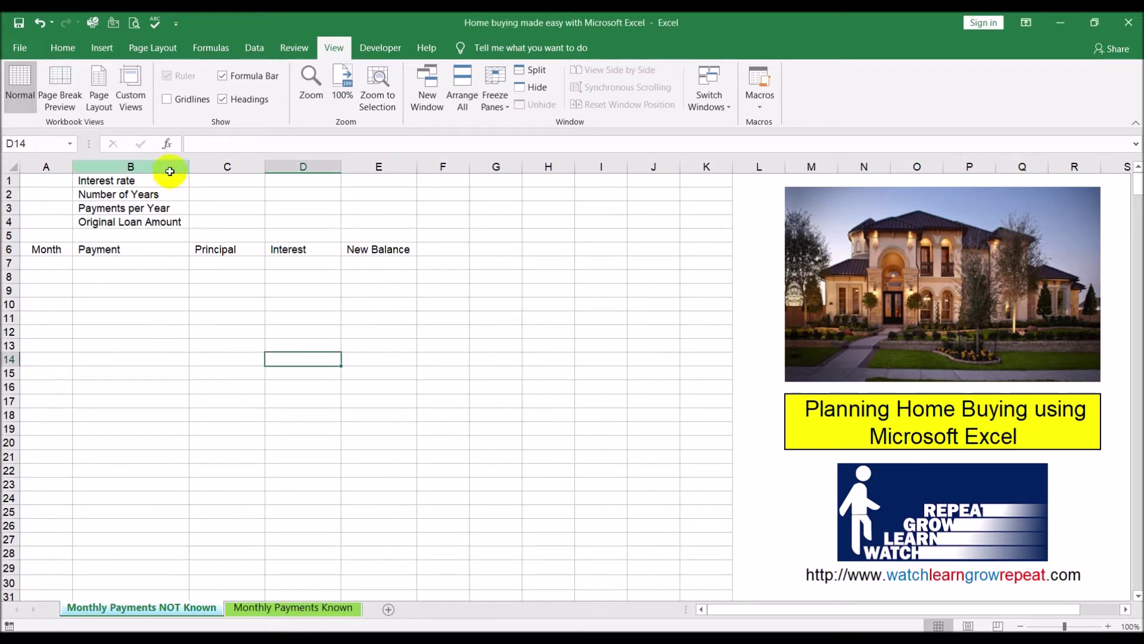
pyautogui.click(138, 180)
pyautogui.moveTo(139, 180); pyautogui.dragTo(140, 222)
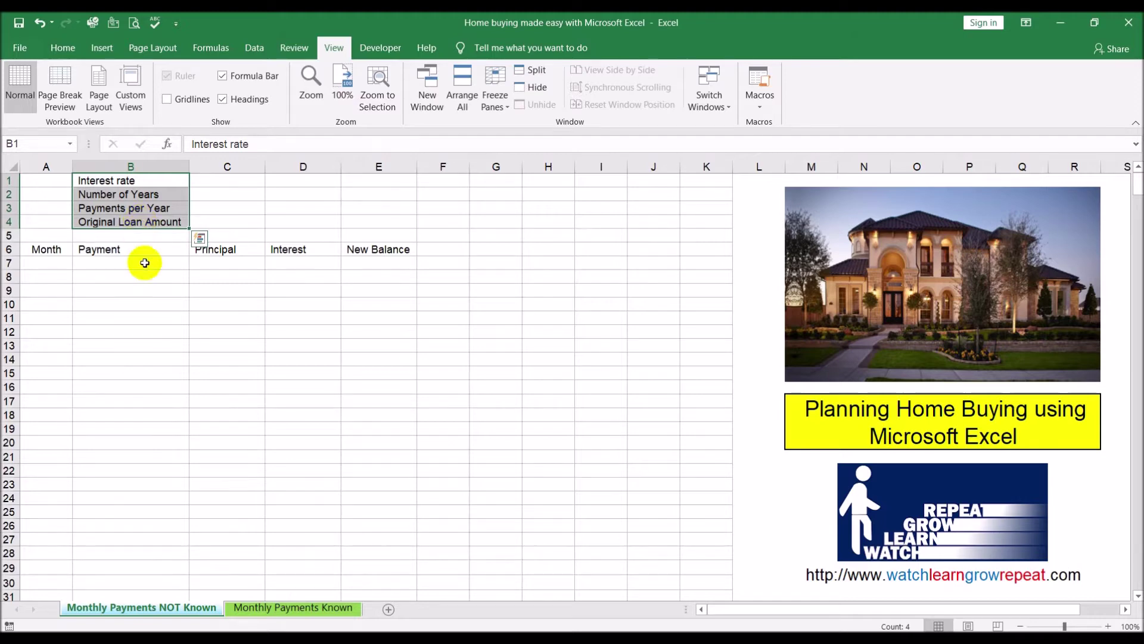
pyautogui.click(177, 348)
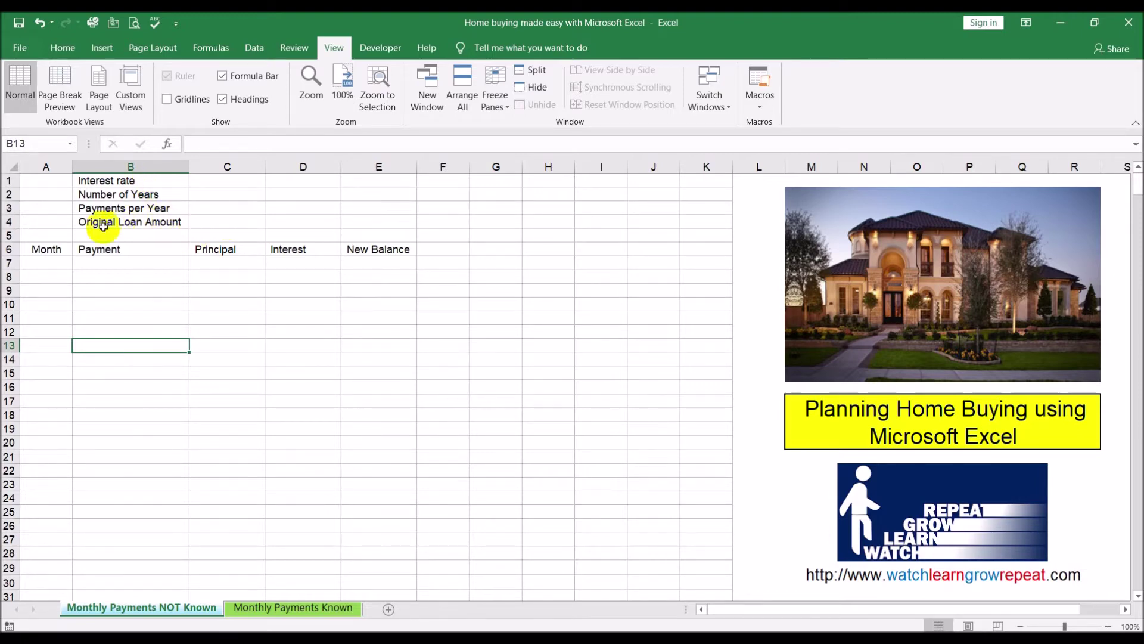
pyautogui.click(142, 222)
pyautogui.click(211, 222)
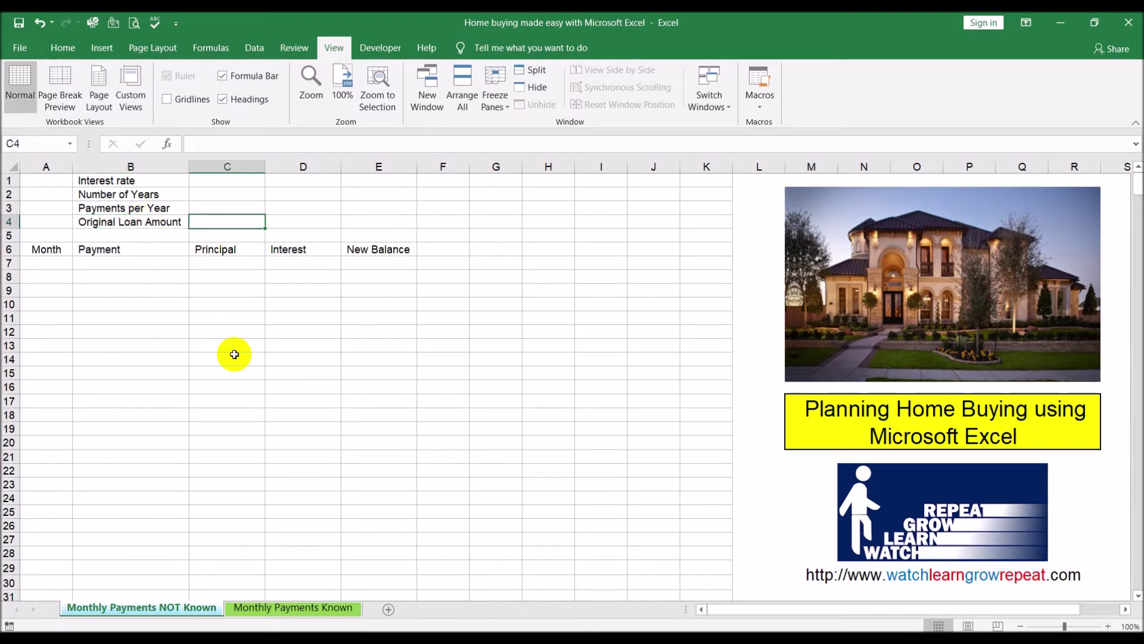
# Enter an interest rate of 5% in C1 and 30 as the number of years in C2.
pyautogui.click(250, 181)
pyautogui.write('5')
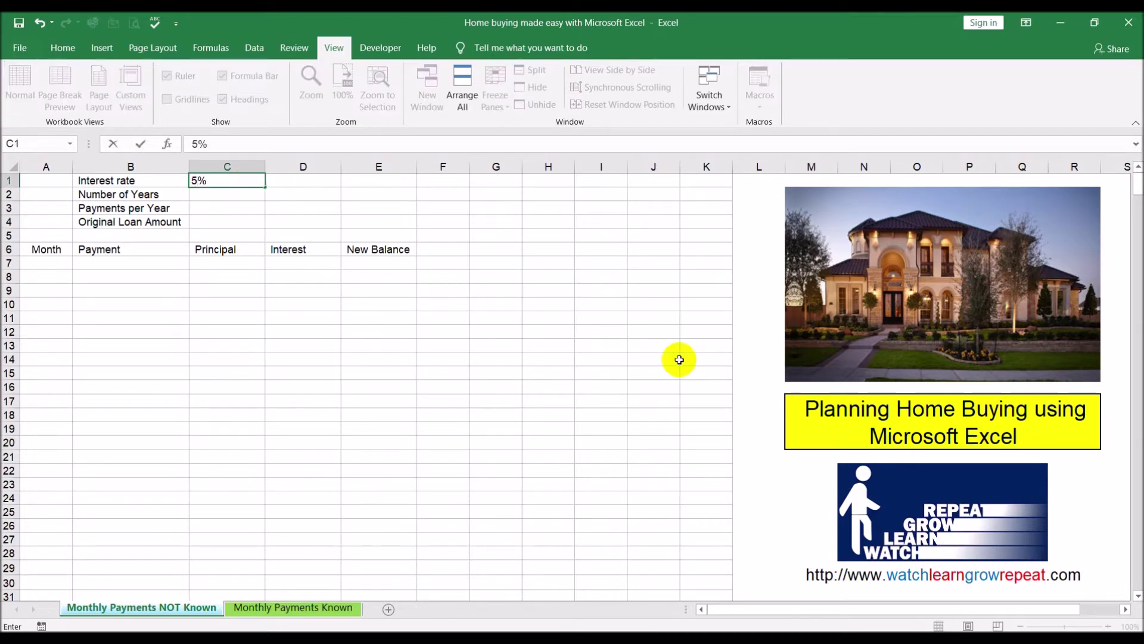
pyautogui.press('Return')
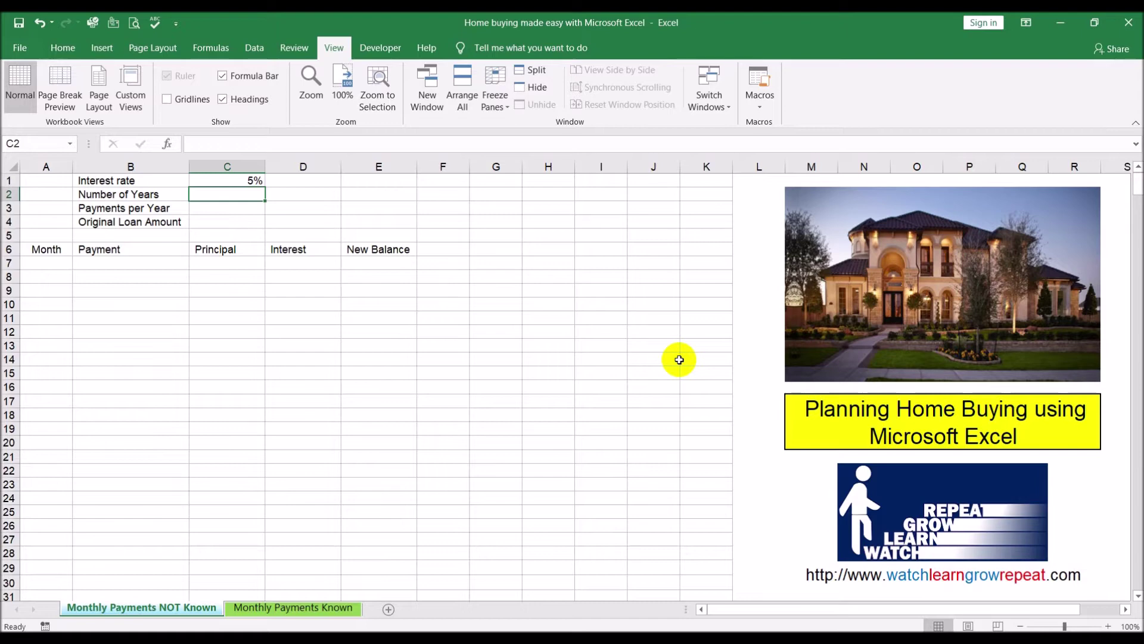
pyautogui.write('30')
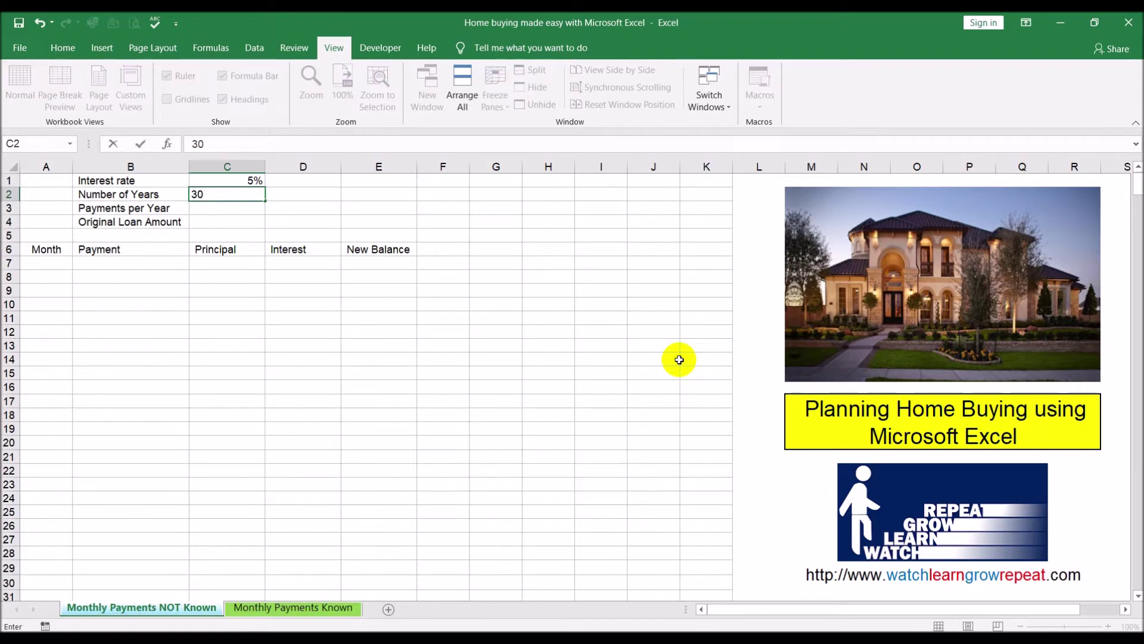
pyautogui.press('Return')
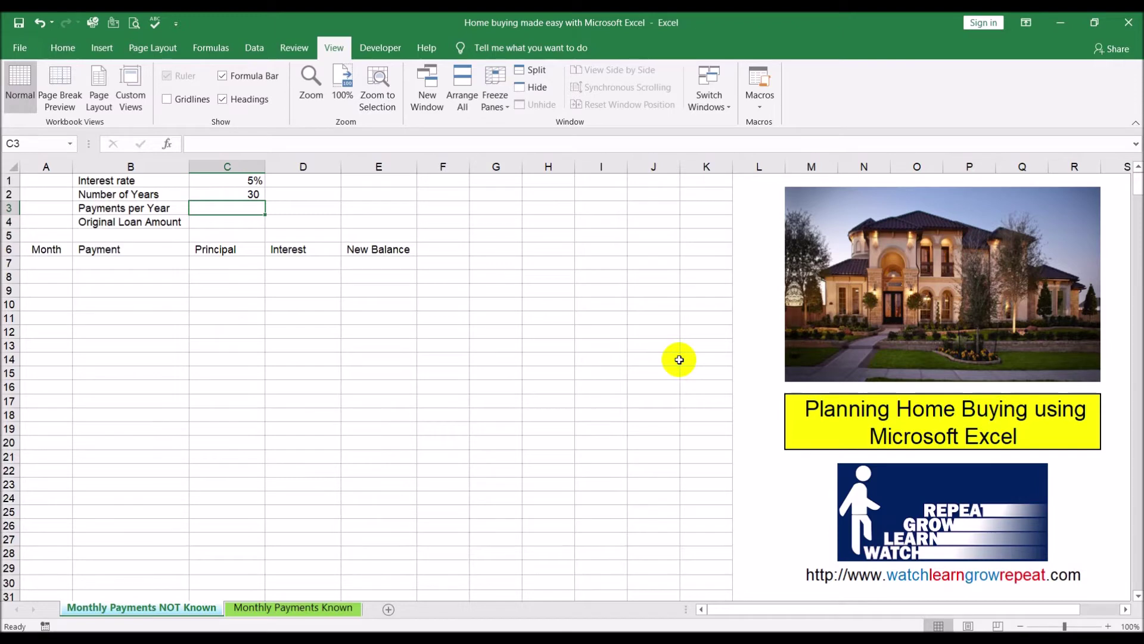
# Enter 12 payments per year in C3 and an original loan amount of 240000 in C4.
pyautogui.write('12')
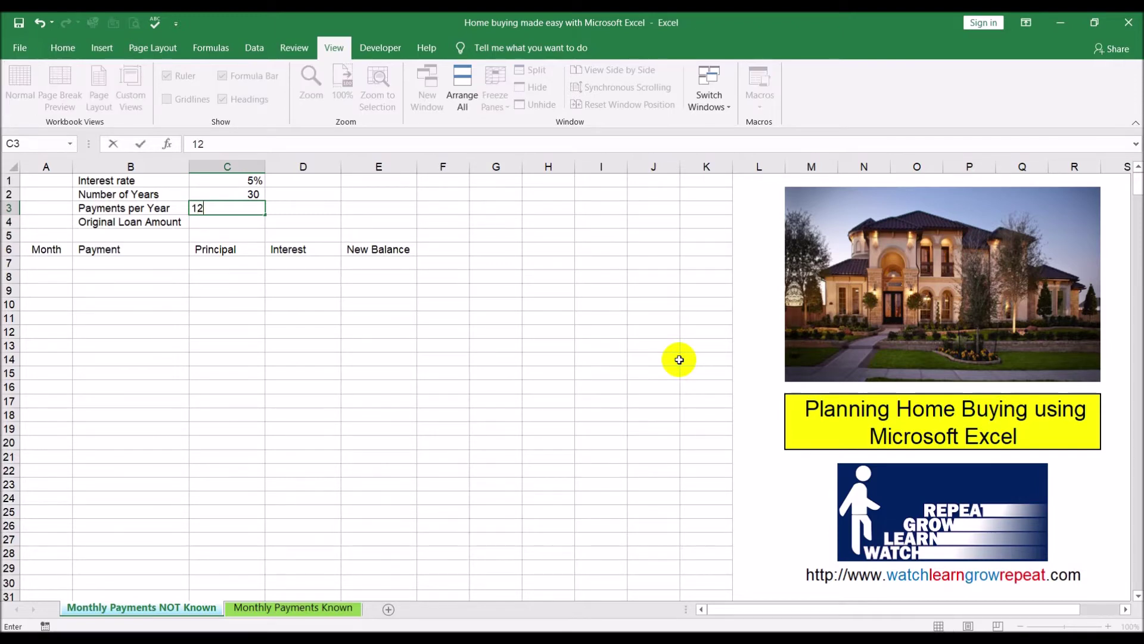
pyautogui.press('Return')
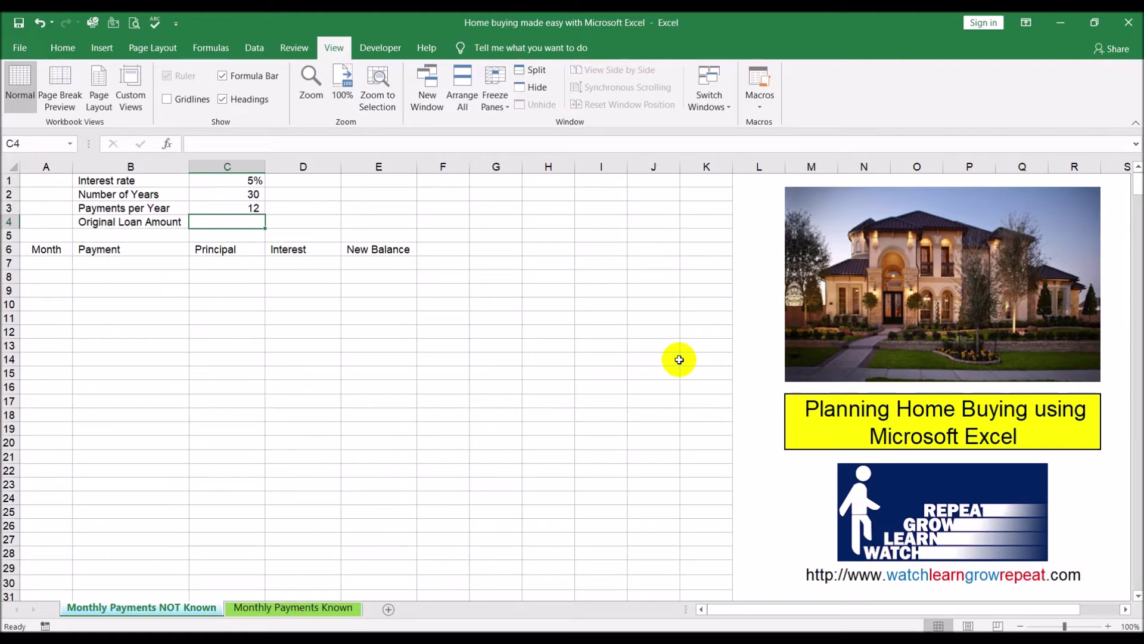
pyautogui.write('240000')
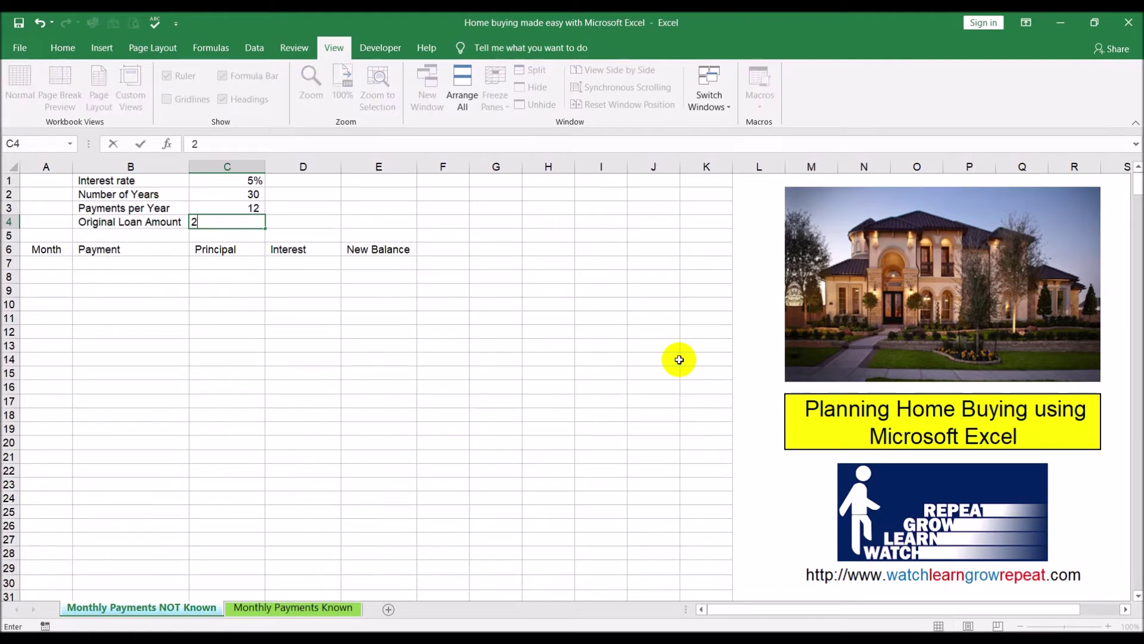
pyautogui.press('Return')
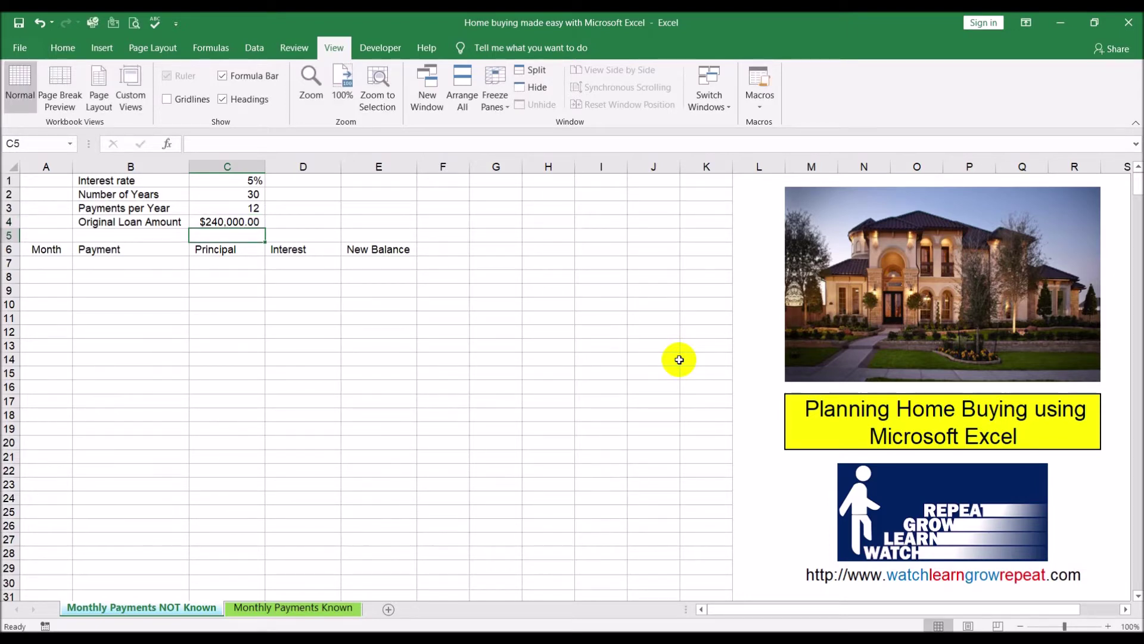
# Enter 1 as the first month number in A7 of the payment schedule.
pyautogui.click(46, 263)
pyautogui.write('1')
pyautogui.press('Tab')
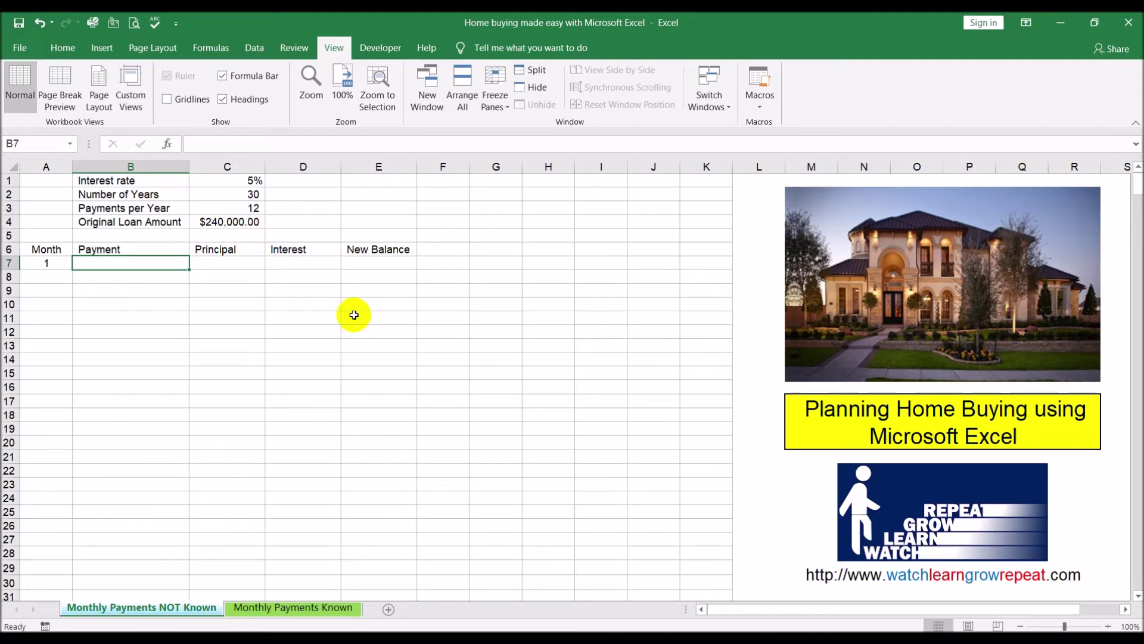
# Start a PMT formula in B7 with the periodic rate $C$1/$C$3 as its rate argument.
pyautogui.write('=')
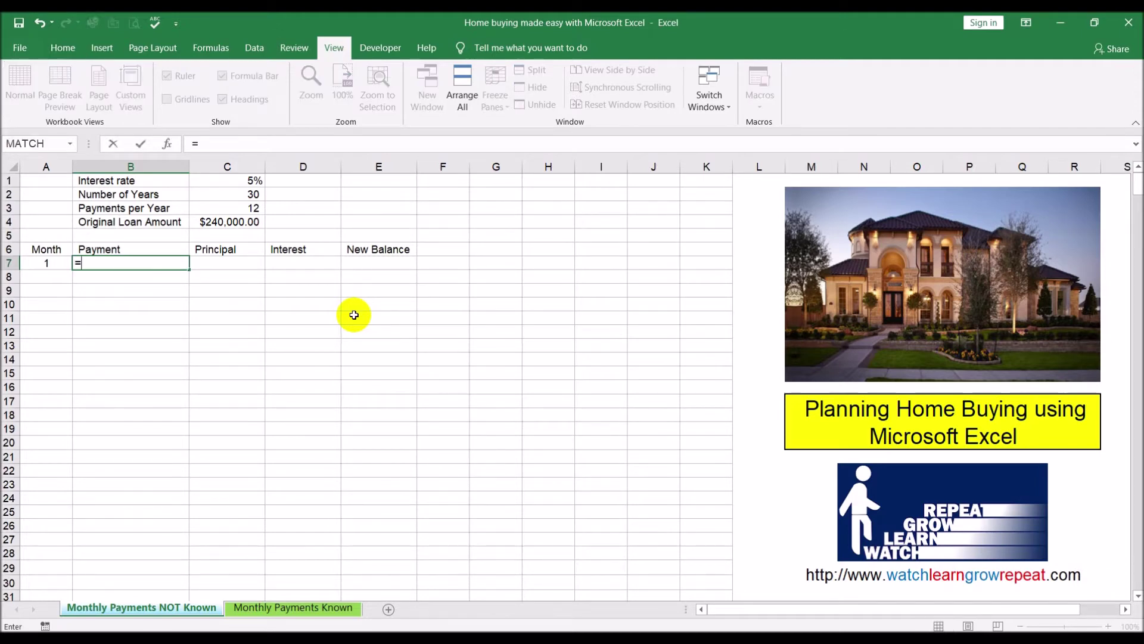
pyautogui.write('p')
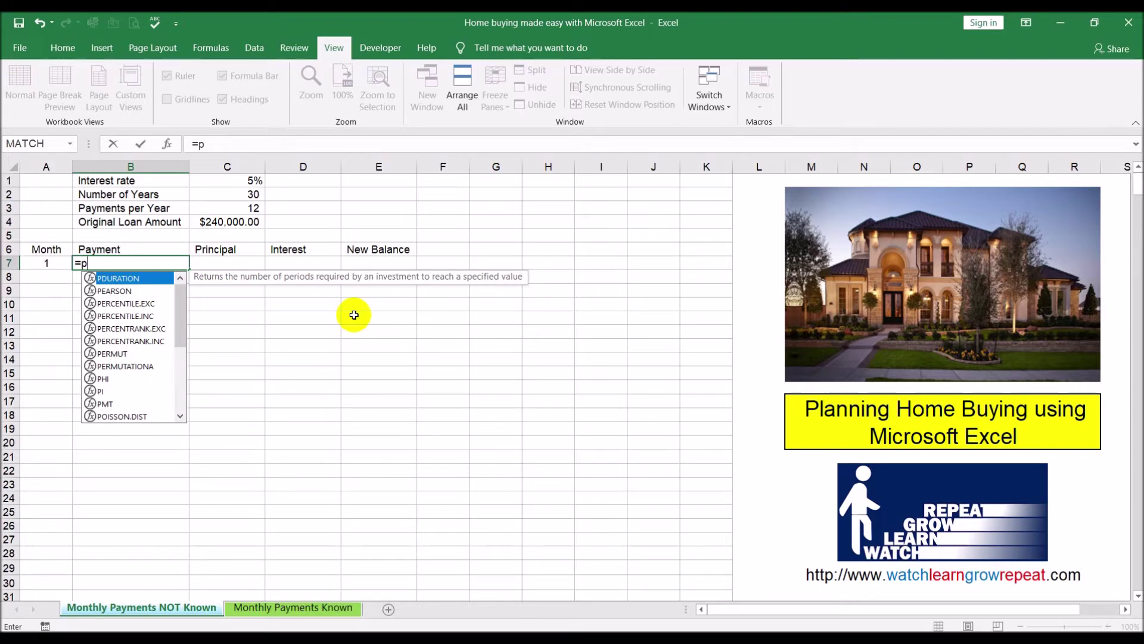
pyautogui.write('mt')
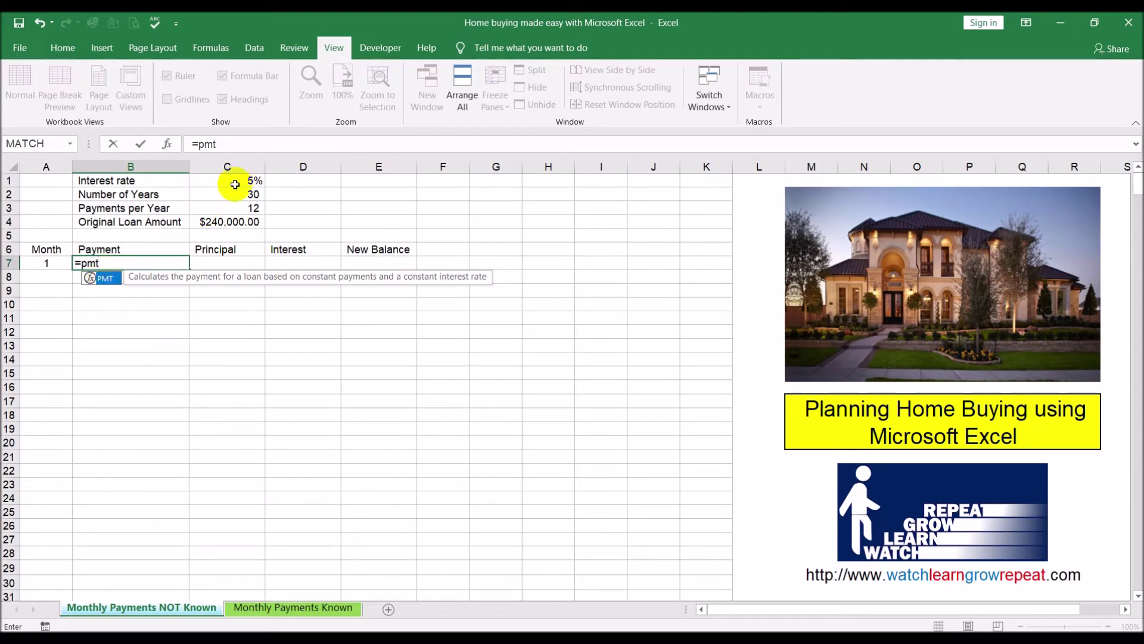
pyautogui.doubleClick(105, 279)
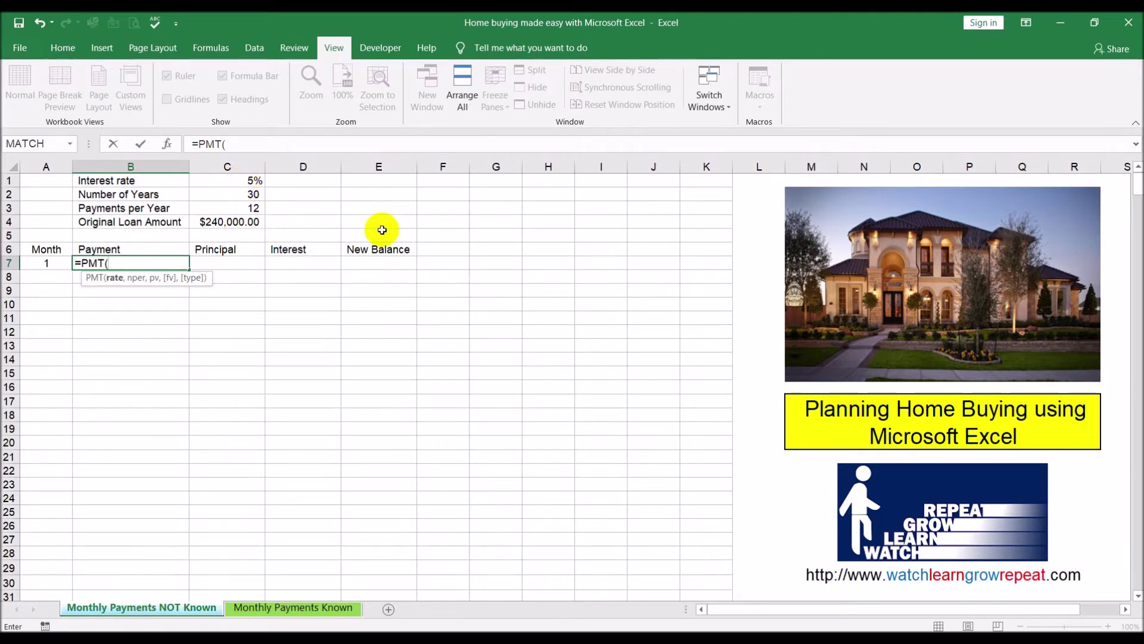
pyautogui.click(237, 181)
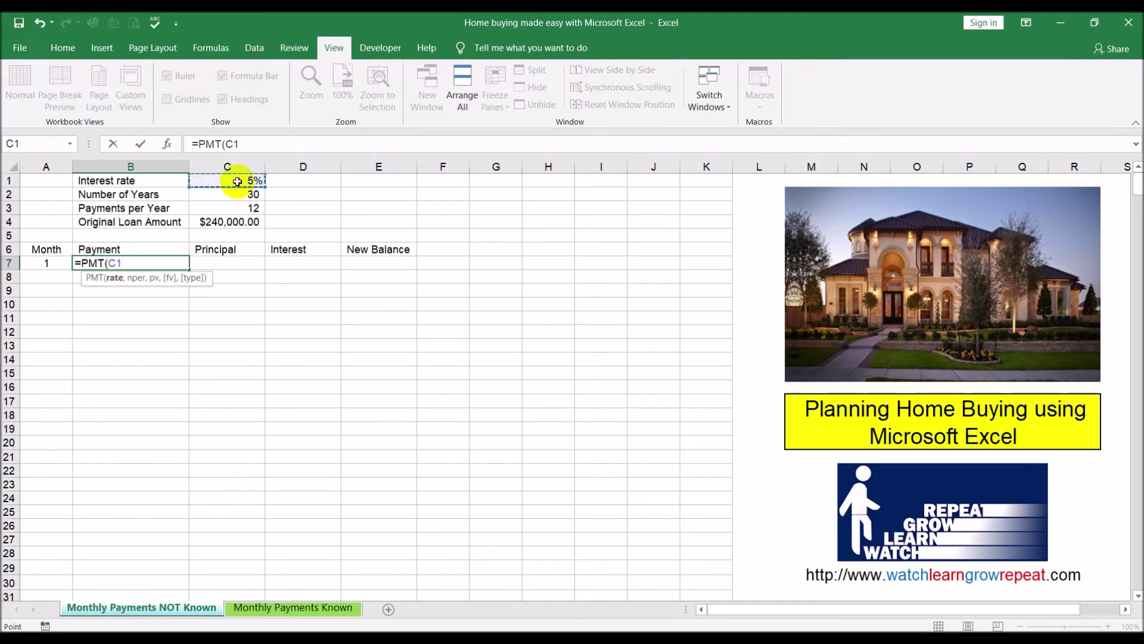
pyautogui.press('F4')
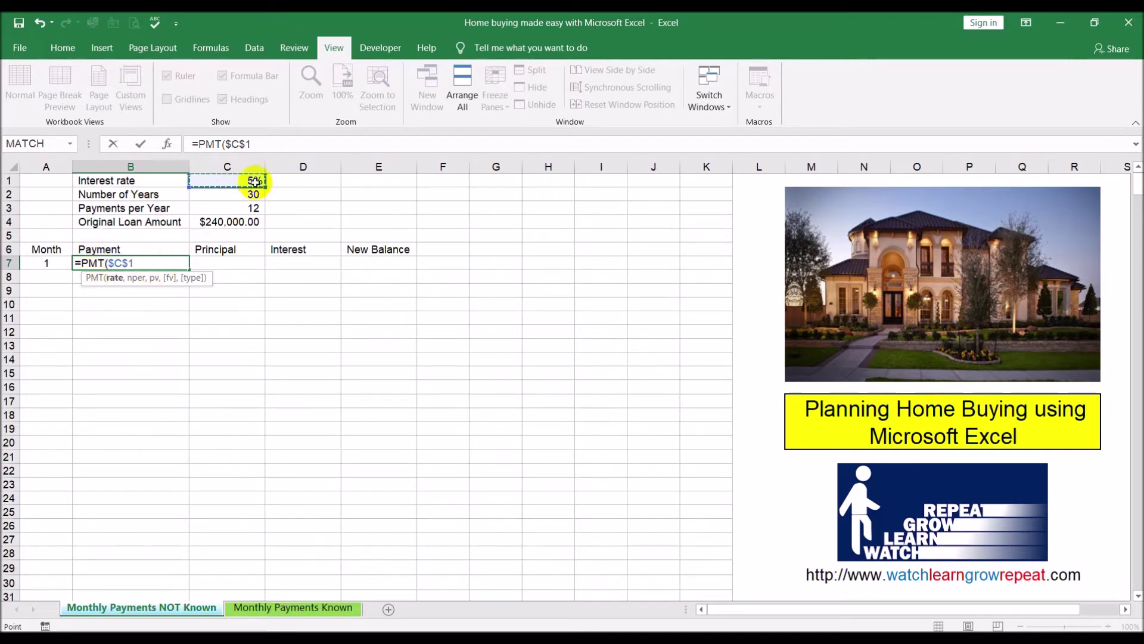
pyautogui.write('/')
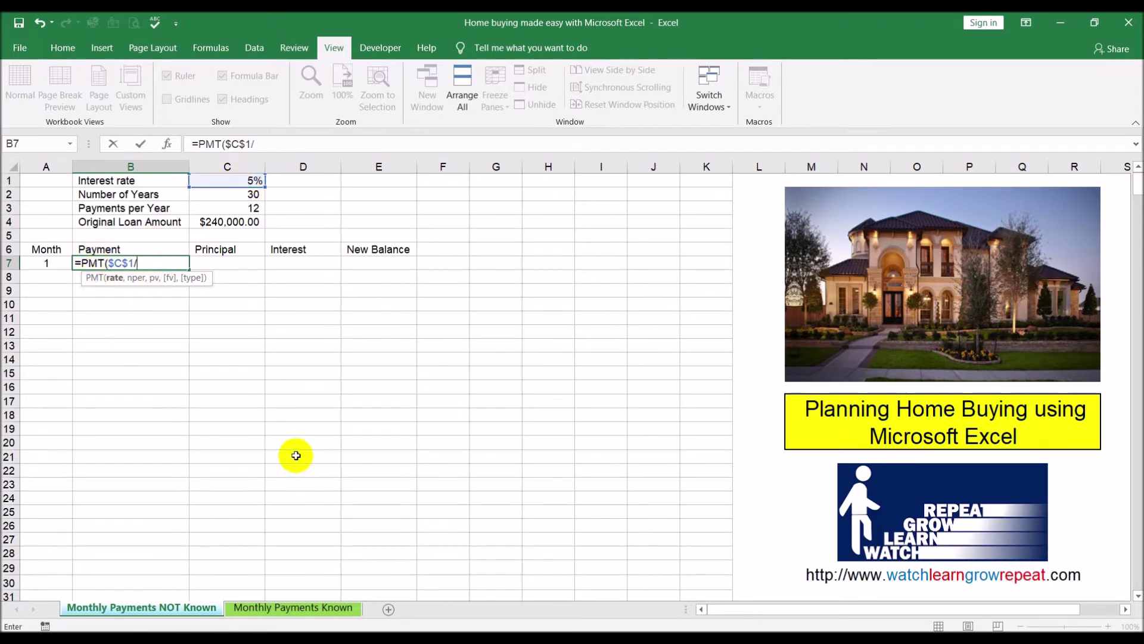
pyautogui.click(240, 208)
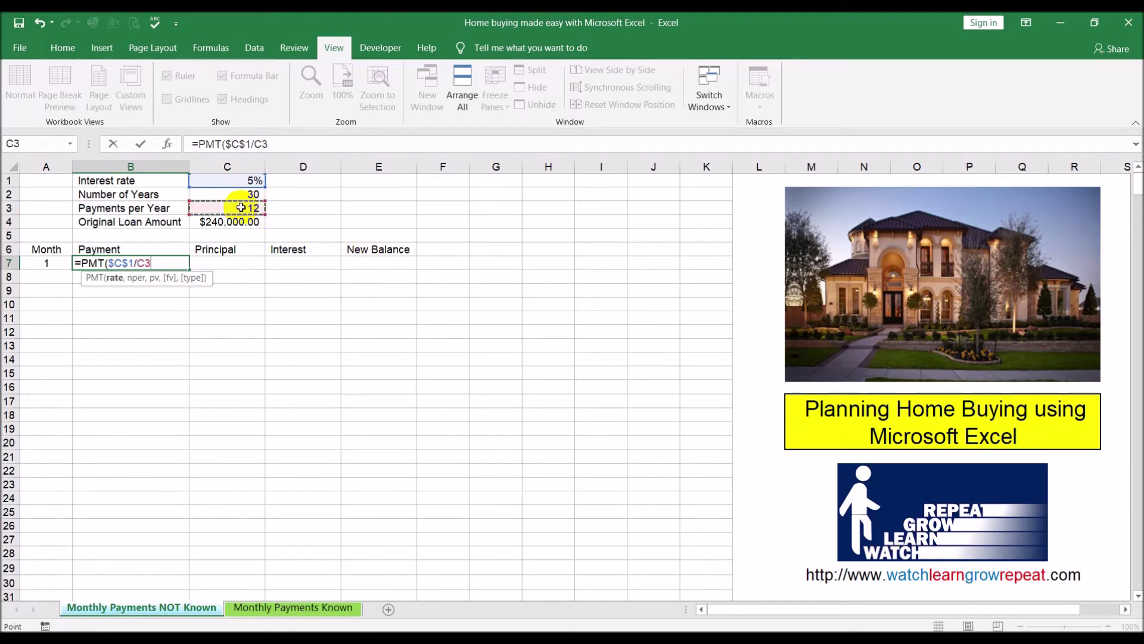
pyautogui.press('F4')
pyautogui.write(',')
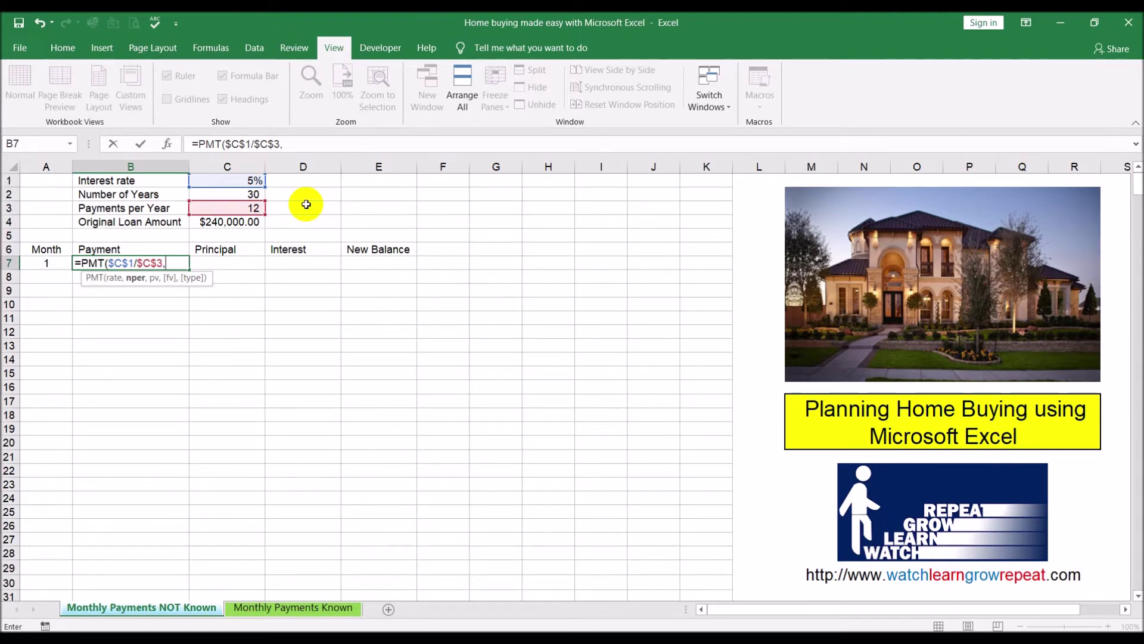
# Add $C$2*$C$3 as the number-of-periods argument of the PMT formula in B7.
pyautogui.click(239, 196)
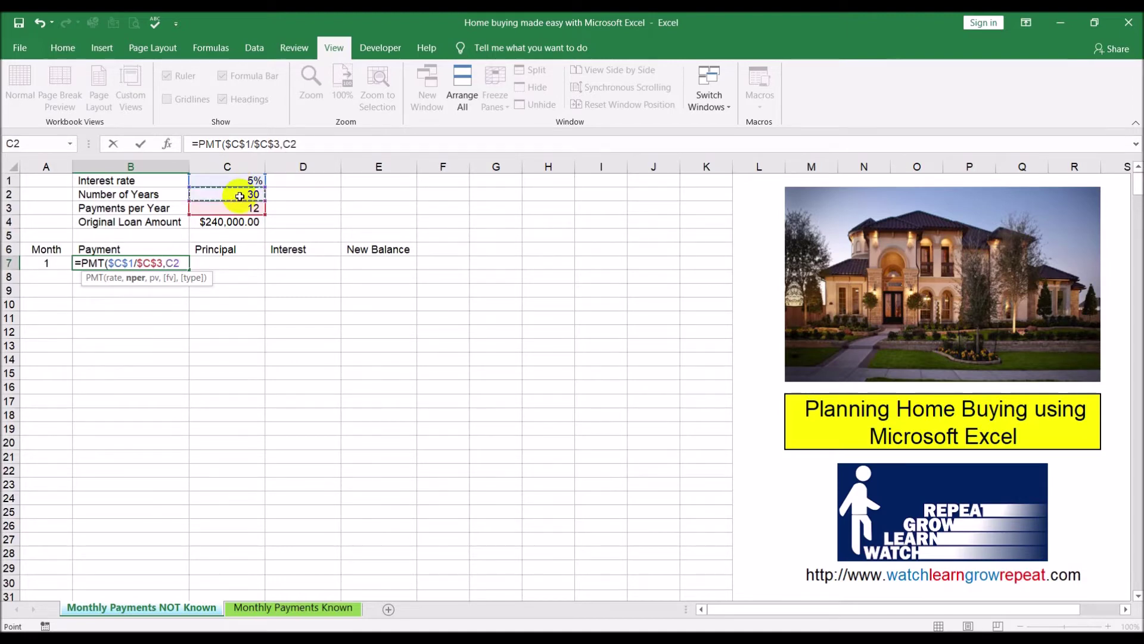
pyautogui.press('F4')
pyautogui.write('*')
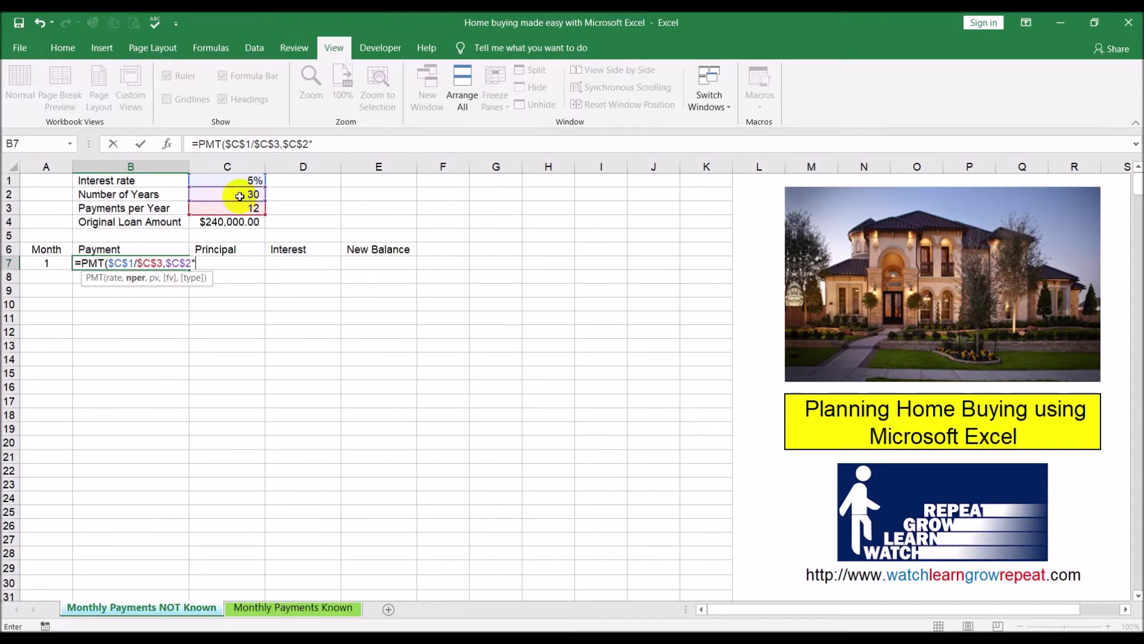
pyautogui.click(247, 207)
pyautogui.press('F4')
pyautogui.write(',')
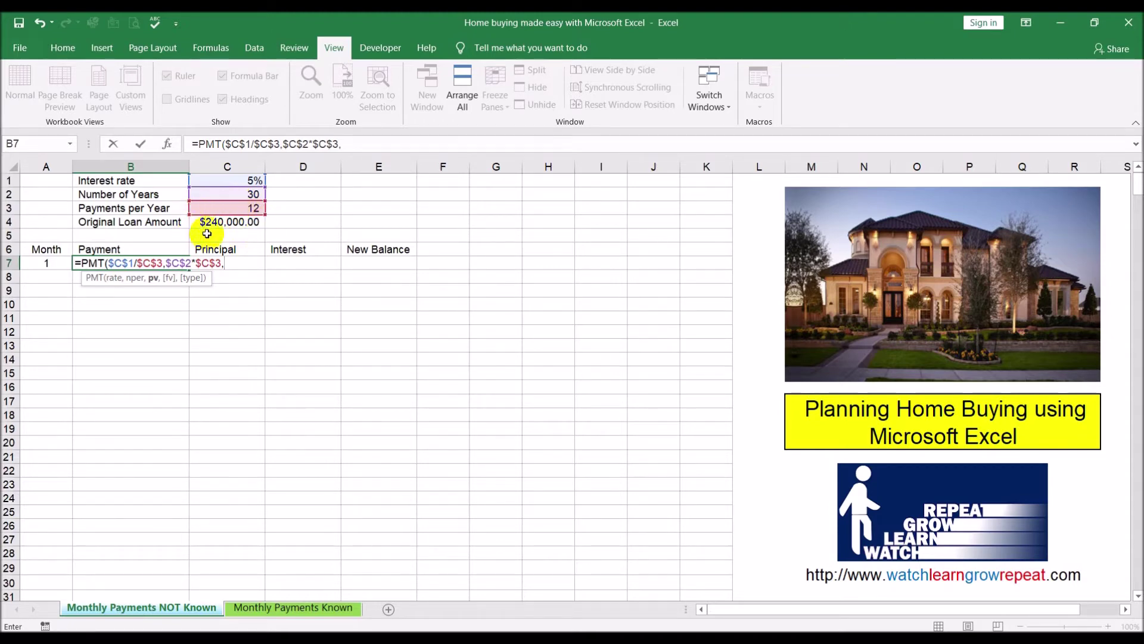
# Add the original loan amount $C$4 as the present value and complete the PMT formula.
pyautogui.click(222, 221)
pyautogui.press('F4')
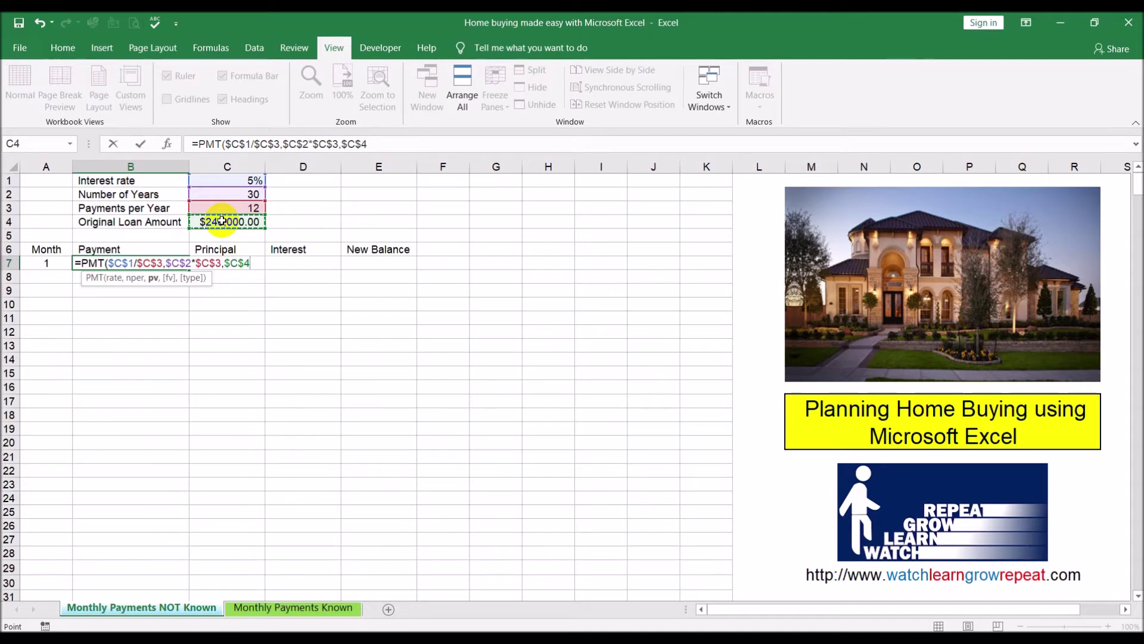
pyautogui.write(')')
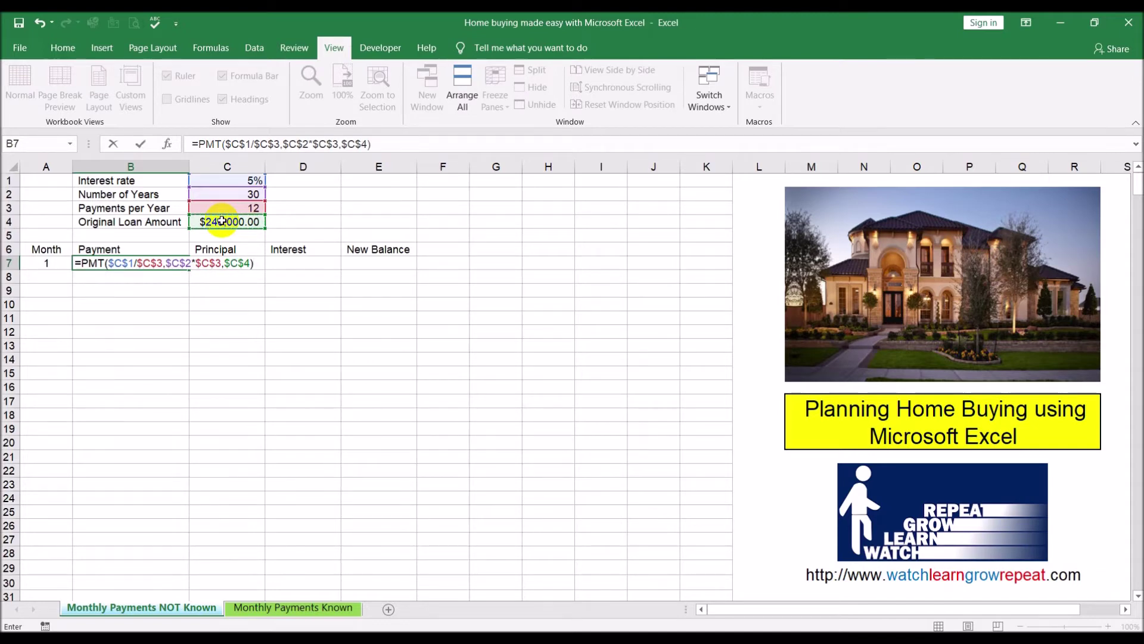
pyautogui.press('Return')
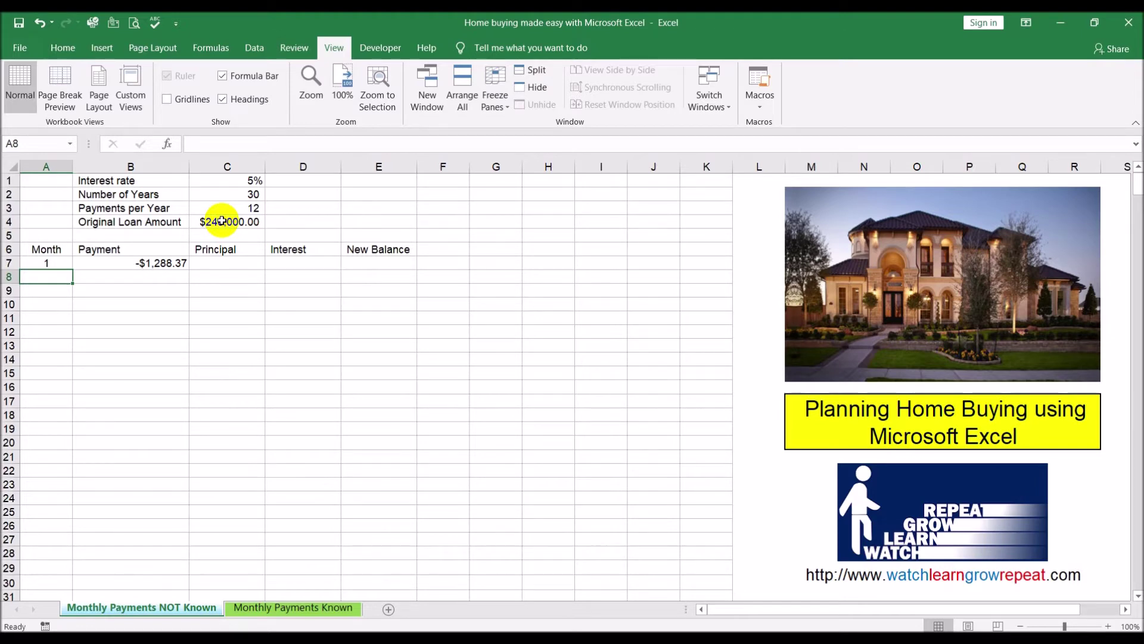
pyautogui.click(226, 265)
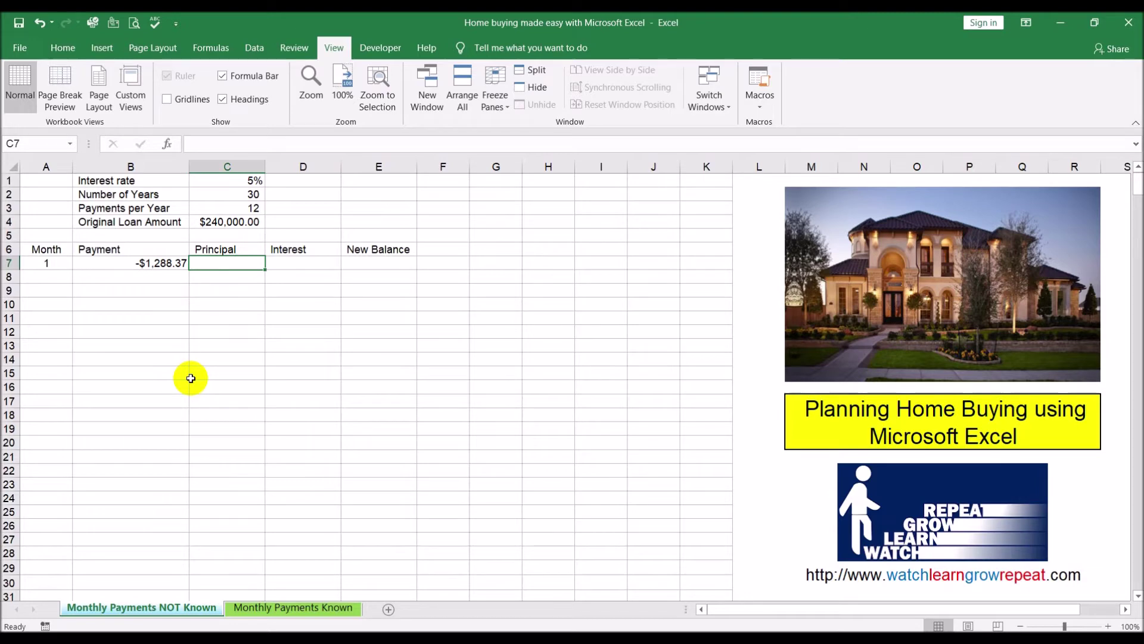
pyautogui.click(292, 263)
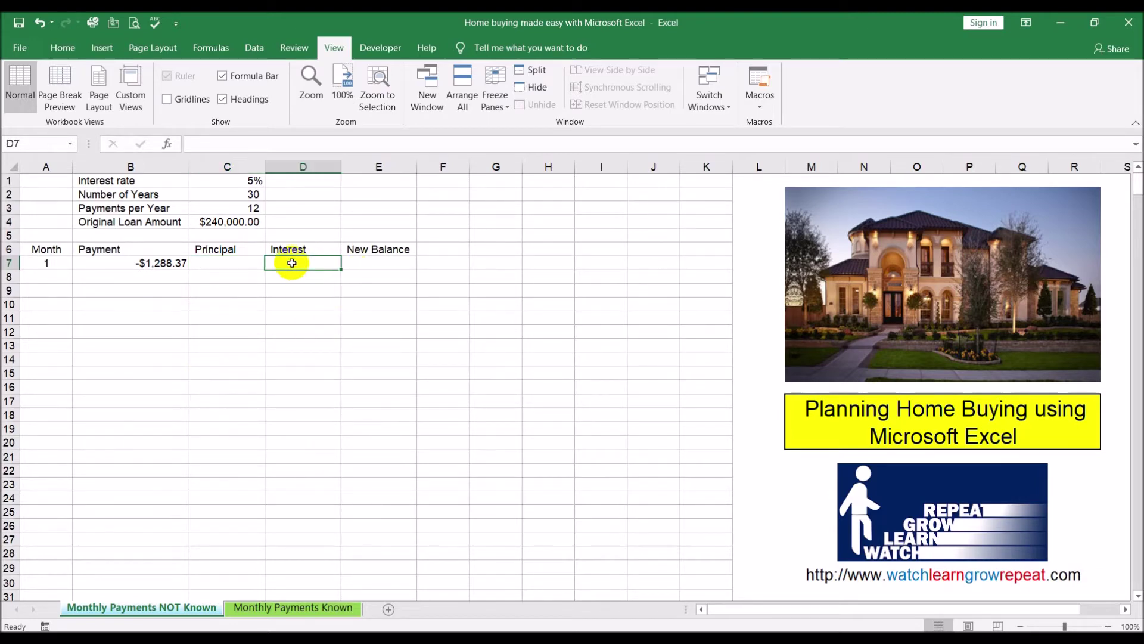
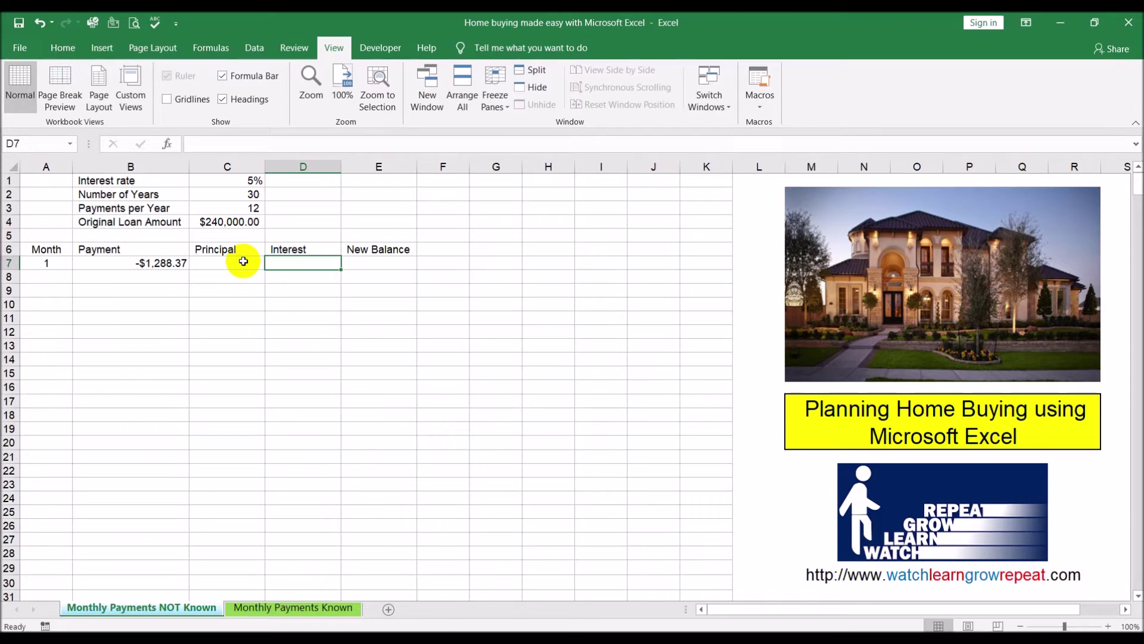
pyautogui.doubleClick(102, 261)
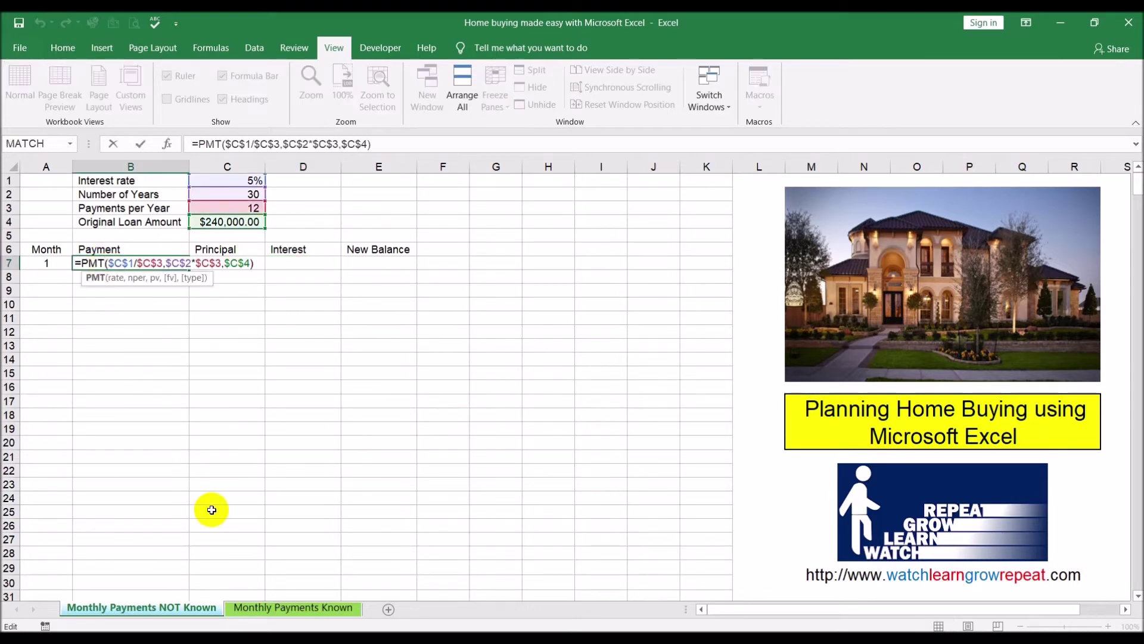
pyautogui.hotkey('ctrl', 'Return')
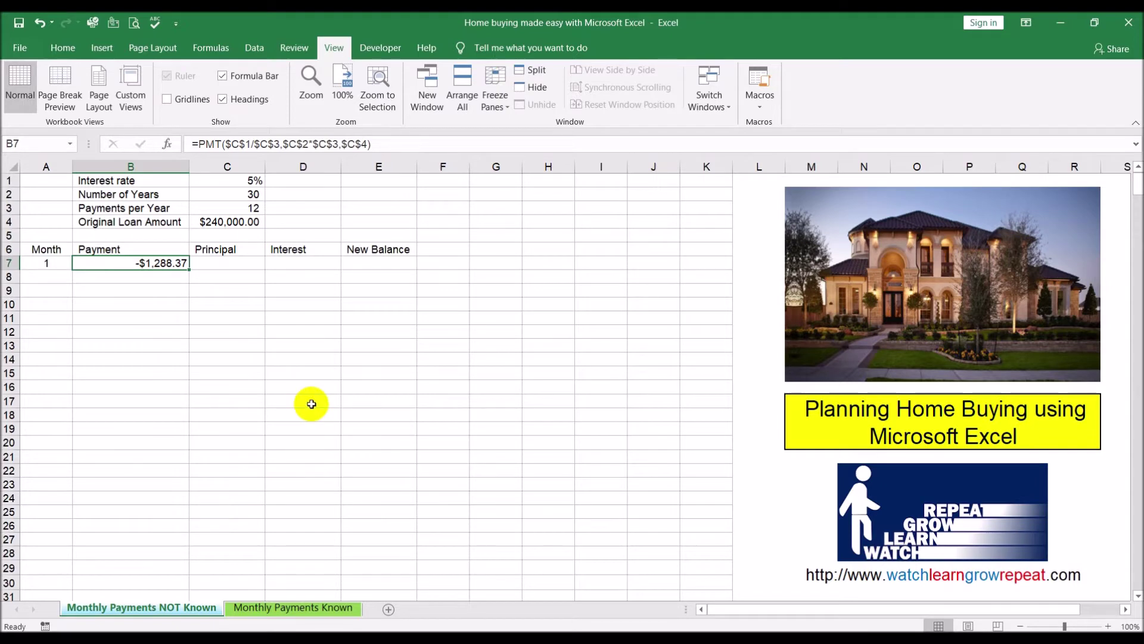
pyautogui.click(218, 264)
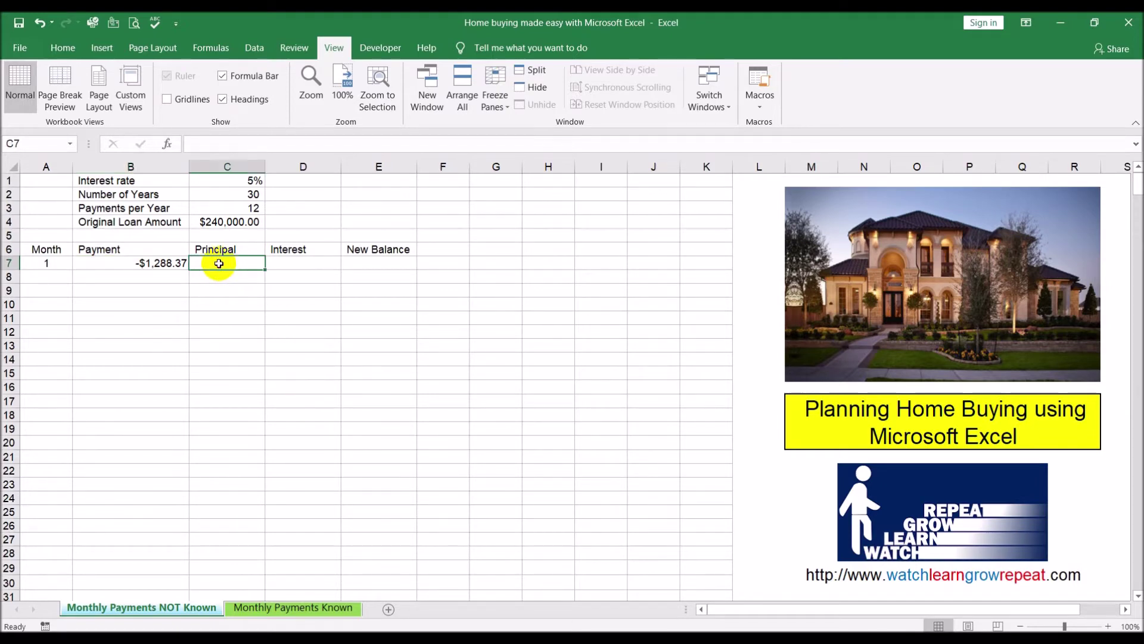
pyautogui.click(302, 264)
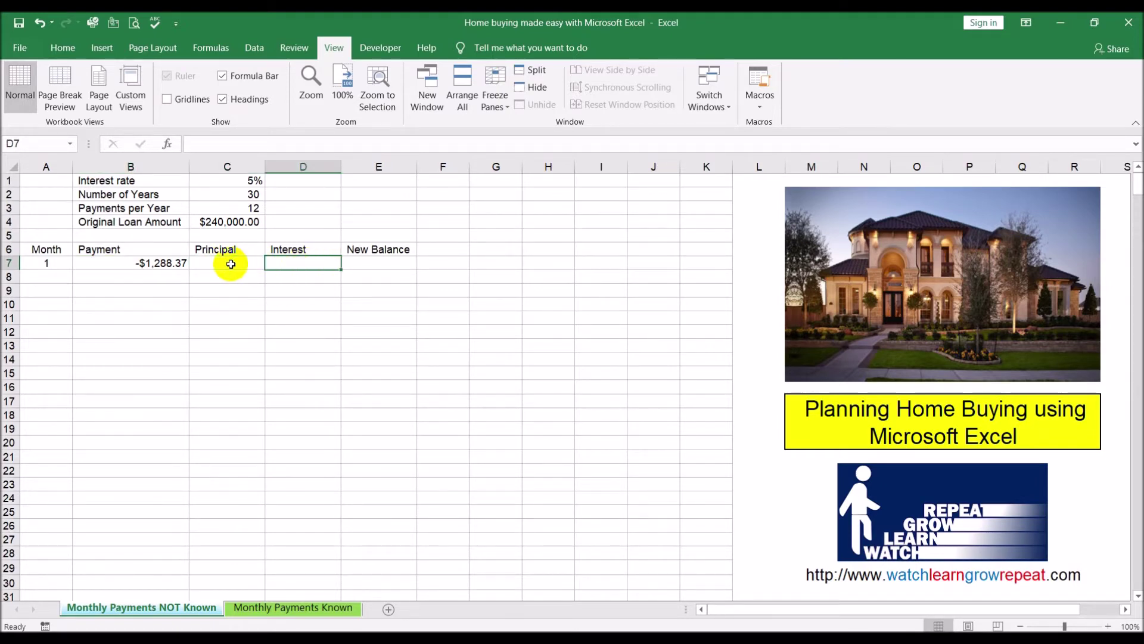
pyautogui.click(150, 263)
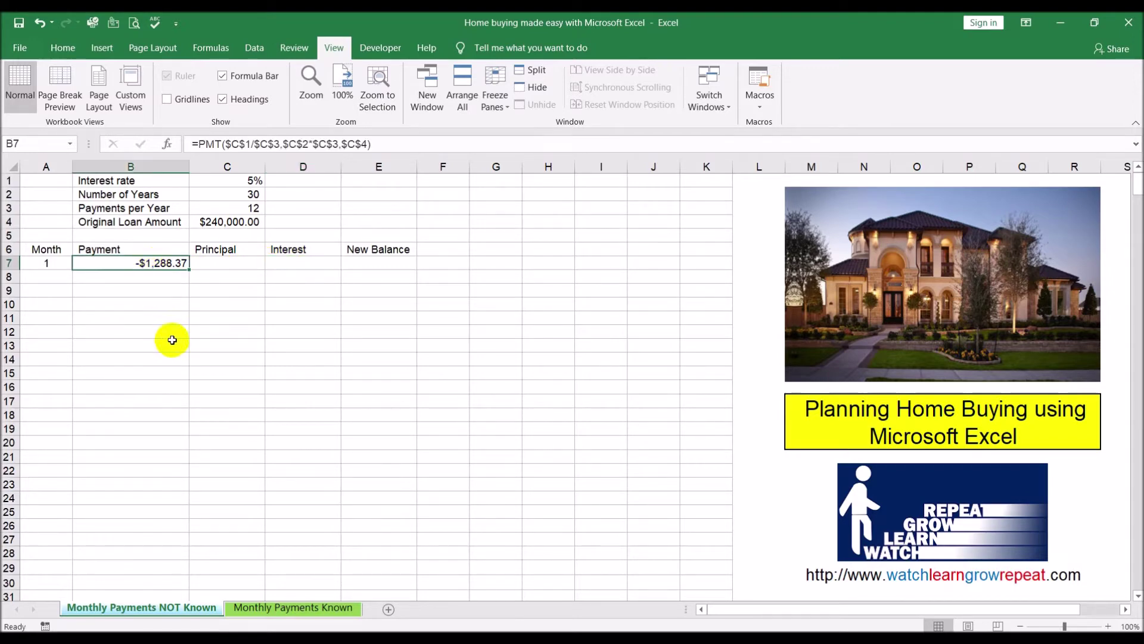
# Start a PPMT formula in C7 under Principal with the periodic rate $C$1/$C$3 as its rate argument.
pyautogui.click(250, 262)
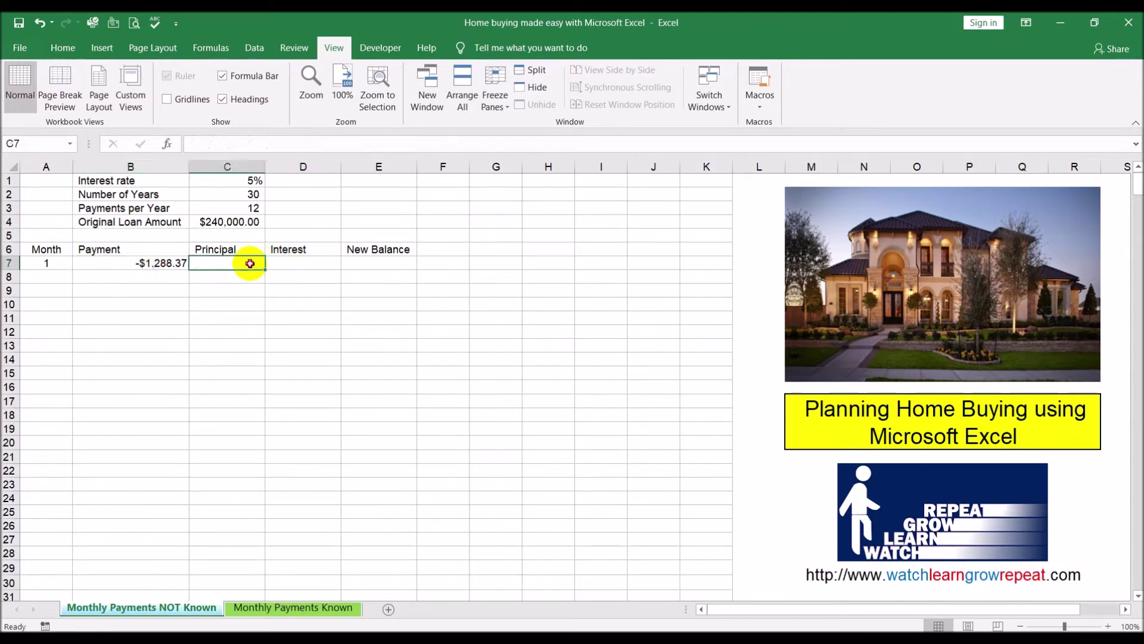
pyautogui.click(283, 261)
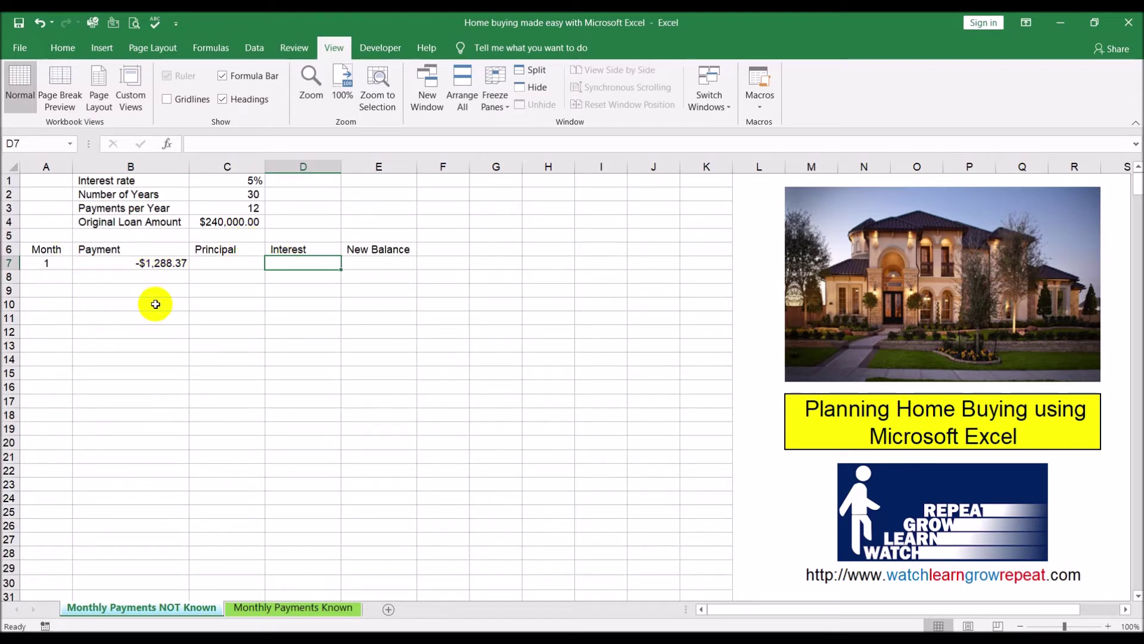
pyautogui.click(226, 264)
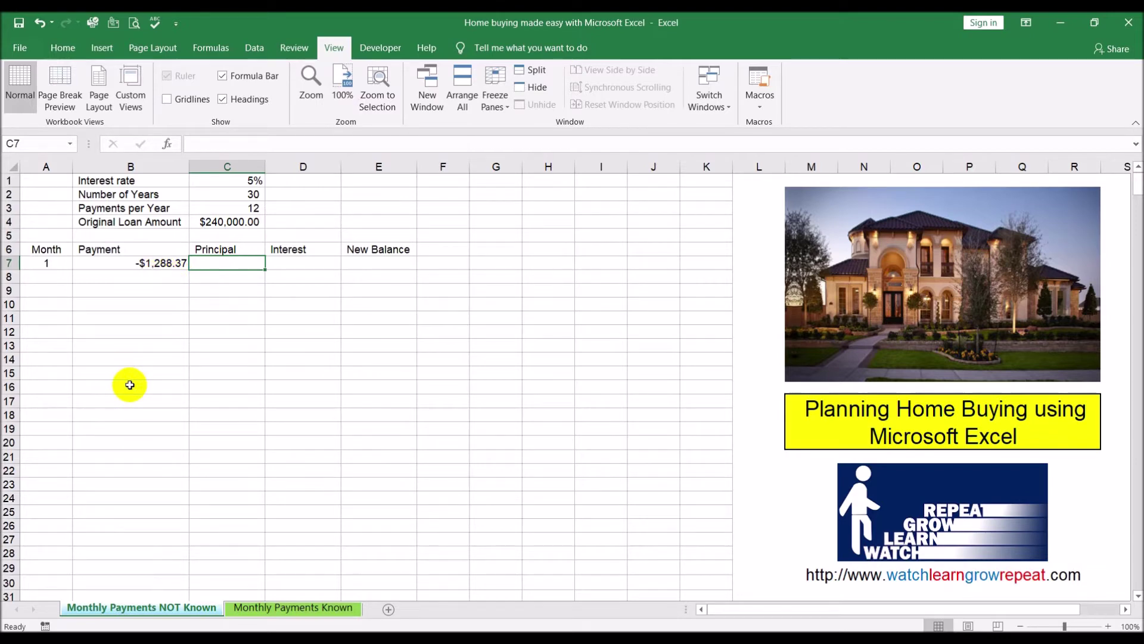
pyautogui.write('=')
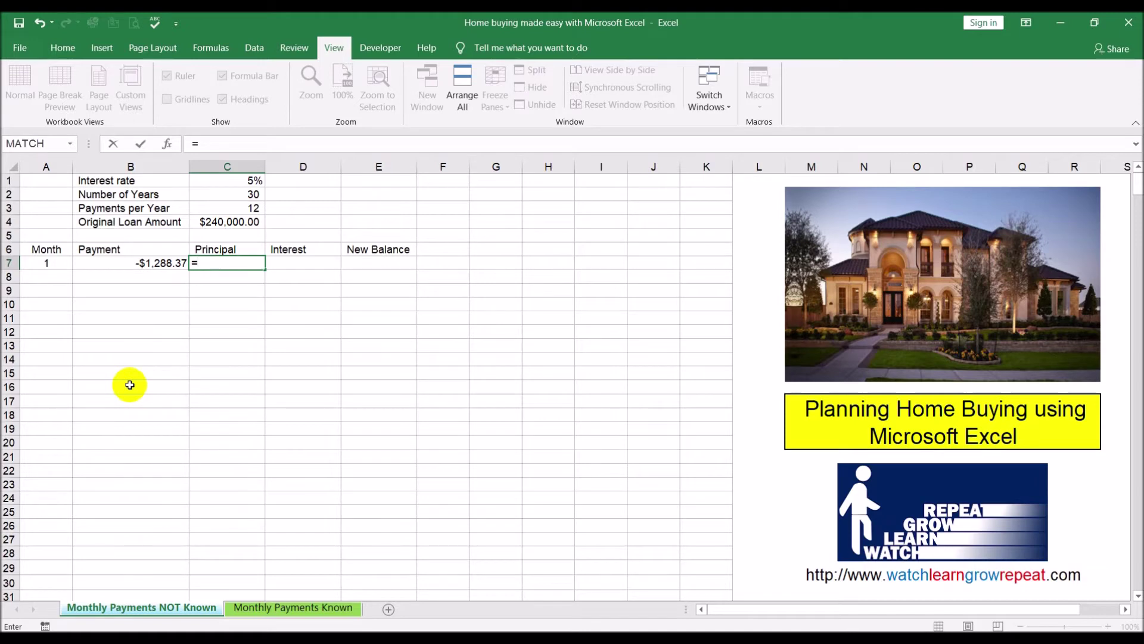
pyautogui.write('pp')
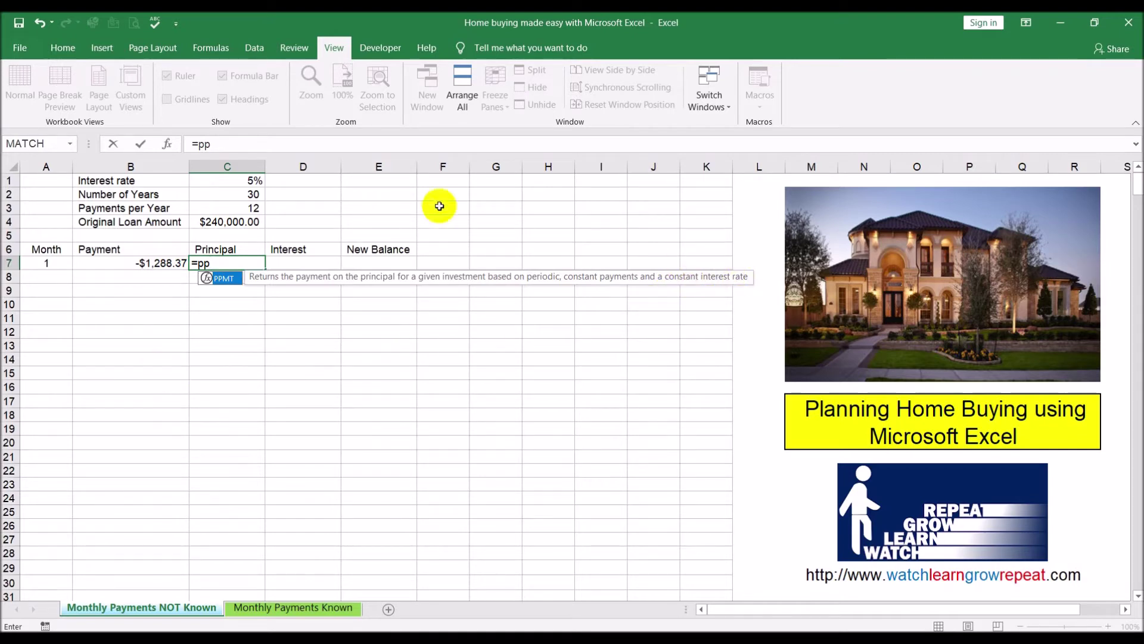
pyautogui.doubleClick(230, 280)
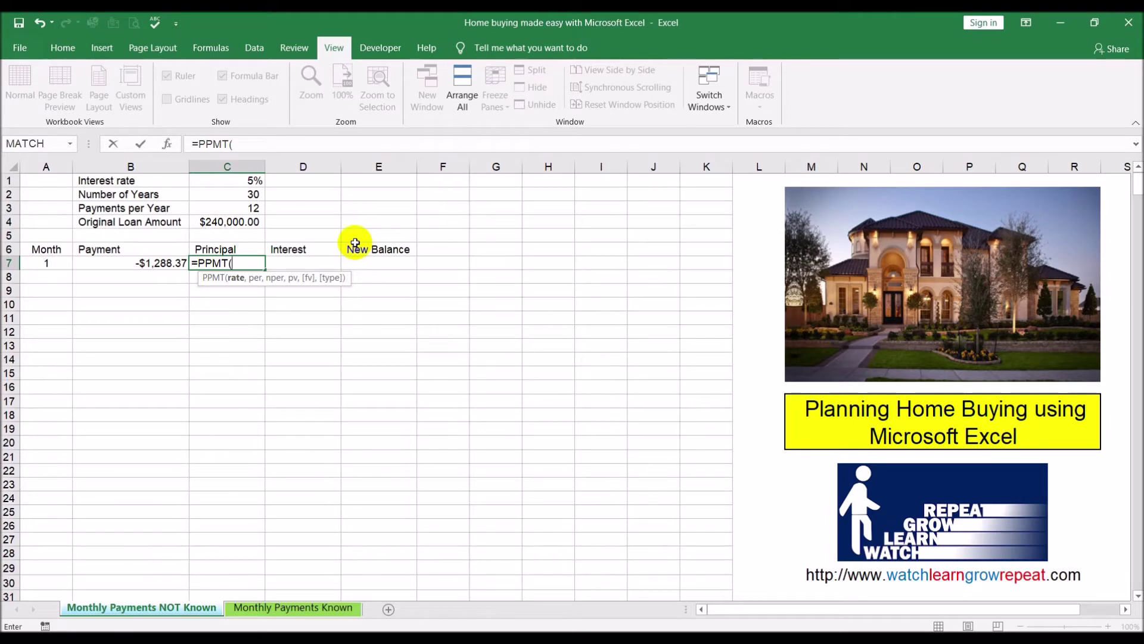
pyautogui.click(240, 180)
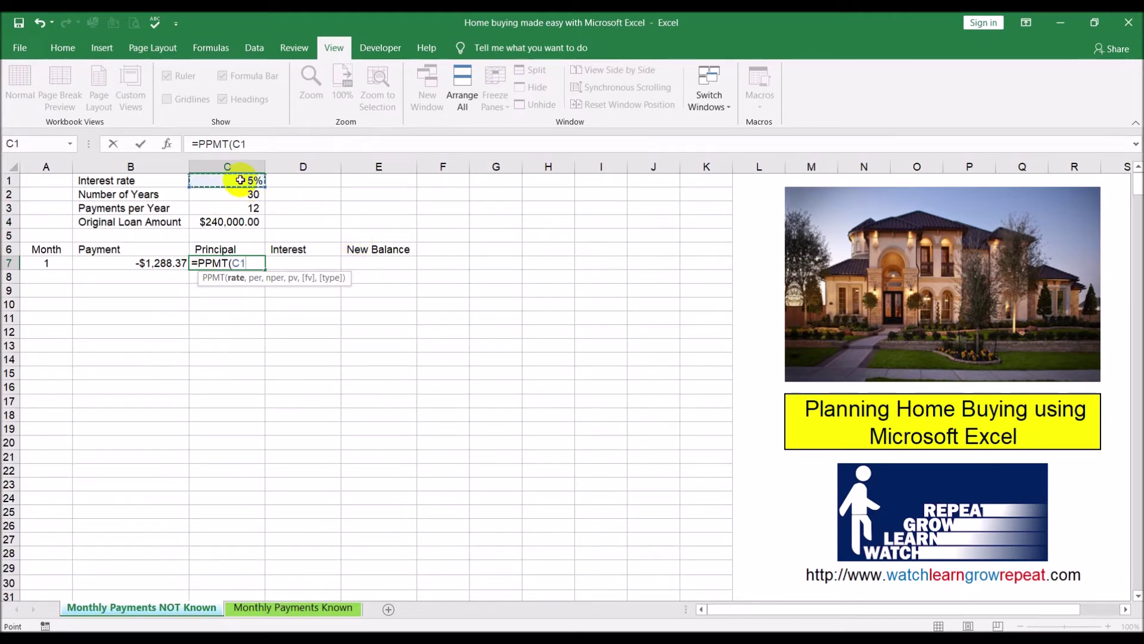
pyautogui.press('F4')
pyautogui.write('/')
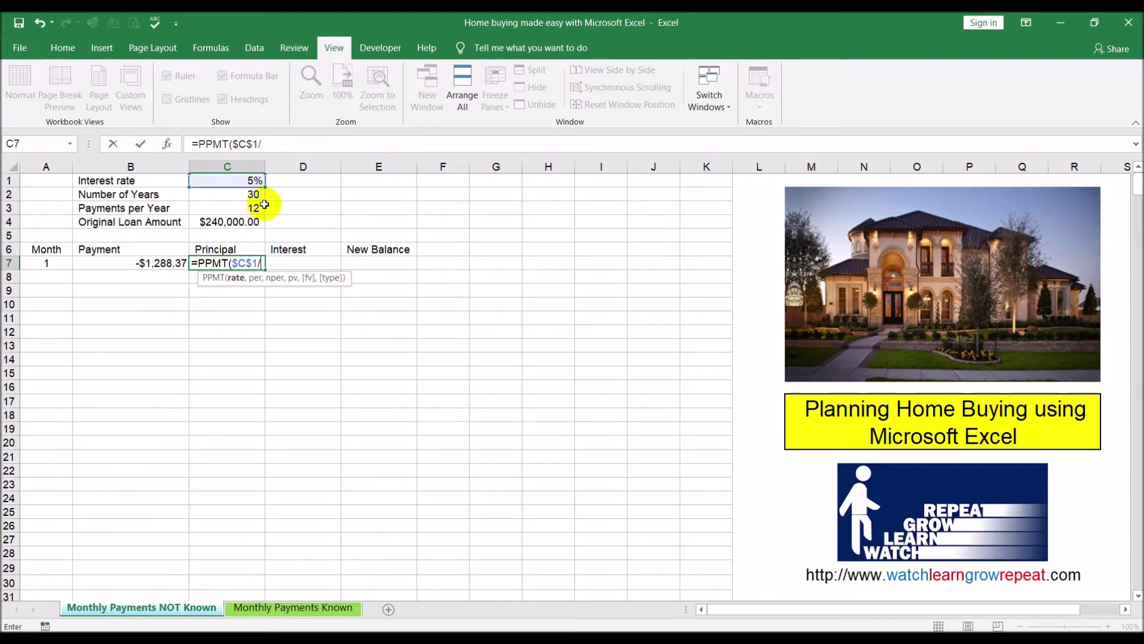
pyautogui.click(236, 205)
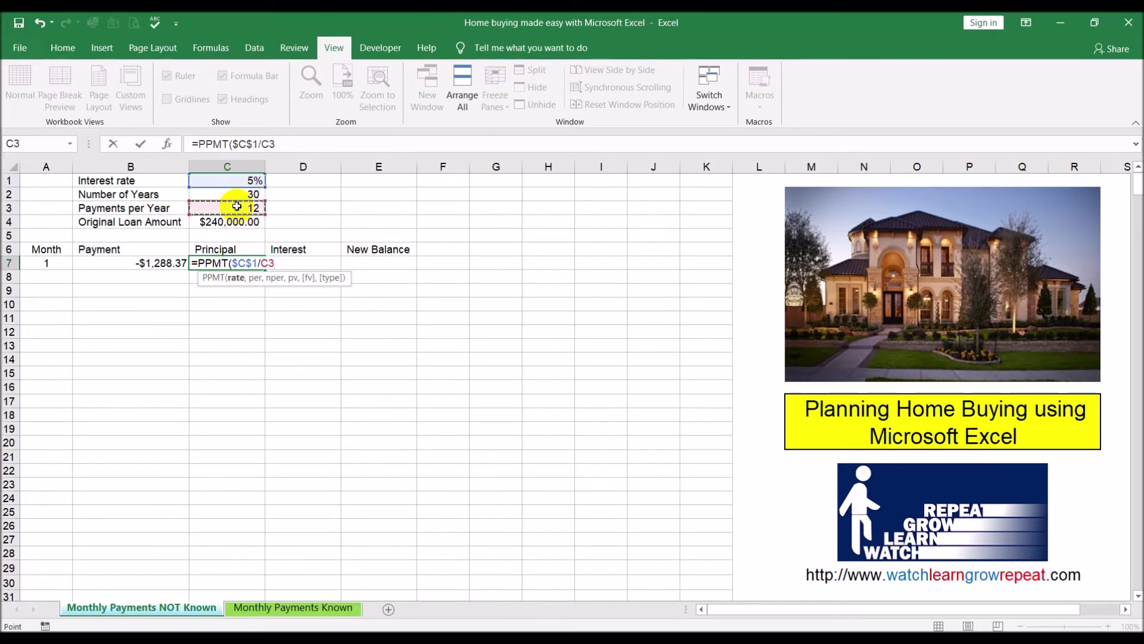
pyautogui.press('F4')
pyautogui.write(',')
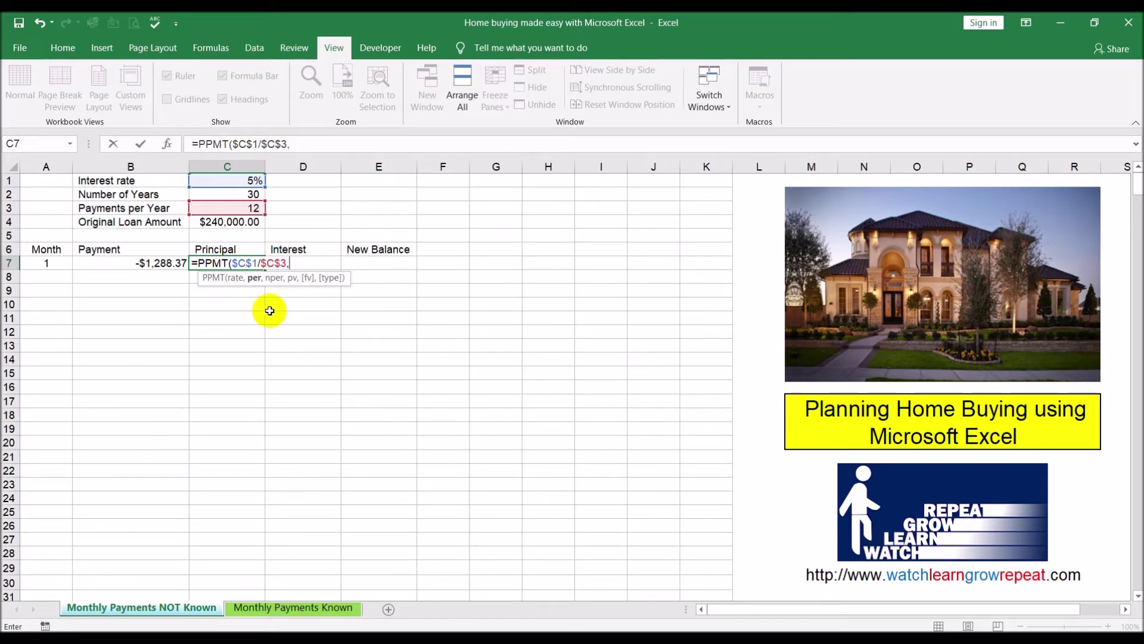
# Add A7 as the period and $C$2*$C$3 as the number of periods in the PPMT formula in C7.
pyautogui.click(51, 261)
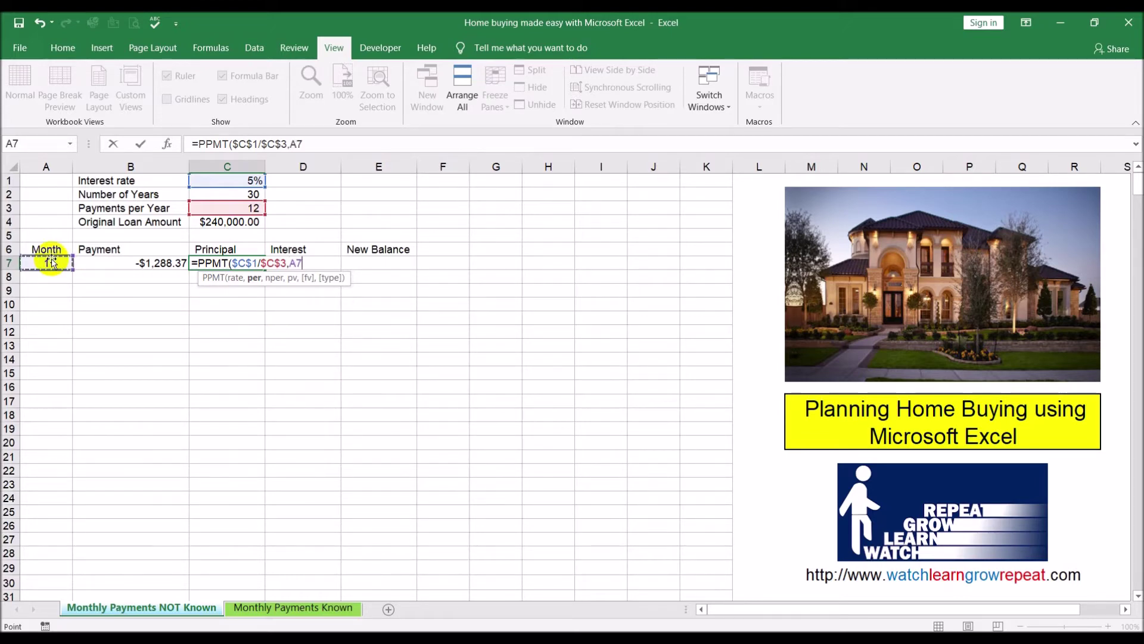
pyautogui.write(',')
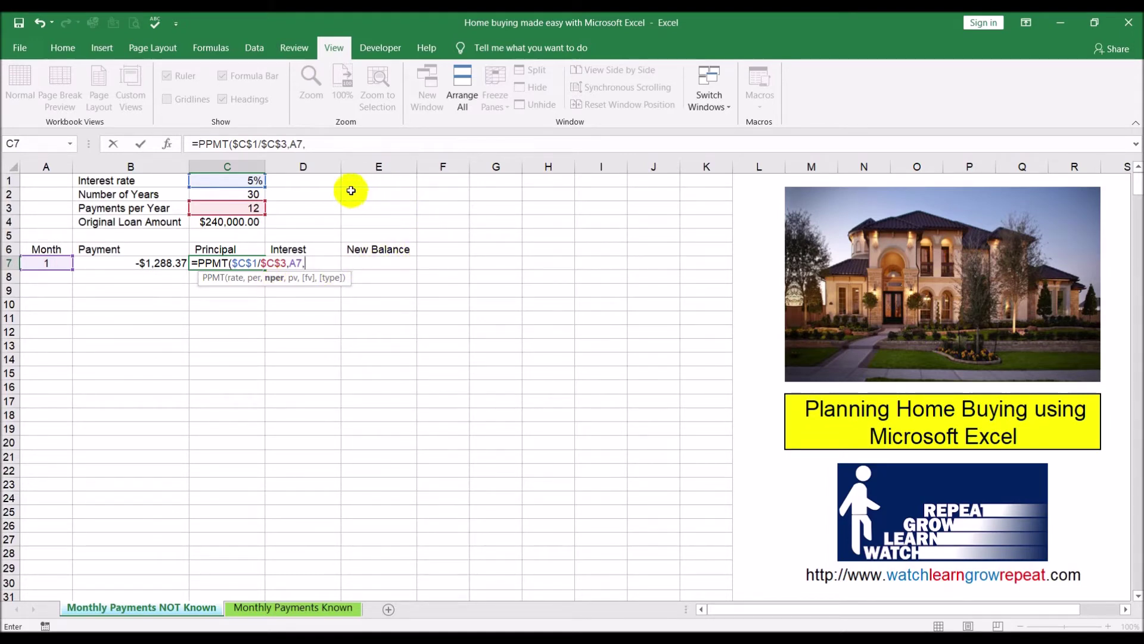
pyautogui.click(243, 194)
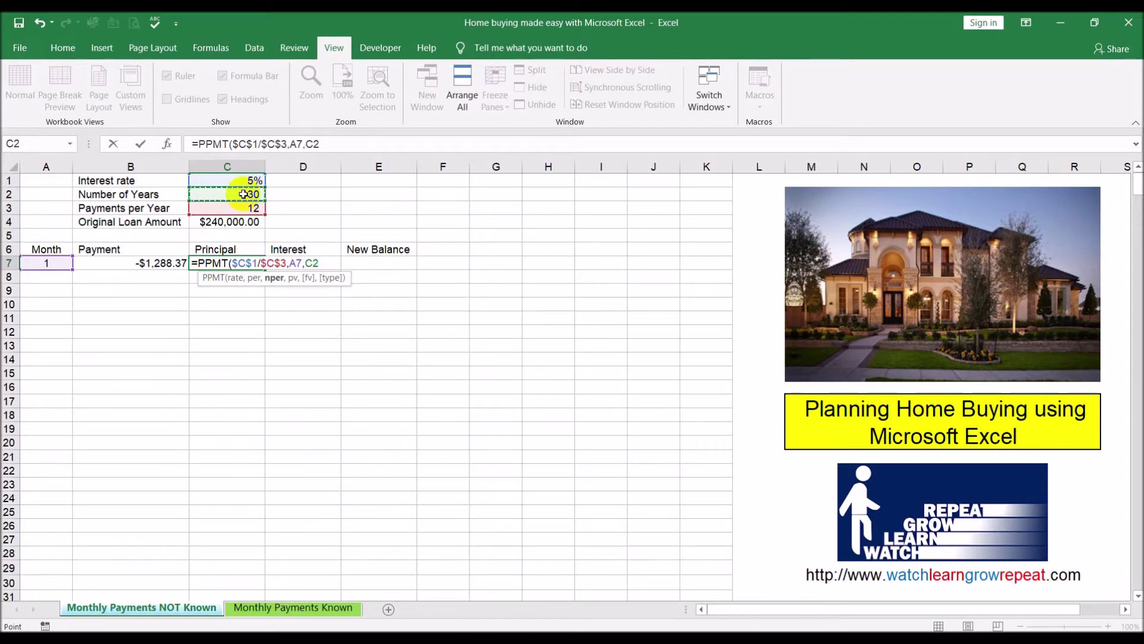
pyautogui.press('F4')
pyautogui.write('*')
pyautogui.click(241, 207)
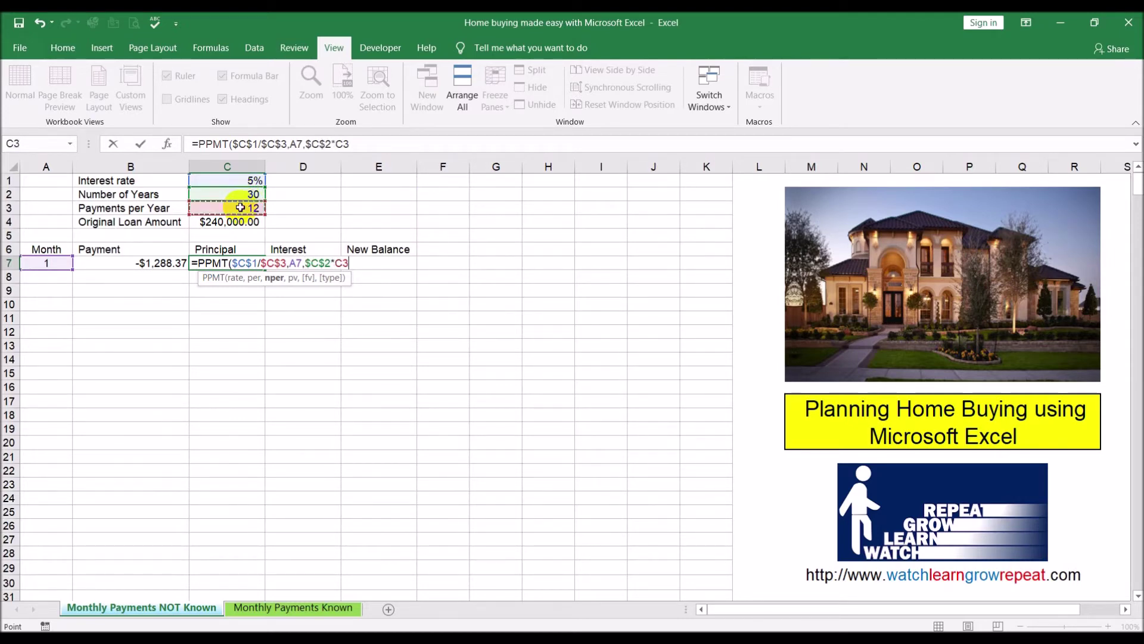
pyautogui.press('F4')
pyautogui.write(',')
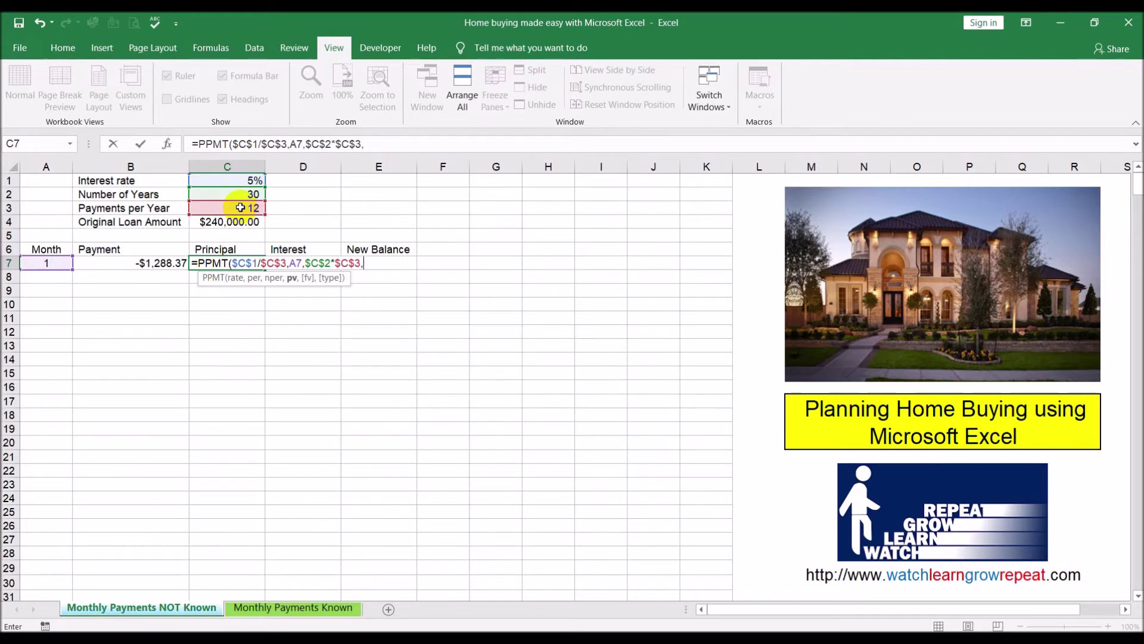
# Add the original loan amount $C$4 as the present value and complete the PPMT formula.
pyautogui.click(241, 223)
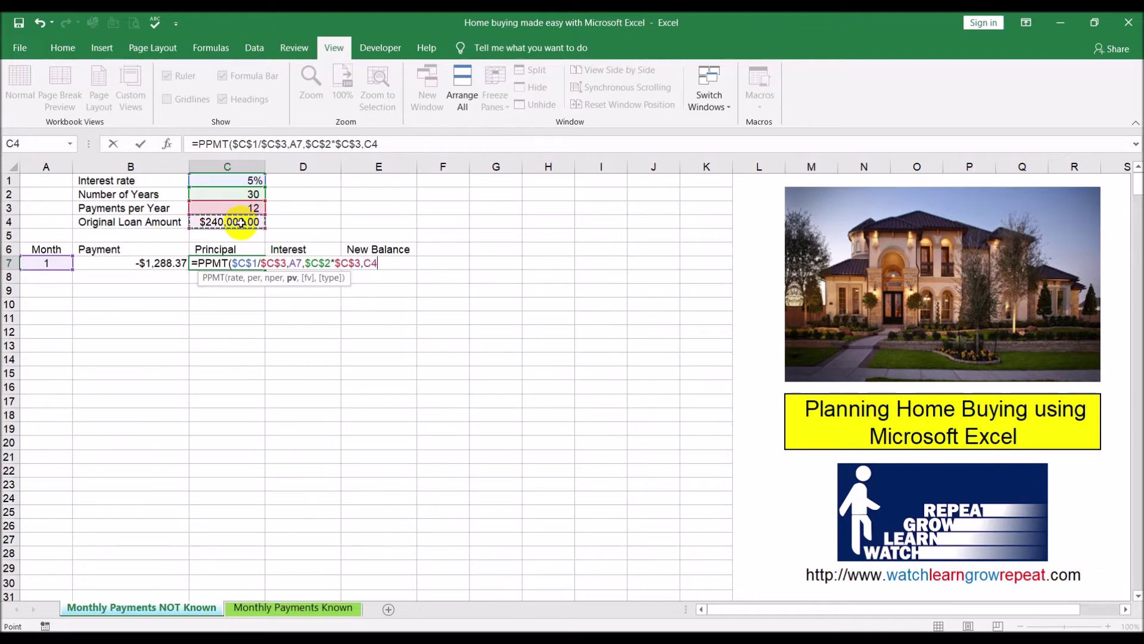
pyautogui.press('F4')
pyautogui.write(')')
pyautogui.press('Return')
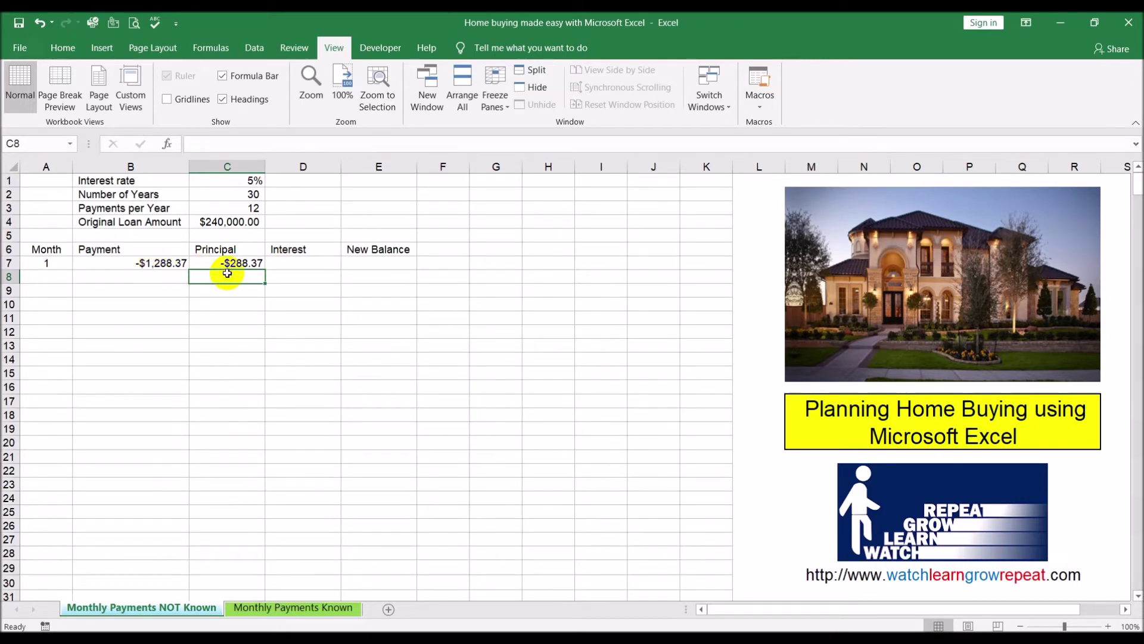
# Start an IPMT formula in D7 under Interest with the periodic rate $C$1/$C$3 as its rate argument.
pyautogui.click(297, 264)
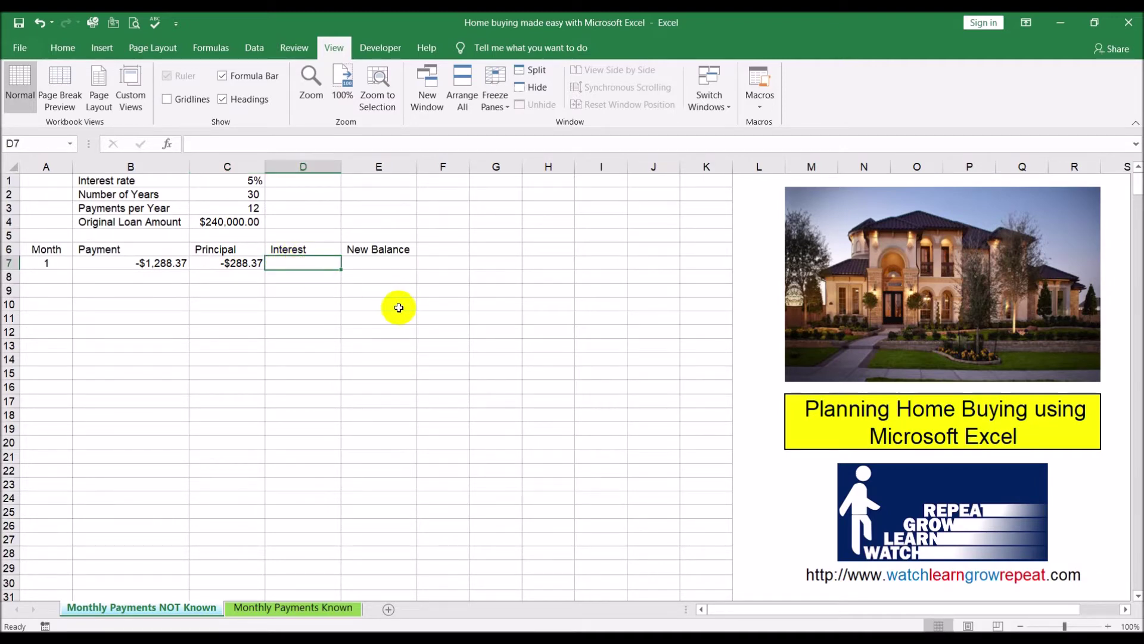
pyautogui.write('=')
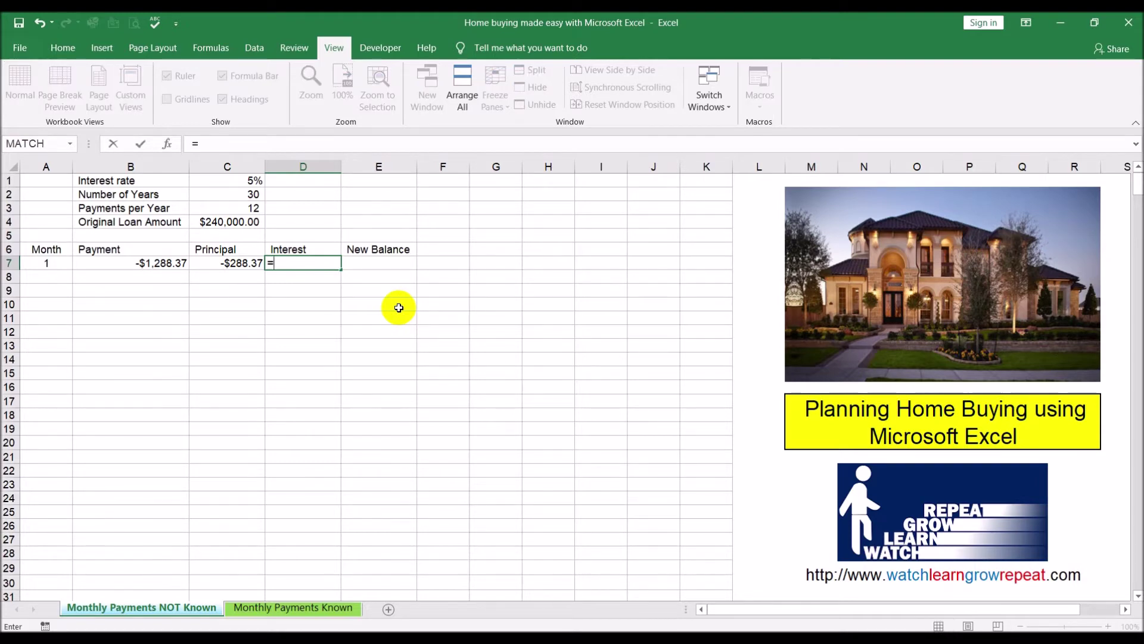
pyautogui.write('ip')
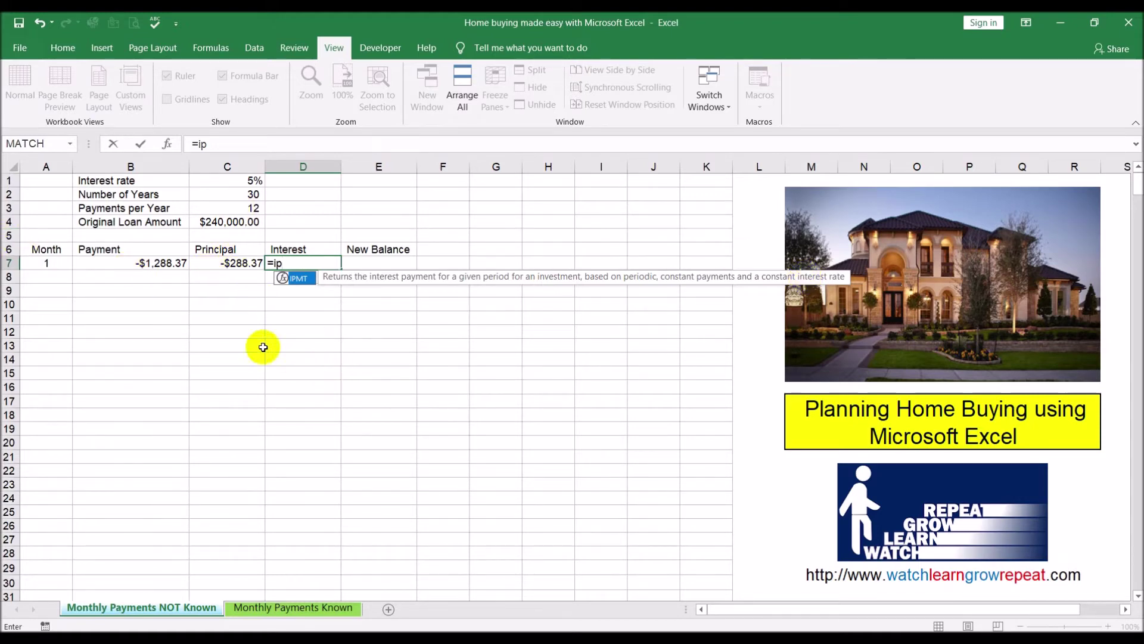
pyautogui.doubleClick(303, 279)
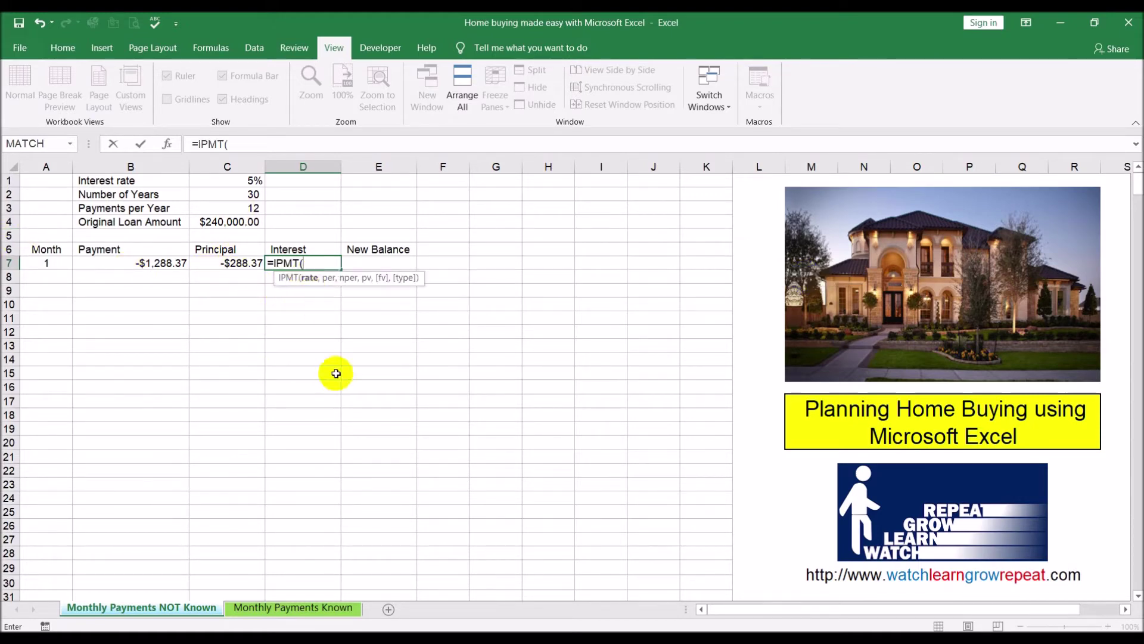
pyautogui.click(219, 179)
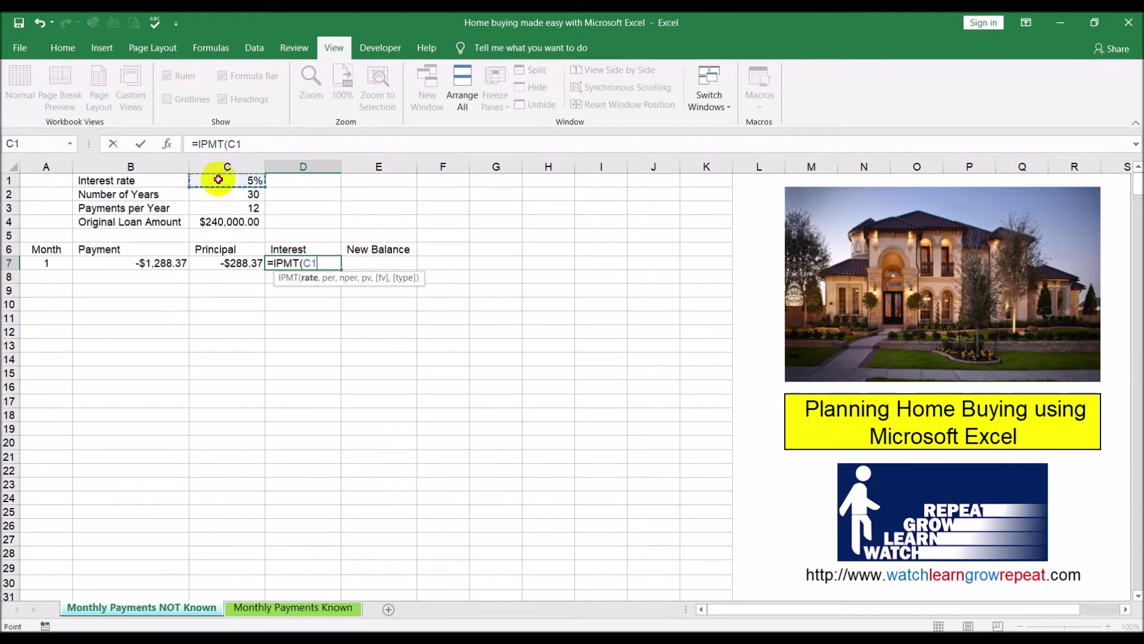
pyautogui.press('F4')
pyautogui.write('/')
pyautogui.click(212, 207)
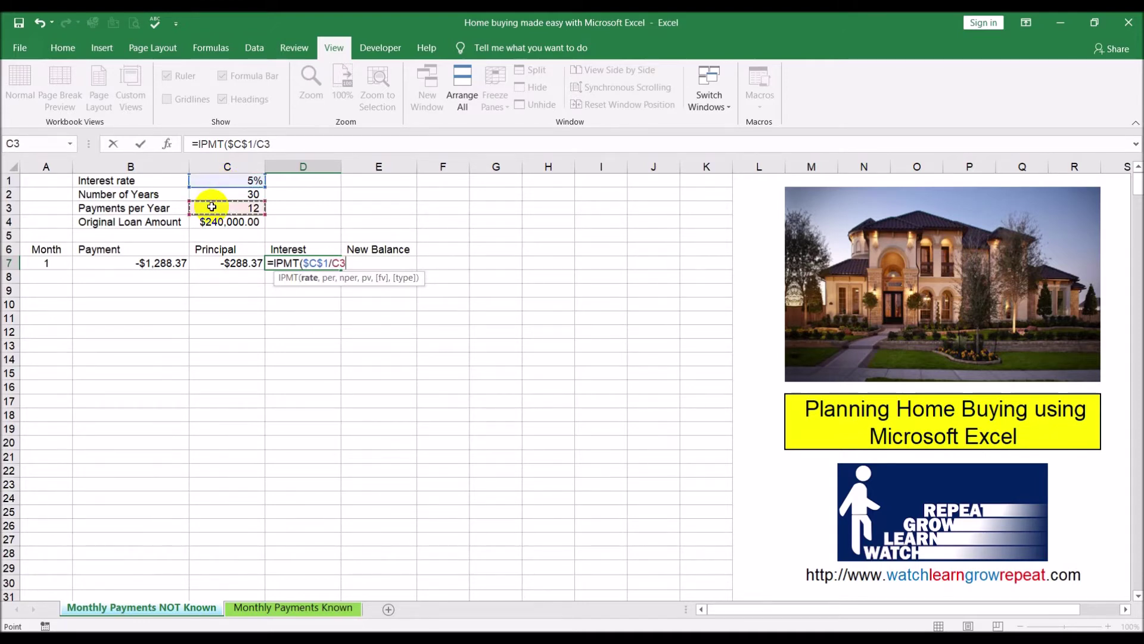
pyautogui.press('F4')
pyautogui.write(',')
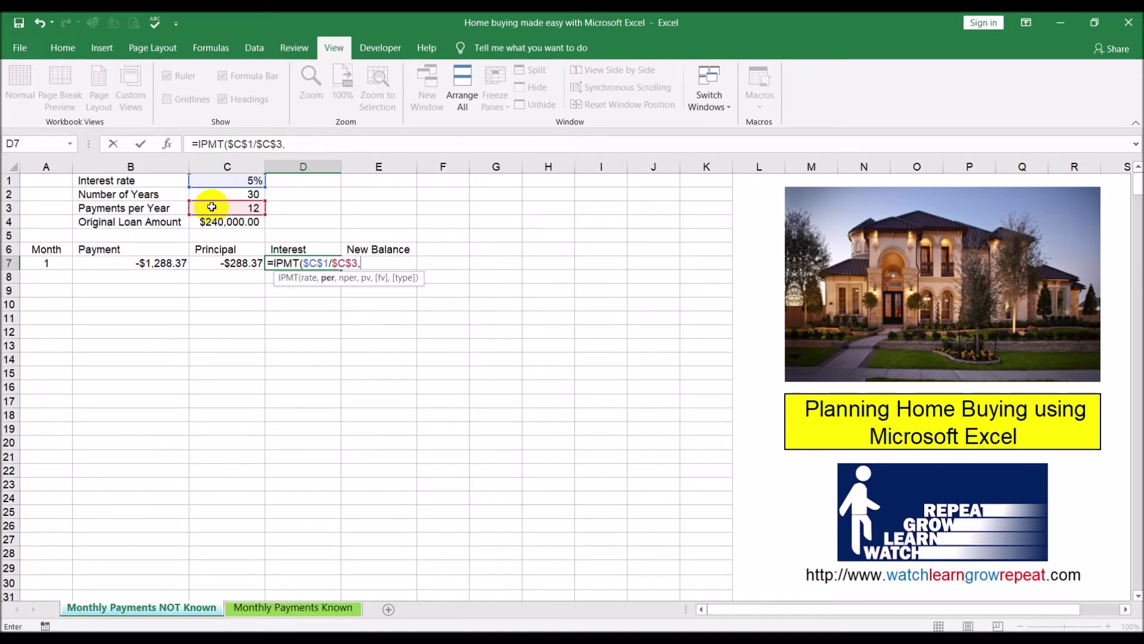
# Add A7 as the period and $C$2*$C$3 as the number of periods in the IPMT formula in D7.
pyautogui.click(58, 266)
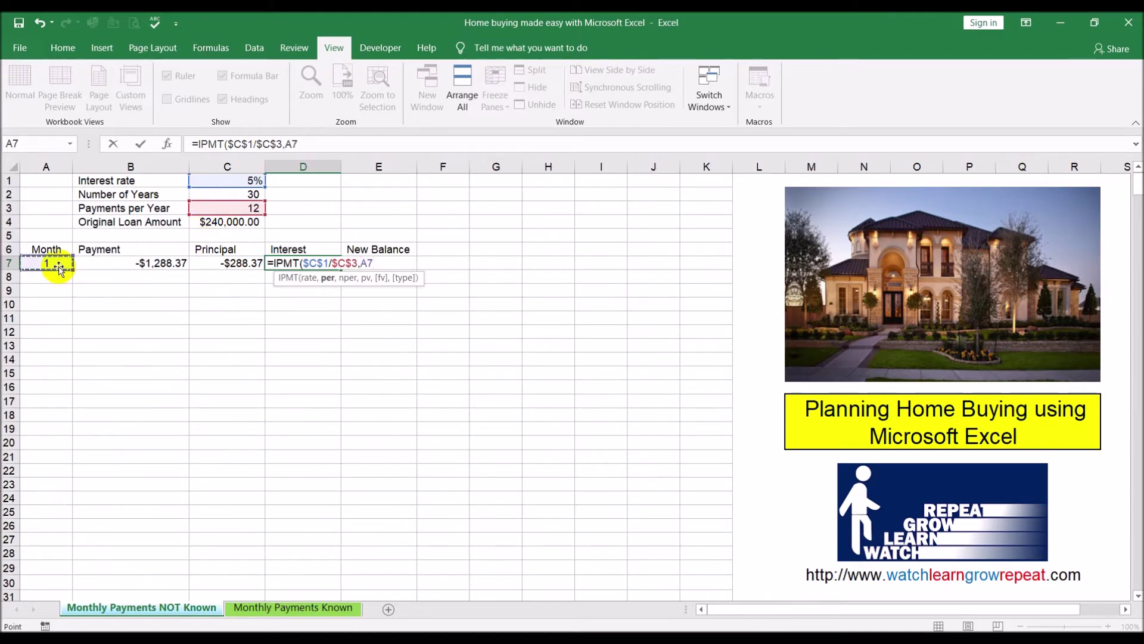
pyautogui.write(',')
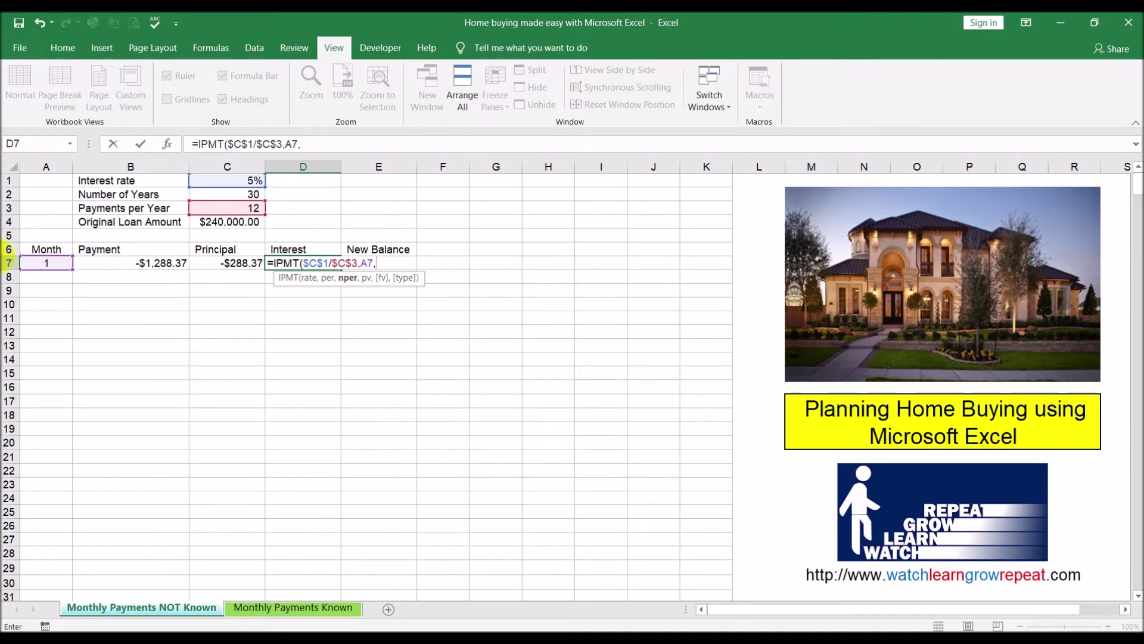
pyautogui.click(222, 193)
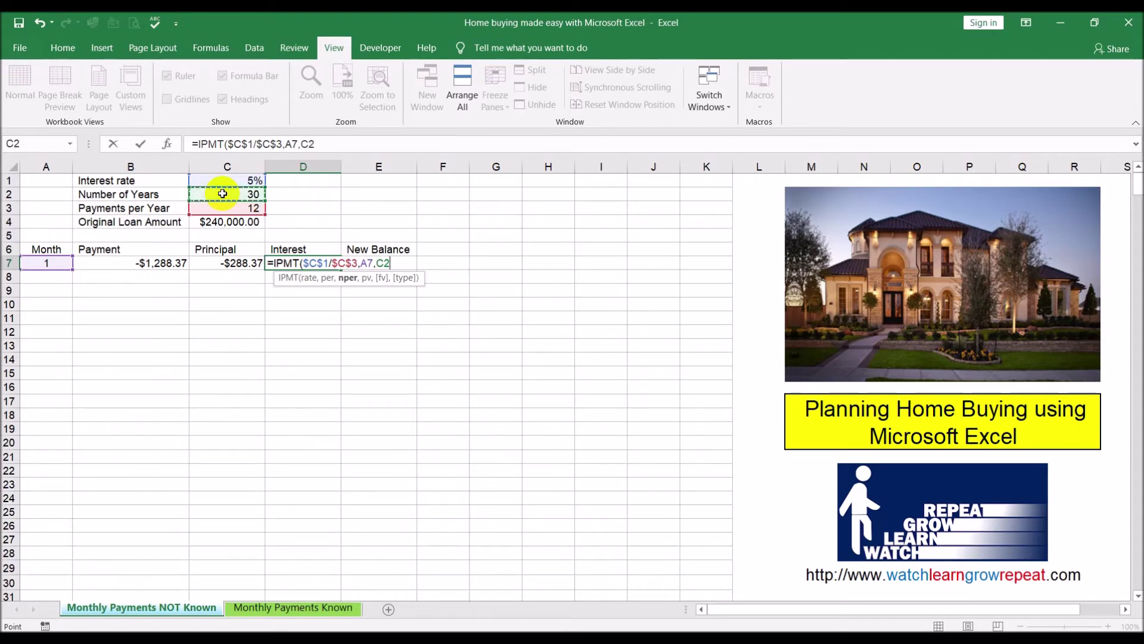
pyautogui.press('F4')
pyautogui.write('*')
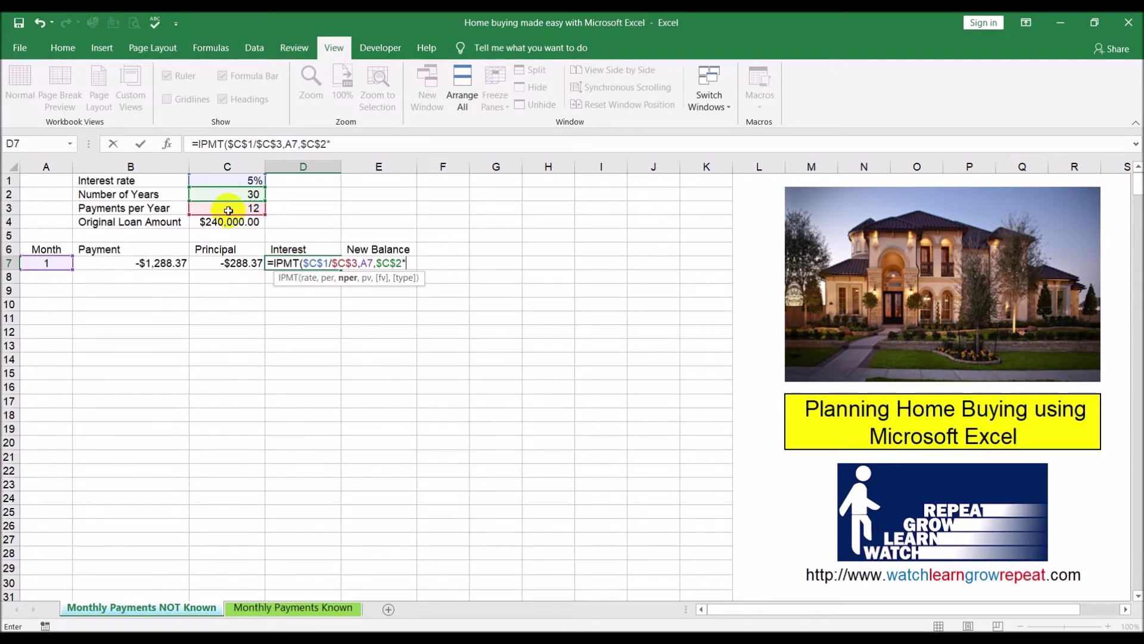
pyautogui.click(230, 207)
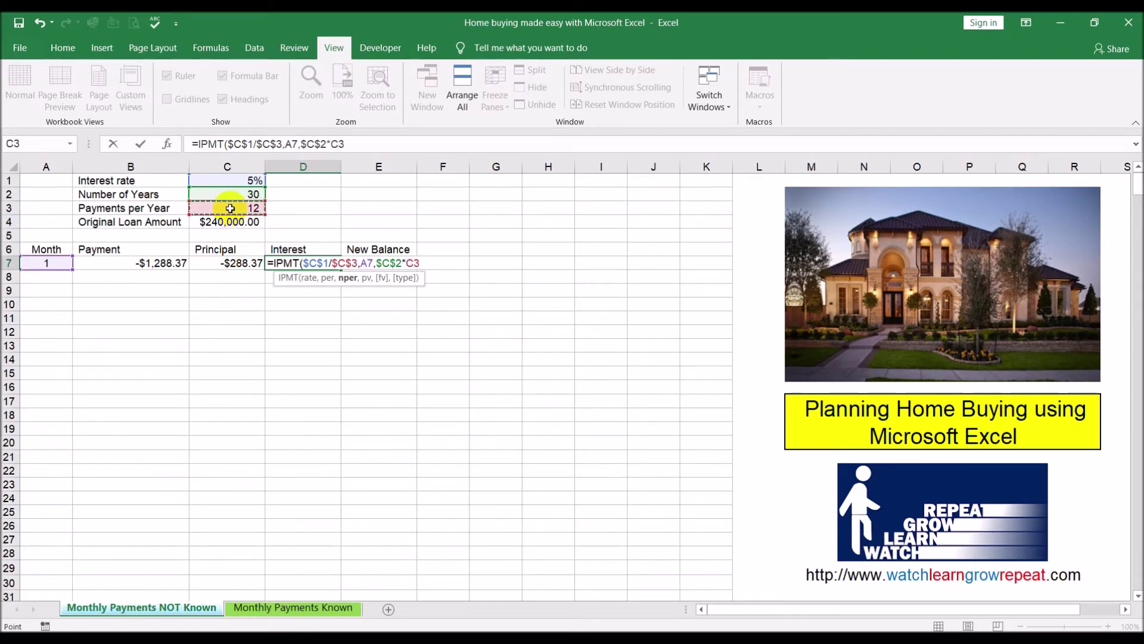
pyautogui.press('F4')
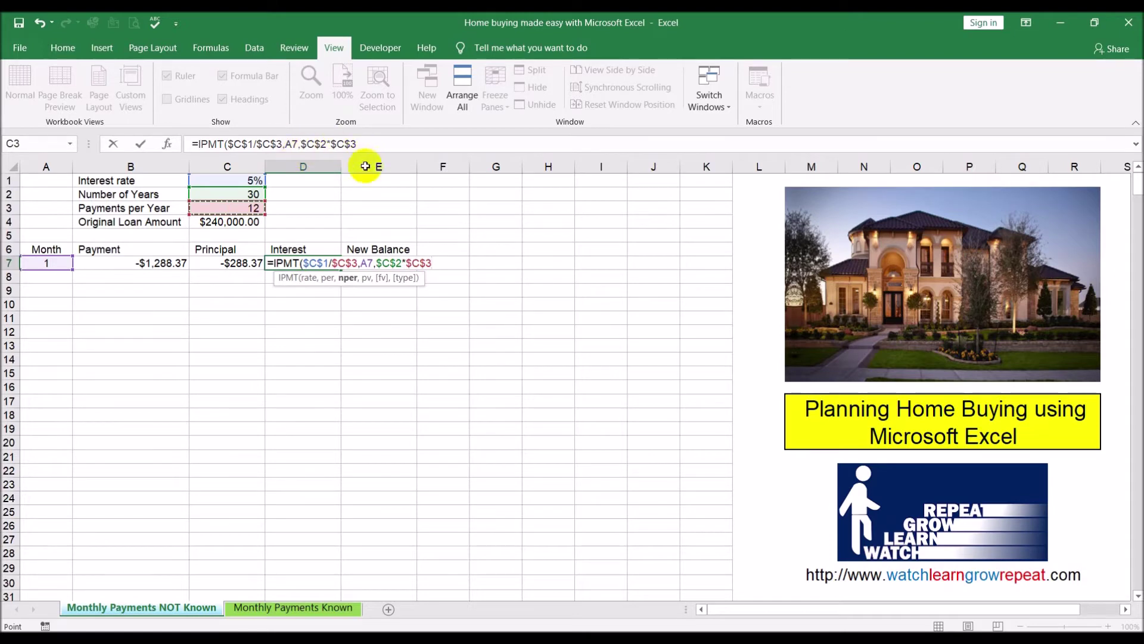
pyautogui.write(',')
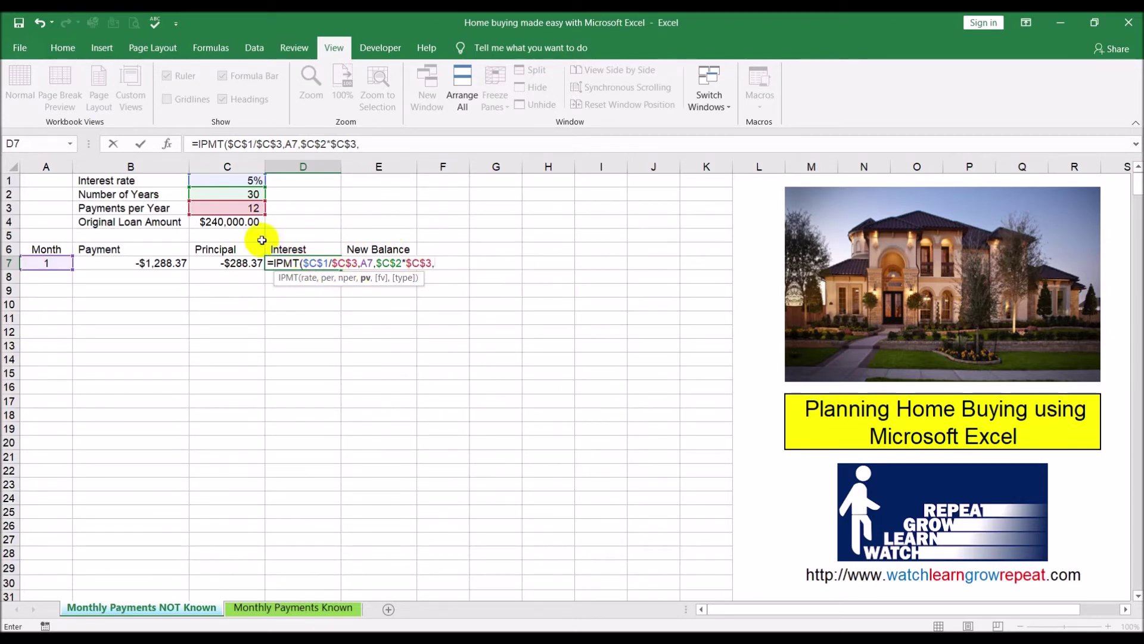
# Add the original loan amount $C$4 as the present value and complete the IPMT formula.
pyautogui.click(233, 220)
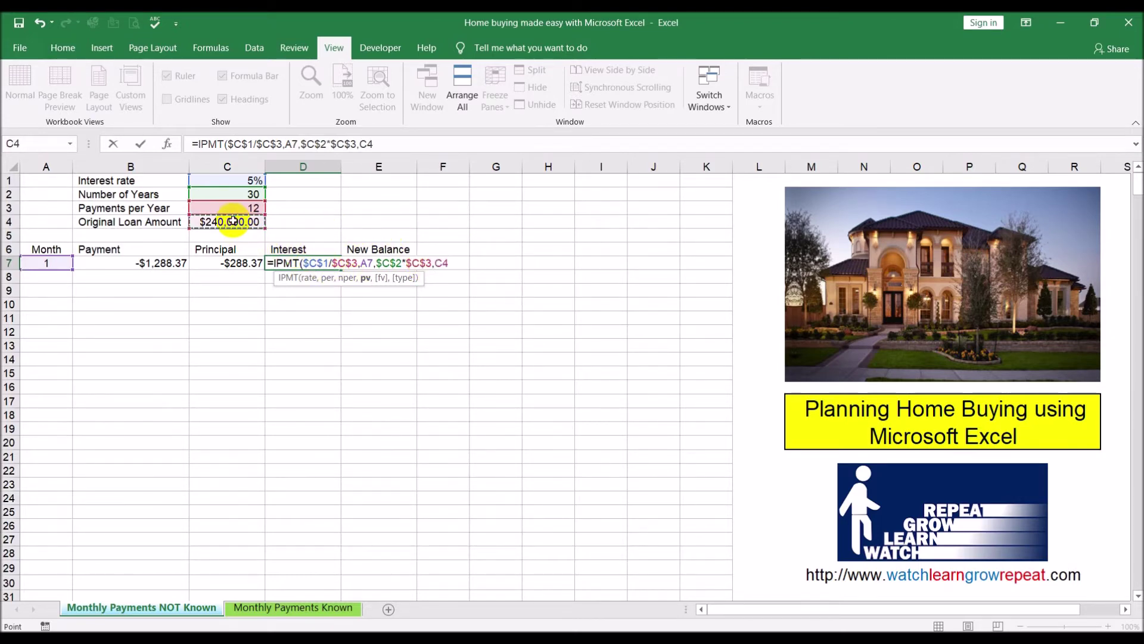
pyautogui.press('F4')
pyautogui.write(')')
pyautogui.press('Return')
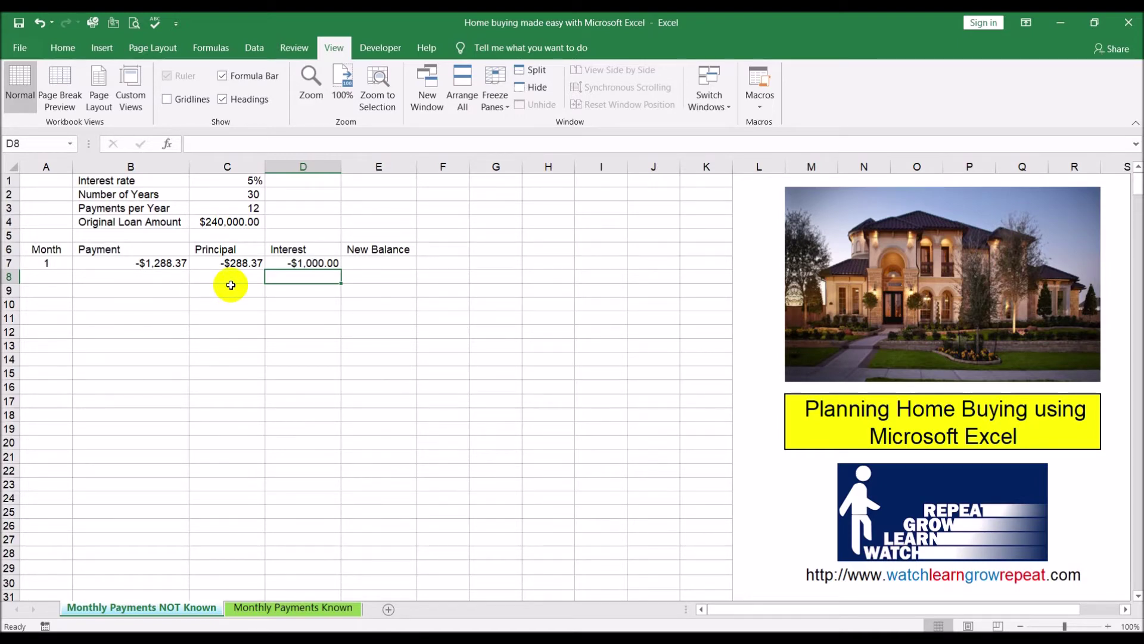
# Enter the formula =C4+C7 in E7 under New Balance, adding the month's principal to the original loan amount.
pyautogui.click(379, 261)
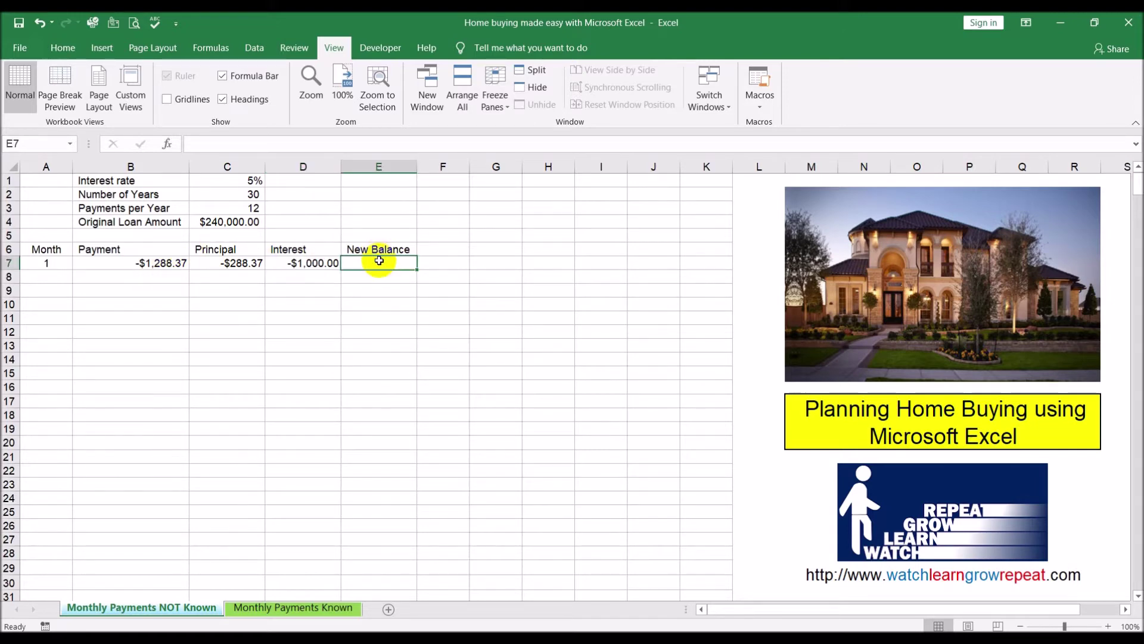
pyautogui.write('=')
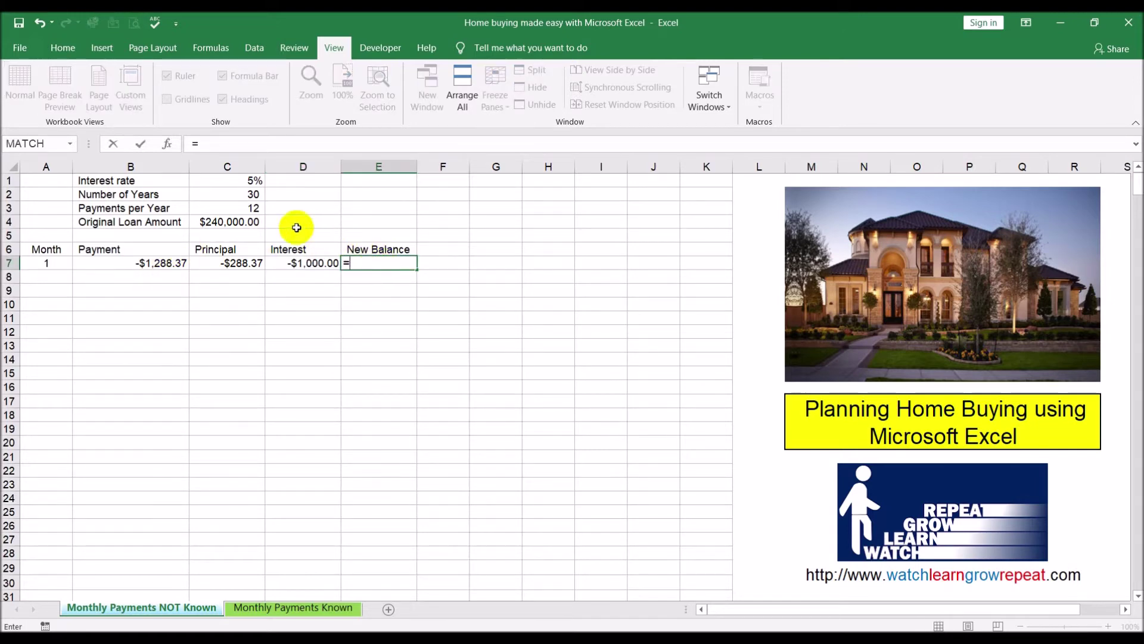
pyautogui.click(219, 220)
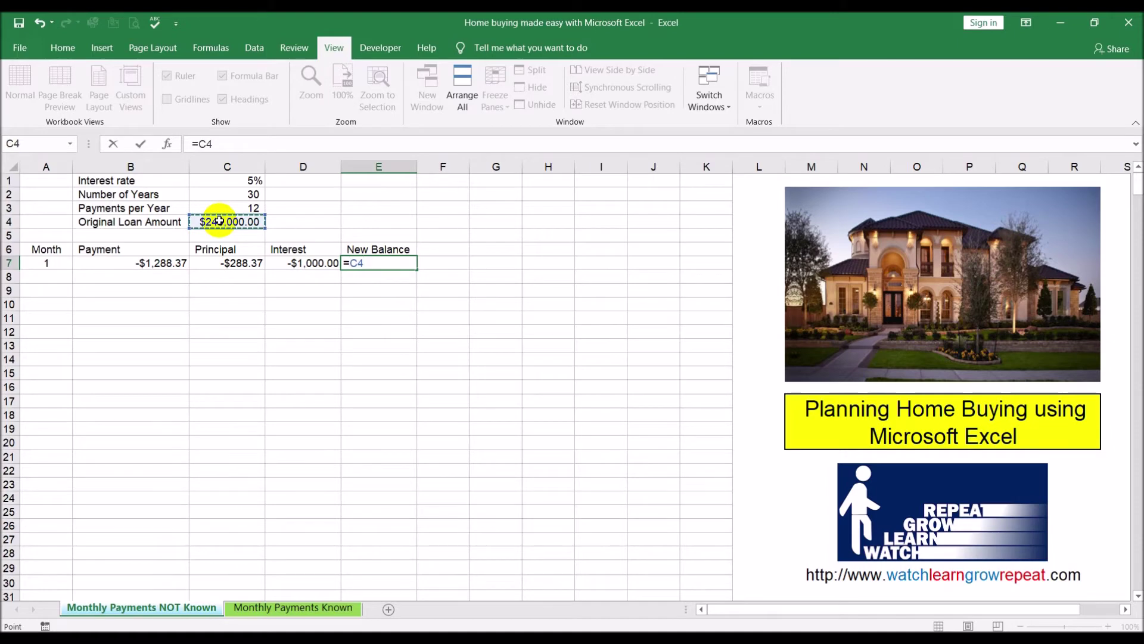
pyautogui.write('+')
pyautogui.click(229, 263)
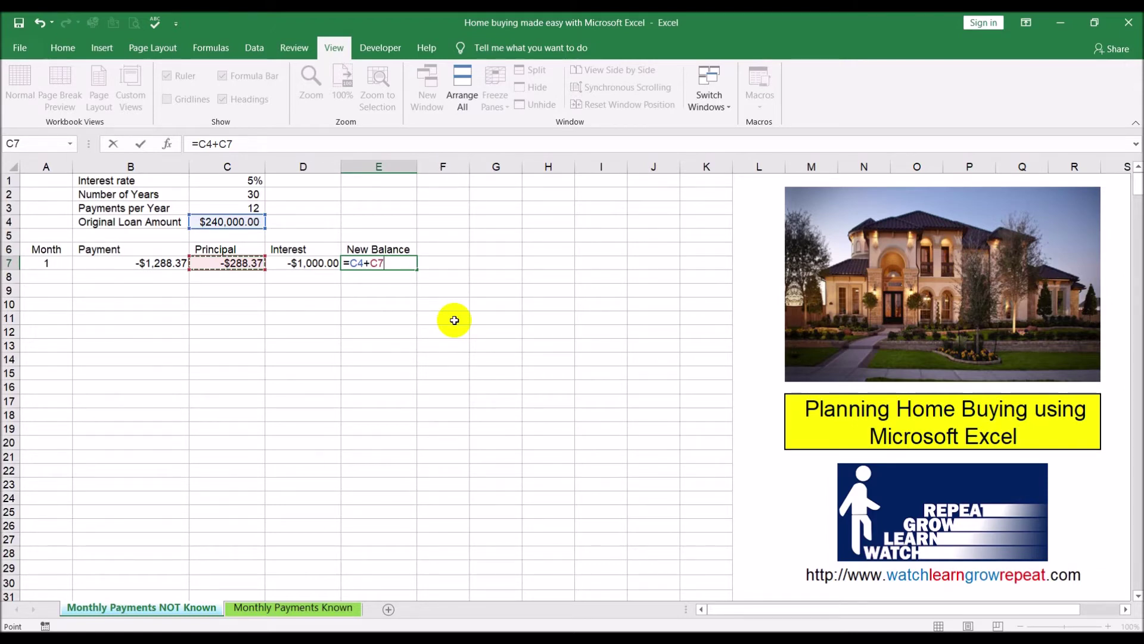
pyautogui.press('Return')
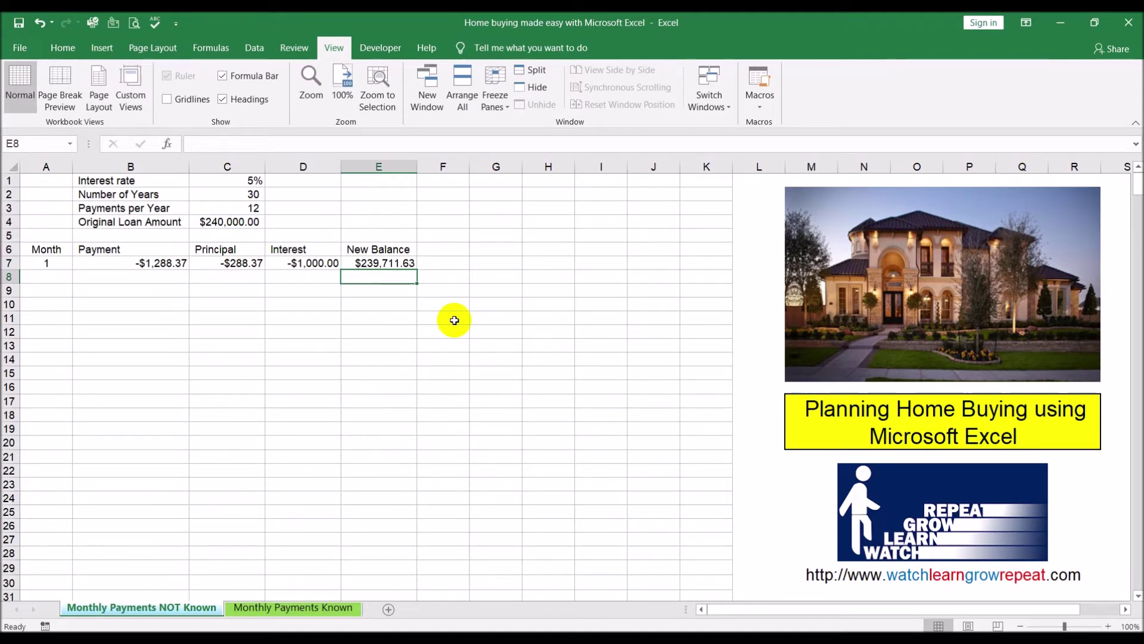
# Enter month 2 in A8 and fill the payment formula from B7 down to B17.
pyautogui.click(36, 276)
pyautogui.write('2')
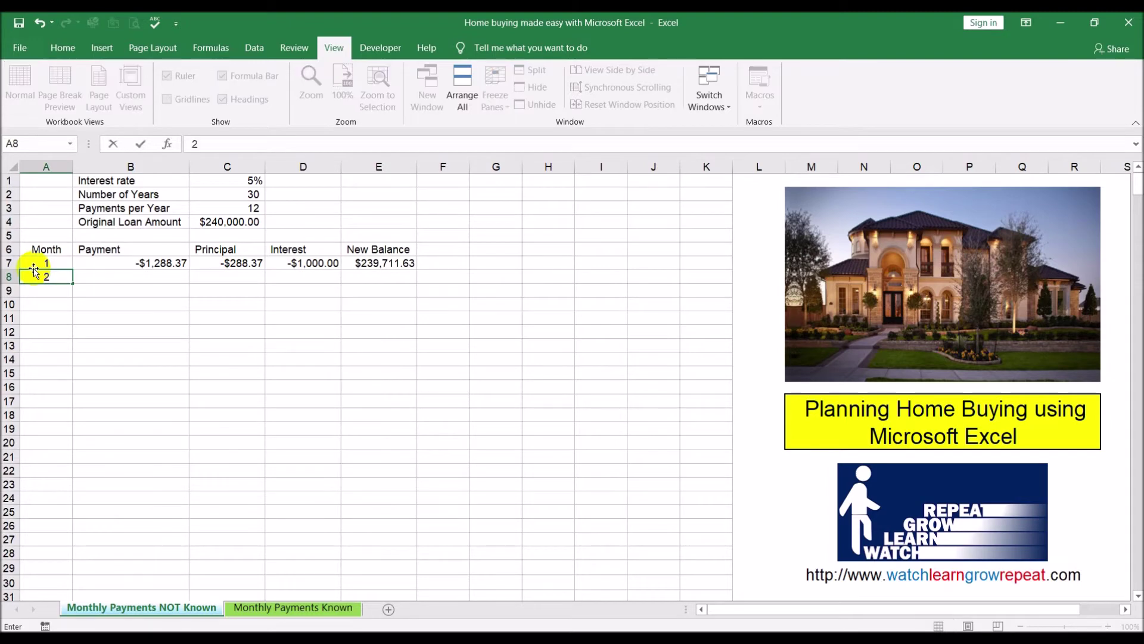
pyautogui.press('Tab')
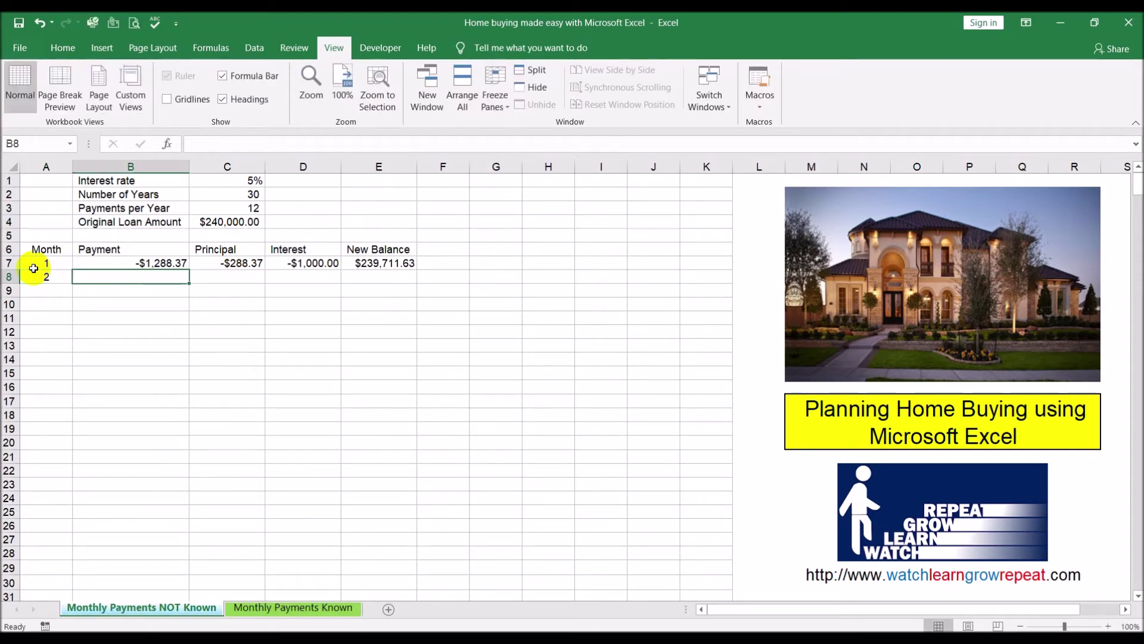
pyautogui.click(120, 262)
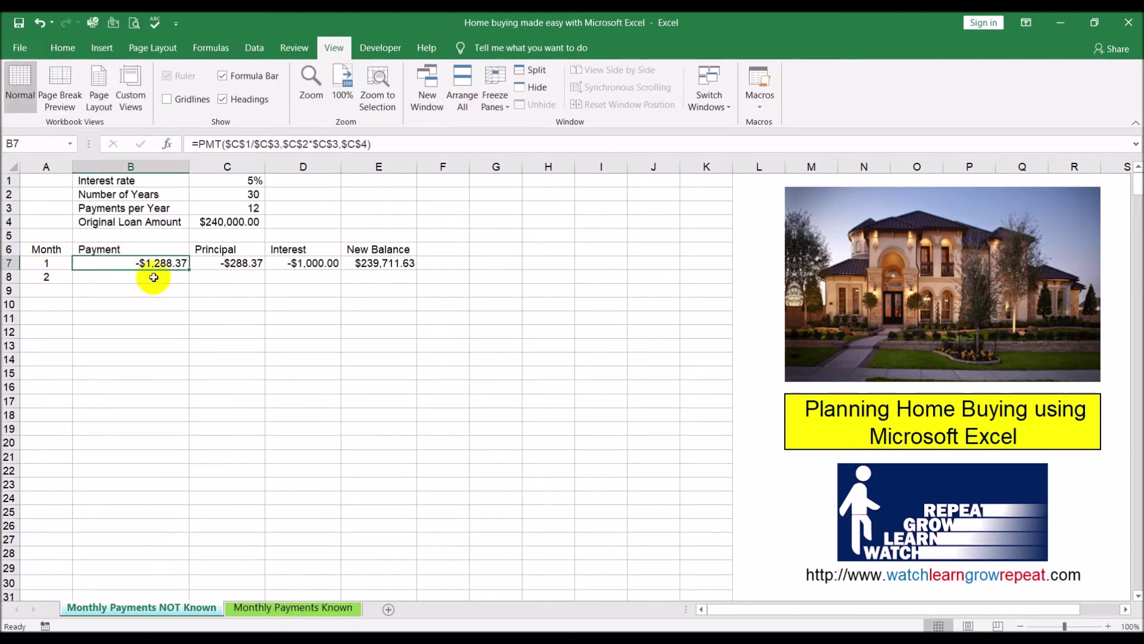
pyautogui.moveTo(189, 269); pyautogui.dragTo(185, 403)
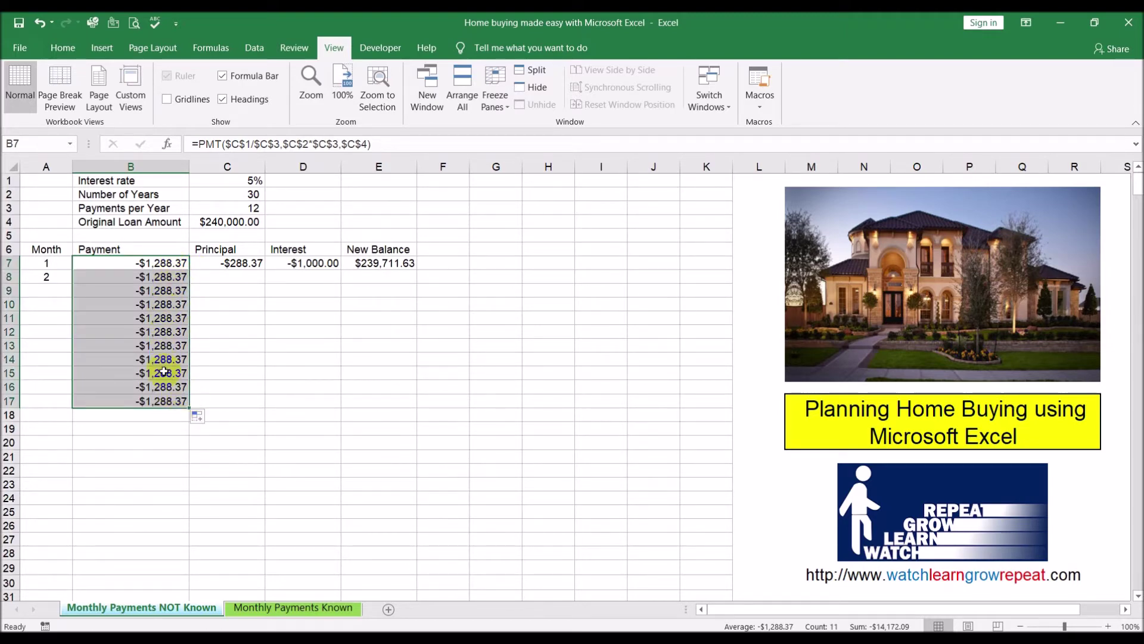
# Start a PPMT formula in C8 under Principal with the periodic rate $C$1/$C$3 as its rate argument.
pyautogui.click(228, 277)
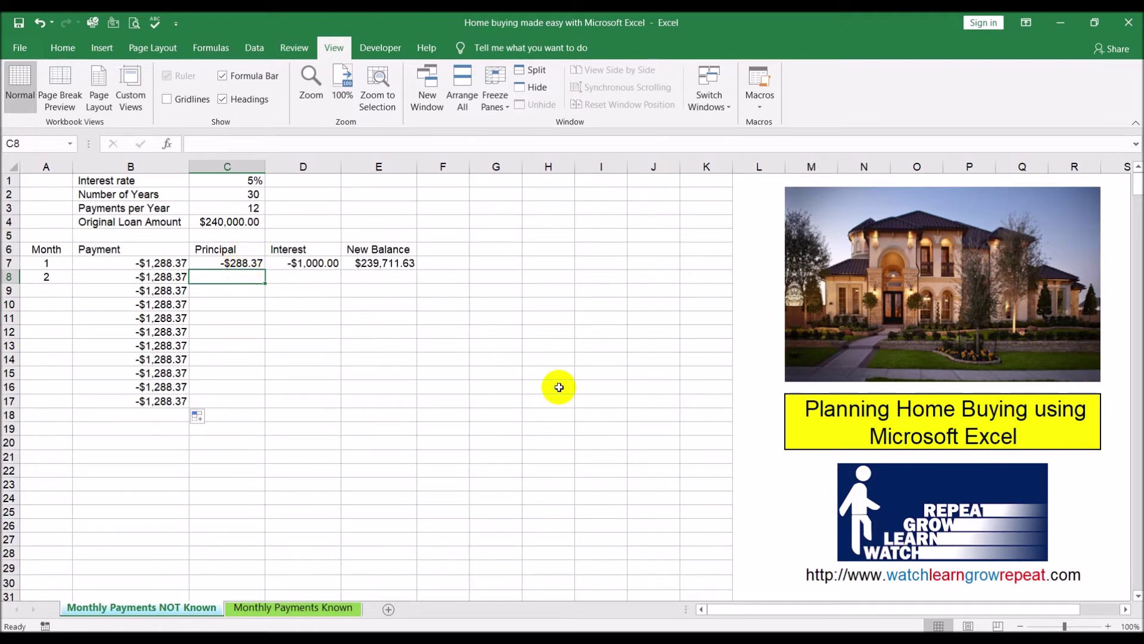
pyautogui.write('=p')
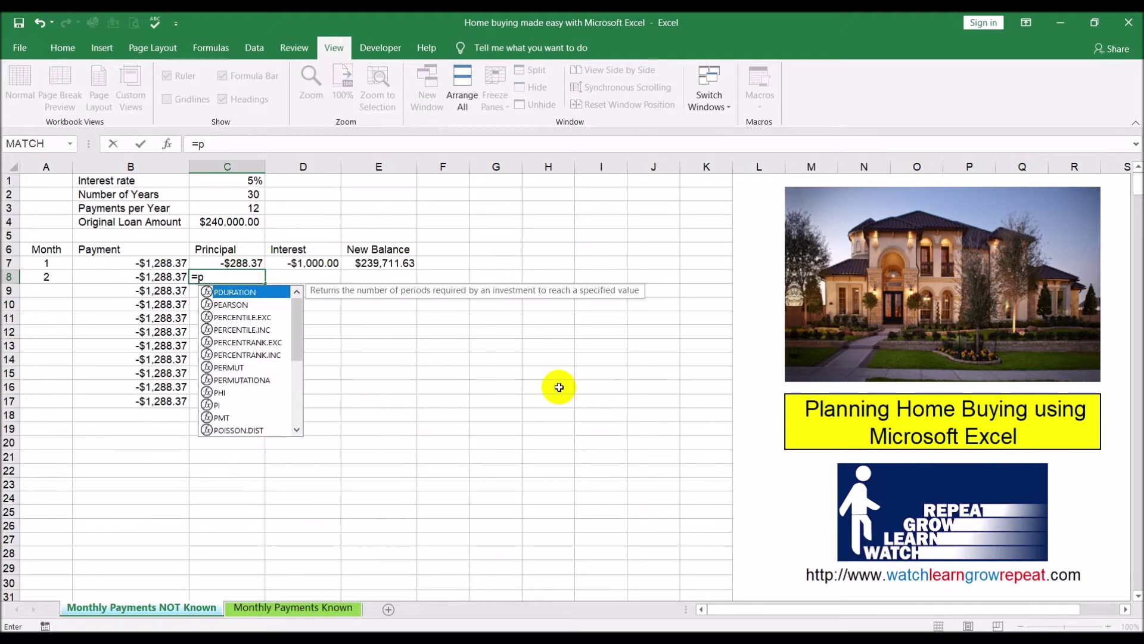
pyautogui.write('p')
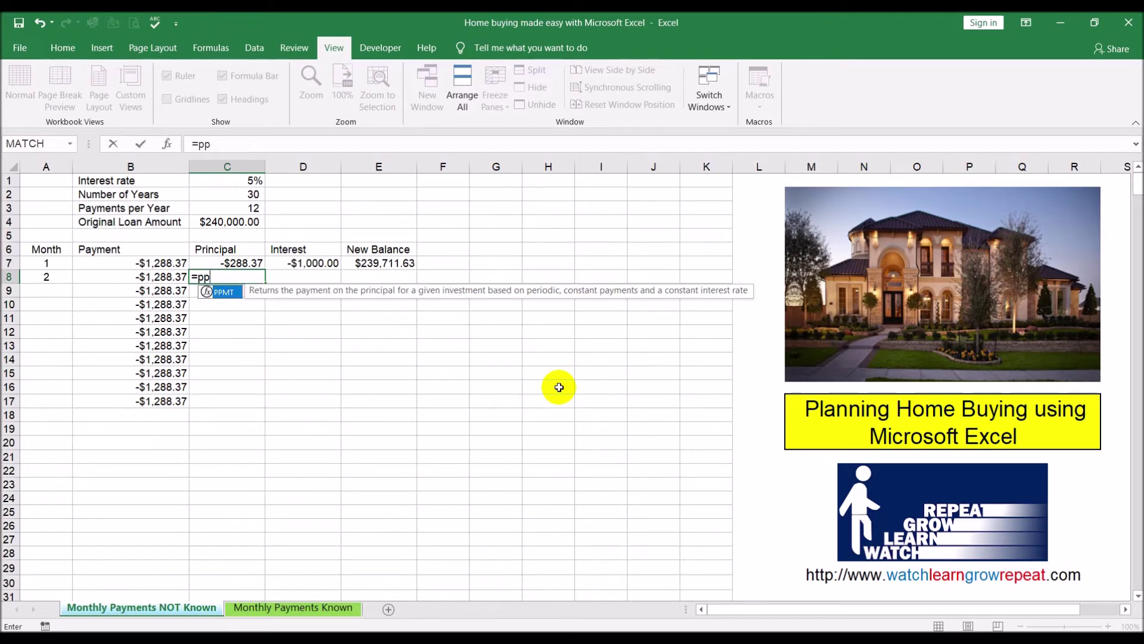
pyautogui.doubleClick(221, 292)
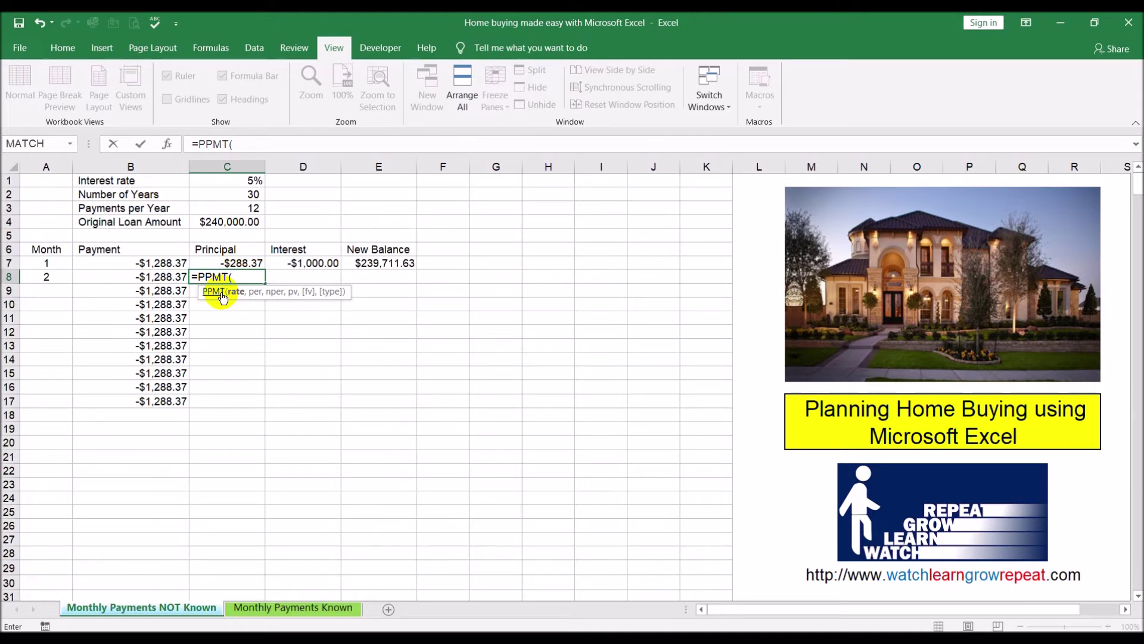
pyautogui.click(242, 181)
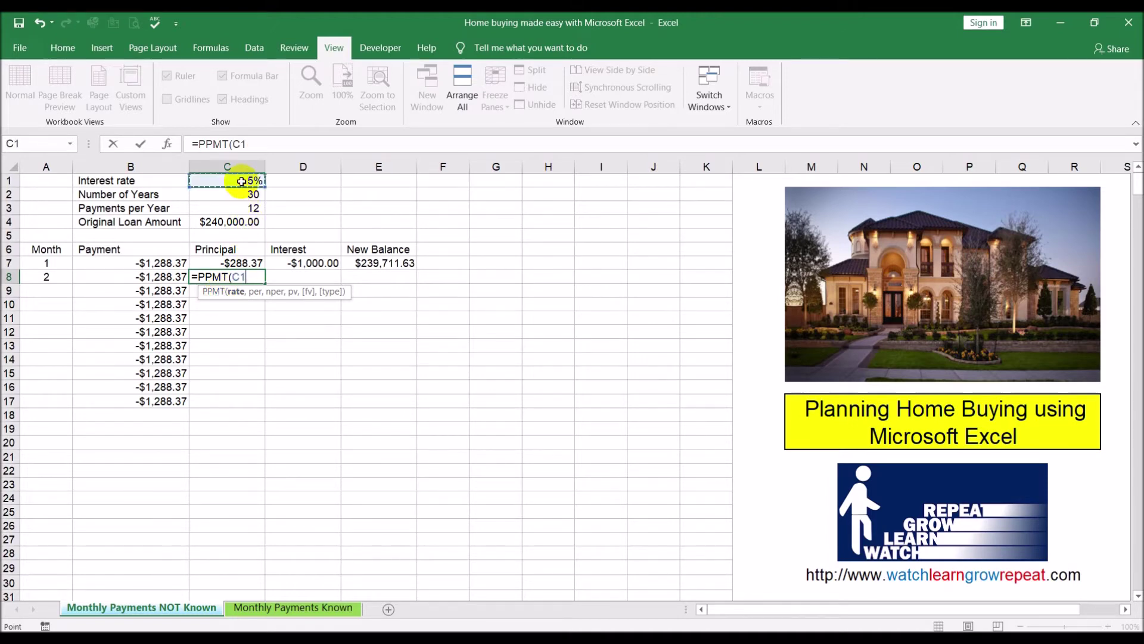
pyautogui.press('F4')
pyautogui.write('/')
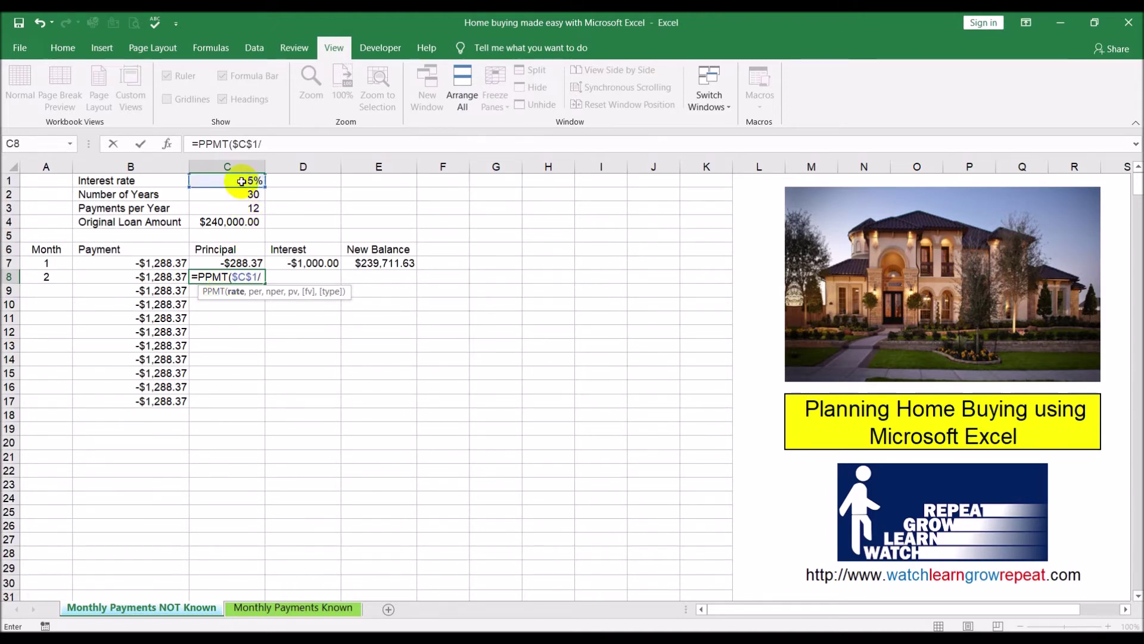
pyautogui.click(235, 208)
pyautogui.press('F4')
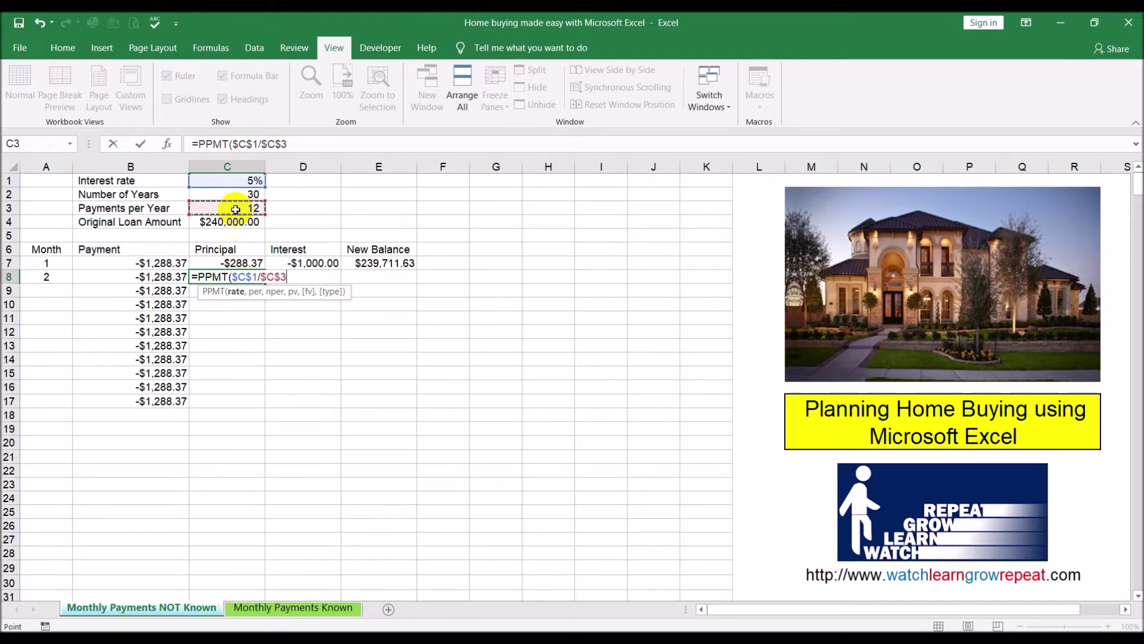
# Add A8 as the period and $C$2*$C$3 as the number of periods in the PPMT formula in C8.
pyautogui.write(',')
pyautogui.click(44, 277)
pyautogui.write(',')
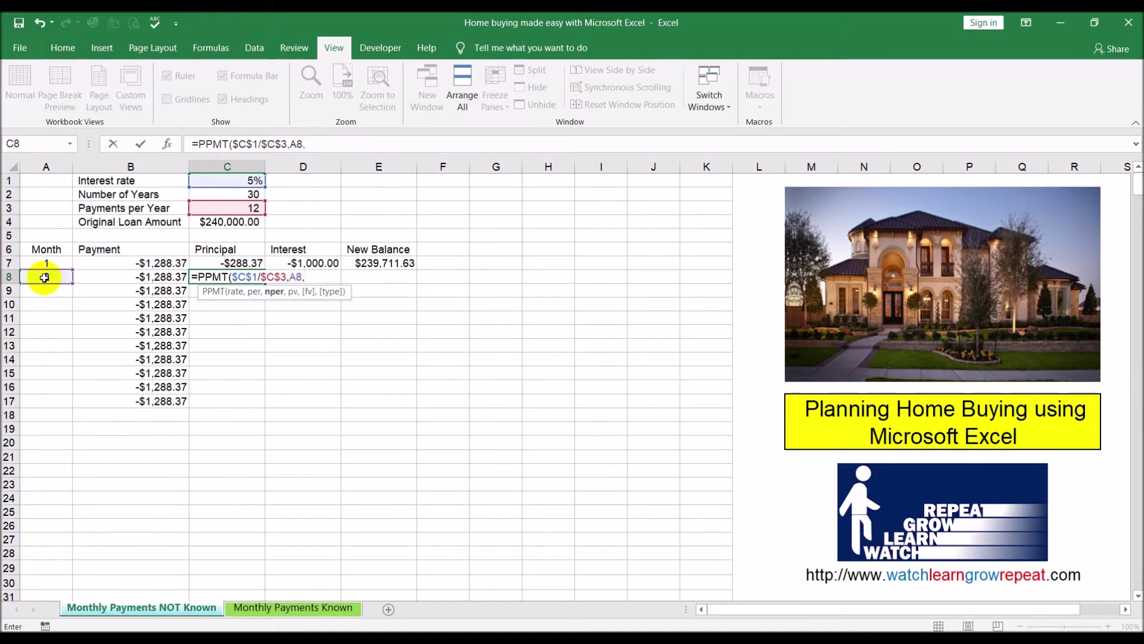
pyautogui.click(246, 195)
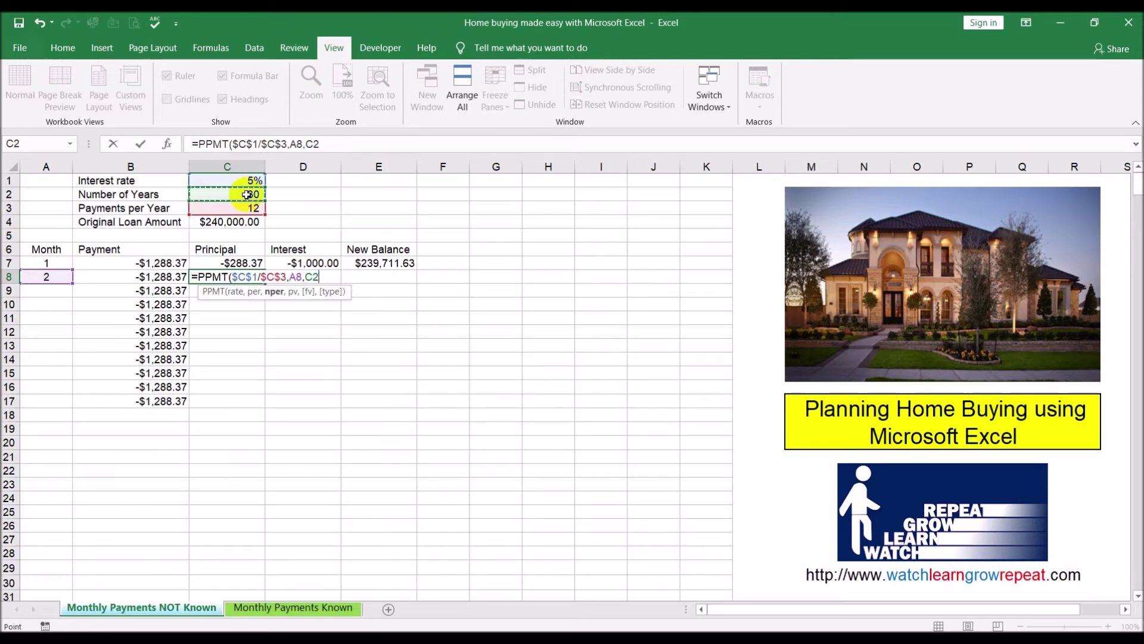
pyautogui.press('F4')
pyautogui.write('*')
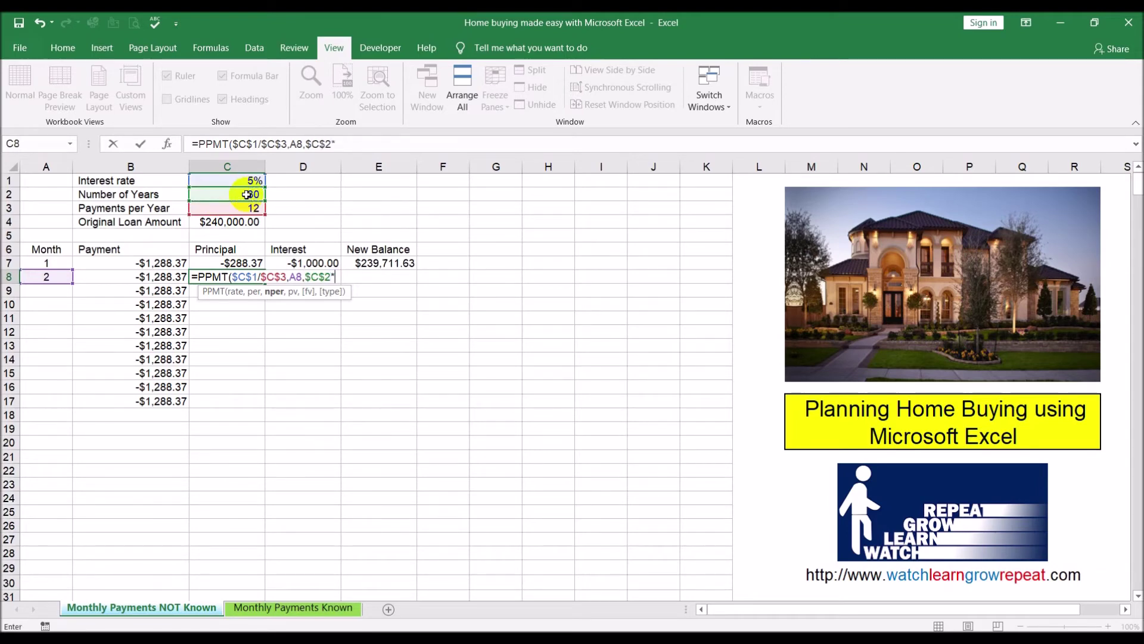
pyautogui.click(248, 207)
pyautogui.press('F4')
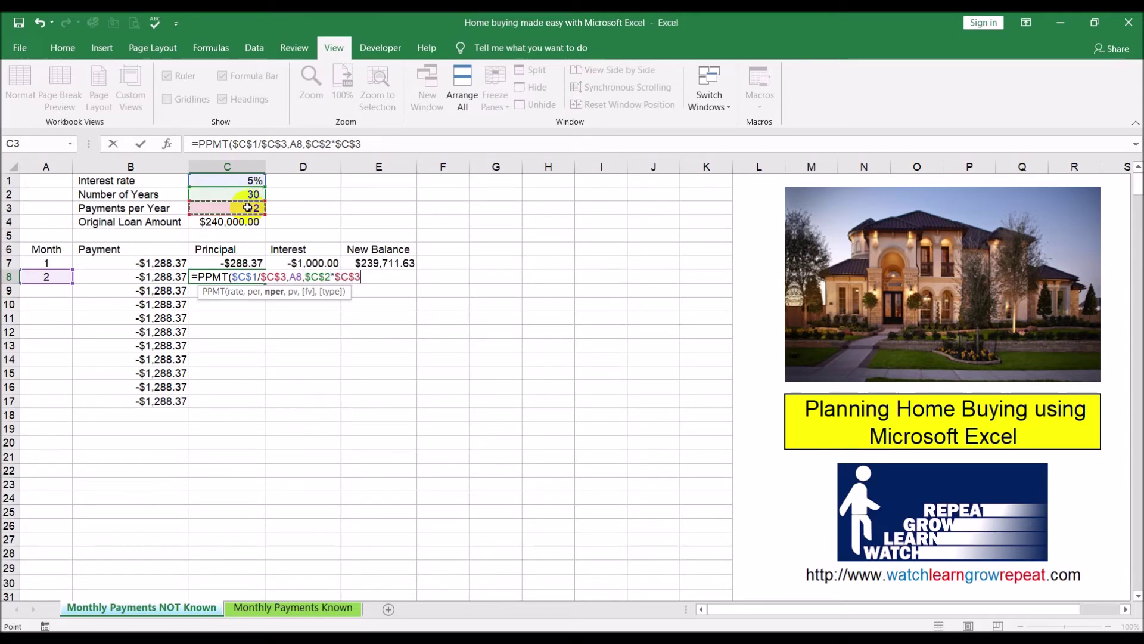
# Add the original loan amount $C$4 as the present value and complete the PPMT formula in C8.
pyautogui.write(',')
pyautogui.click(247, 223)
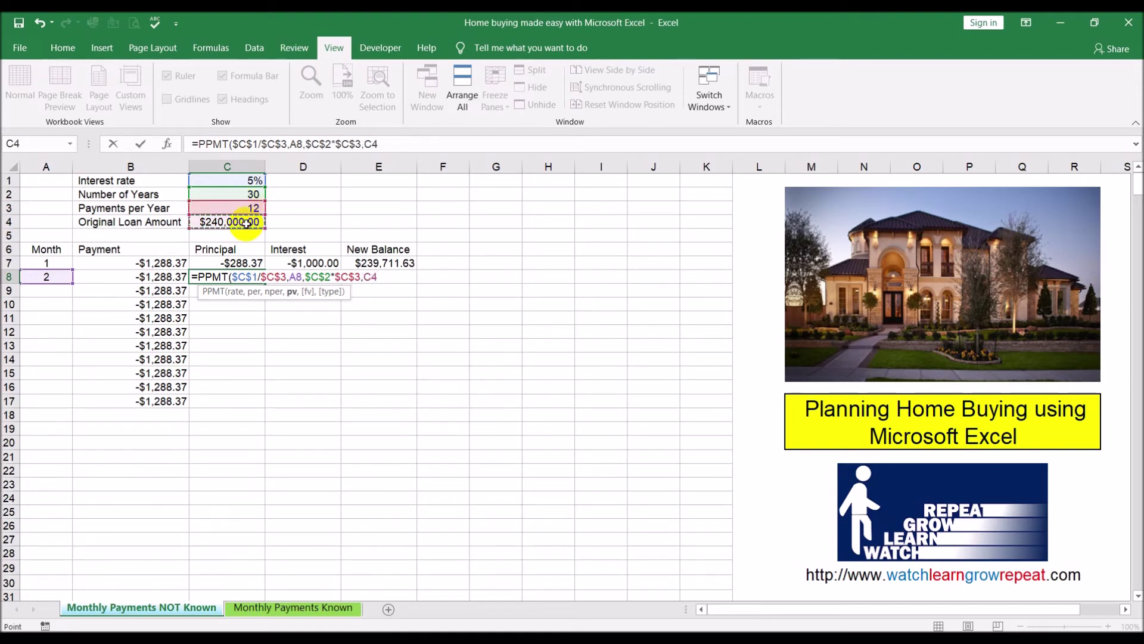
pyautogui.press('F4')
pyautogui.write(')')
pyautogui.press('Return')
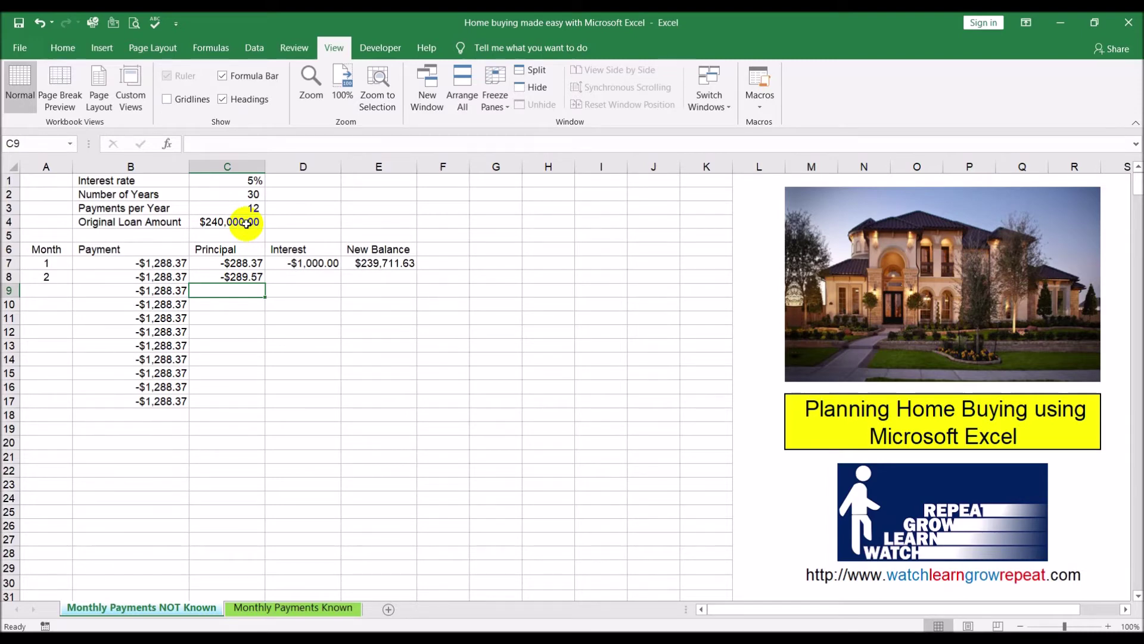
# Start an IPMT formula in D8 under Interest with the periodic rate $C$1/$C$3 as its rate argument.
pyautogui.press('Up')
pyautogui.press('Right')
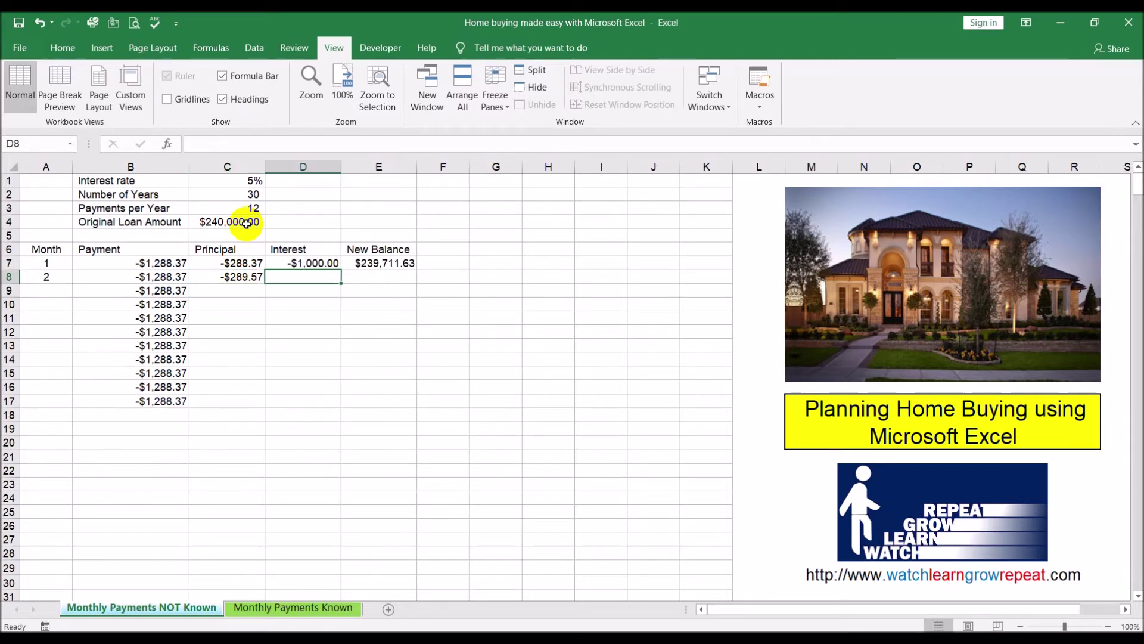
pyautogui.write('=')
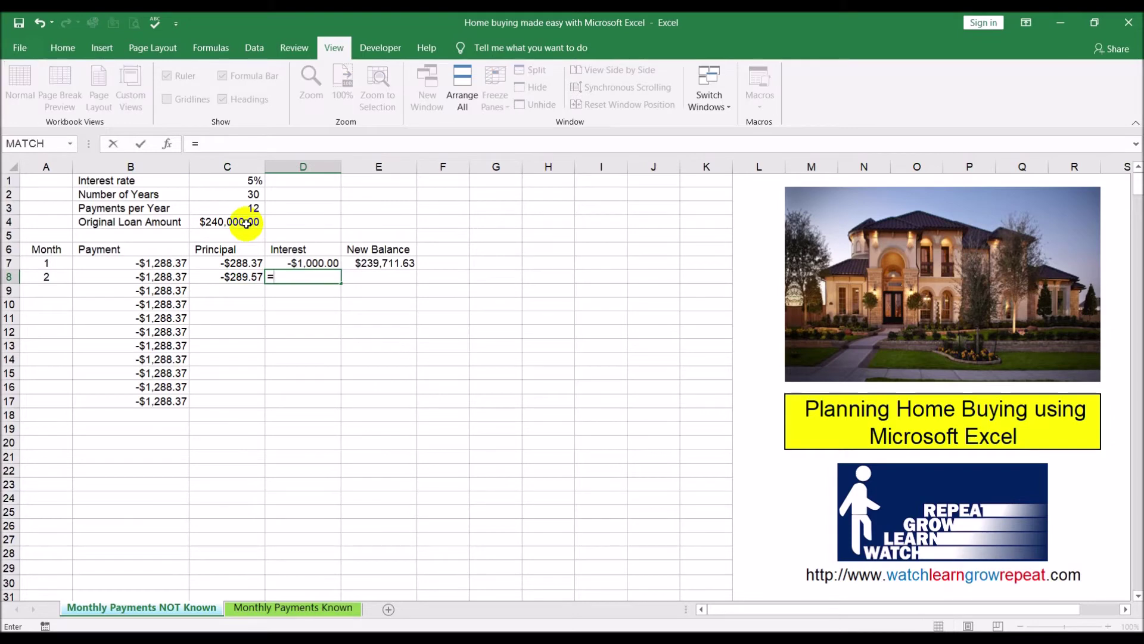
pyautogui.write('ipm')
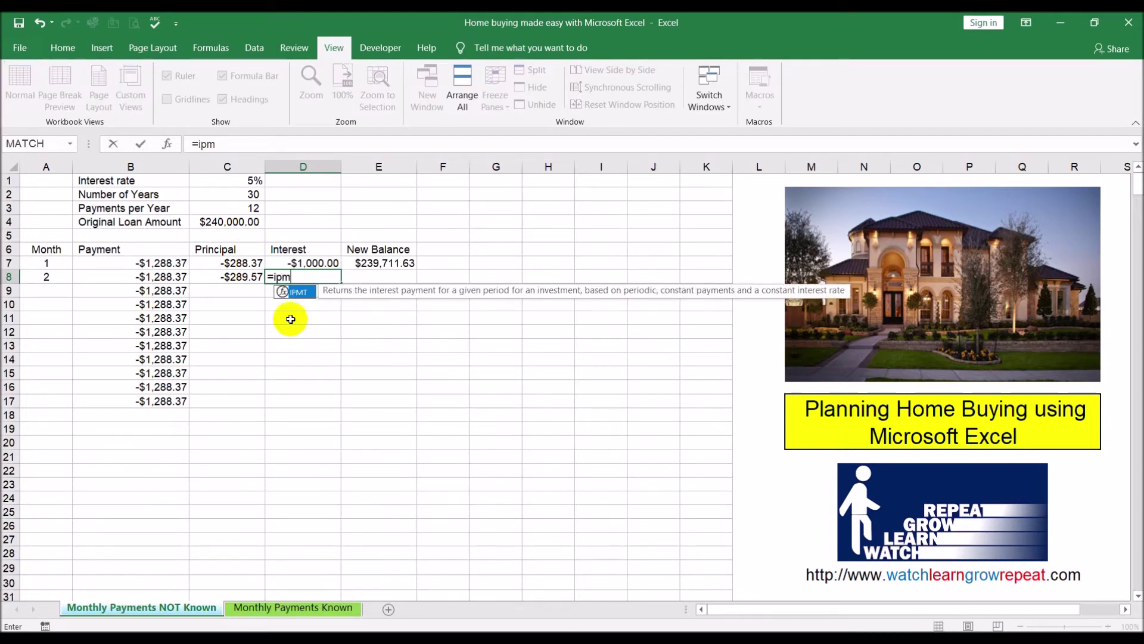
pyautogui.doubleClick(299, 292)
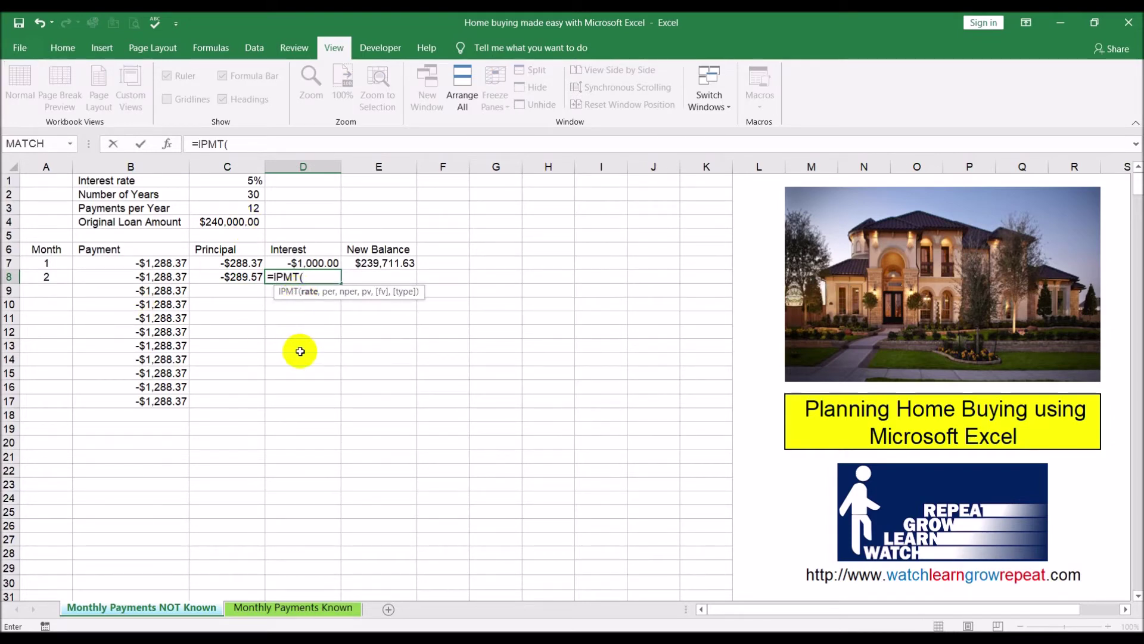
pyautogui.click(237, 180)
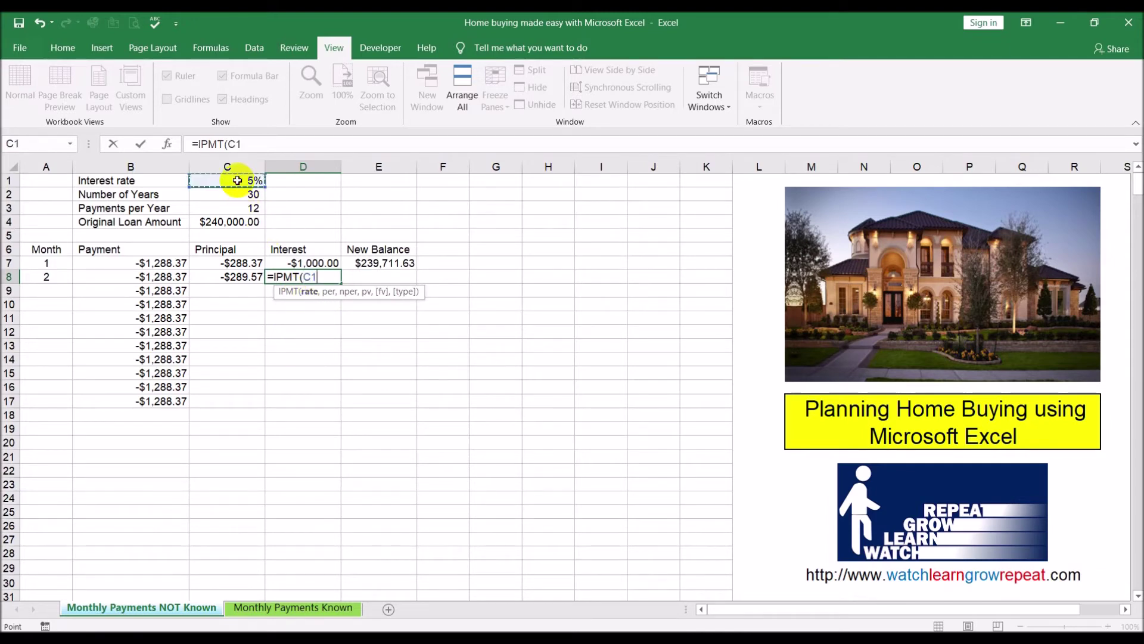
pyautogui.press('F4')
pyautogui.write('/')
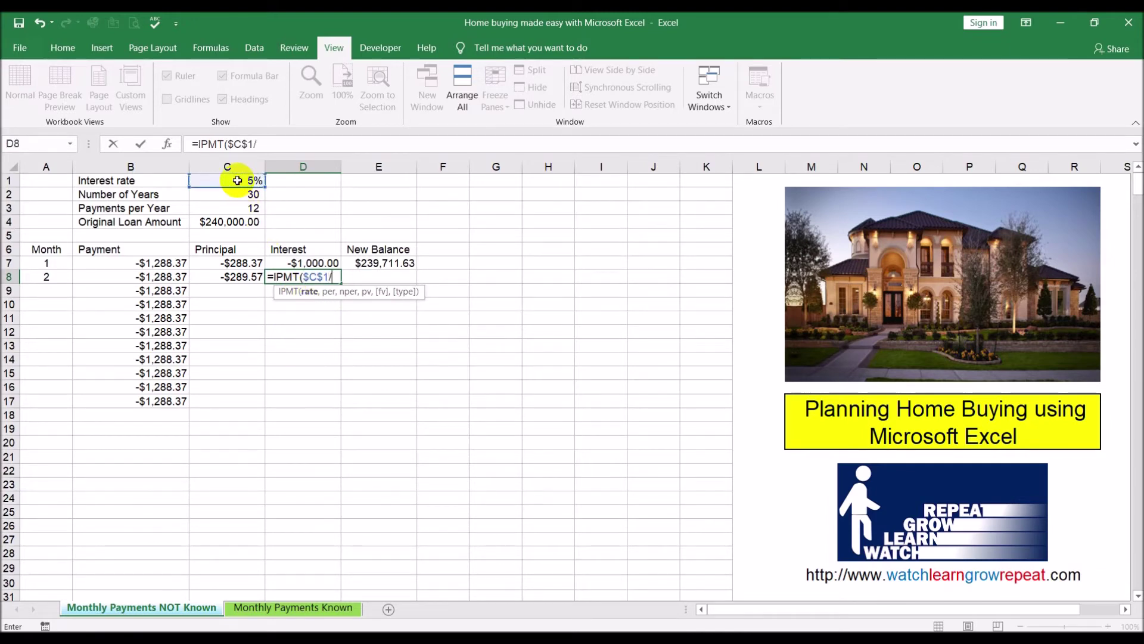
pyautogui.click(225, 208)
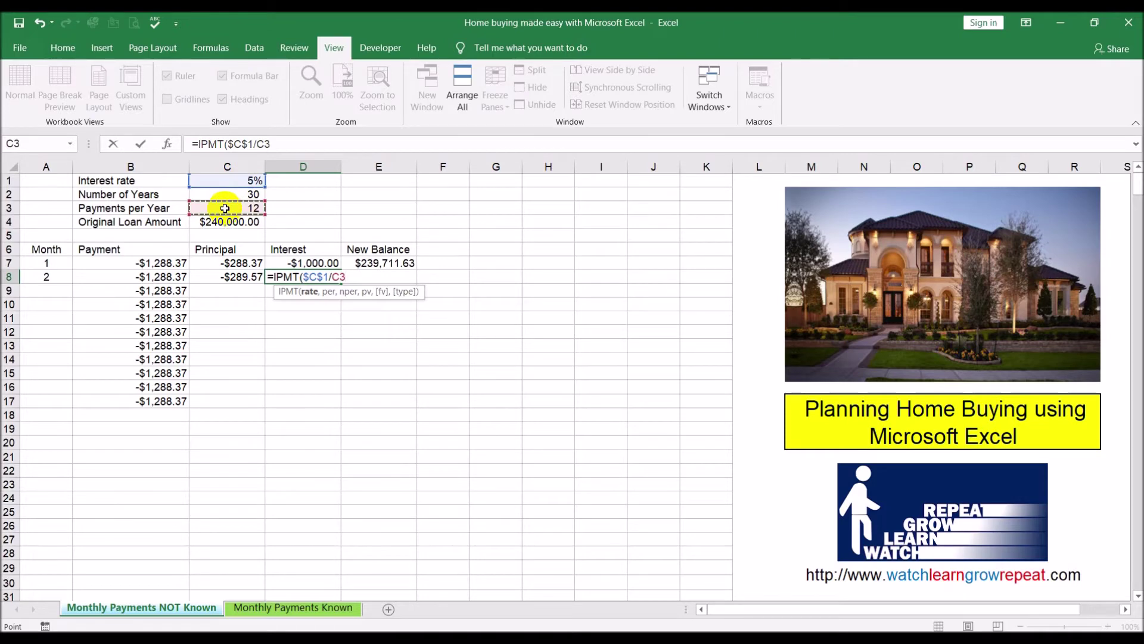
pyautogui.press('F4')
# Add A8 as the period and $C$2*$C$3 as the number of periods in the IPMT formula in D8.
pyautogui.write(',')
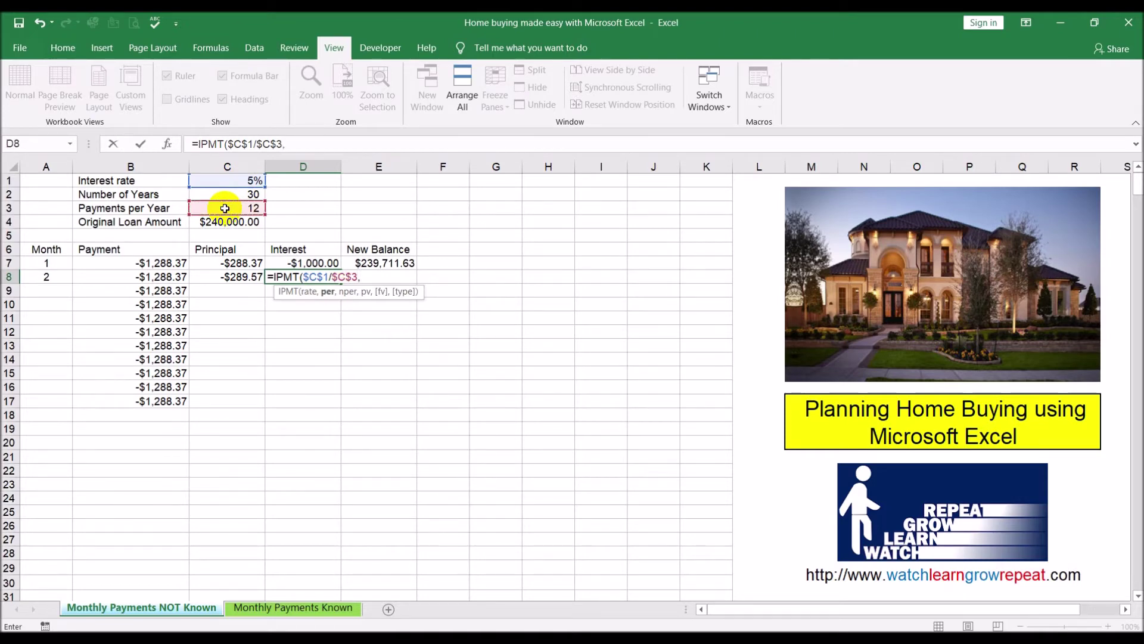
pyautogui.click(45, 279)
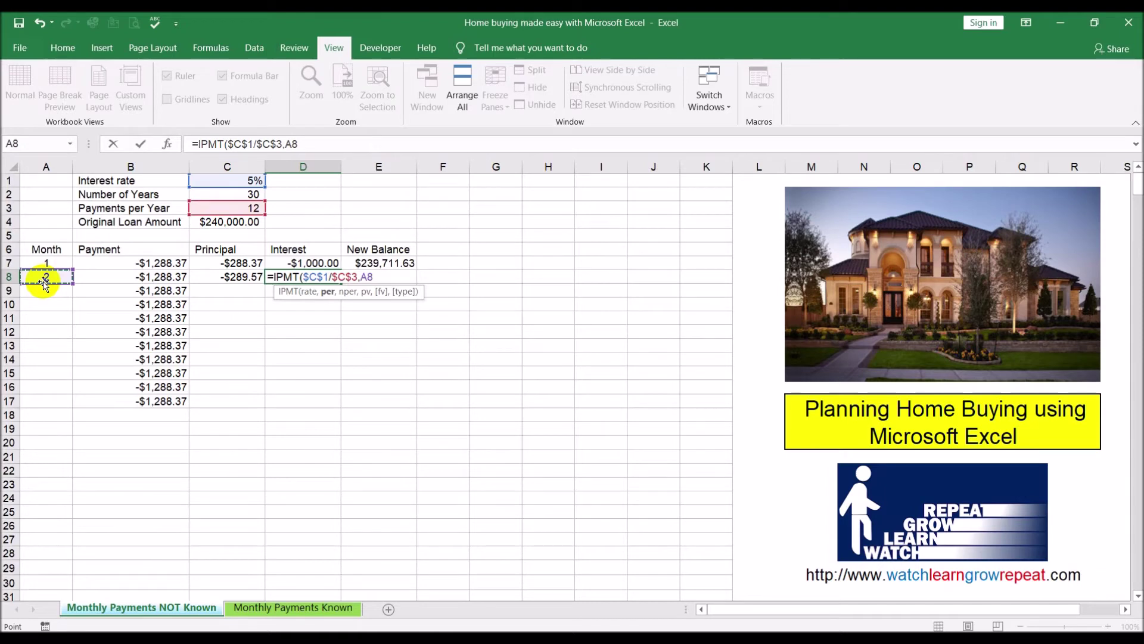
pyautogui.write(',')
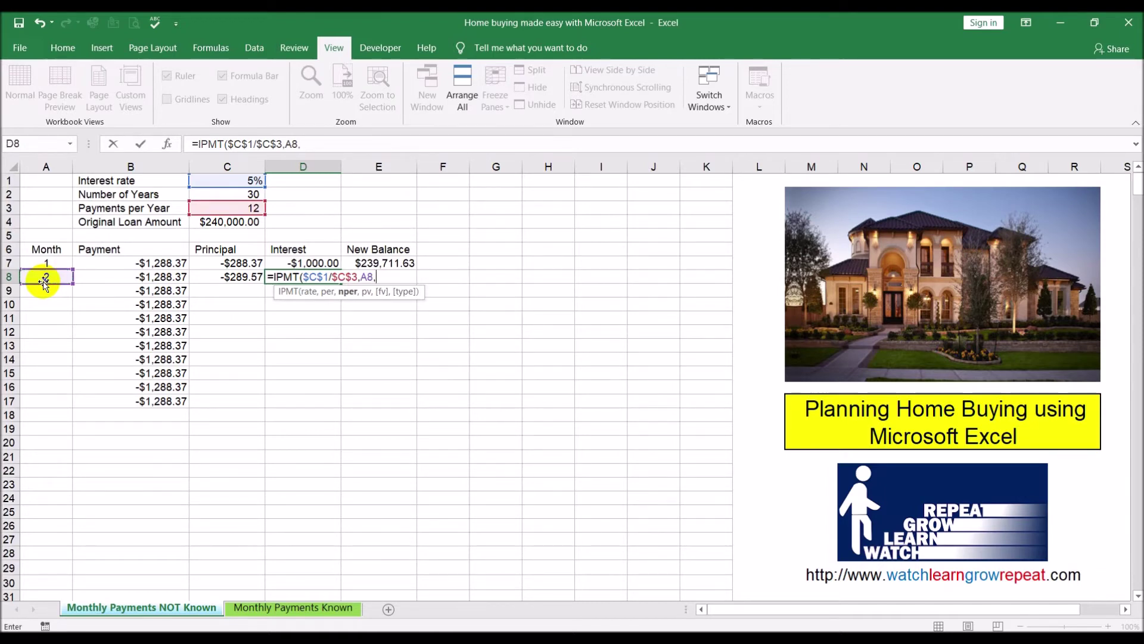
pyautogui.click(229, 195)
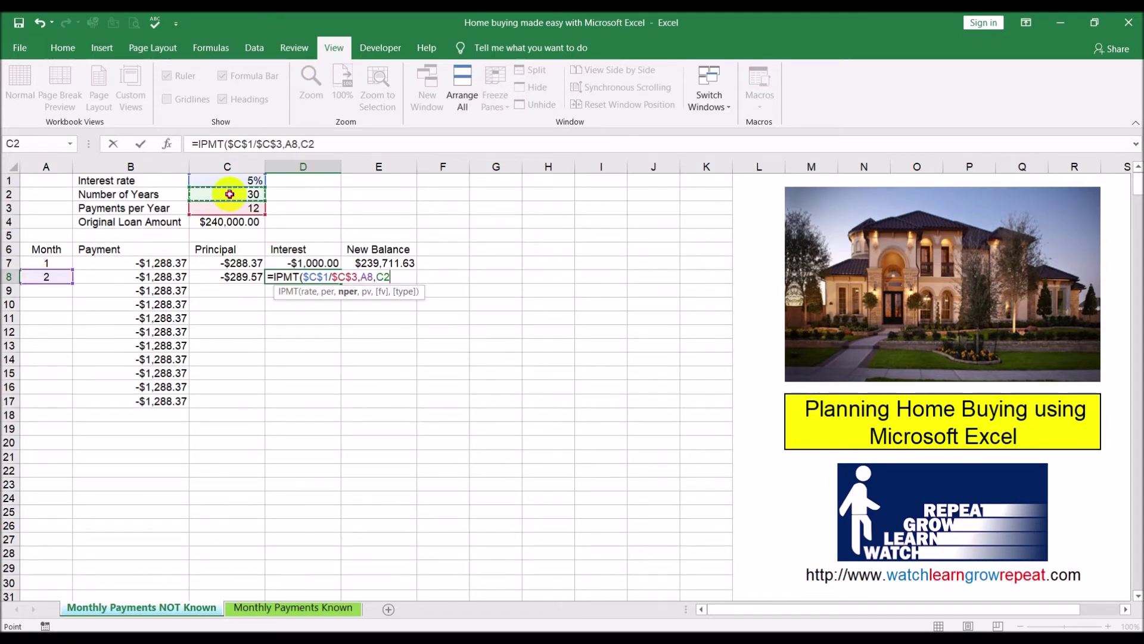
pyautogui.press('F4')
pyautogui.write('*')
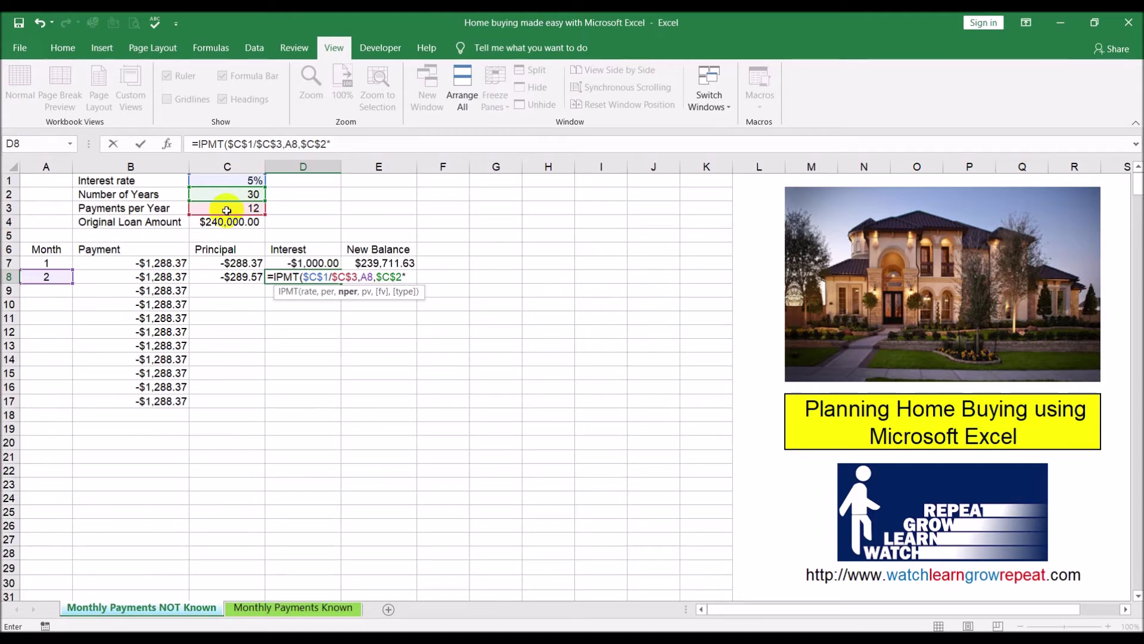
pyautogui.click(227, 208)
pyautogui.press('F4')
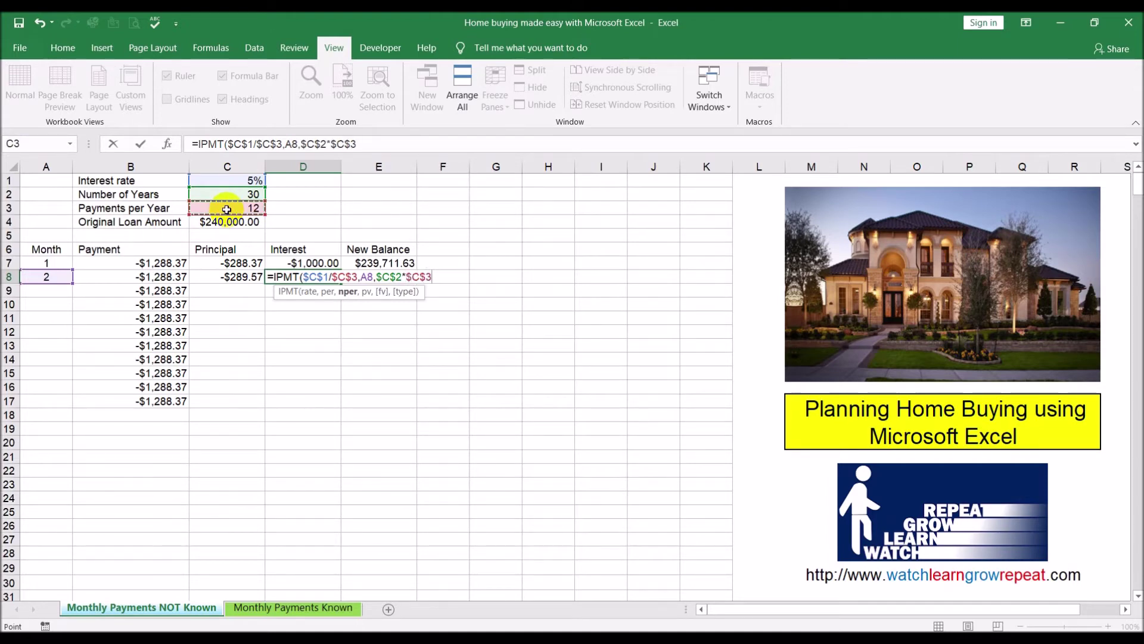
# Add the original loan amount $C$4 as the present value and complete the IPMT formula in D8.
pyautogui.write(',')
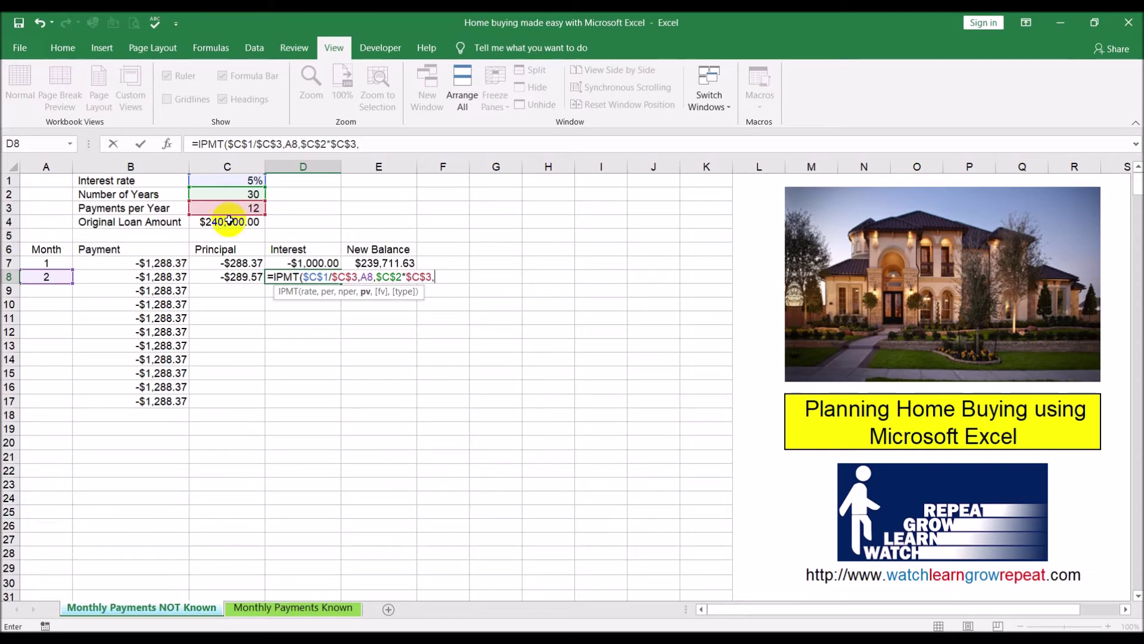
pyautogui.click(229, 221)
pyautogui.press('F4')
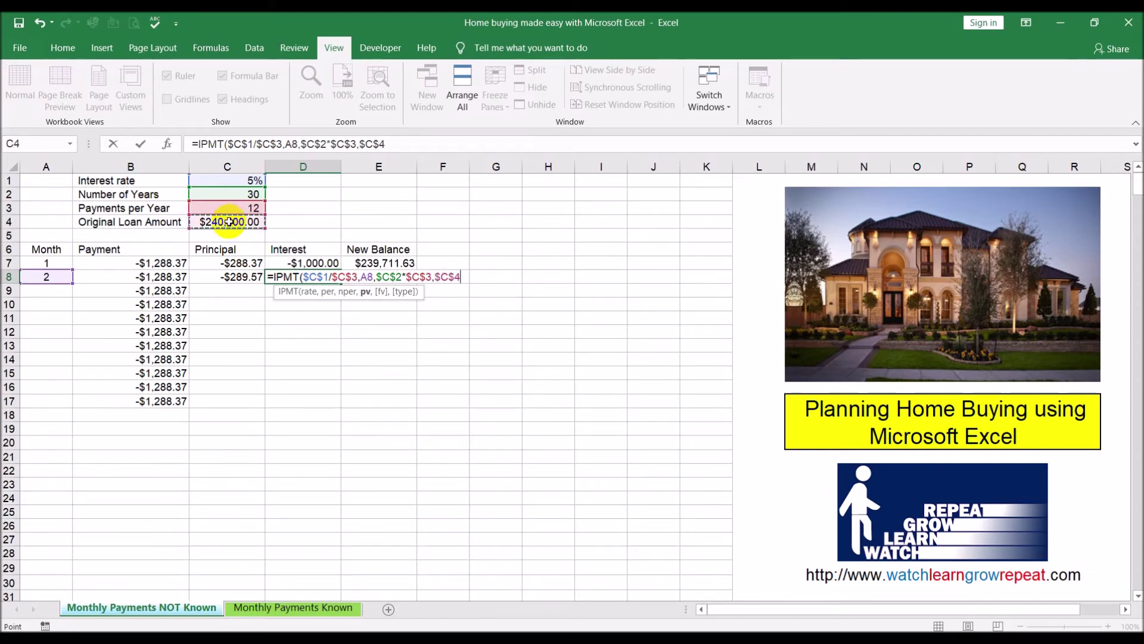
pyautogui.write(')')
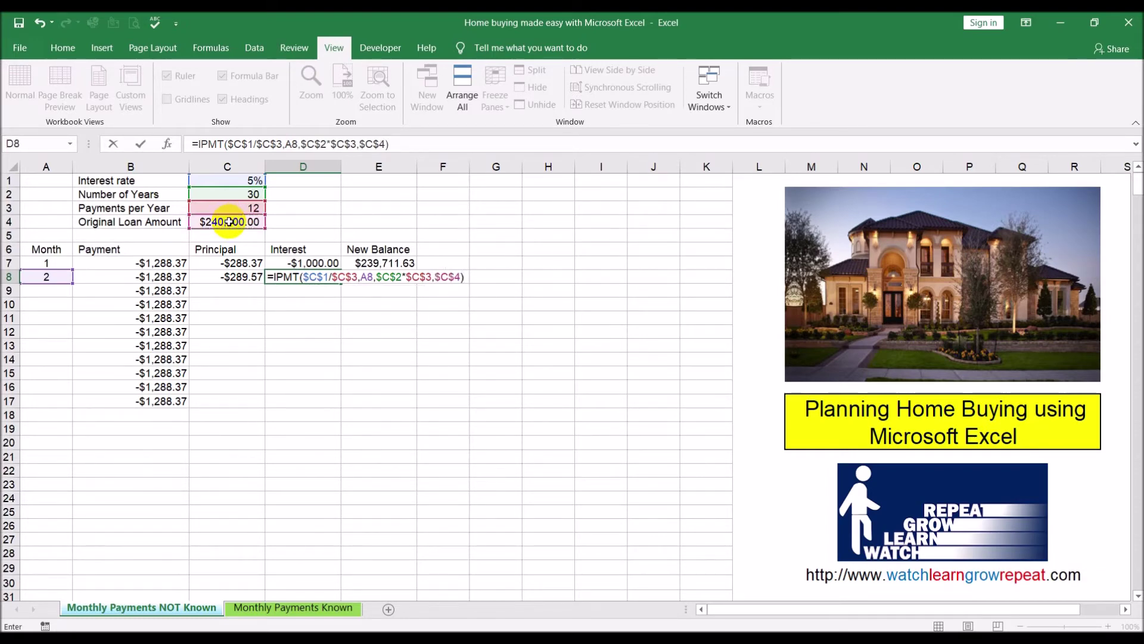
pyautogui.press('Return')
pyautogui.press('Up')
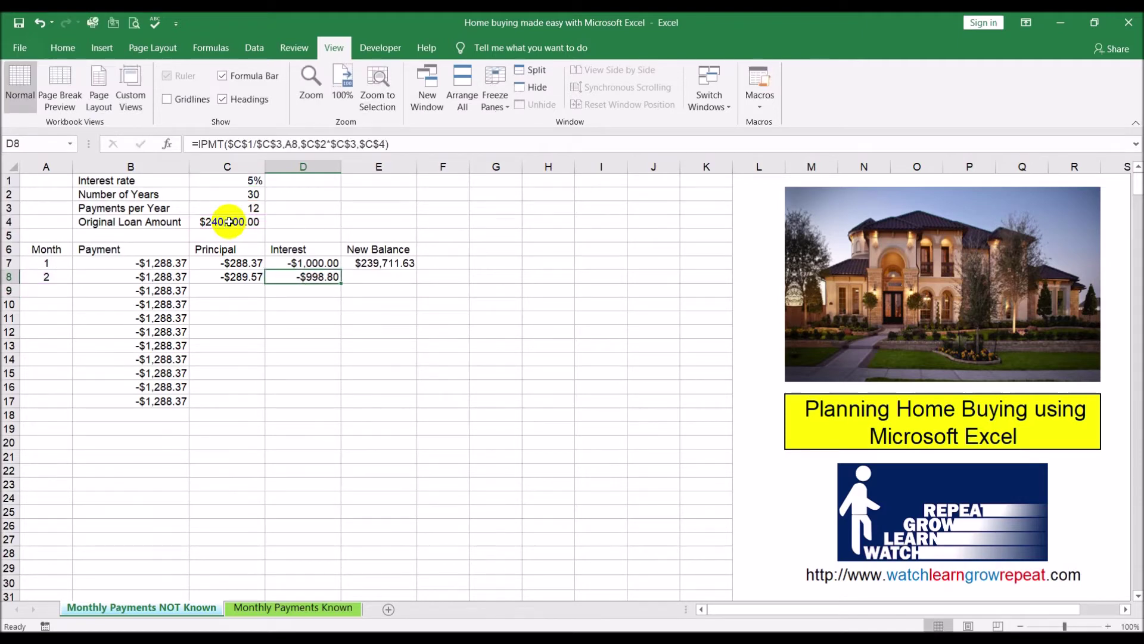
# Compare the principal and interest amounts and their formulas for months 1 and 2 in C7:D8.
pyautogui.press('Left')
pyautogui.press('Right')
pyautogui.press('Left')
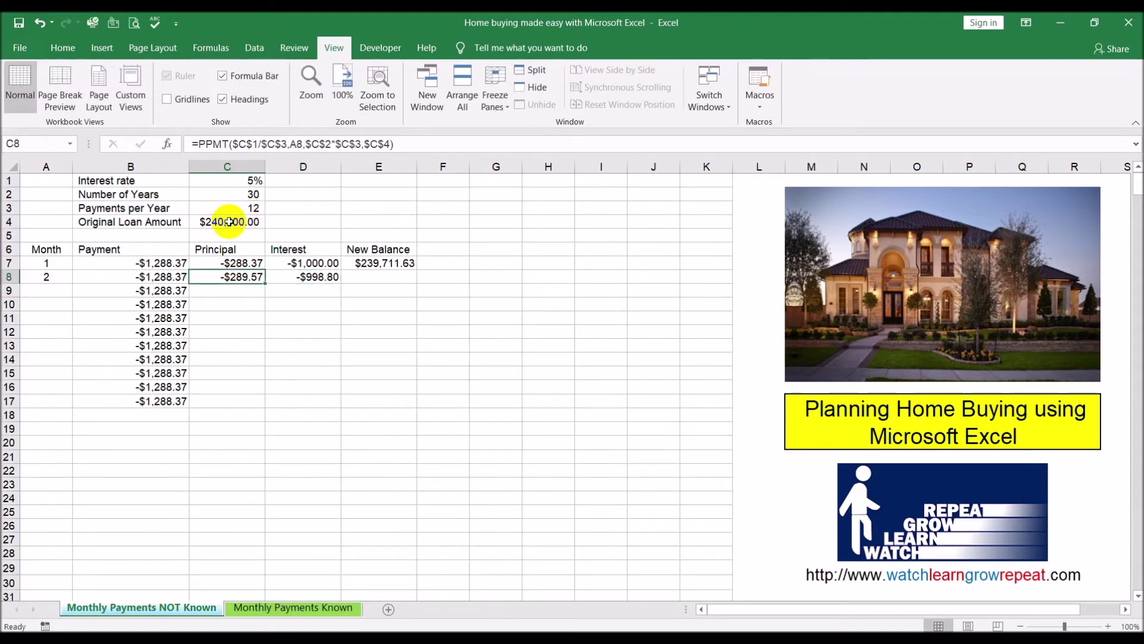
pyautogui.press('Up')
pyautogui.press('Down')
pyautogui.press('Up')
pyautogui.press('Down')
pyautogui.press('Up')
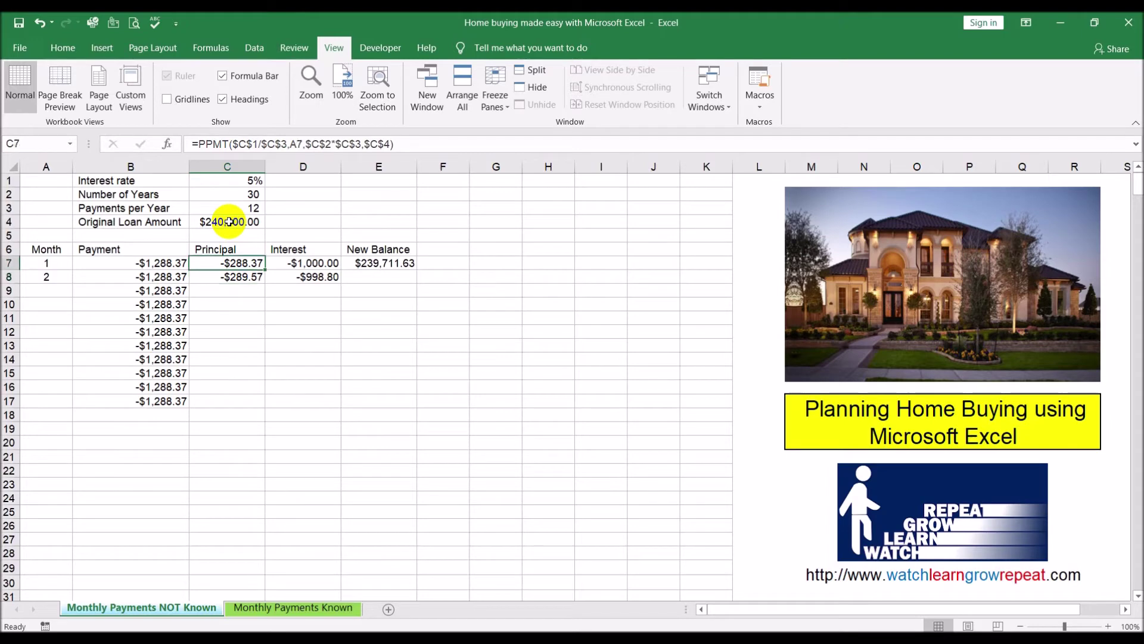
pyautogui.press('Down')
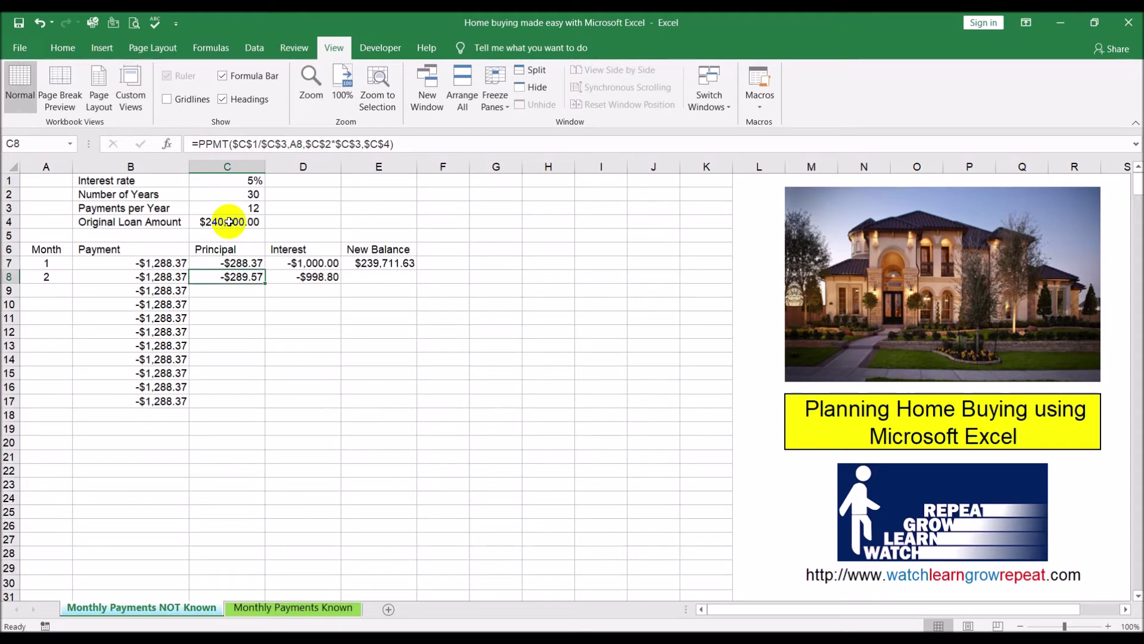
pyautogui.press('Up')
pyautogui.press('Right')
pyautogui.press('Down')
pyautogui.press('Up')
pyautogui.press('Down')
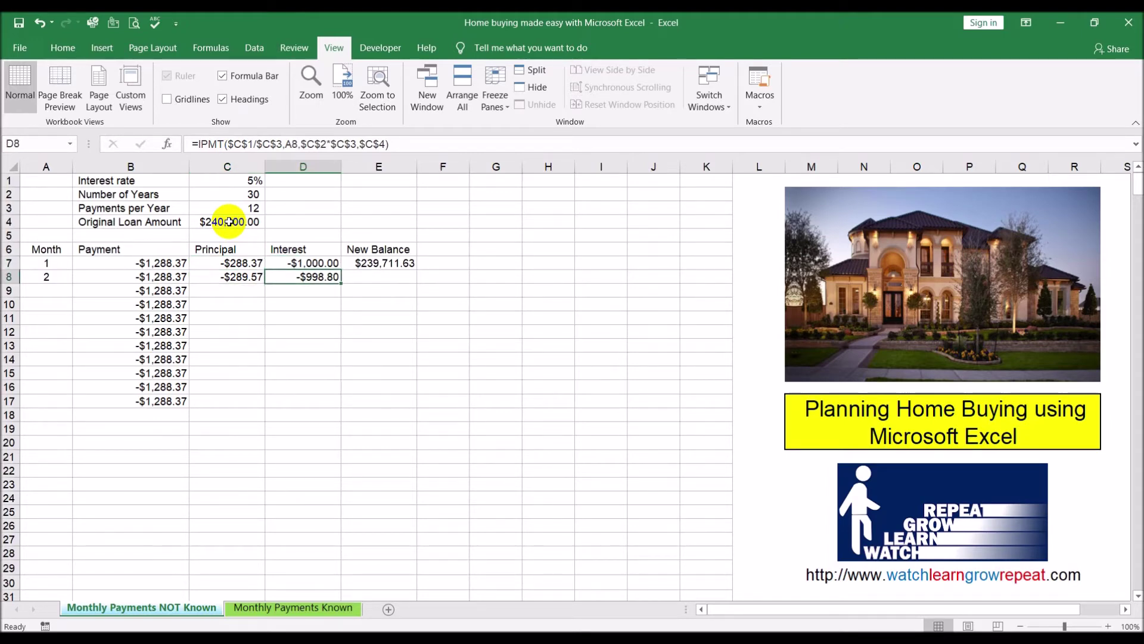
pyautogui.press('Up')
pyautogui.press('Down')
# Enter the formula =E7+C8 in E8 to calculate the new balance for month 2.
pyautogui.press('Right')
pyautogui.write('=')
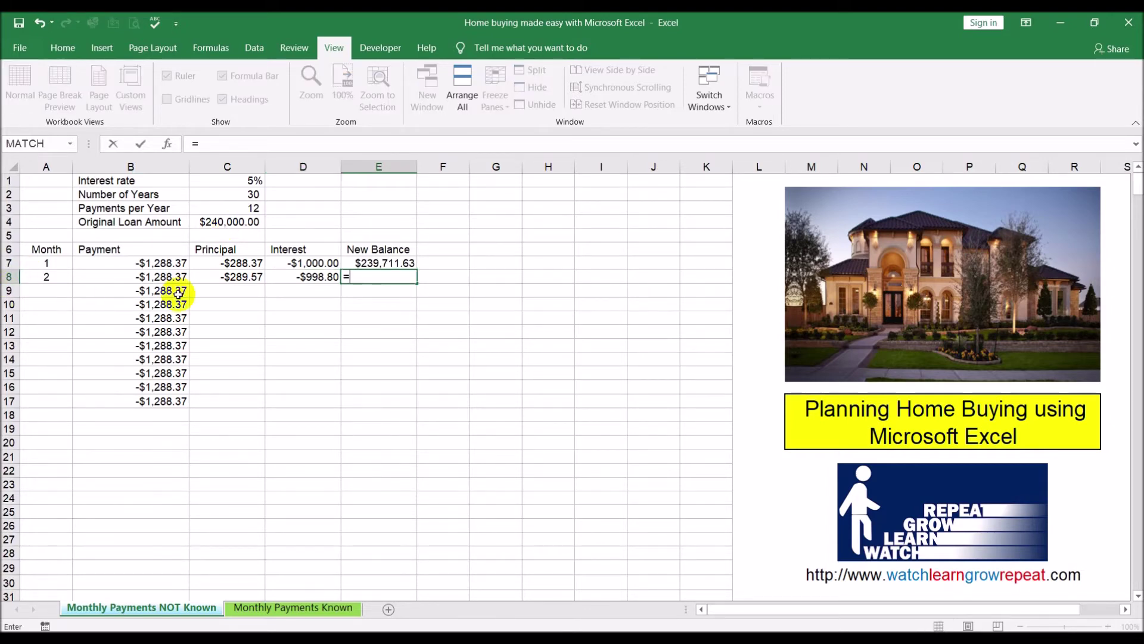
pyautogui.click(364, 263)
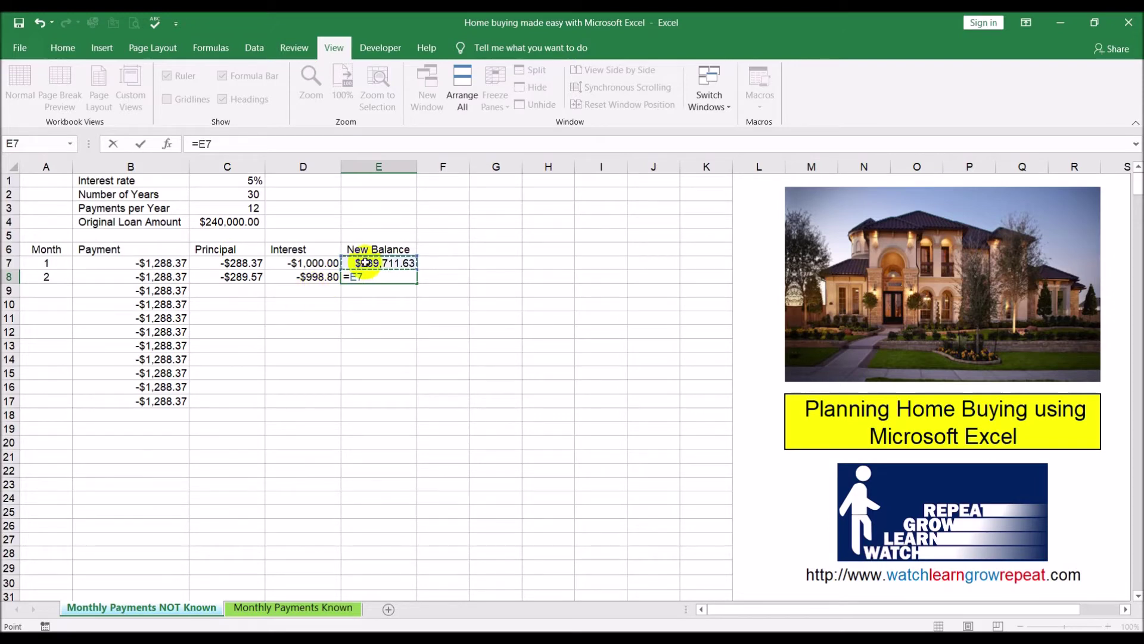
pyautogui.write('+')
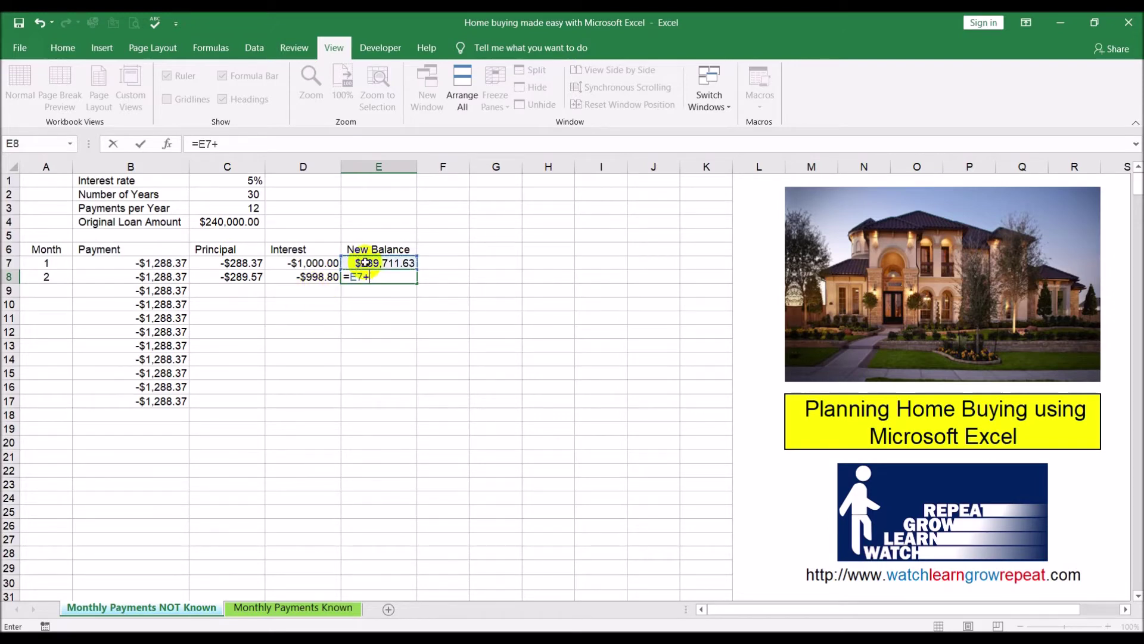
pyautogui.click(224, 276)
pyautogui.press('Return')
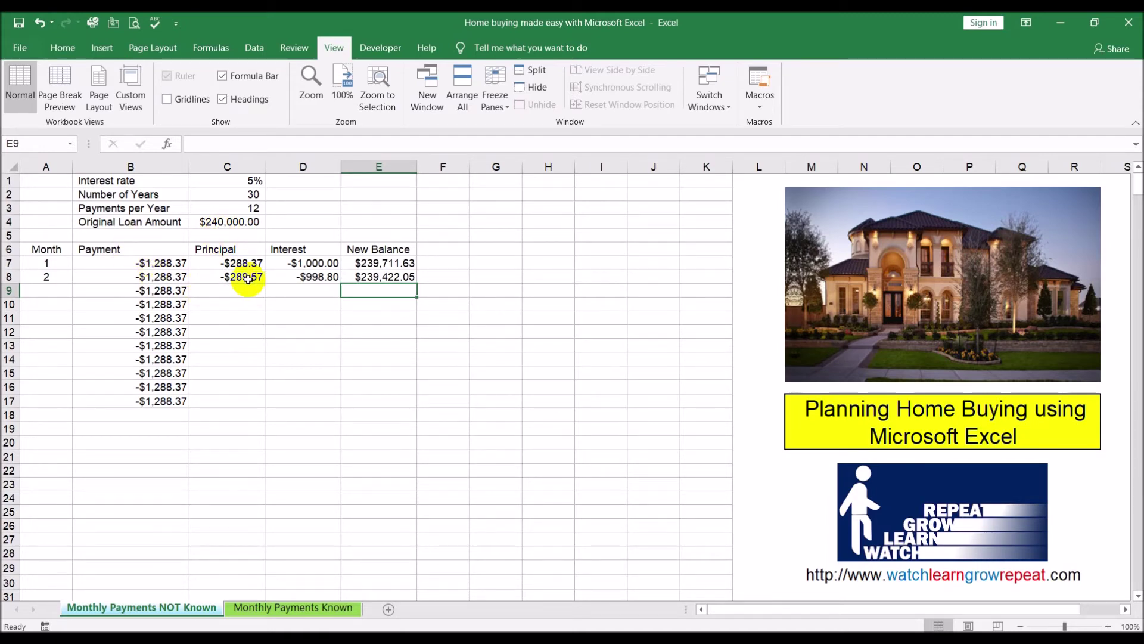
# Enter 3 as the month in A9 and extend the month number series down column A to 365.
pyautogui.click(56, 288)
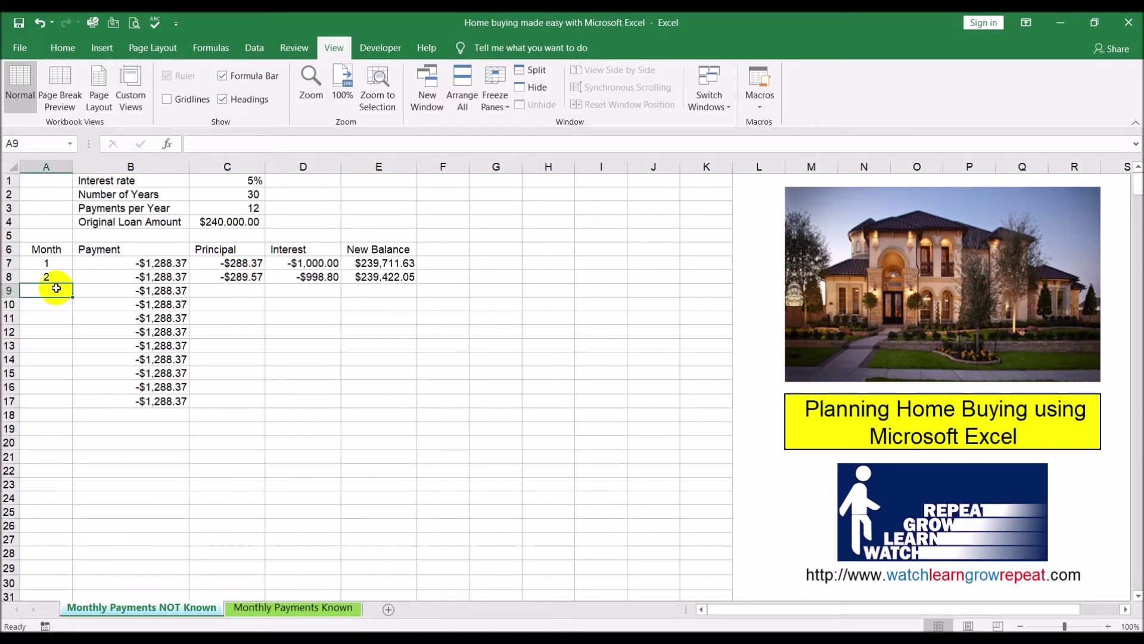
pyautogui.write('3')
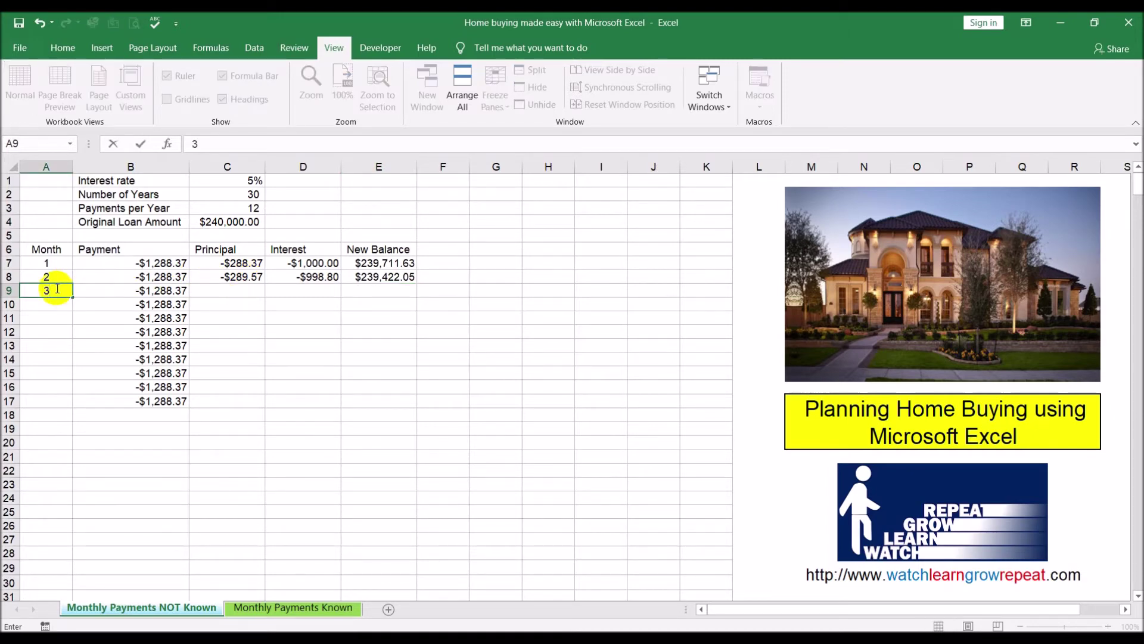
pyautogui.press('Return')
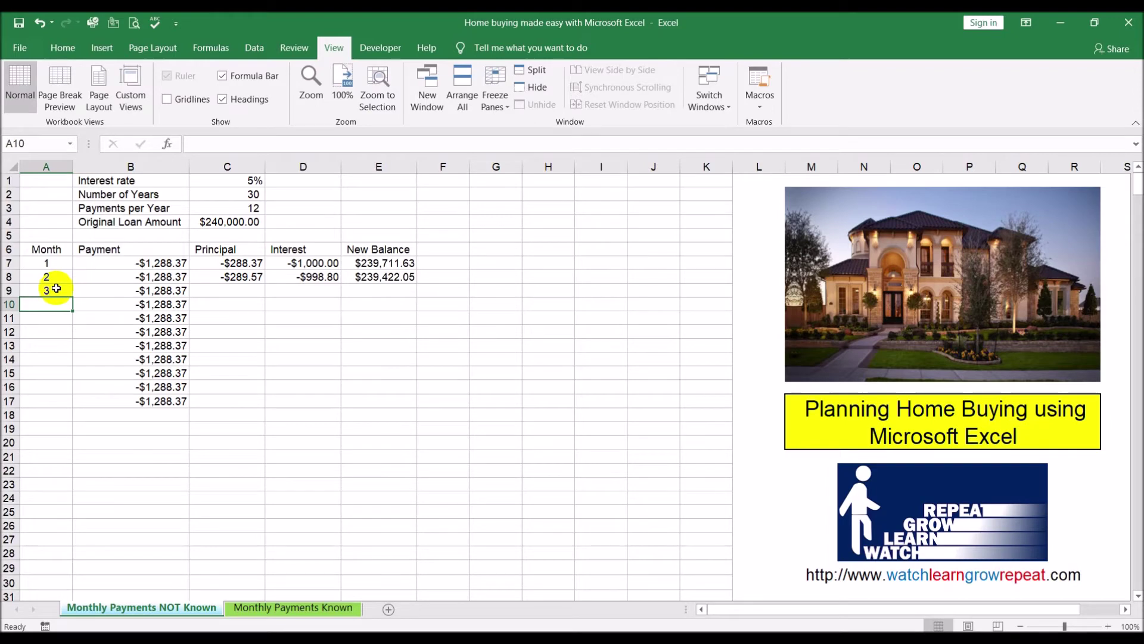
pyautogui.moveTo(47, 277); pyautogui.dragTo(41, 350)
pyautogui.click(117, 364)
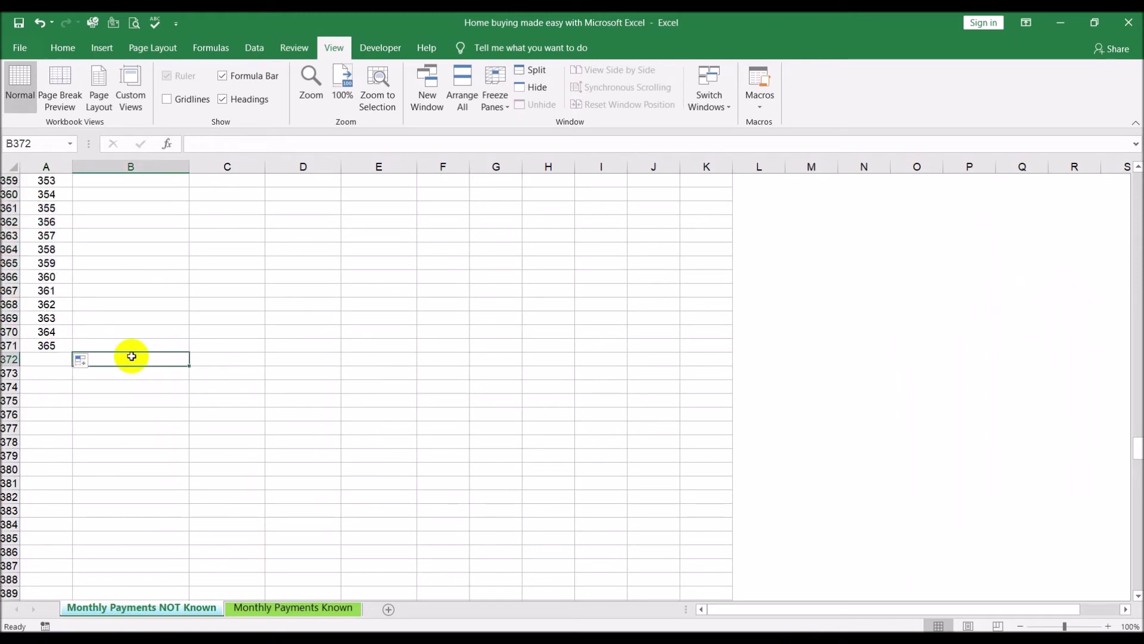
# Clear the contents of rows 368 to 371, which hold months 362 to 365.
pyautogui.moveTo(9, 304); pyautogui.dragTo(4, 345)
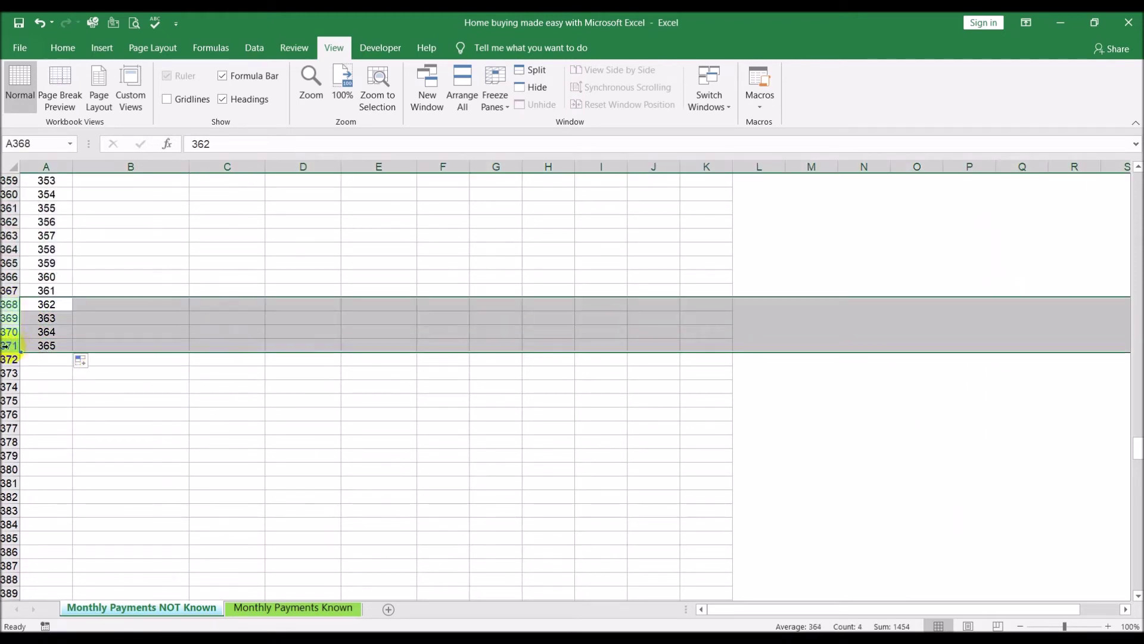
pyautogui.press('Delete')
pyautogui.click(60, 275)
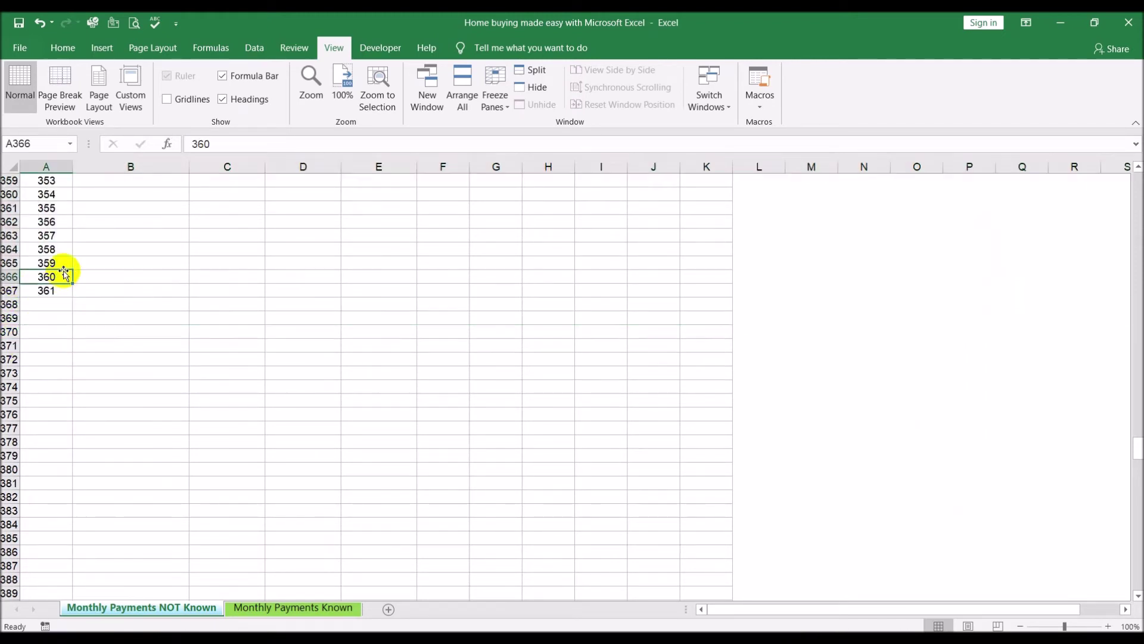
# Fill the PMT formula from B17 down the Payment column to the last numbered month and check the filled range.
pyautogui.moveTo(1137, 448); pyautogui.dragTo(1135, 152)
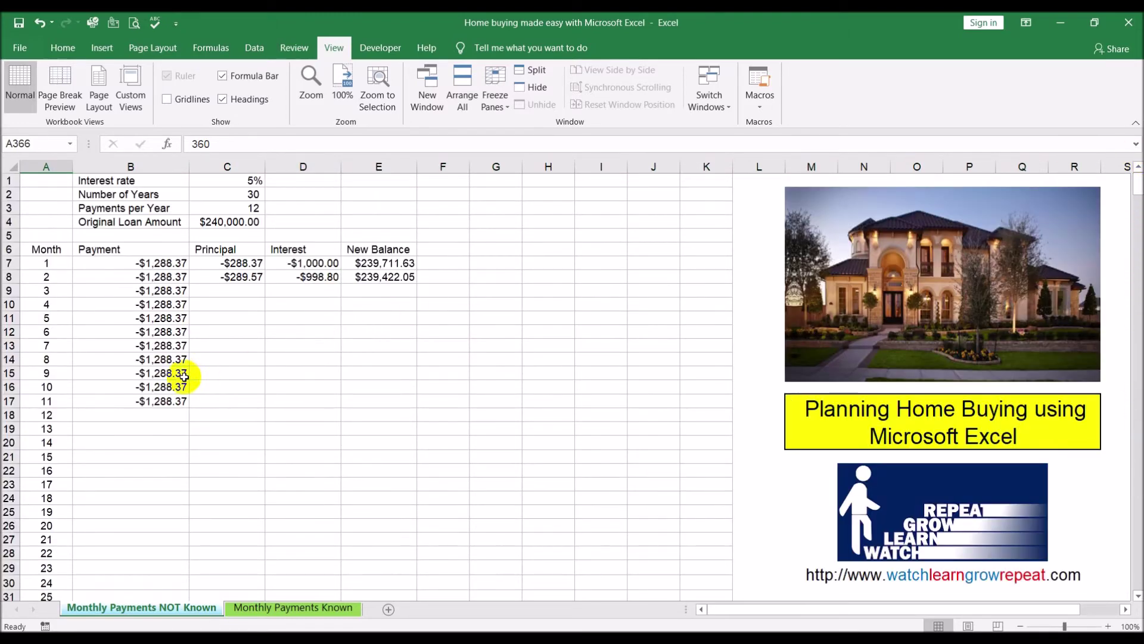
pyautogui.click(169, 401)
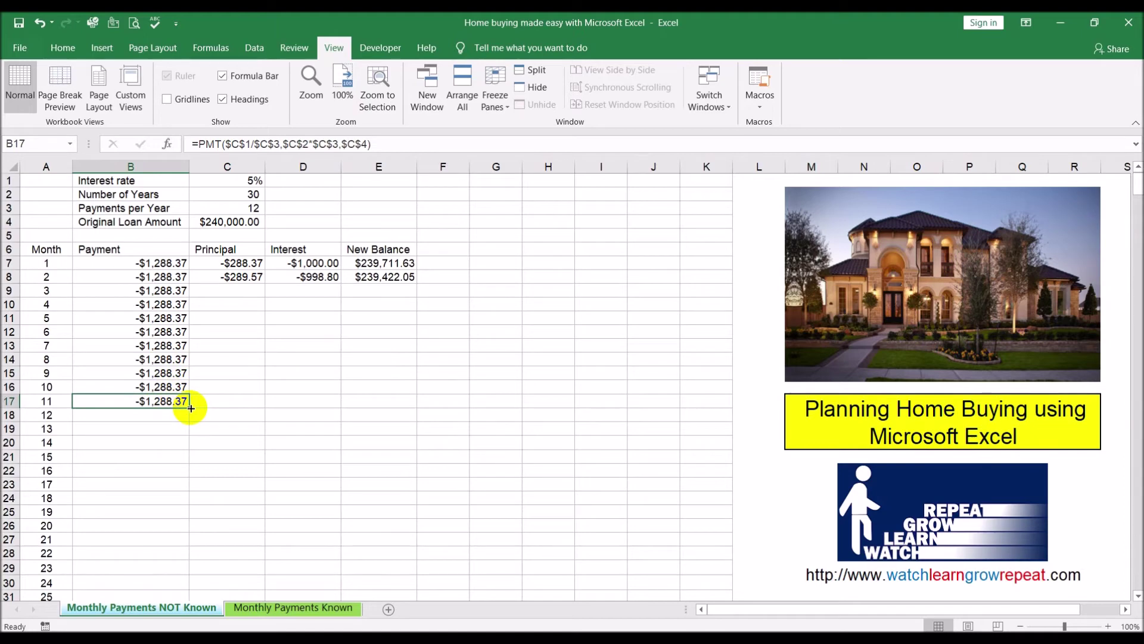
pyautogui.doubleClick(191, 408)
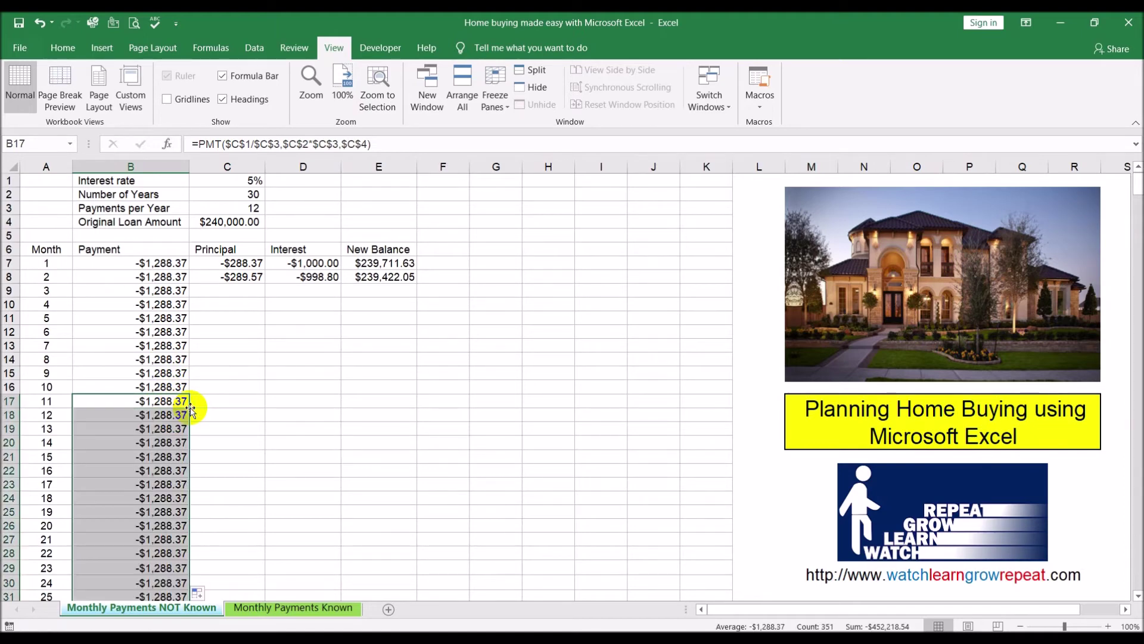
pyautogui.click(158, 420)
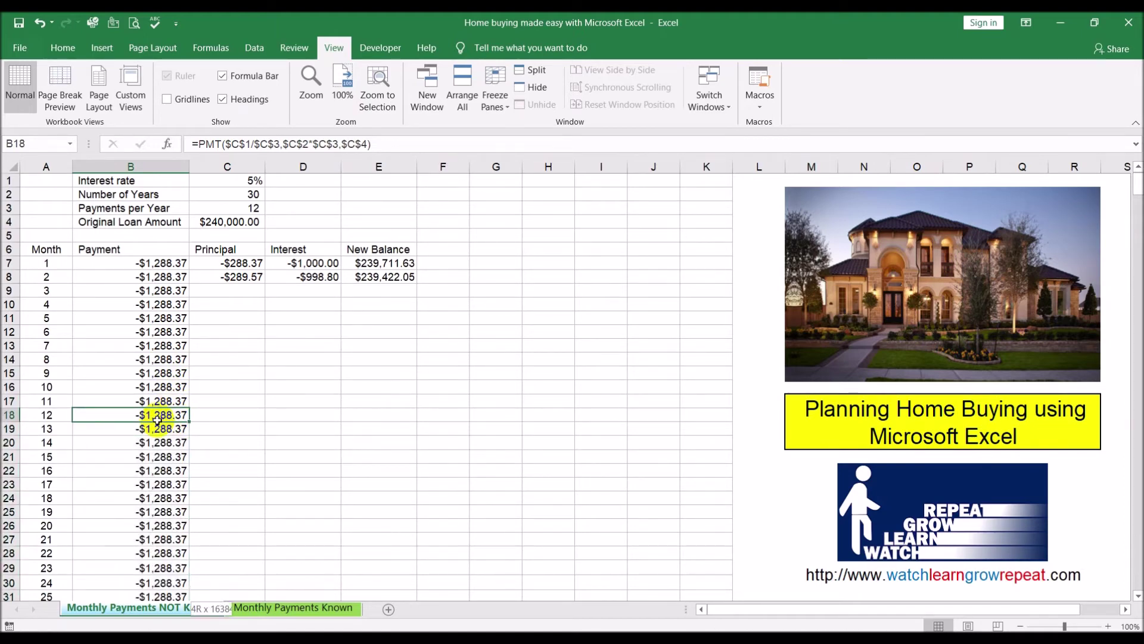
pyautogui.hotkey('ctrl', 'shift', 'Down')
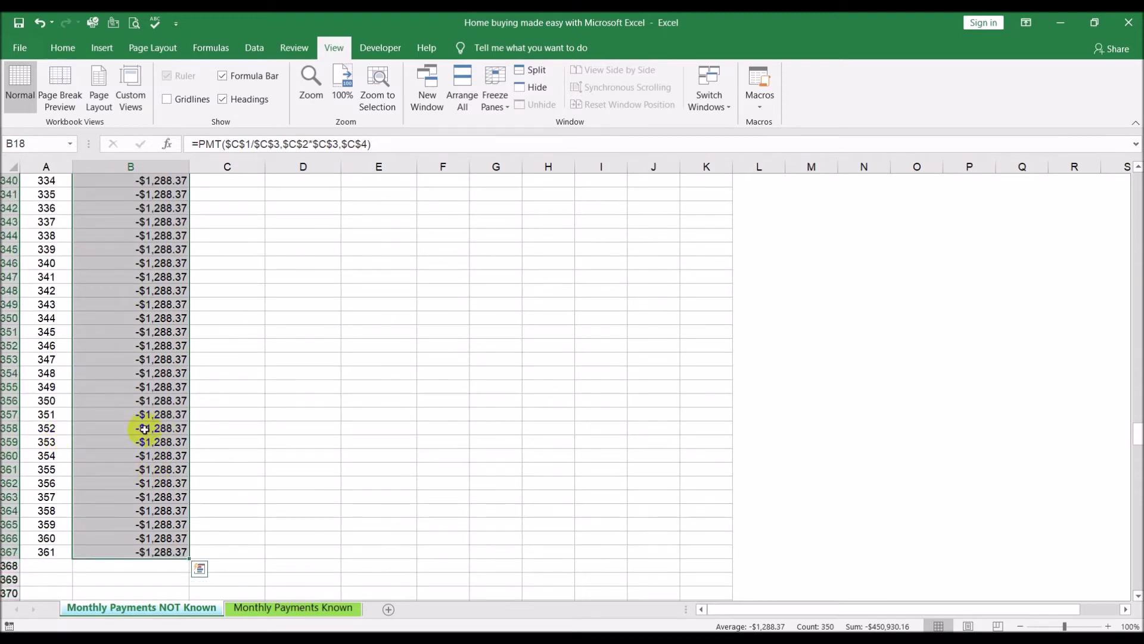
pyautogui.hotkey('ctrl', 'shift', 'Up')
pyautogui.scroll(2, 243, 405)
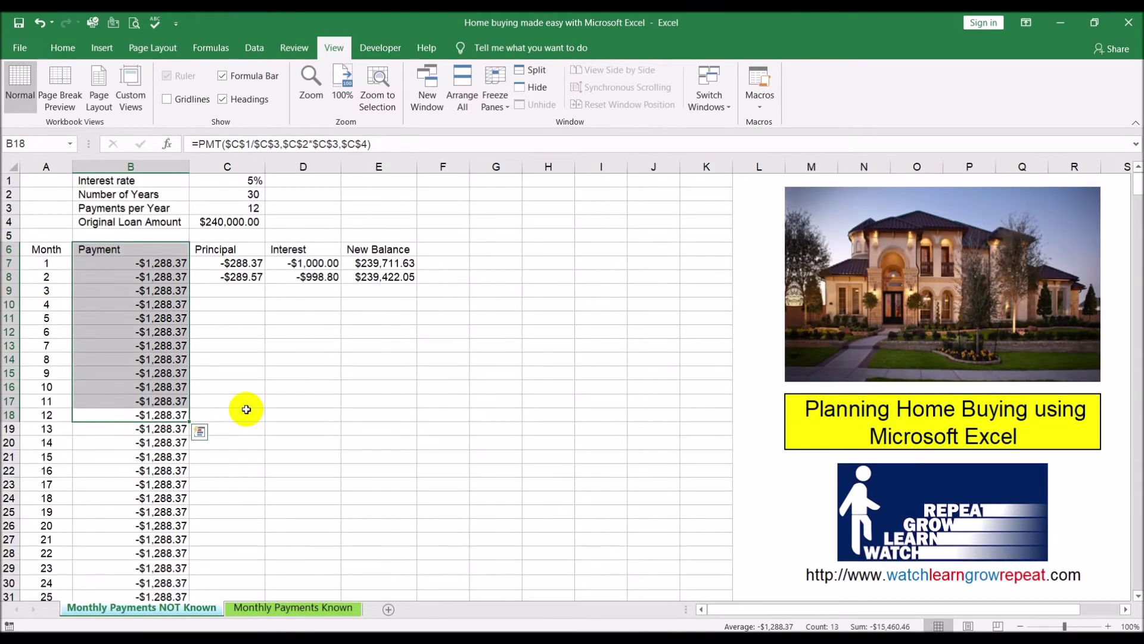
# Fill the PPMT formula in C8 and the IPMT formula in D8 down to the last numbered month.
pyautogui.click(240, 279)
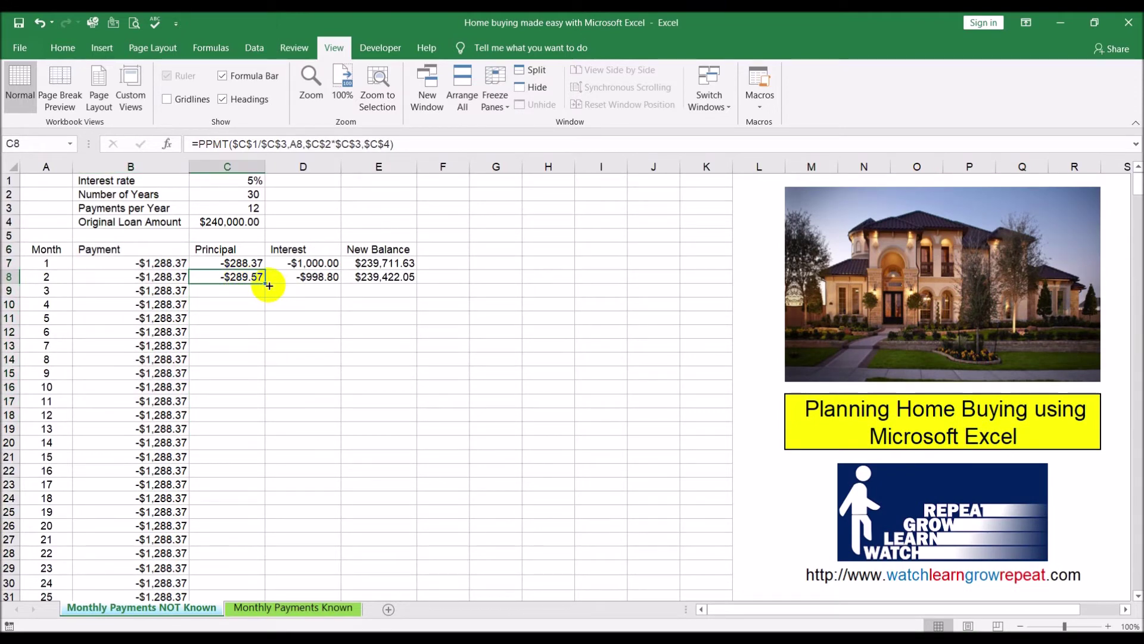
pyautogui.doubleClick(265, 285)
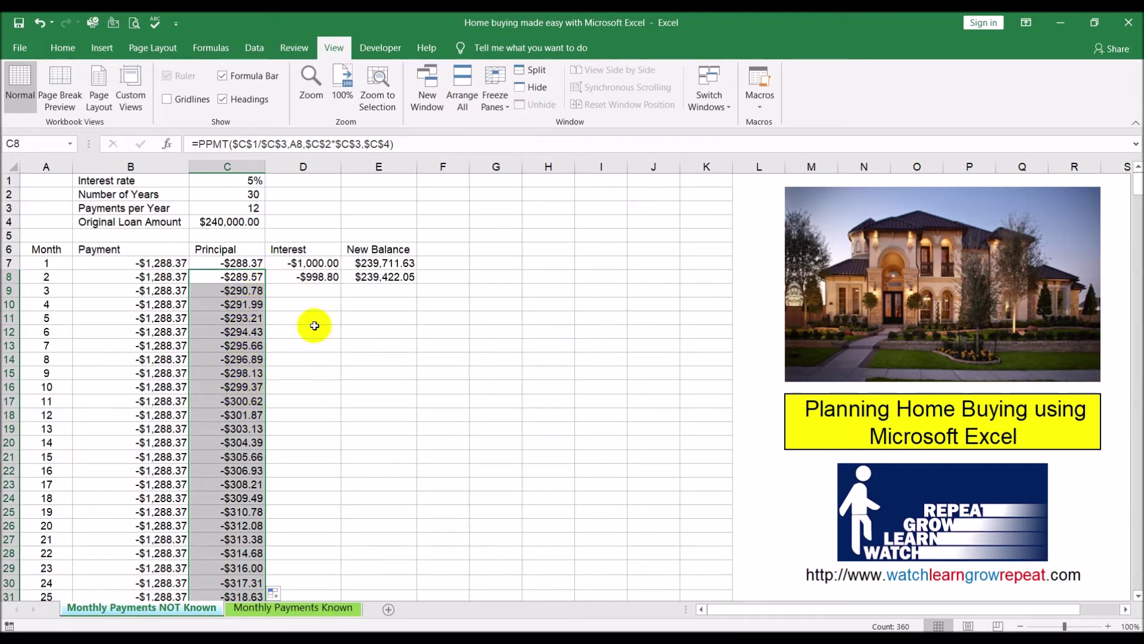
pyautogui.click(331, 279)
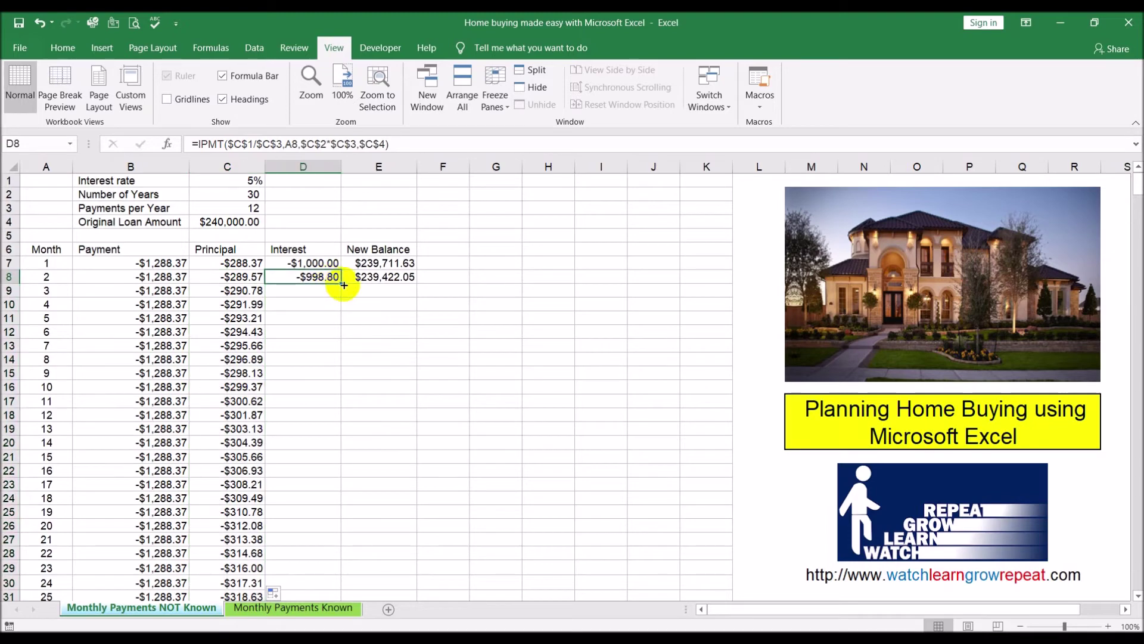
pyautogui.doubleClick(341, 284)
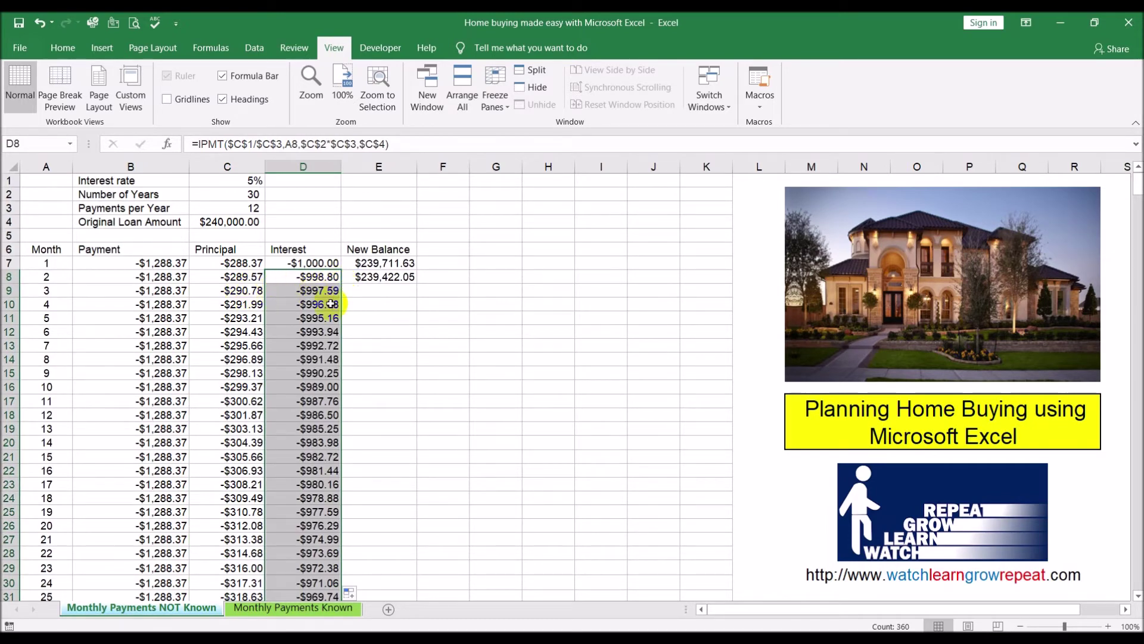
pyautogui.click(427, 332)
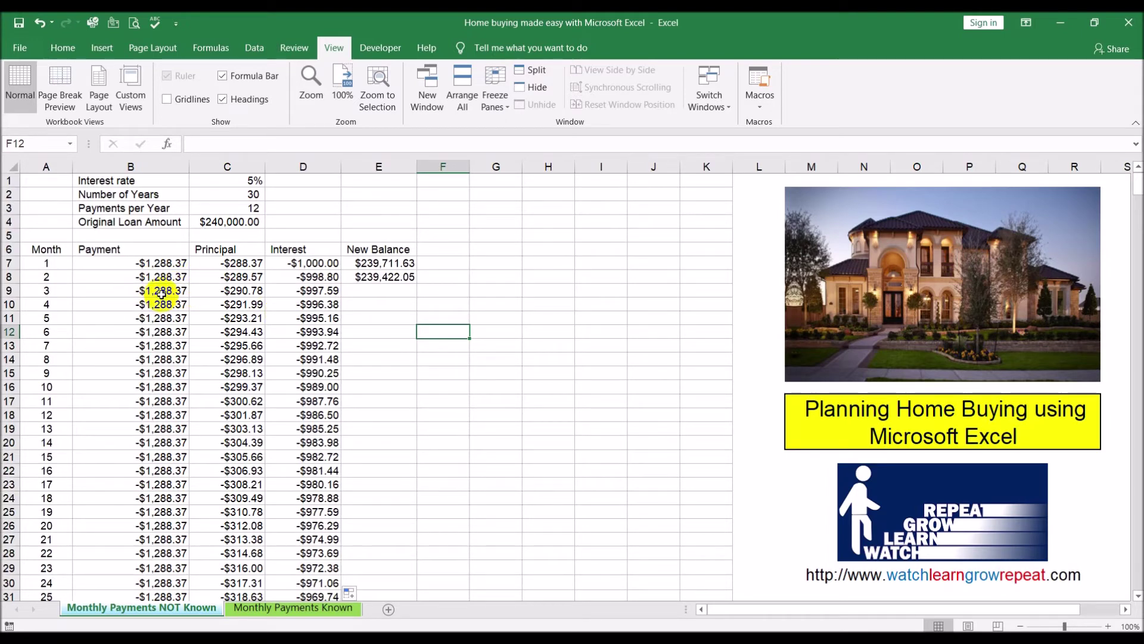
# Check the sum of month 5's principal and interest in C11:D11 against its payment.
pyautogui.click(236, 319)
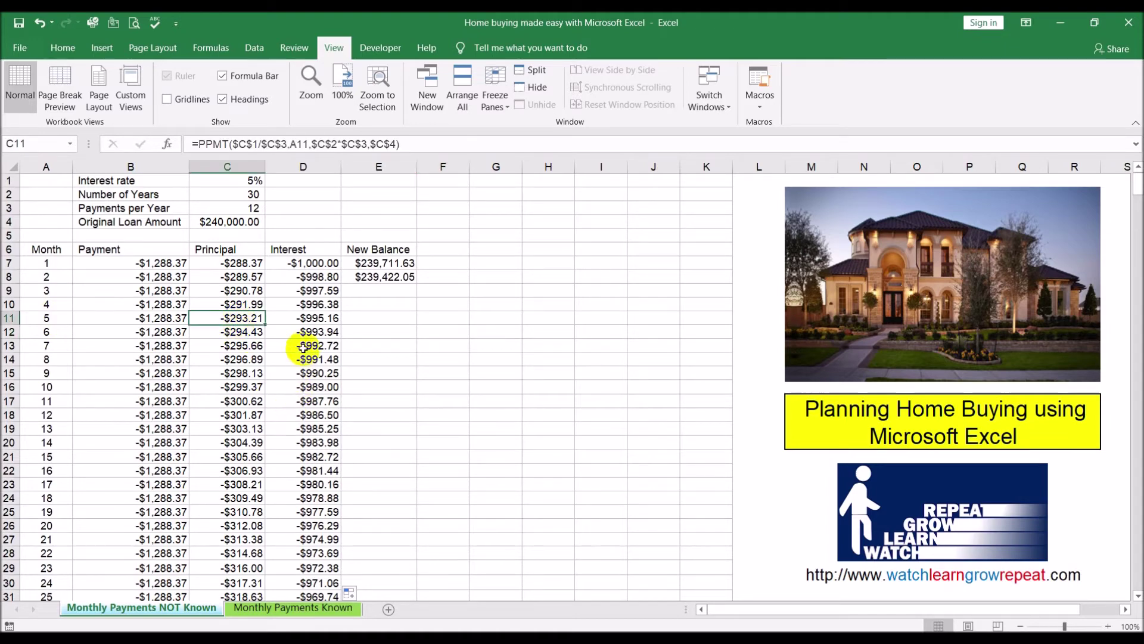
pyautogui.click(312, 320)
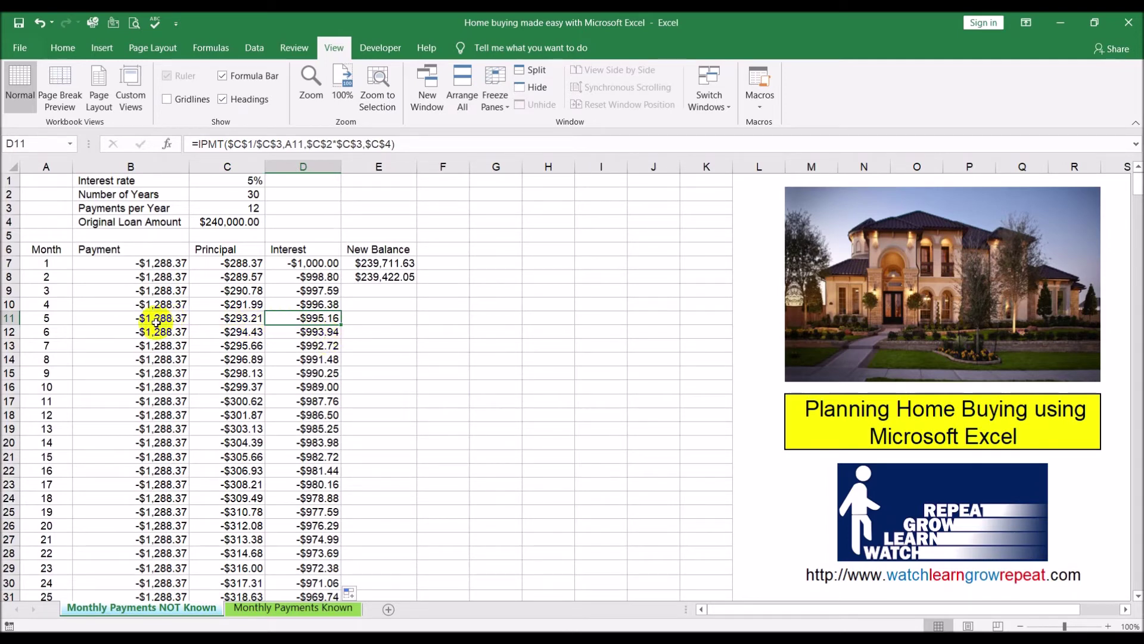
pyautogui.moveTo(304, 319); pyautogui.dragTo(247, 320)
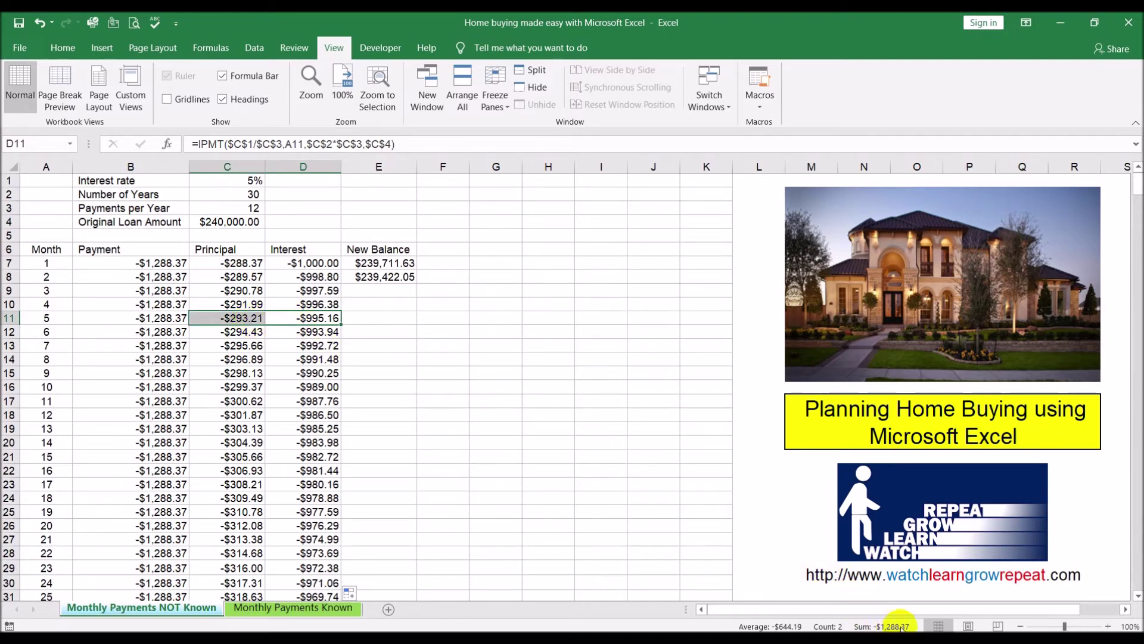
# Fill the new balance formula in E8 down the New Balance column to the last numbered month.
pyautogui.click(359, 290)
pyautogui.click(401, 279)
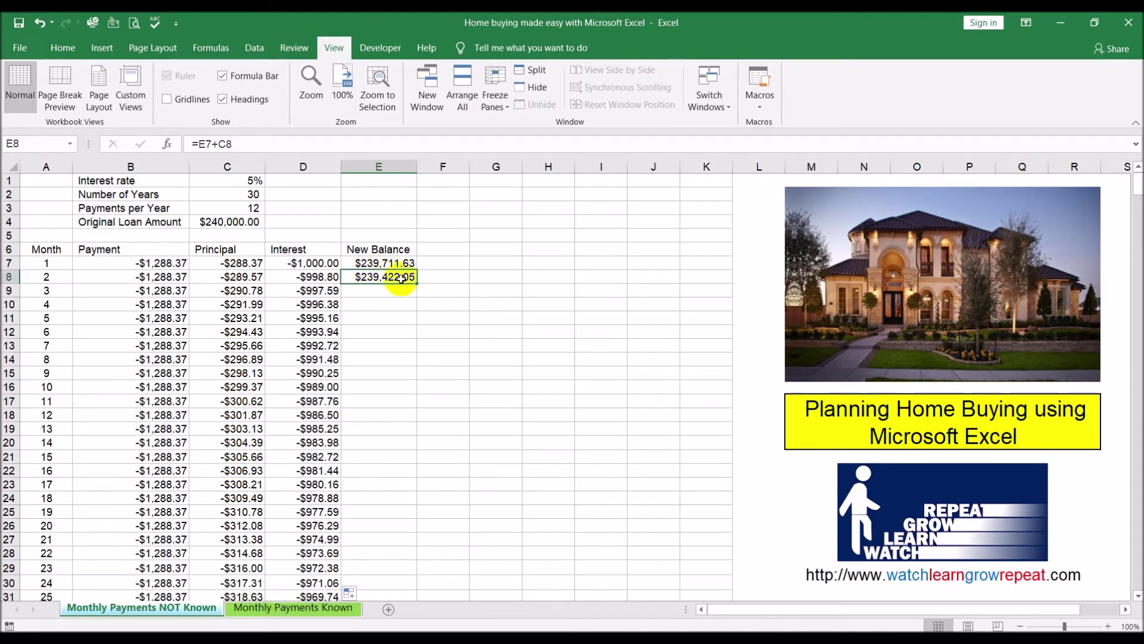
pyautogui.doubleClick(417, 282)
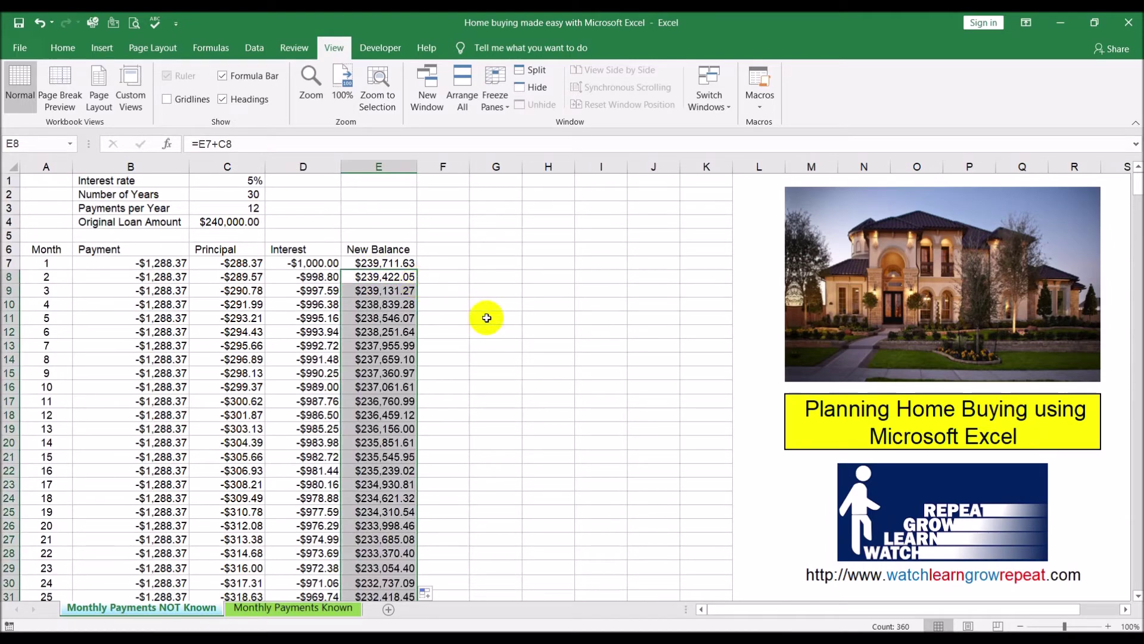
pyautogui.click(168, 387)
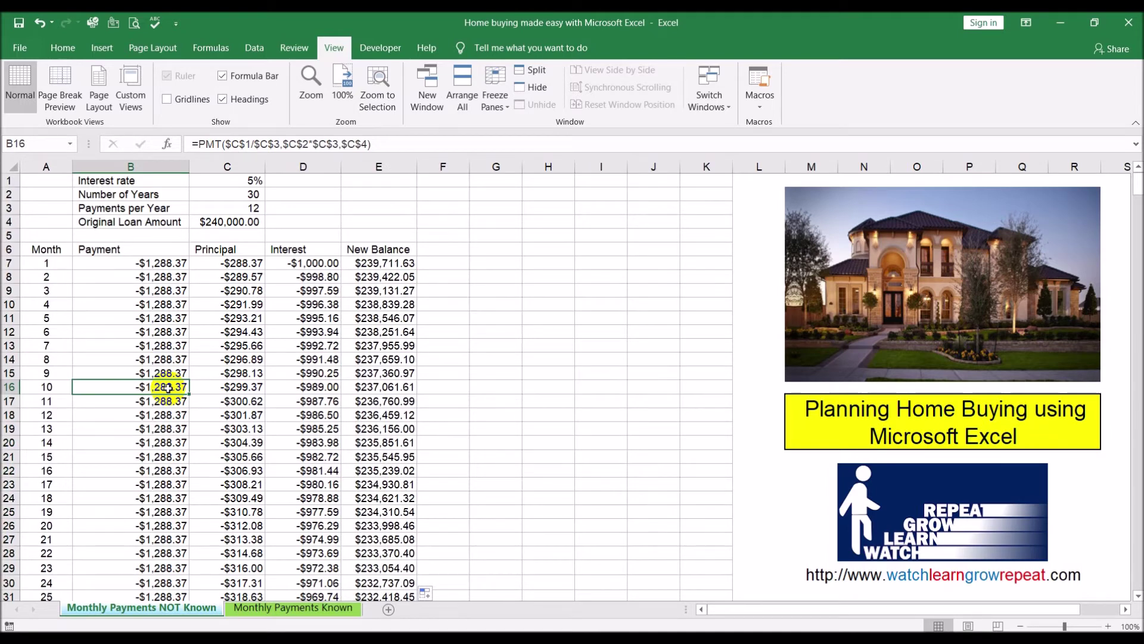
# Highlight the entire row of month 360 at the end of the schedule with a yellow fill.
pyautogui.hotkey('ctrl', 'shift', 'Down')
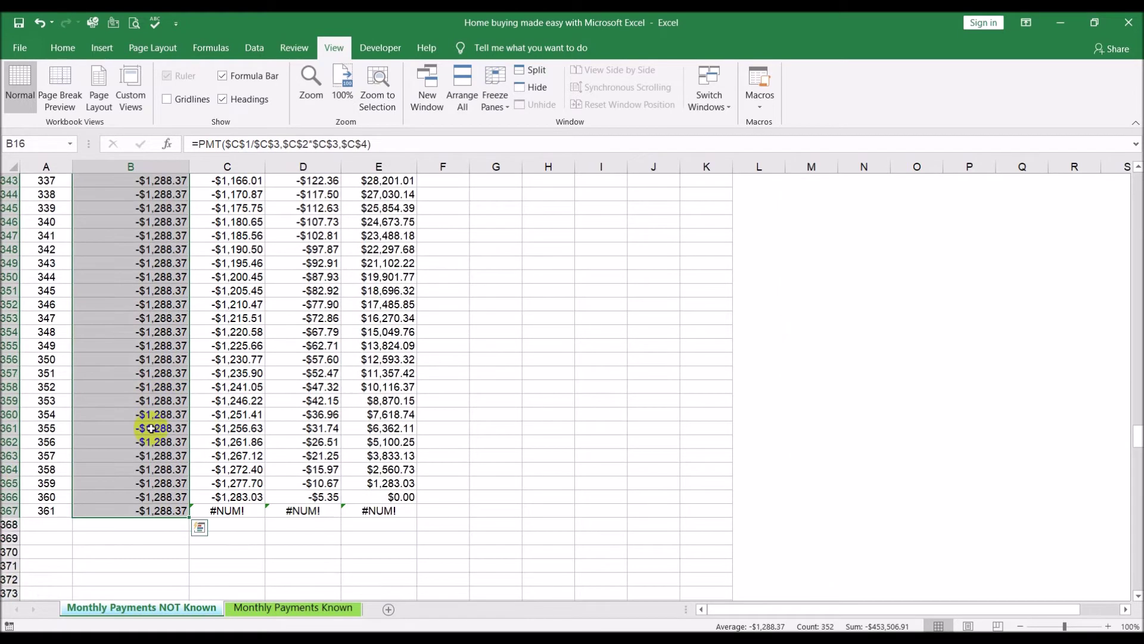
pyautogui.click(273, 524)
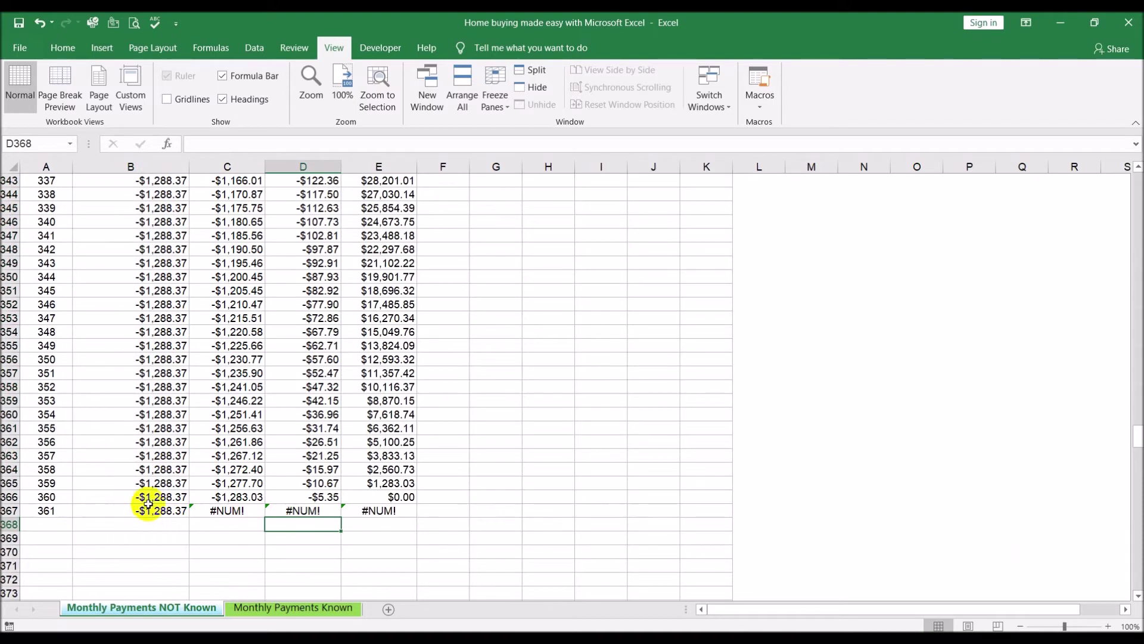
pyautogui.click(9, 496)
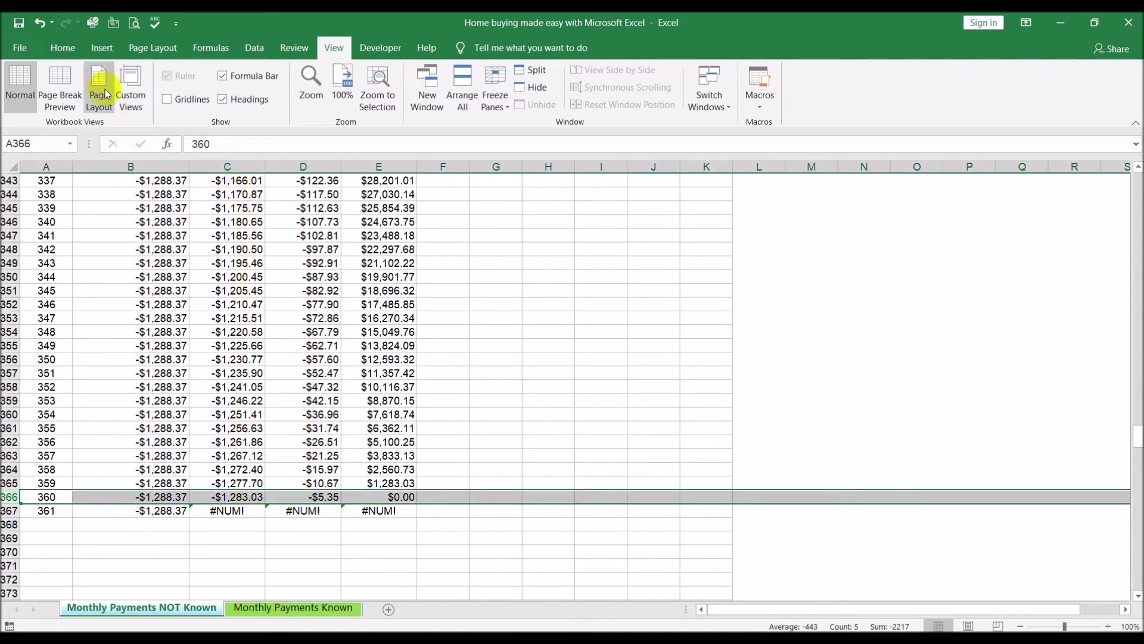
pyautogui.click(63, 47)
pyautogui.click(230, 99)
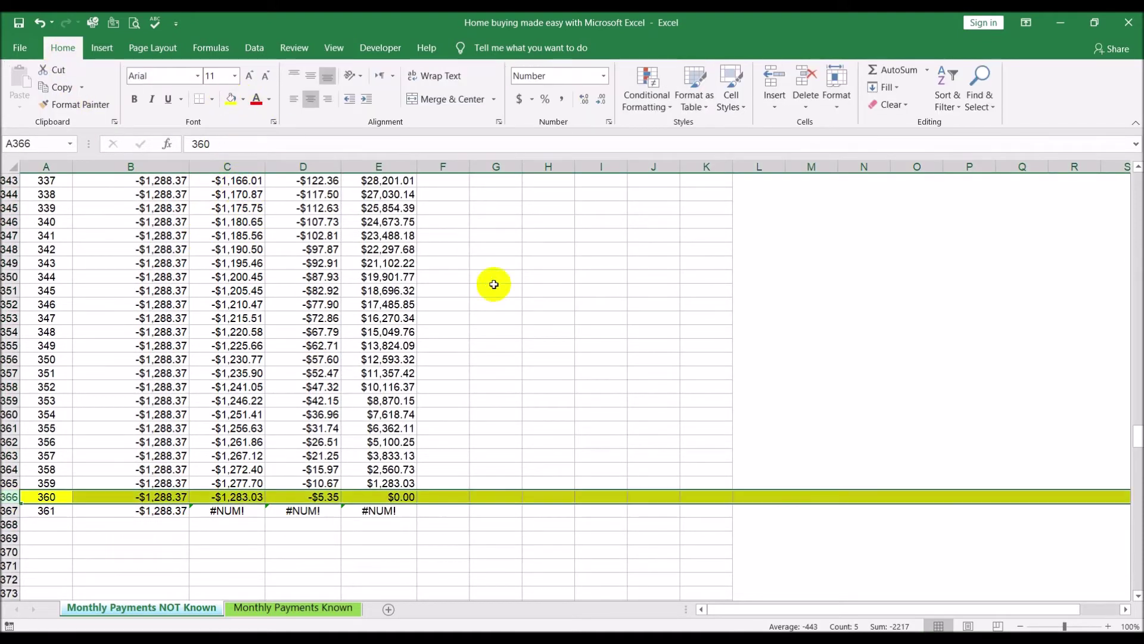
# Check the payment, principal and new balance formulas of month 360 in the highlighted row.
pyautogui.click(158, 498)
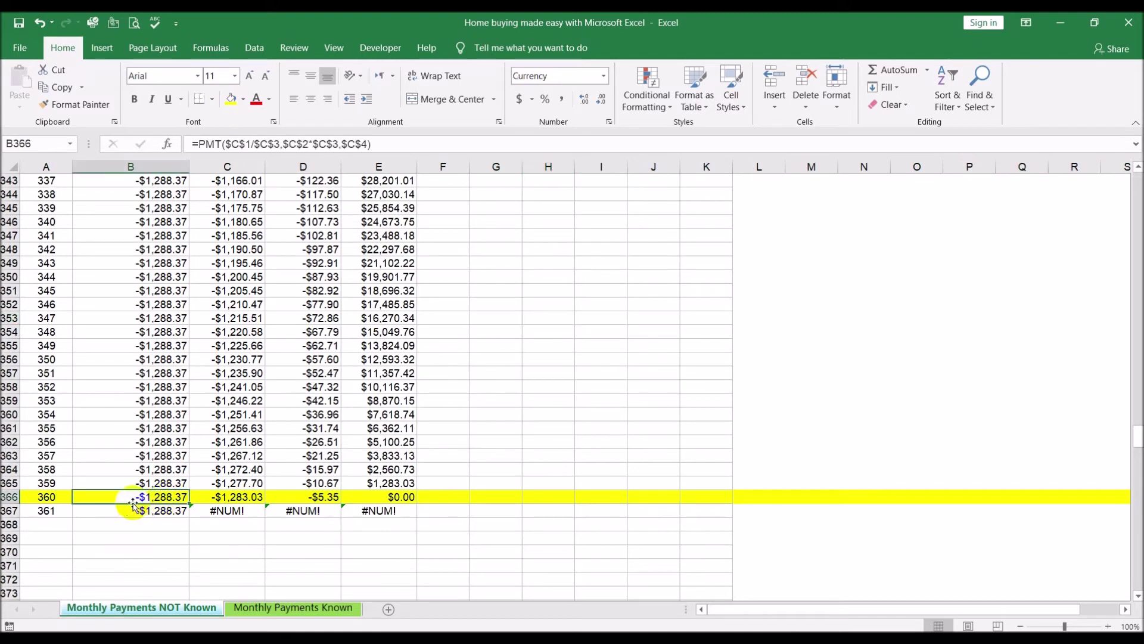
pyautogui.click(225, 499)
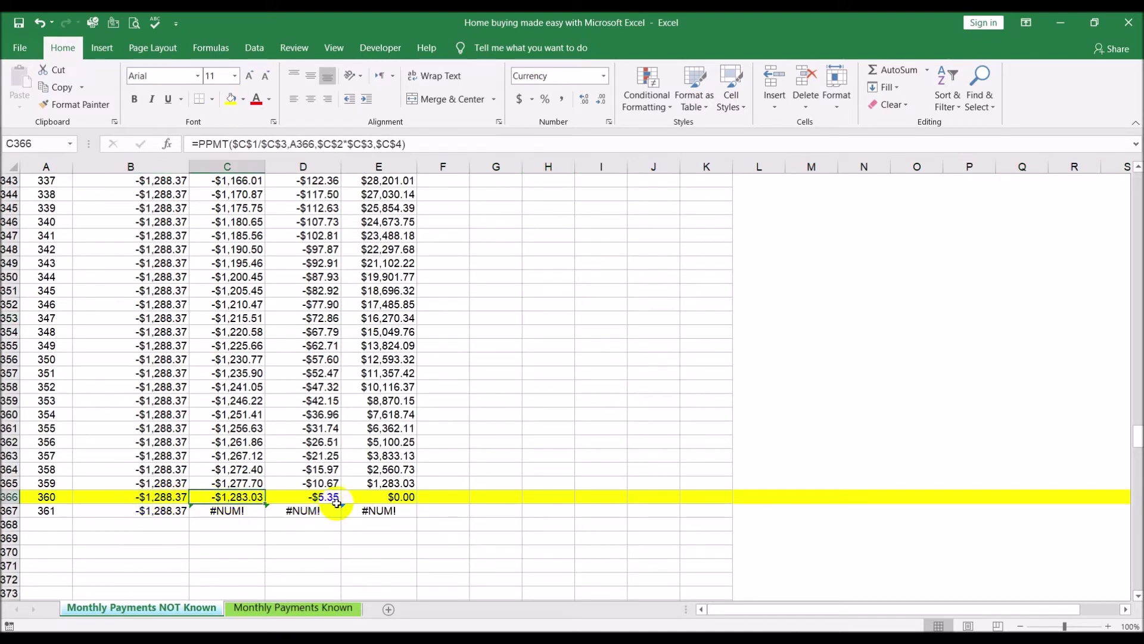
pyautogui.click(415, 498)
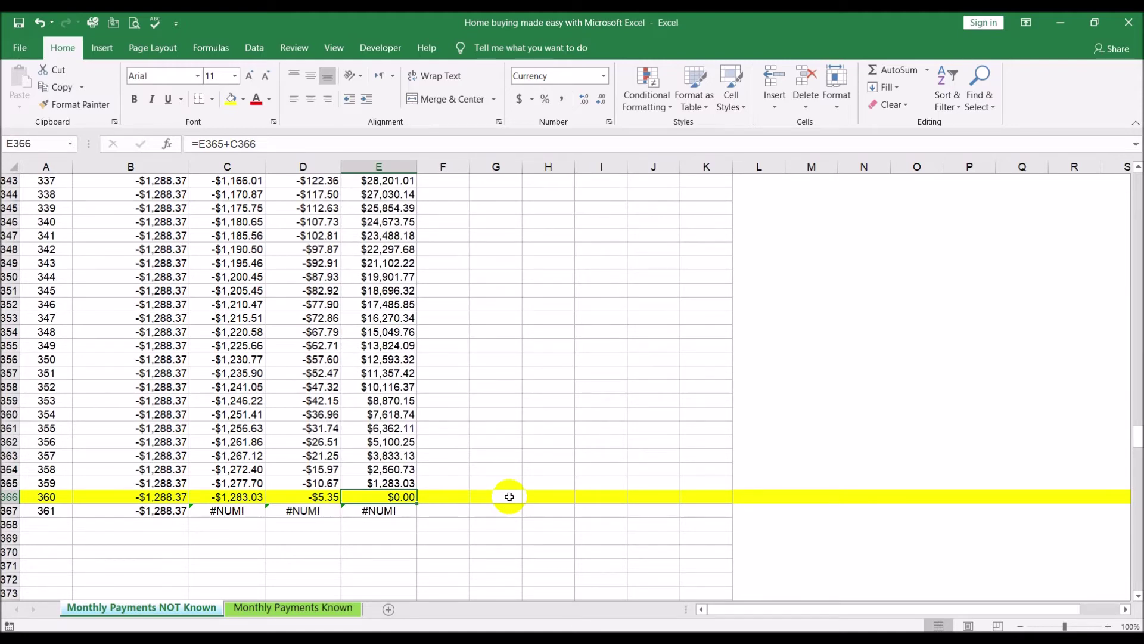
# Copy the formula text =PMT($C$1/$C$3,$C$2*$C$3,$C$4) from B7 into B7 of the Monthly Payments Known sheet.
pyautogui.scroll(7, 510, 497)
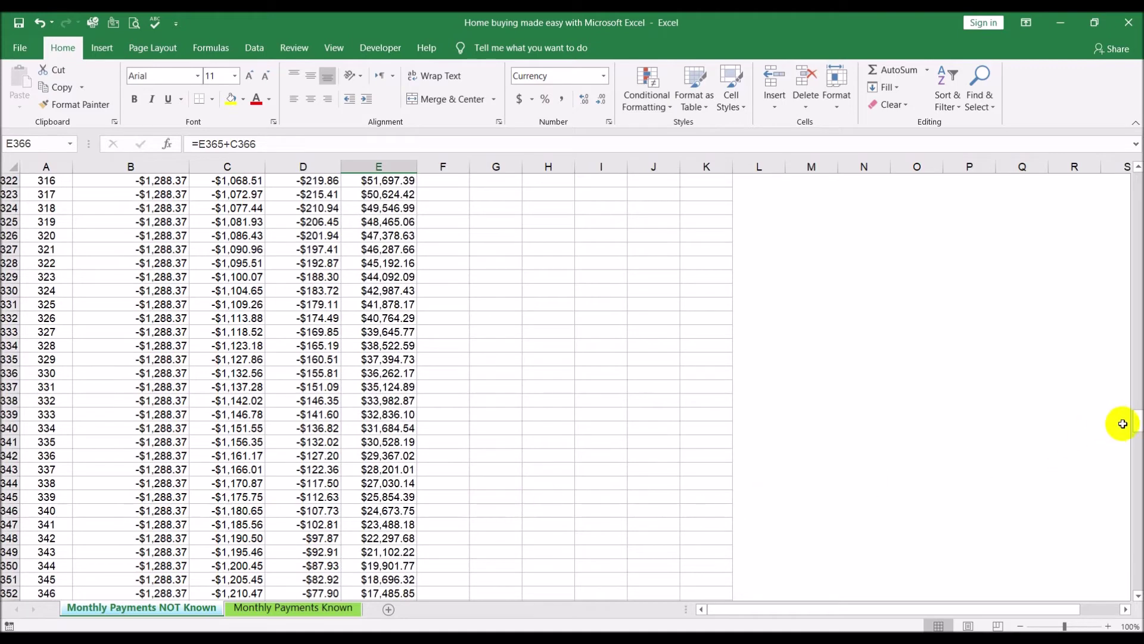
pyautogui.moveTo(1137, 429); pyautogui.dragTo(1136, 170)
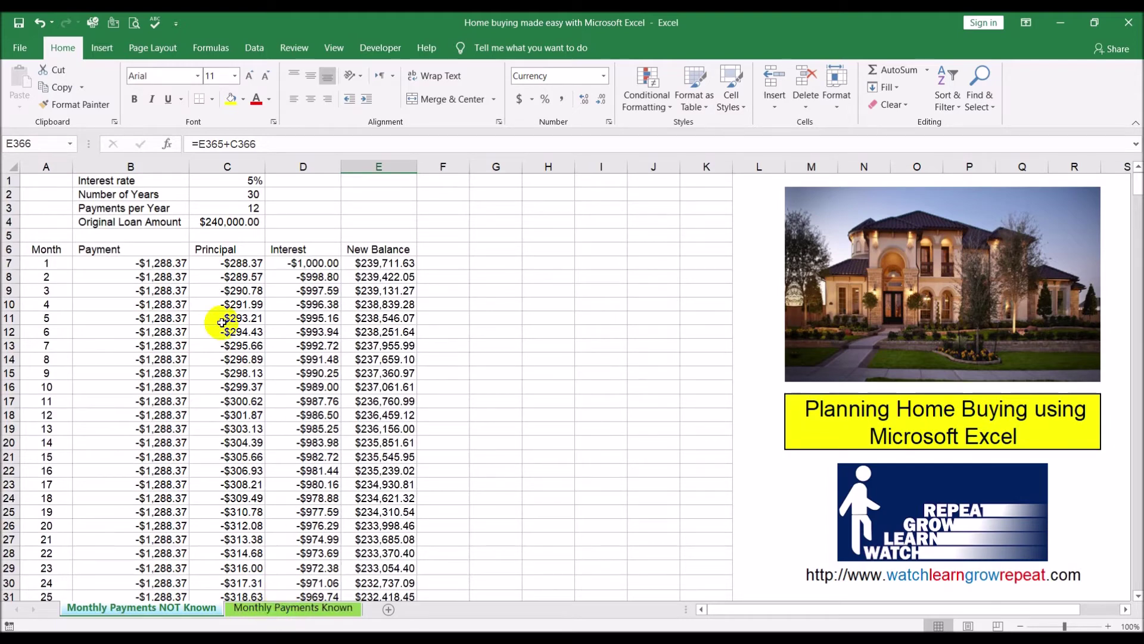
pyautogui.click(145, 265)
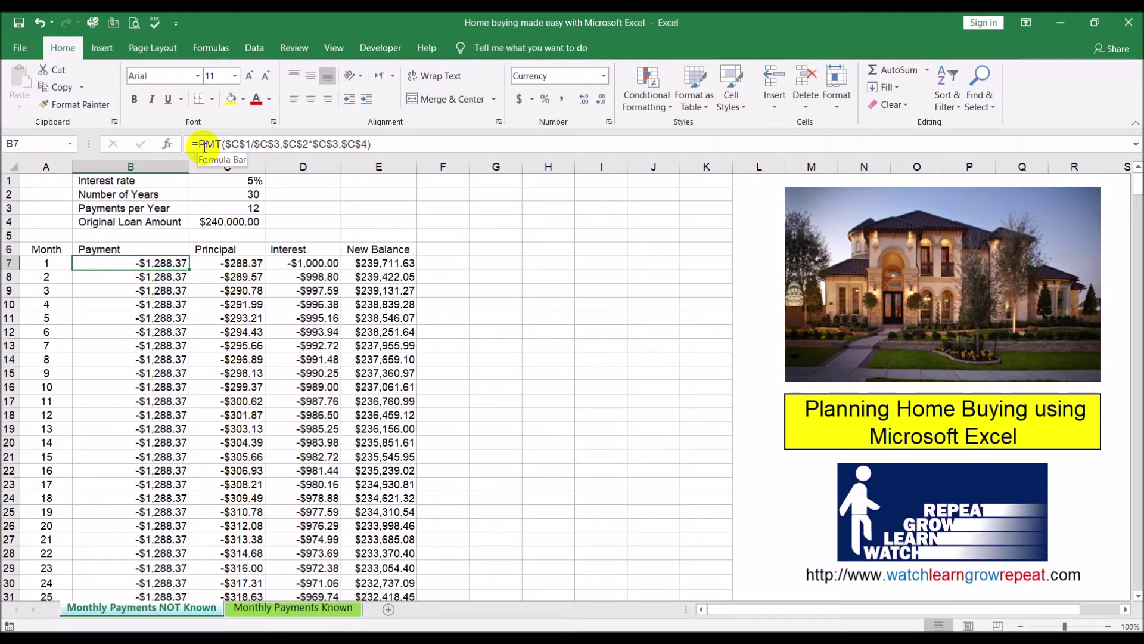
pyautogui.moveTo(372, 144); pyautogui.dragTo(147, 143)
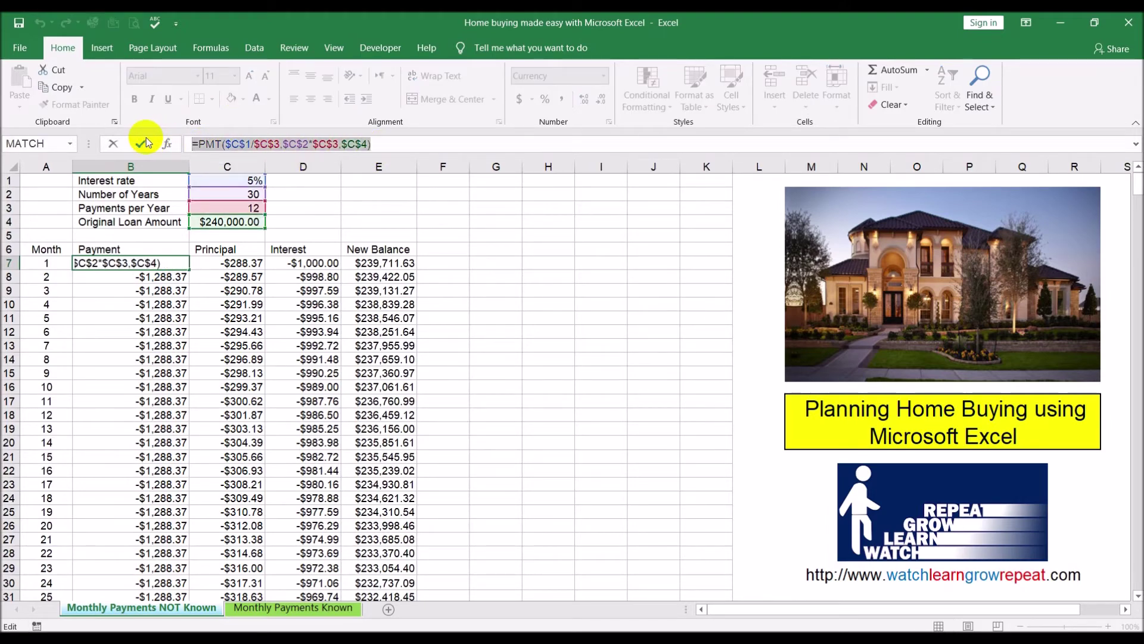
pyautogui.hotkey('ctrl', 'c')
pyautogui.press('Escape')
pyautogui.click(266, 610)
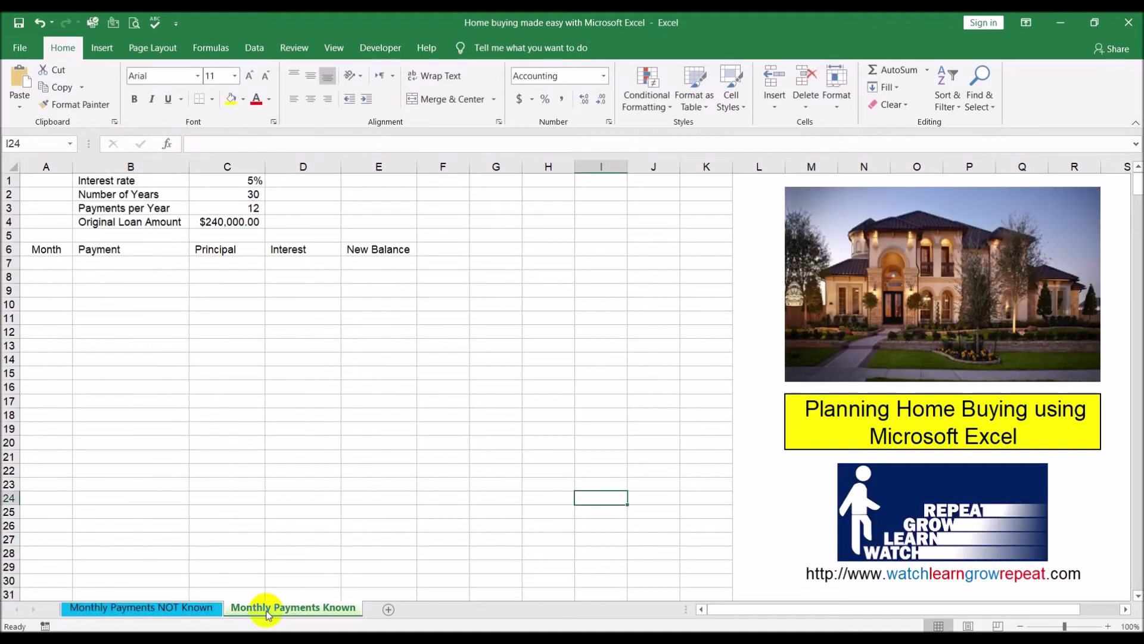
pyautogui.click(97, 263)
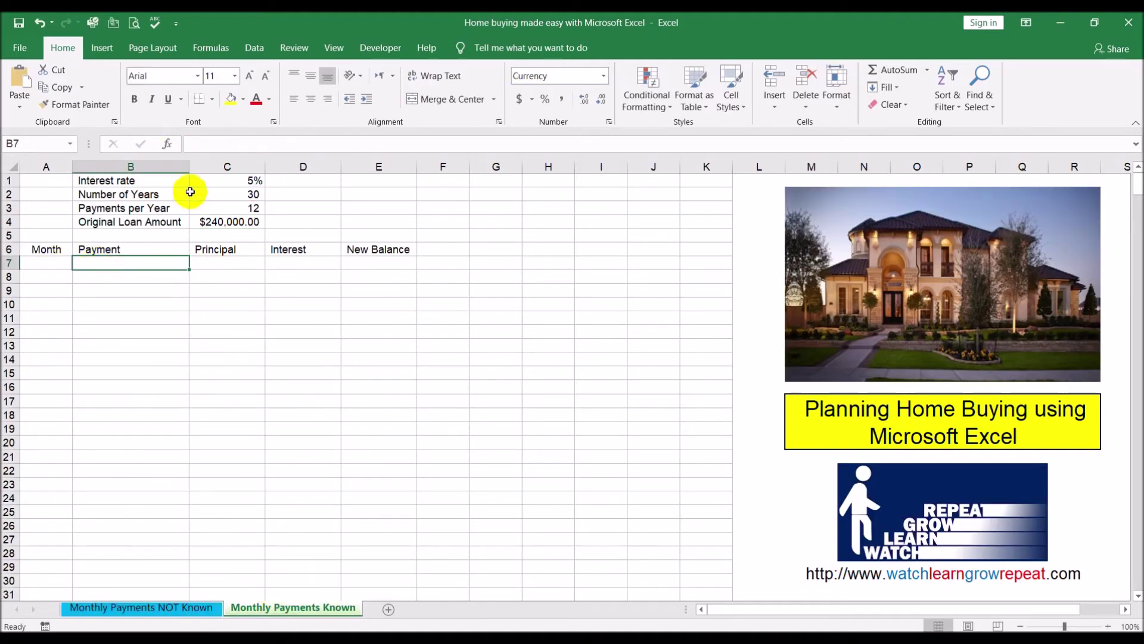
pyautogui.click(212, 141)
pyautogui.hotkey('ctrl', 'v')
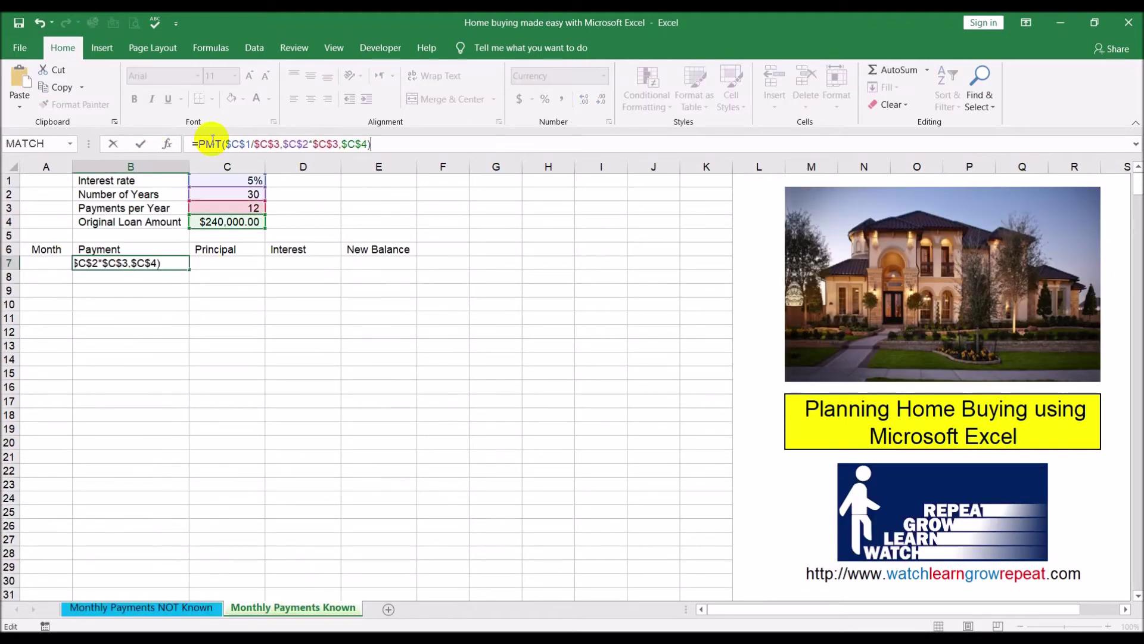
pyautogui.press('Return')
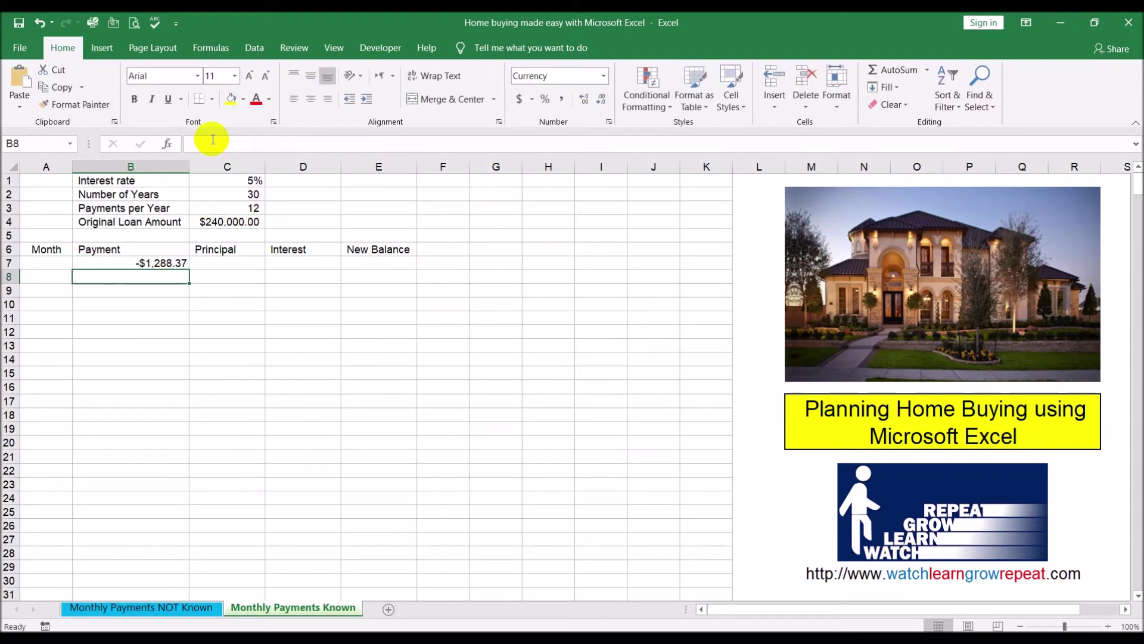
# Replace the PMT formula in B7 of the Monthly Payments Known sheet with its plain value.
pyautogui.click(150, 262)
pyautogui.hotkey('ctrl', 'c')
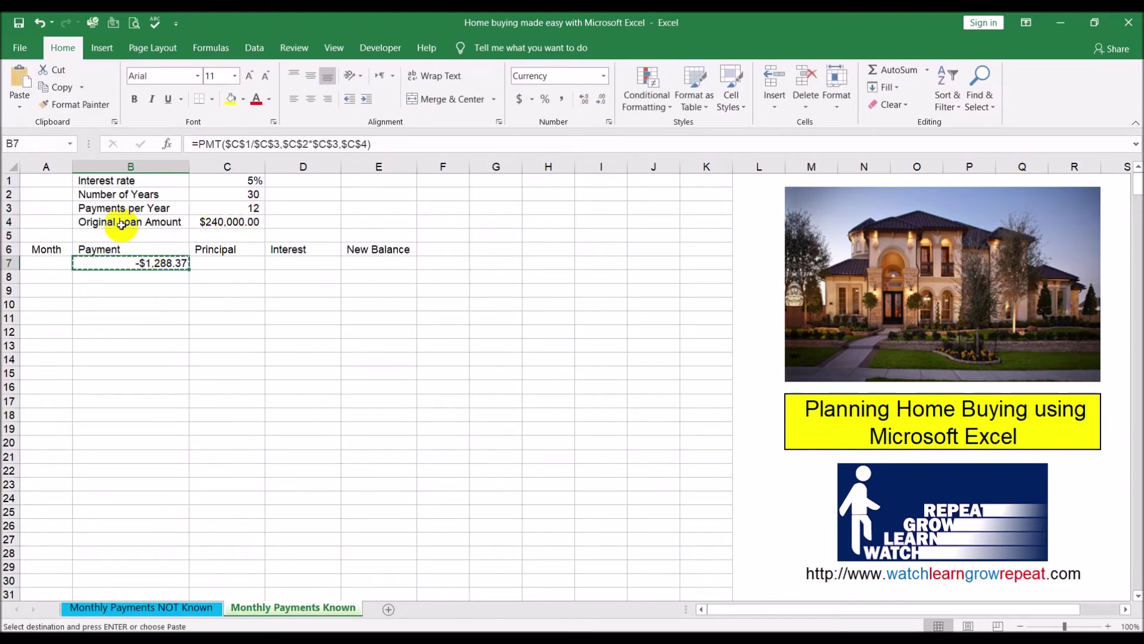
pyautogui.click(19, 107)
pyautogui.click(18, 203)
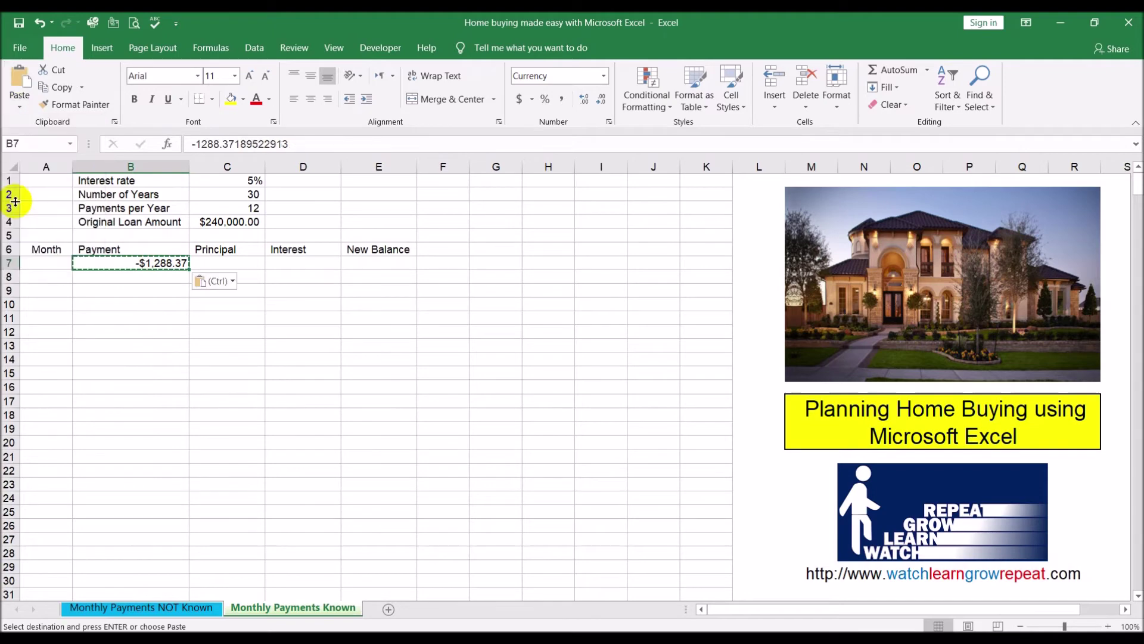
# Enter 1 and 2 as the first two month numbers in A7 and A8.
pyautogui.click(41, 271)
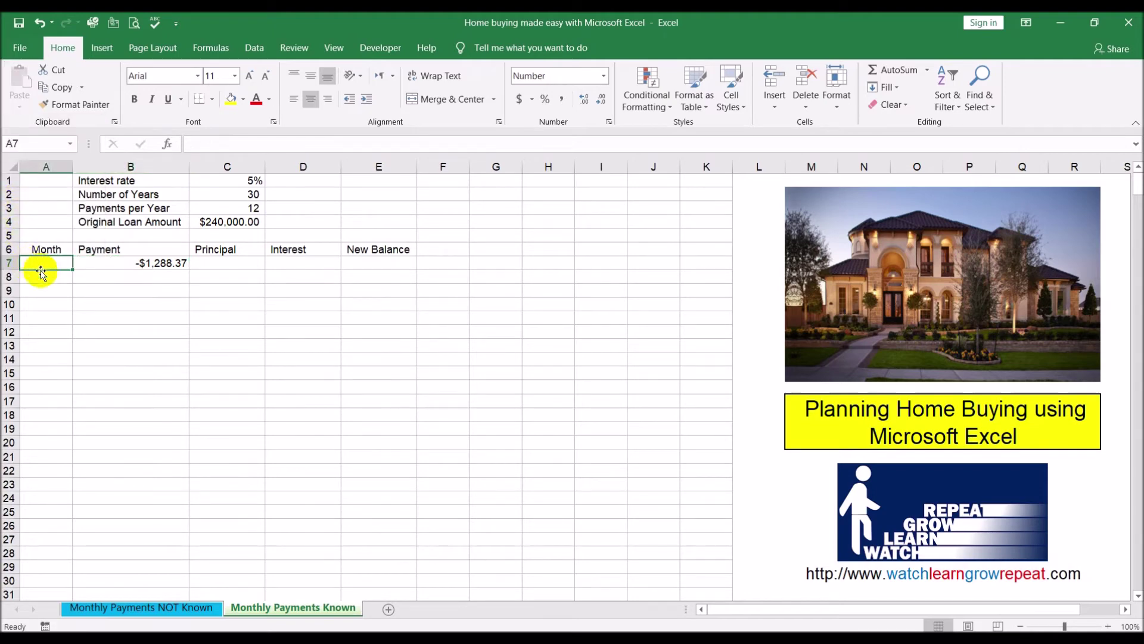
pyautogui.write('1')
pyautogui.press('Return')
pyautogui.write('2')
pyautogui.press('Return')
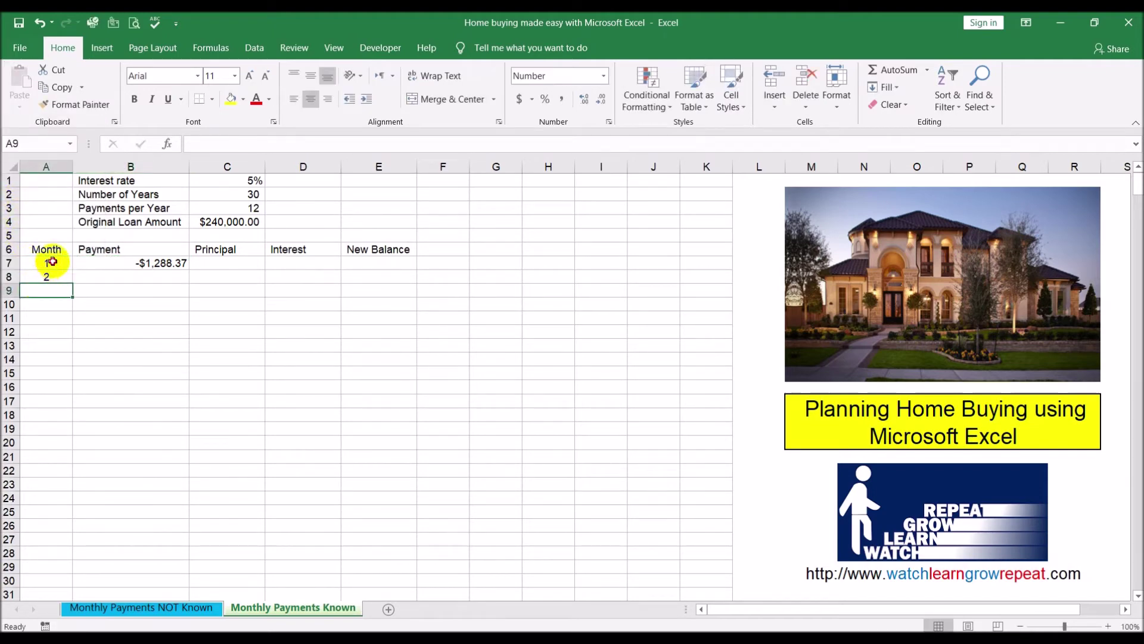
# Extend the month series from A7:A8 down to 361, checking the last month on the Monthly Payments NOT Known sheet.
pyautogui.moveTo(53, 261); pyautogui.dragTo(47, 275)
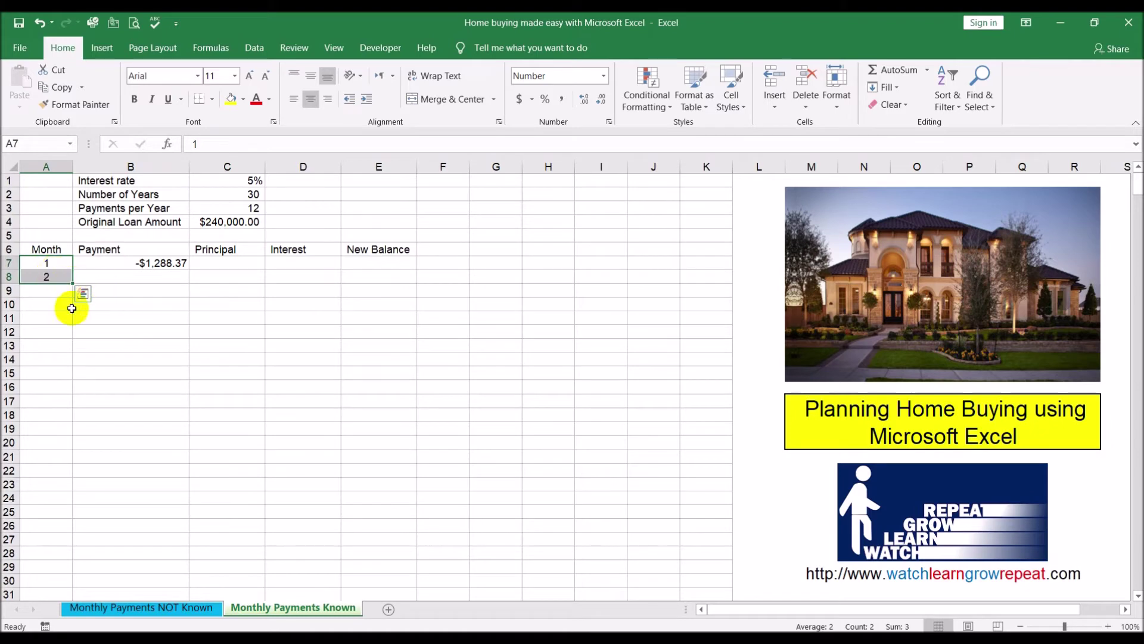
pyautogui.click(141, 607)
pyautogui.click(153, 487)
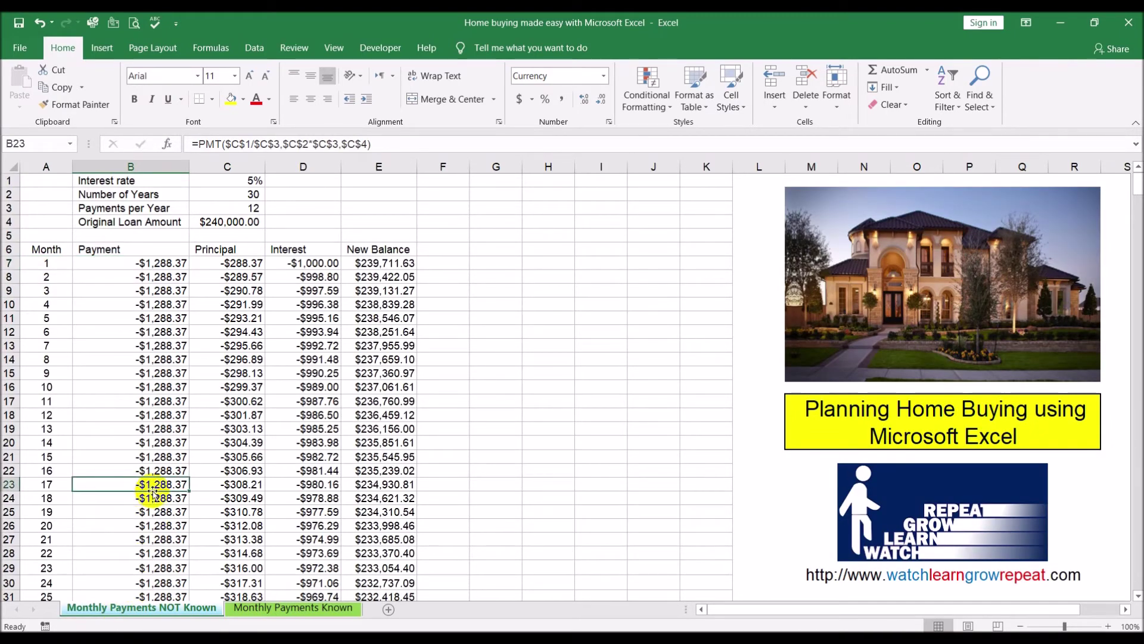
pyautogui.doubleClick(190, 491)
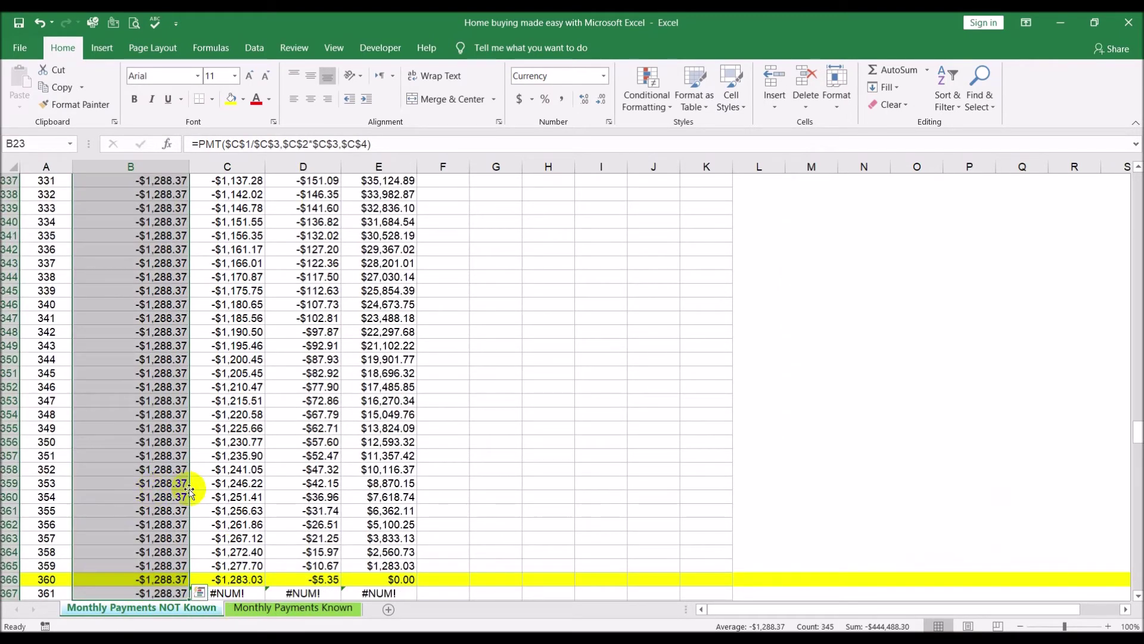
pyautogui.click(293, 607)
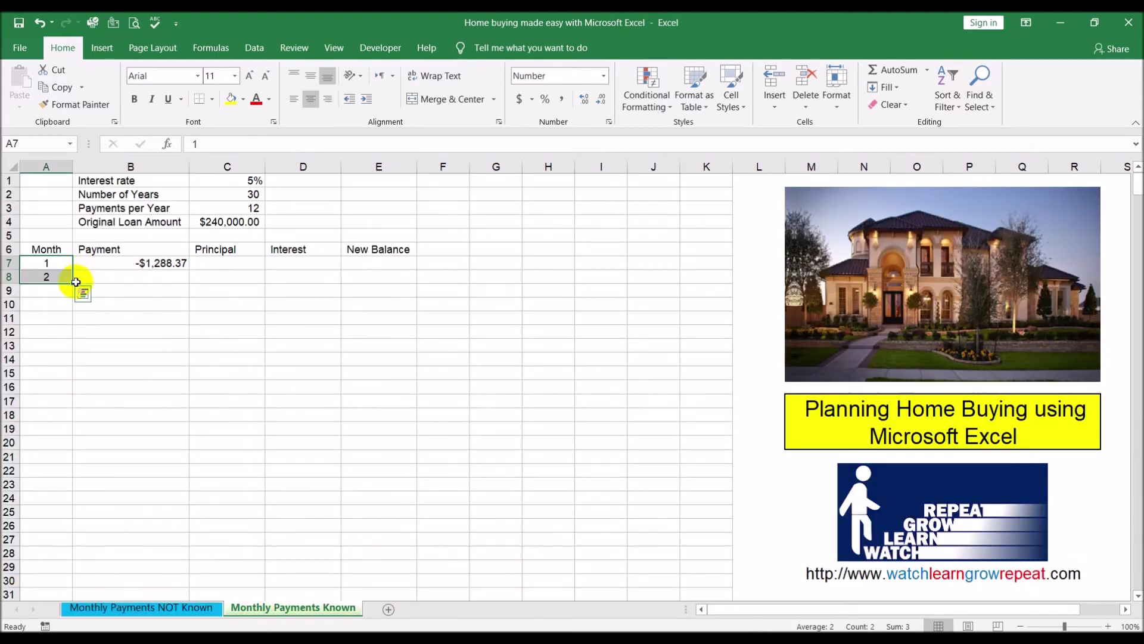
pyautogui.moveTo(76, 281); pyautogui.dragTo(65, 237)
pyautogui.click(161, 303)
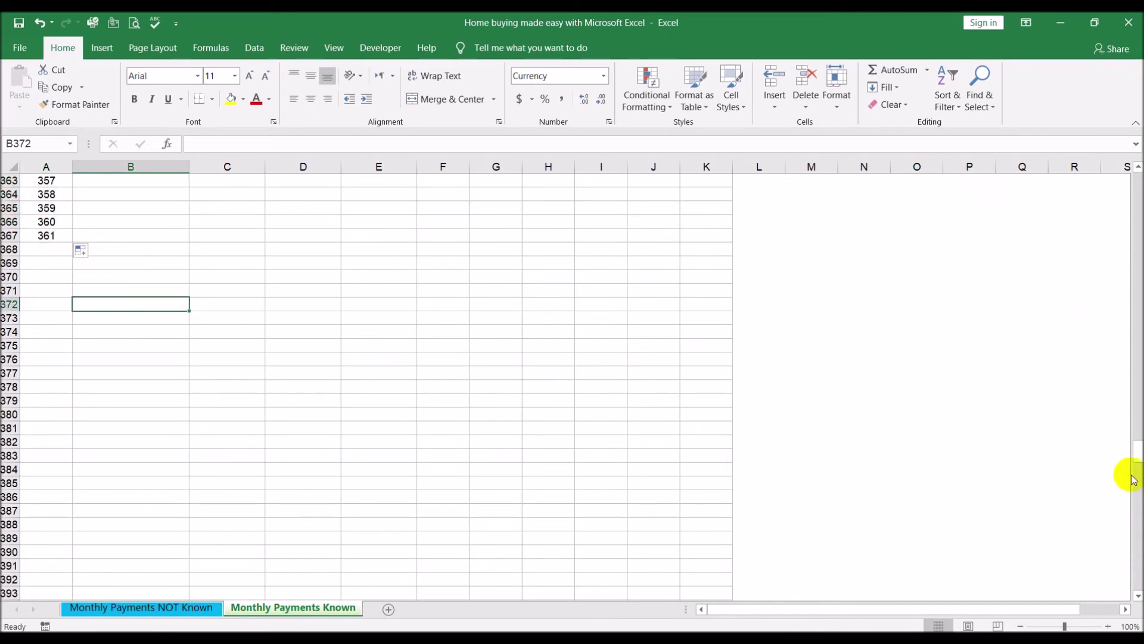
pyautogui.moveTo(1132, 452); pyautogui.dragTo(1134, 182)
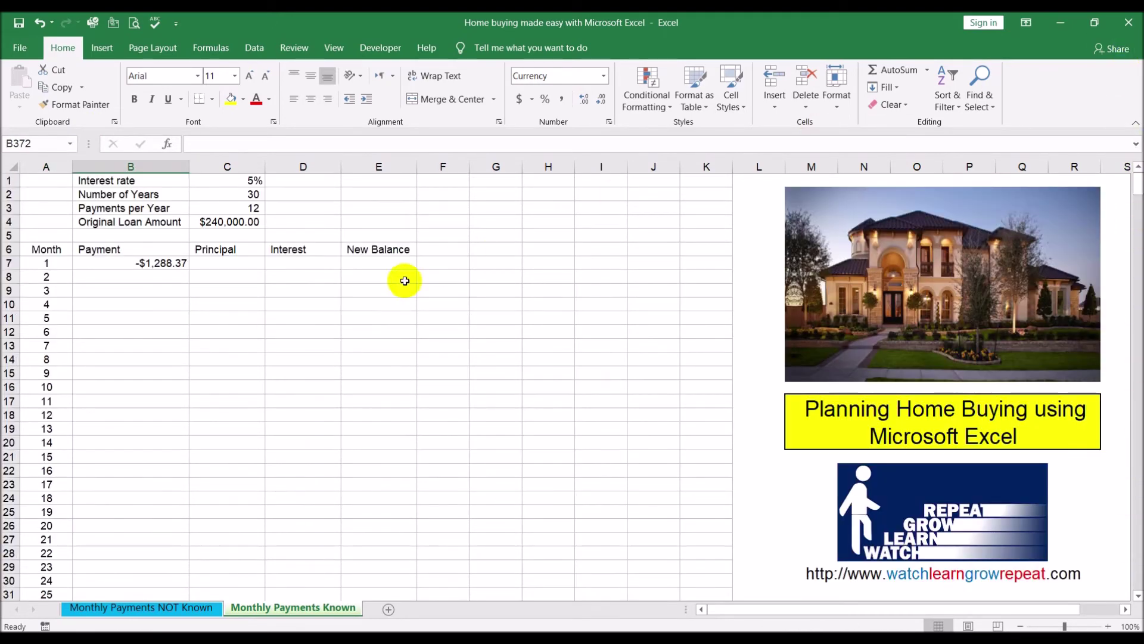
pyautogui.click(174, 276)
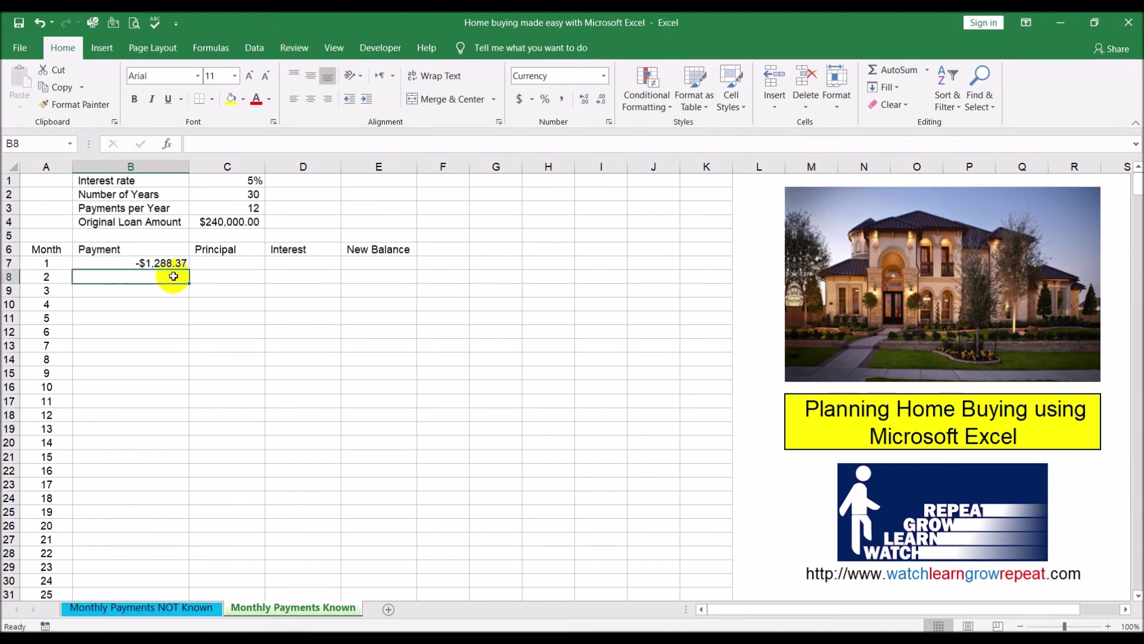
pyautogui.click(249, 264)
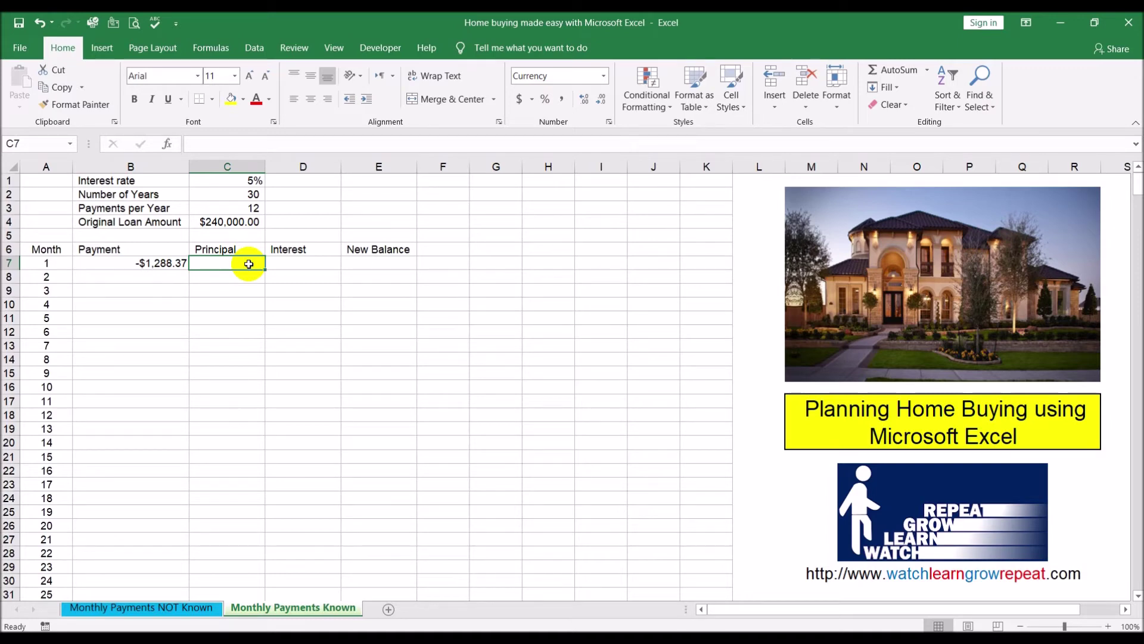
pyautogui.click(313, 262)
pyautogui.click(367, 264)
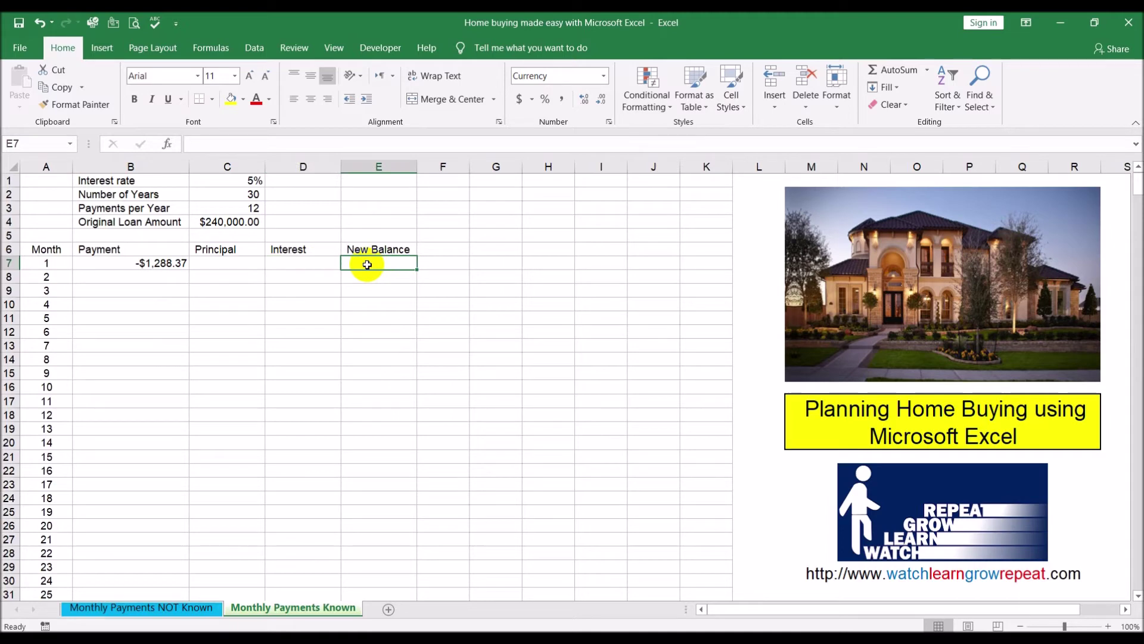
# Enter month 1's interest formula =C4*$C$1/$C$3 in D7.
pyautogui.click(302, 262)
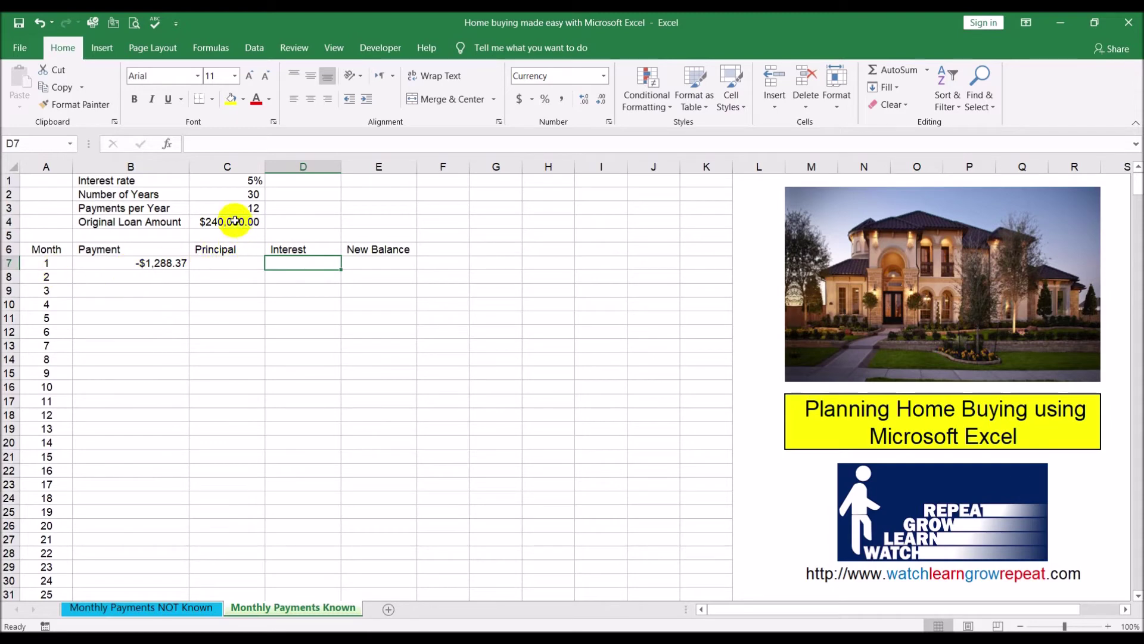
pyautogui.write('=')
pyautogui.click(204, 221)
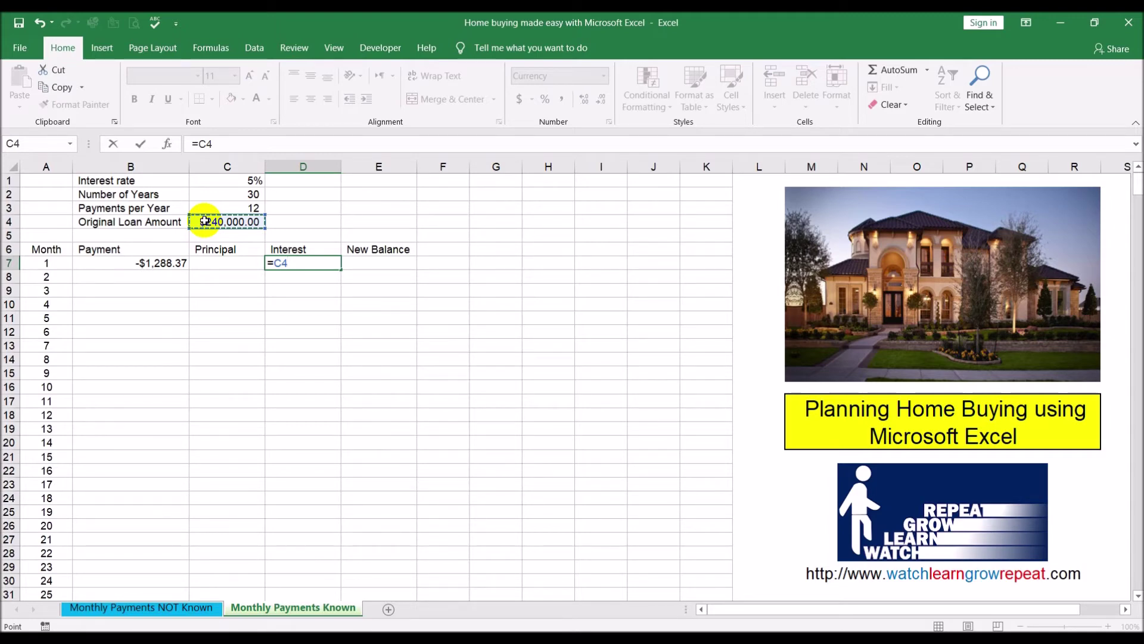
pyautogui.write('*')
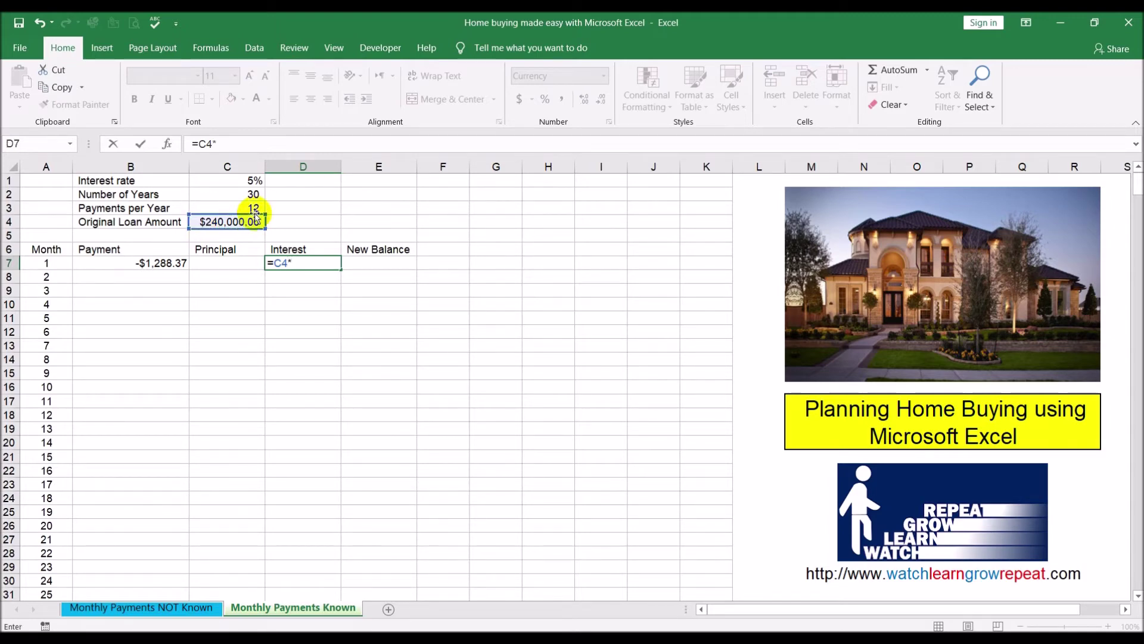
pyautogui.click(249, 180)
pyautogui.press('F4')
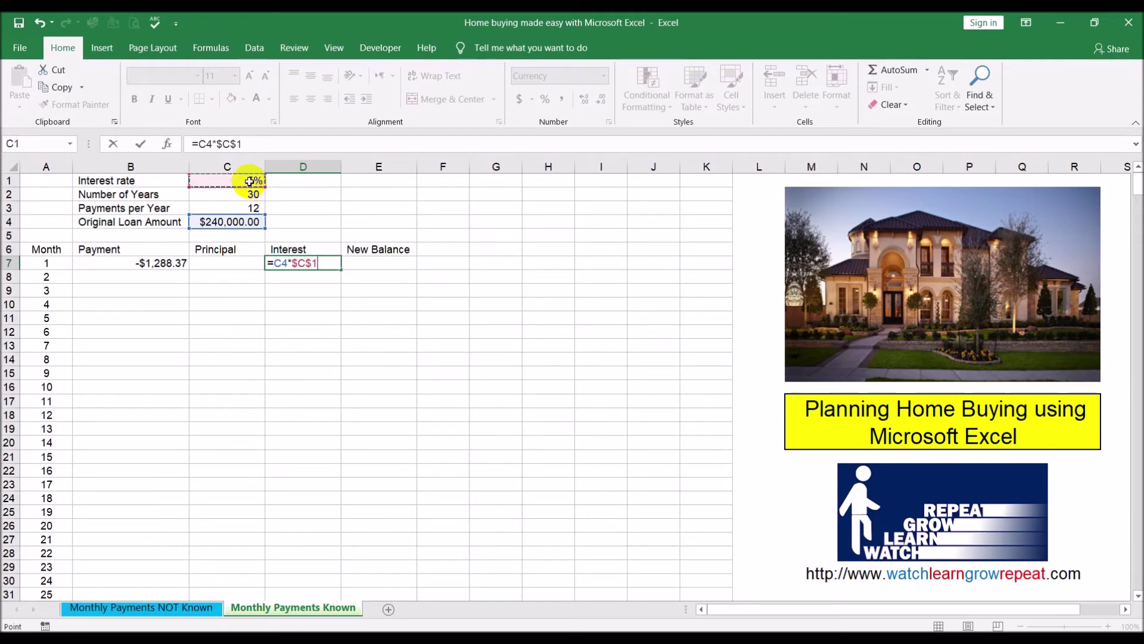
pyautogui.write('/')
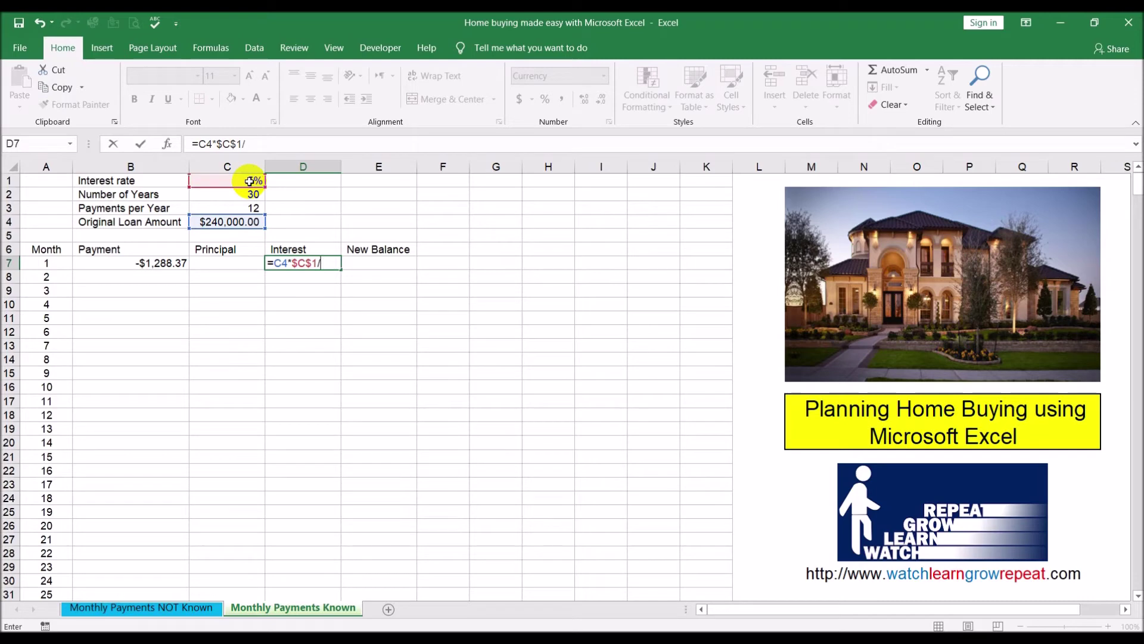
pyautogui.click(246, 209)
pyautogui.press('F4')
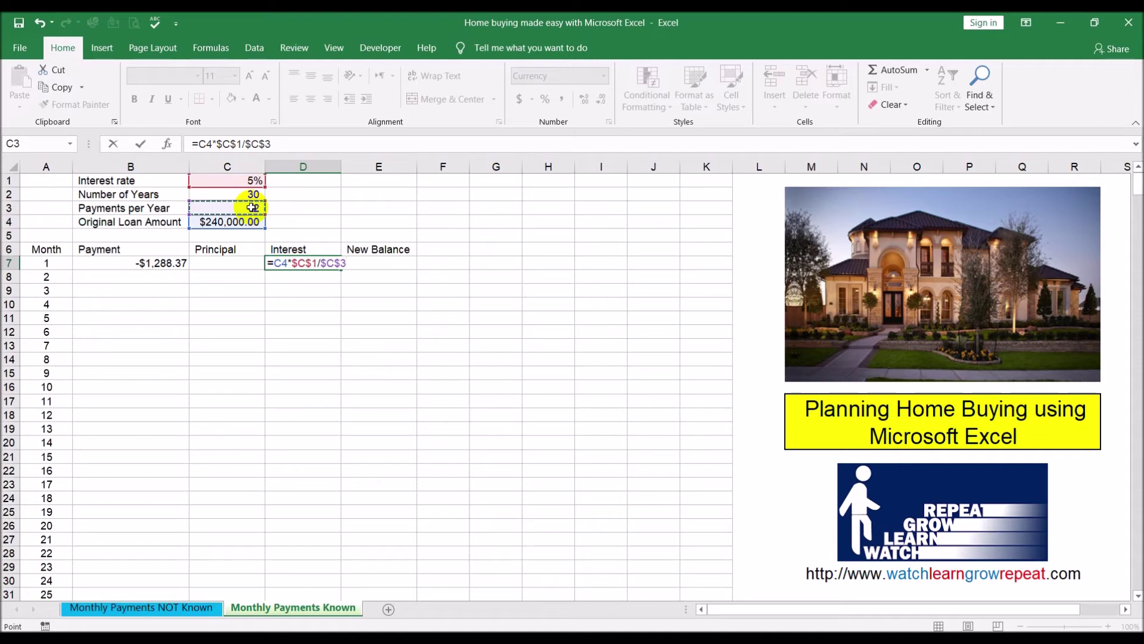
pyautogui.press('Return')
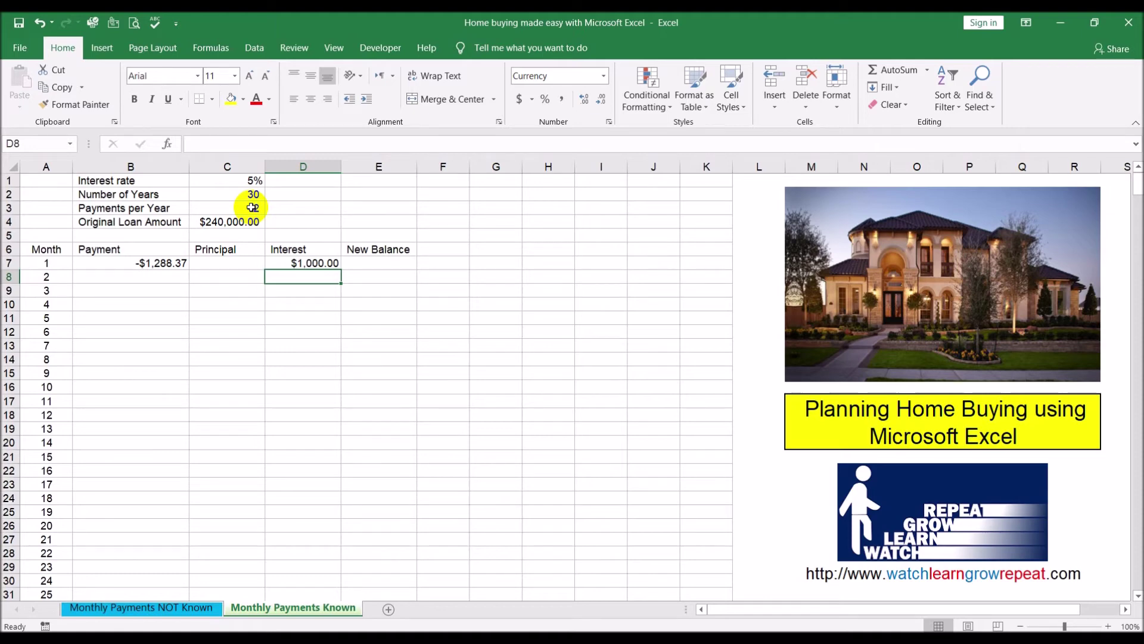
# Make month 1's interest in D7 negative by changing its formula to =-C4*$C$1/$C$3.
pyautogui.click(280, 262)
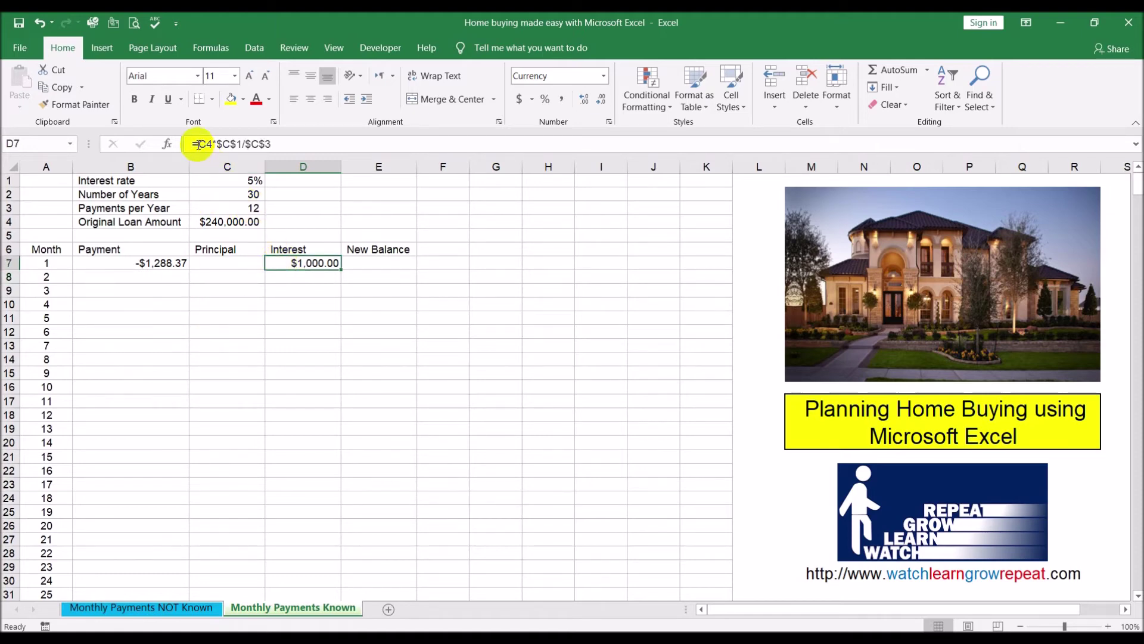
pyautogui.click(199, 144)
pyautogui.write('-')
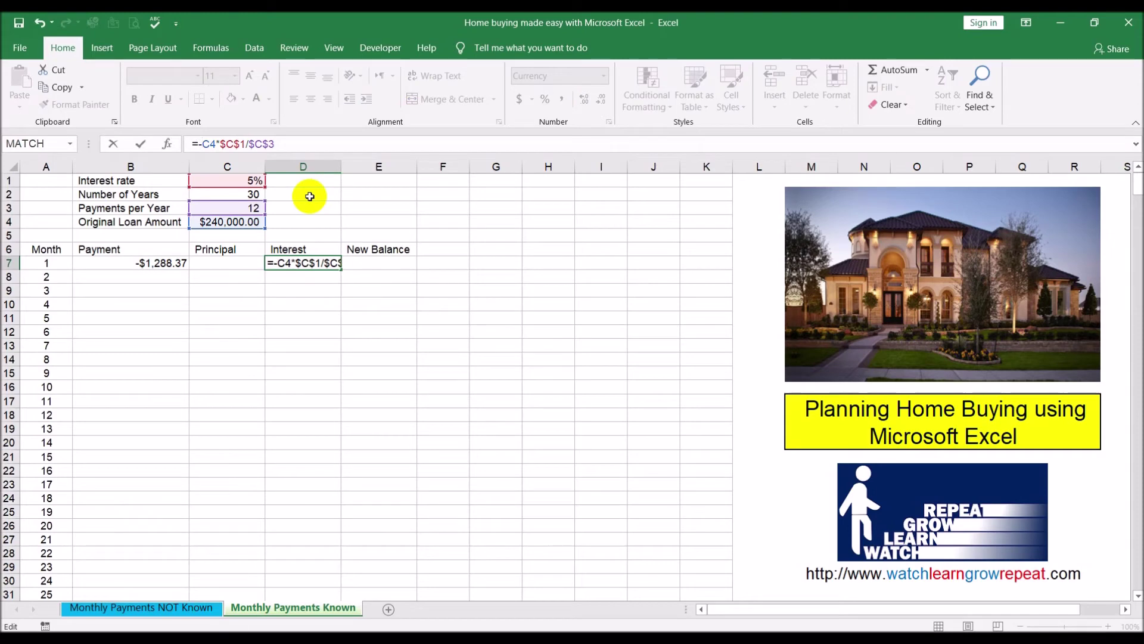
pyautogui.press('Return')
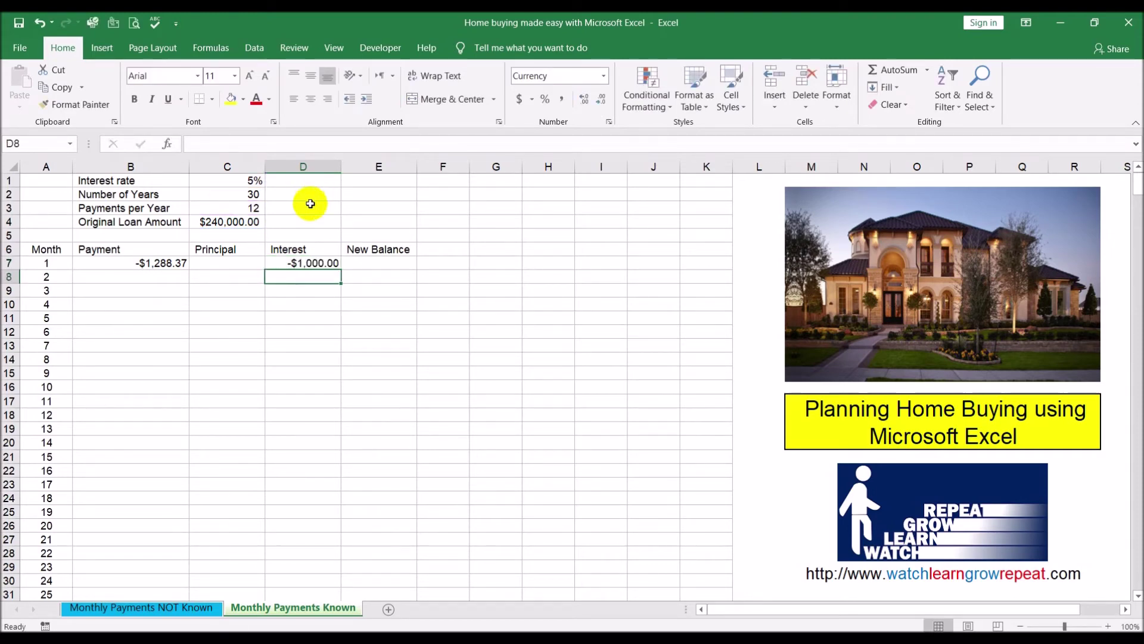
# Enter month 1's principal formula =B7-D7 in C7, subtracting the interest from the payment.
pyautogui.click(247, 264)
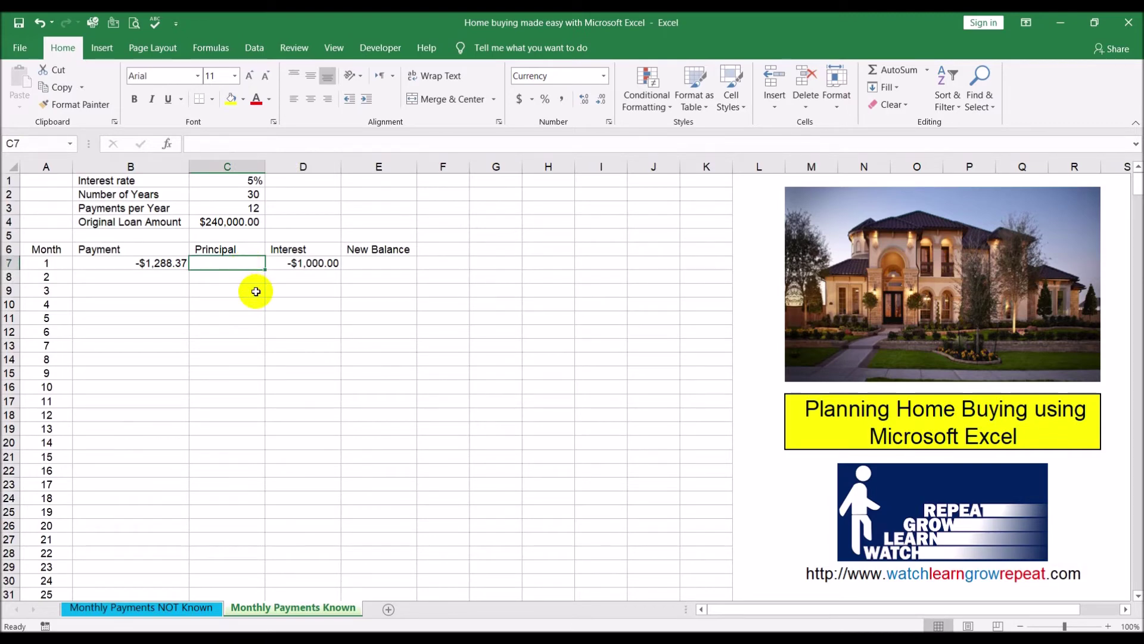
pyautogui.click(369, 263)
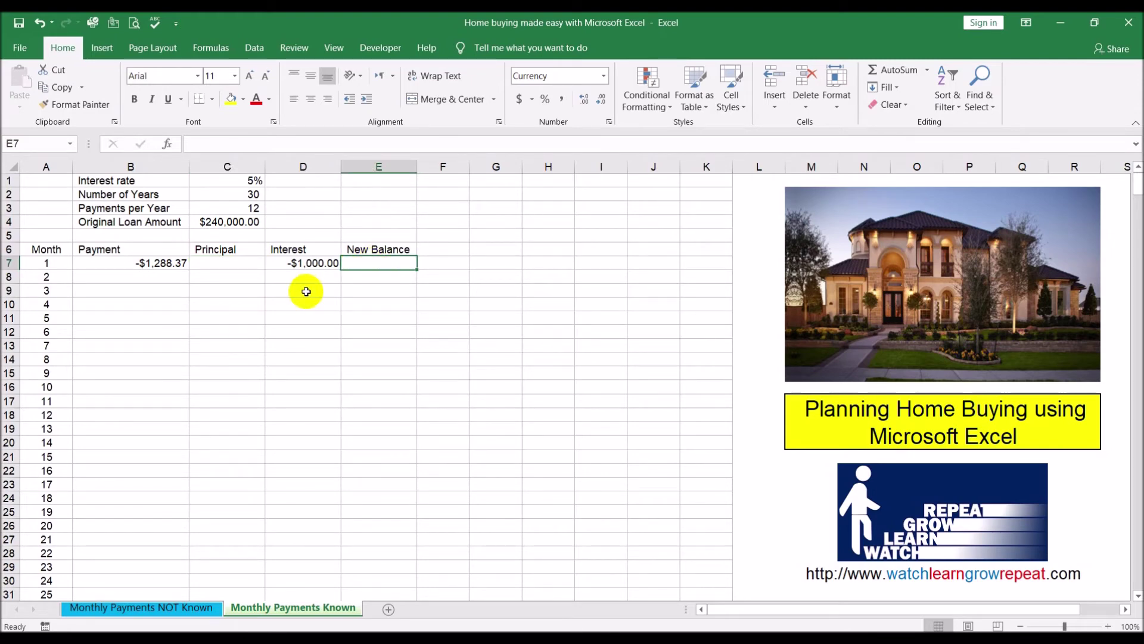
pyautogui.click(236, 261)
pyautogui.write('=')
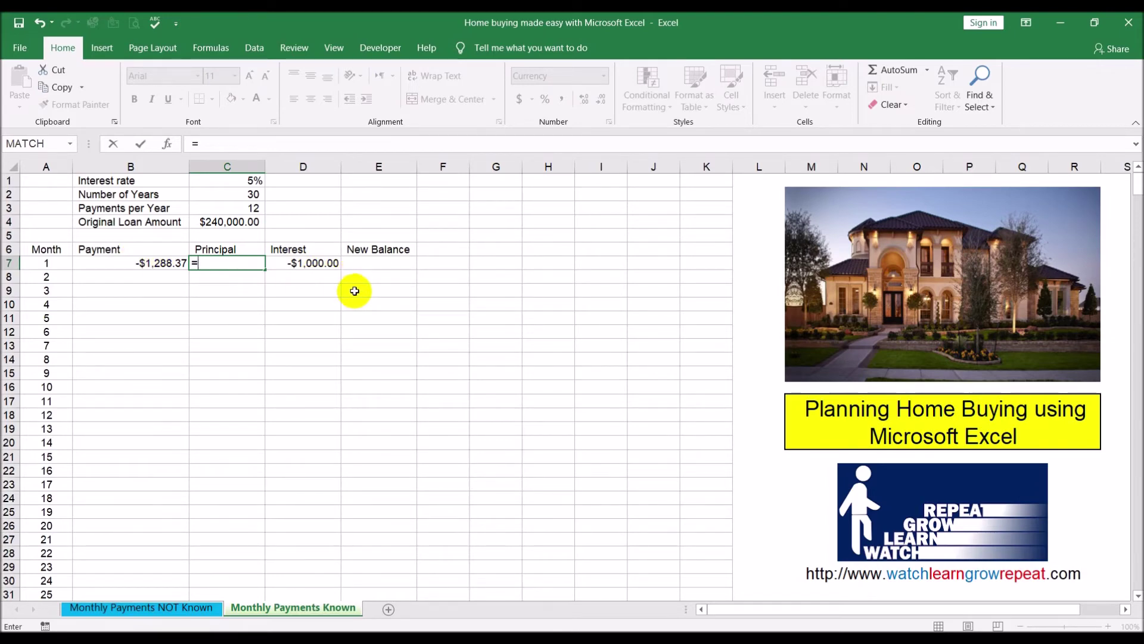
pyautogui.click(135, 262)
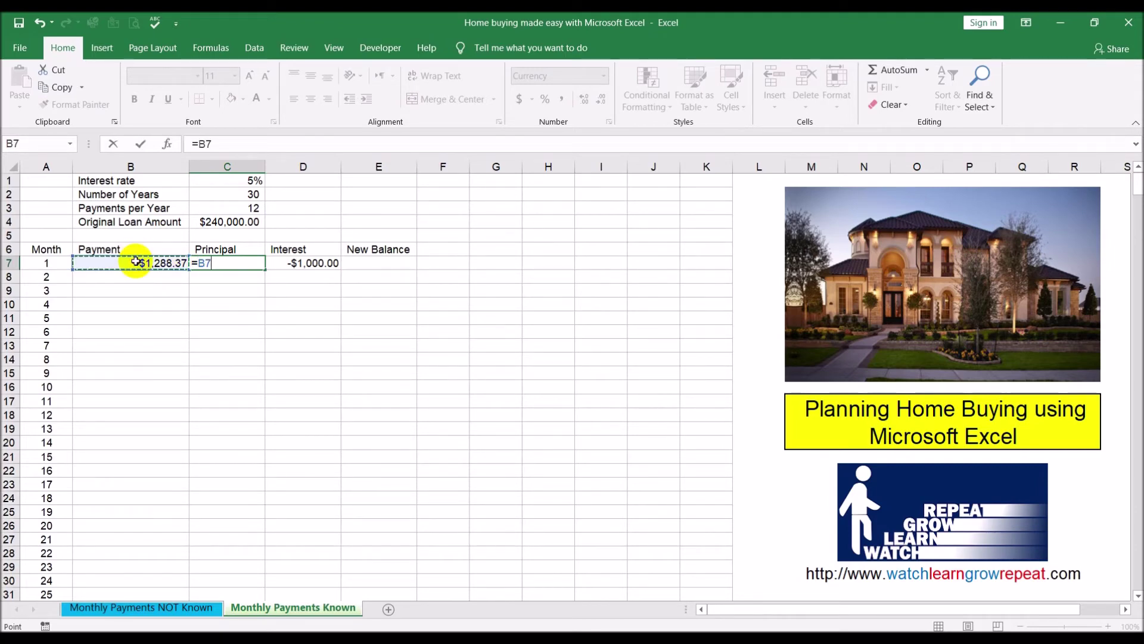
pyautogui.write('-')
pyautogui.click(310, 264)
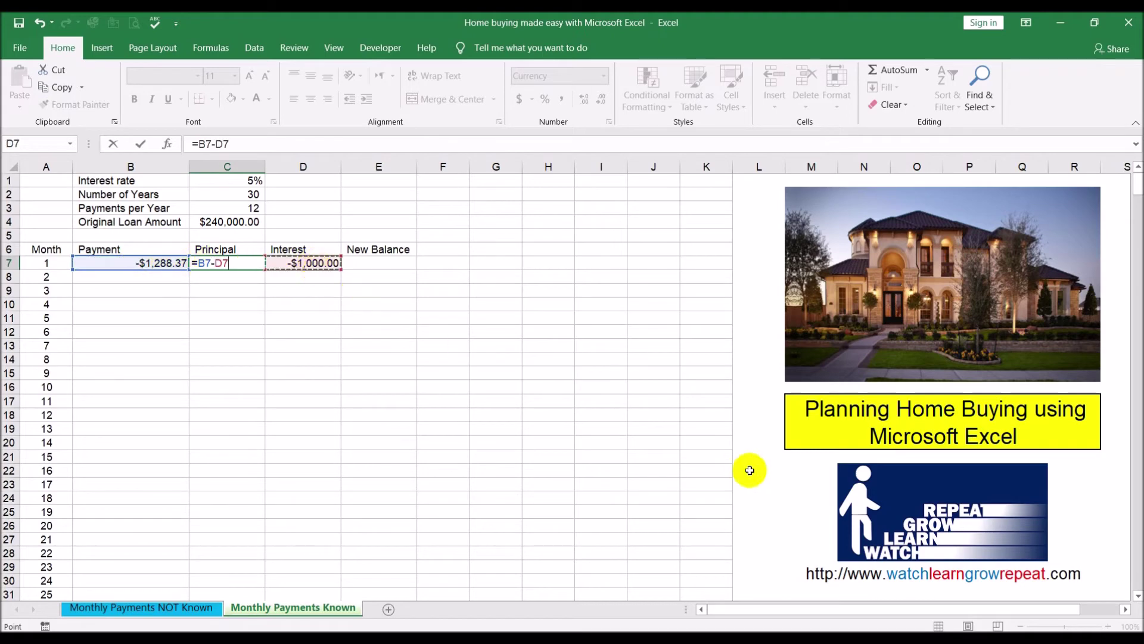
pyautogui.press('Return')
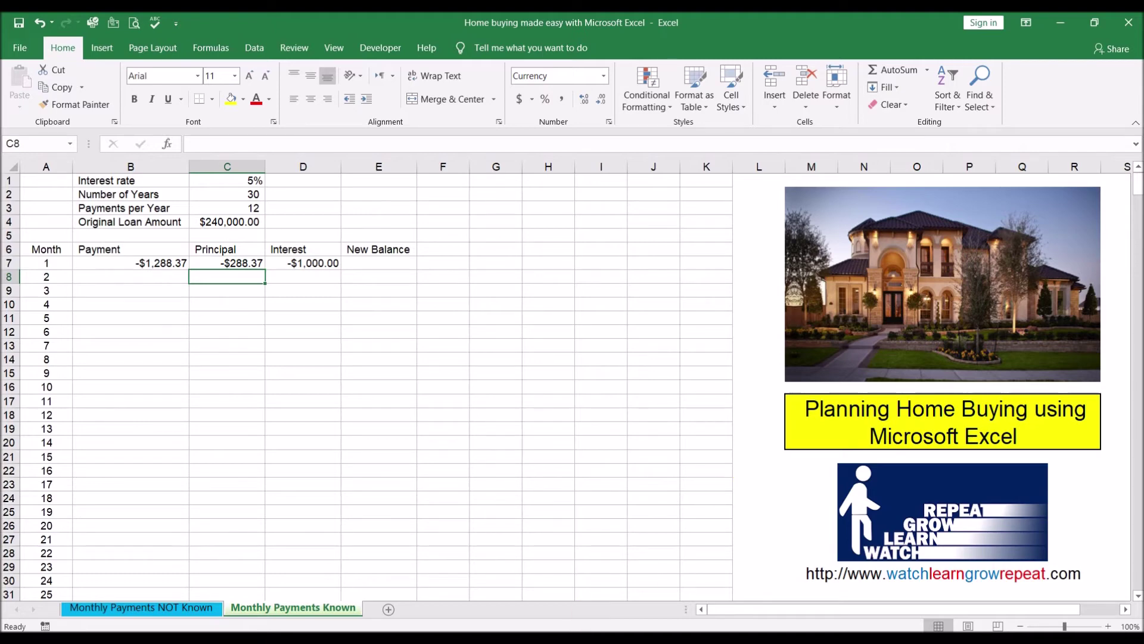
# Check month 1's principal and interest against C7 and D7 on the Monthly Payments NOT Known sheet, and return to Monthly Payments Known.
pyautogui.click(213, 613)
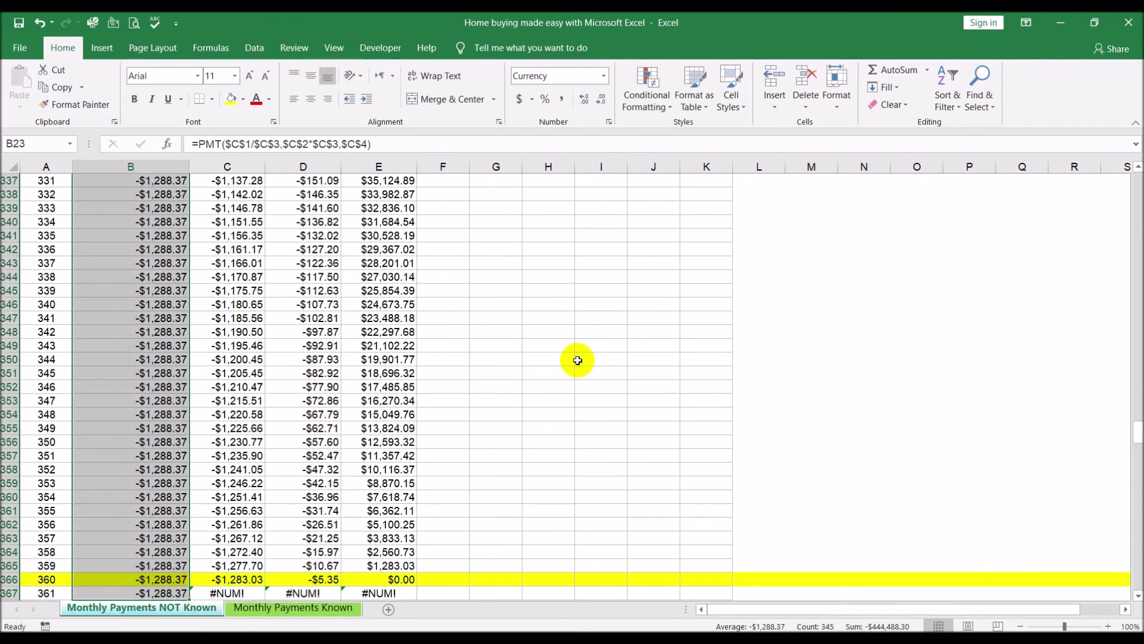
pyautogui.moveTo(1137, 432); pyautogui.dragTo(1101, 151)
pyautogui.click(245, 263)
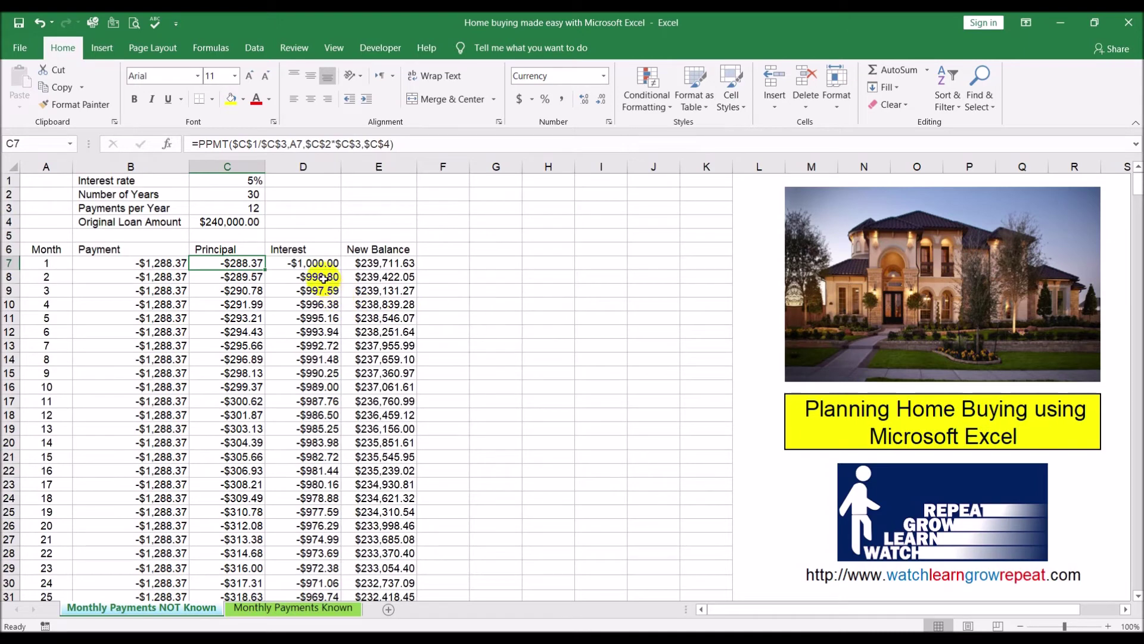
pyautogui.click(311, 262)
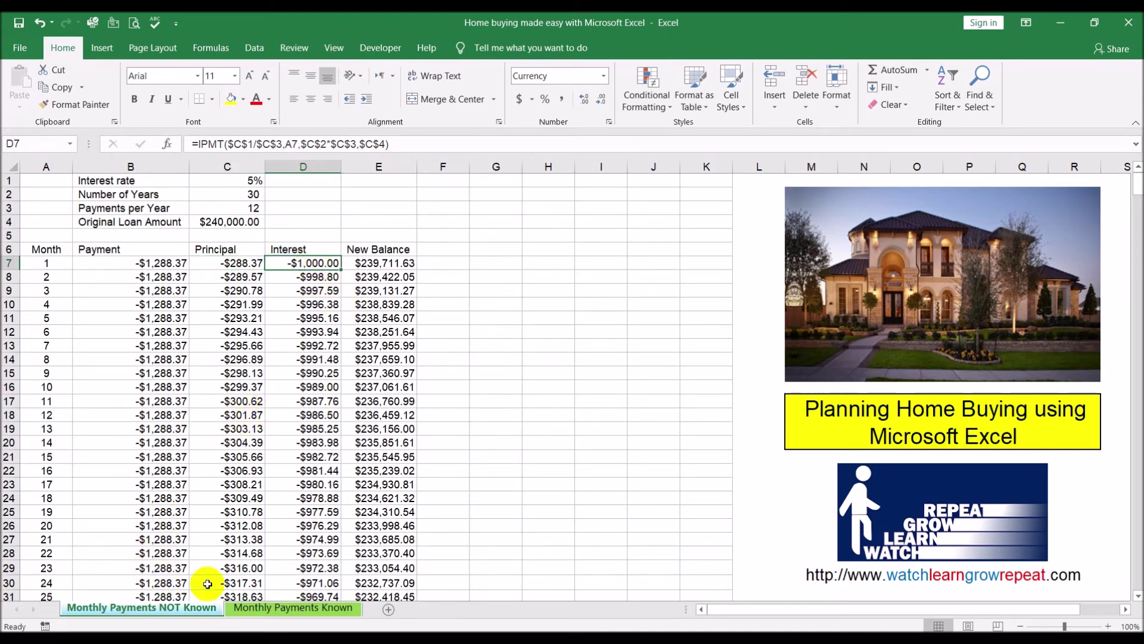
pyautogui.click(260, 608)
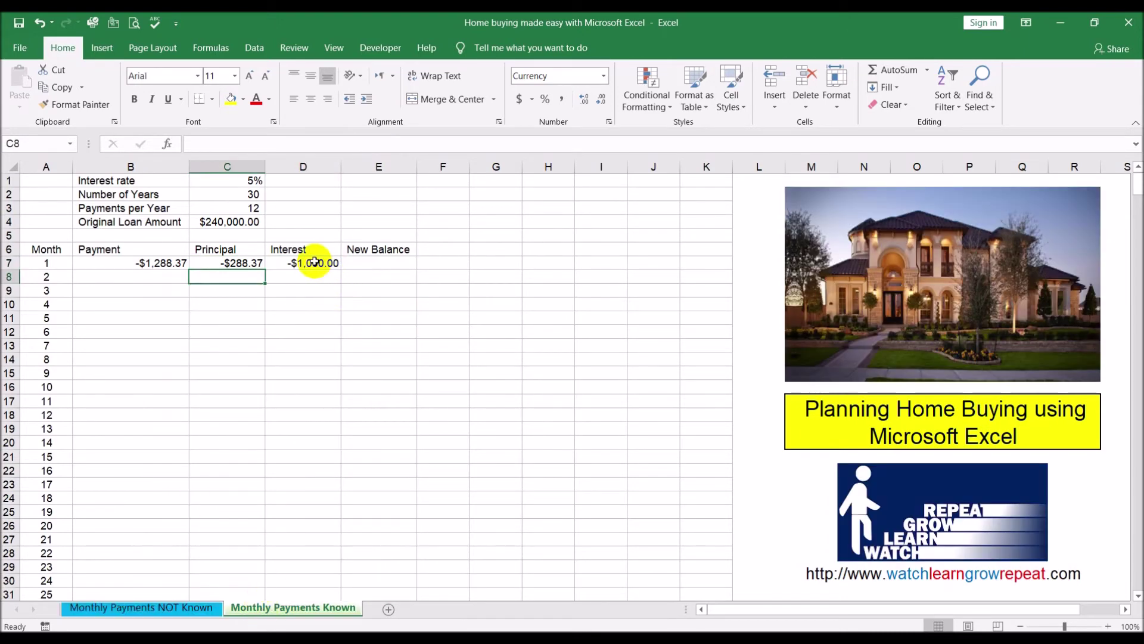
# Enter month 1's new balance formula =C4+C7 in E7 and compare the result with the Monthly Payments NOT Known sheet.
pyautogui.click(369, 263)
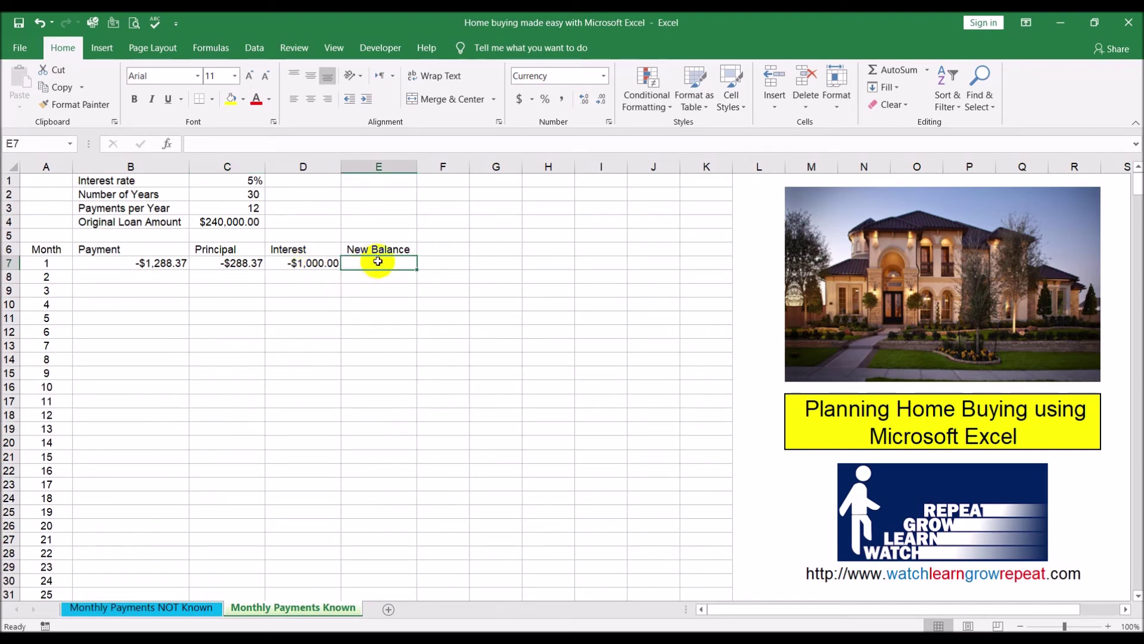
pyautogui.write('=')
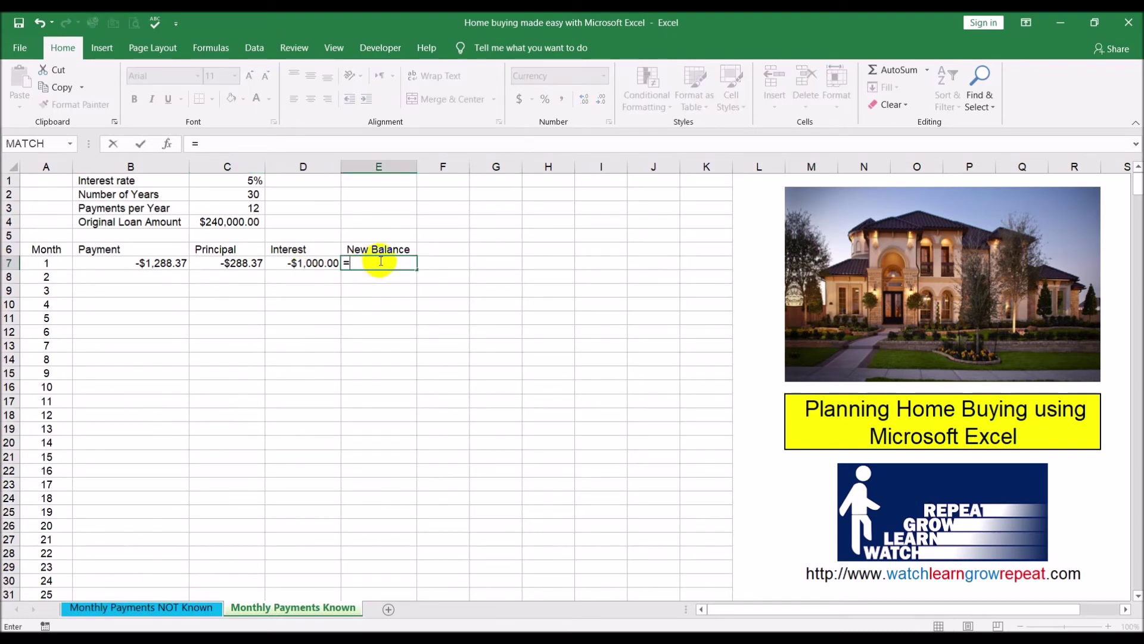
pyautogui.click(242, 220)
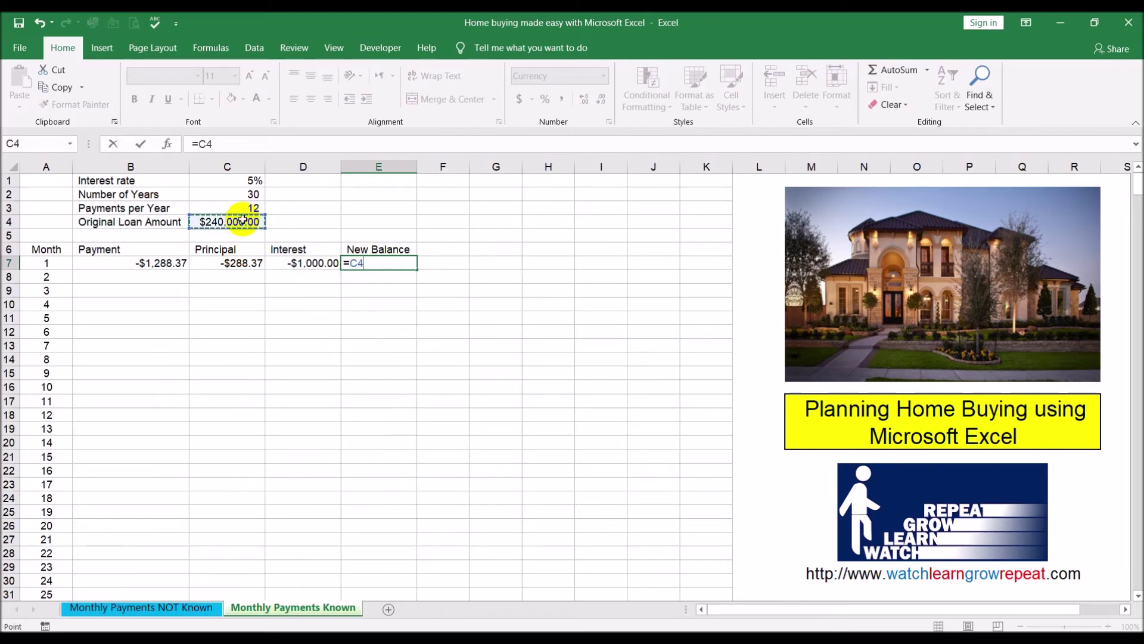
pyautogui.write('-')
pyautogui.write('+')
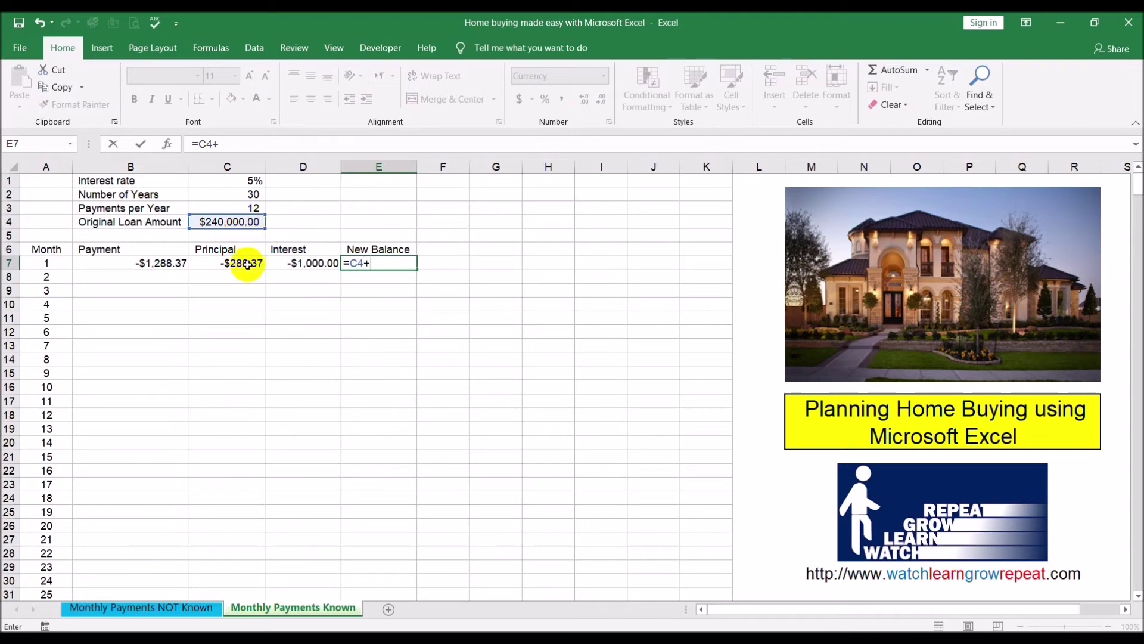
pyautogui.click(224, 264)
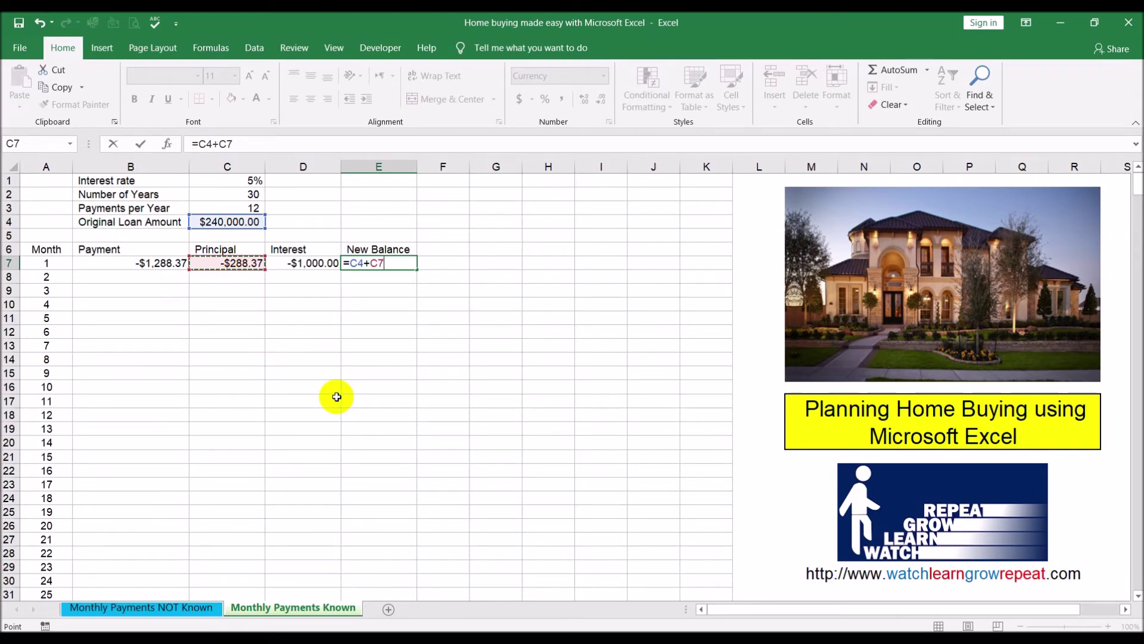
pyautogui.press('Return')
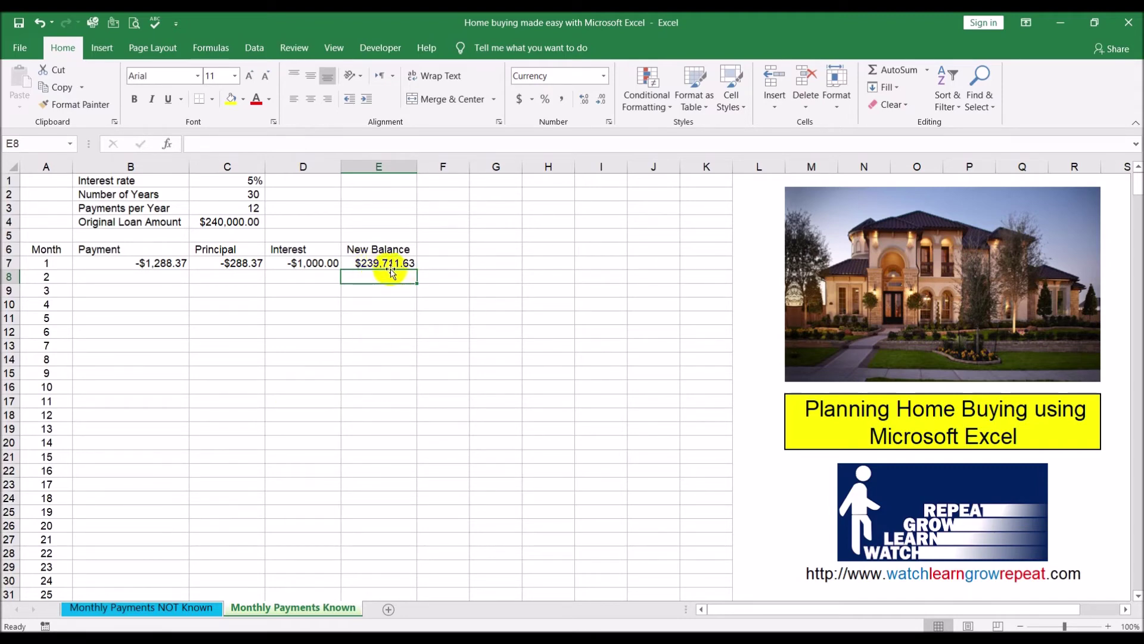
pyautogui.click(196, 607)
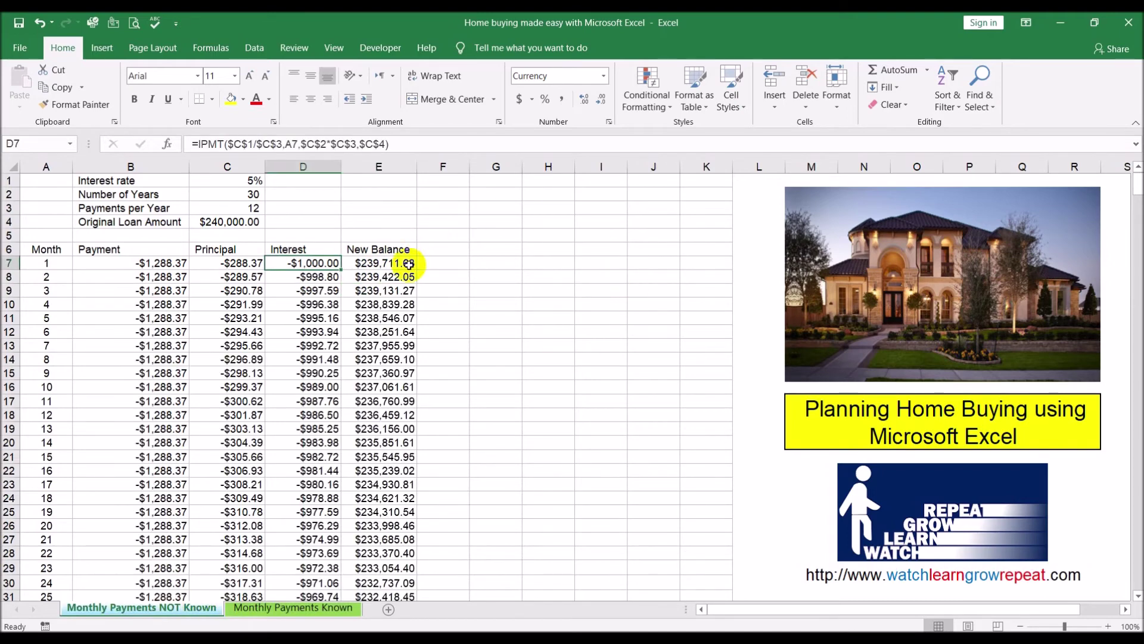
pyautogui.click(262, 606)
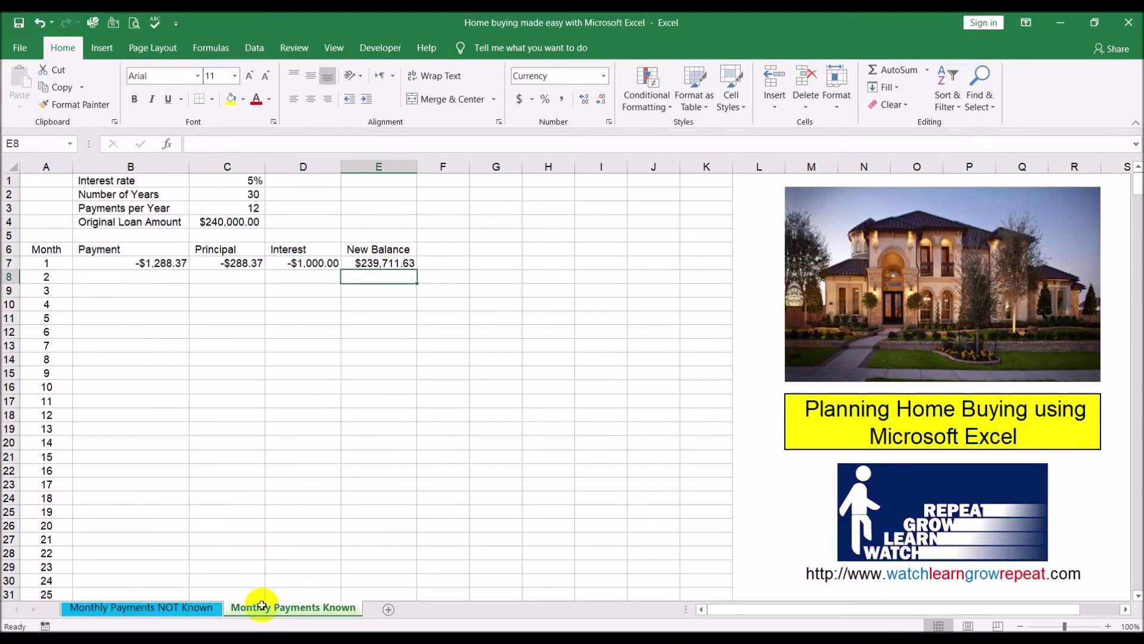
# Copy the known payment from B7 down the Payment column through month 361 and look over the filled column.
pyautogui.click(117, 275)
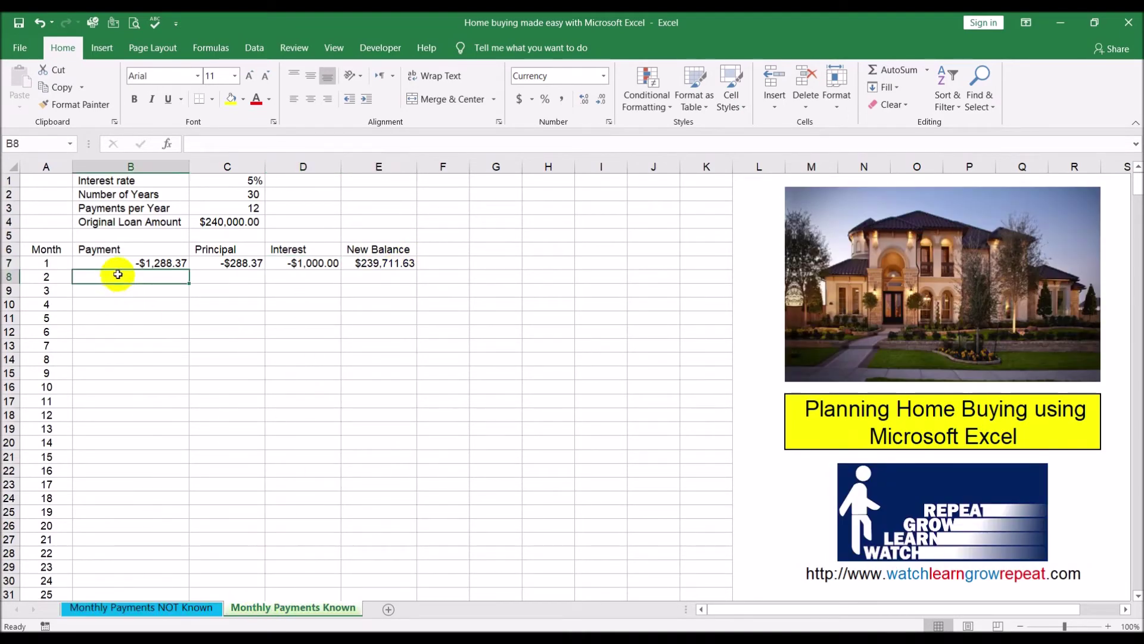
pyautogui.click(142, 263)
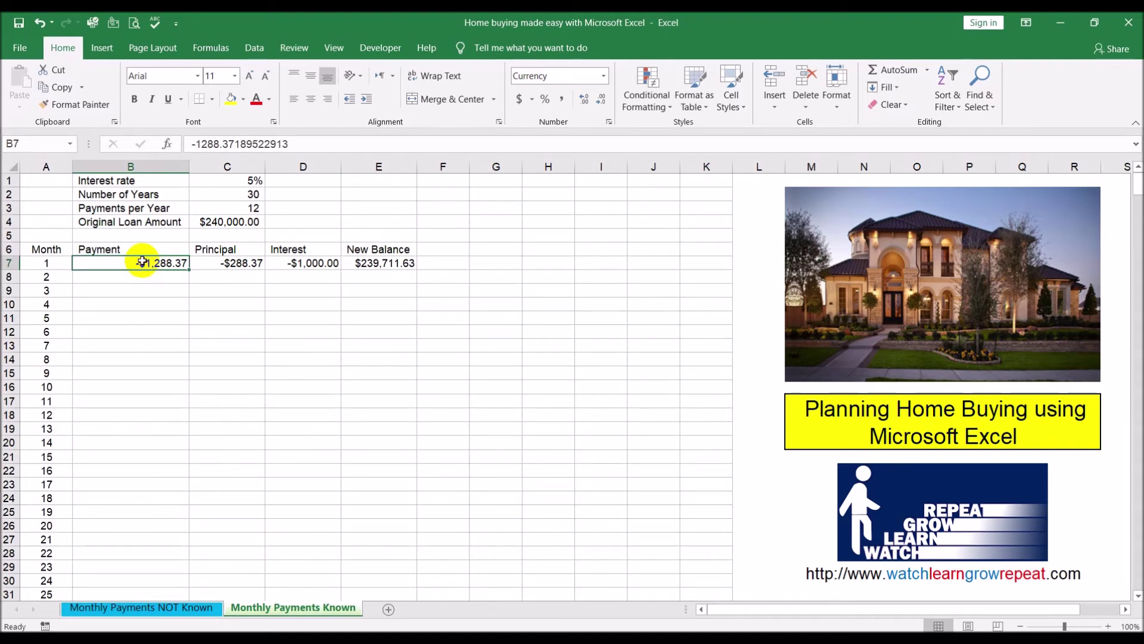
pyautogui.hotkey('ctrl', 'c')
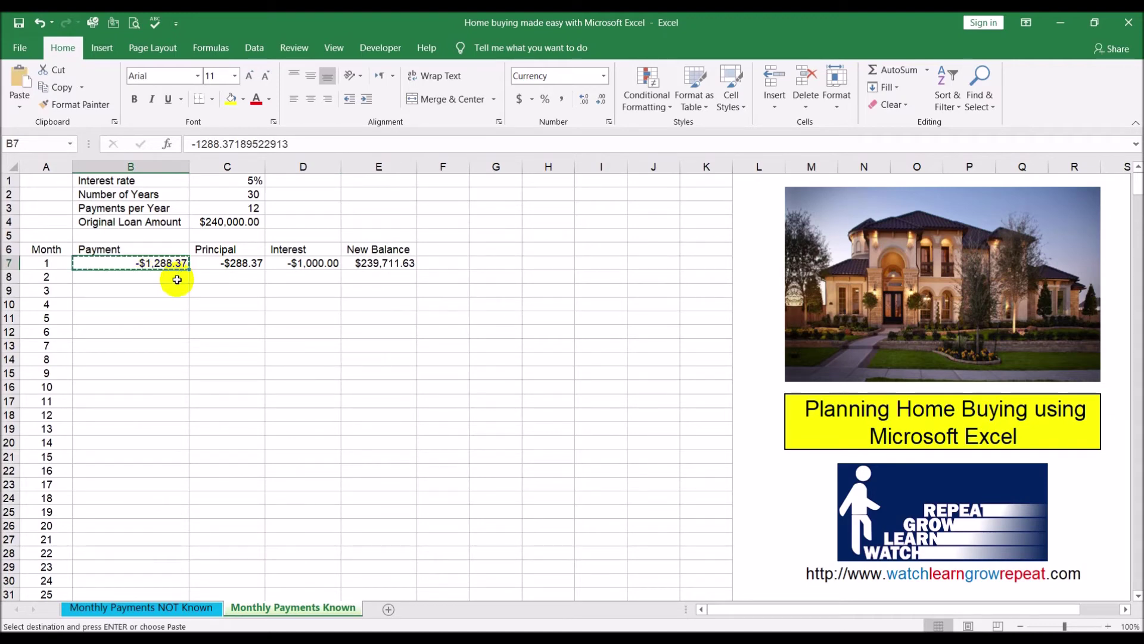
pyautogui.click(49, 277)
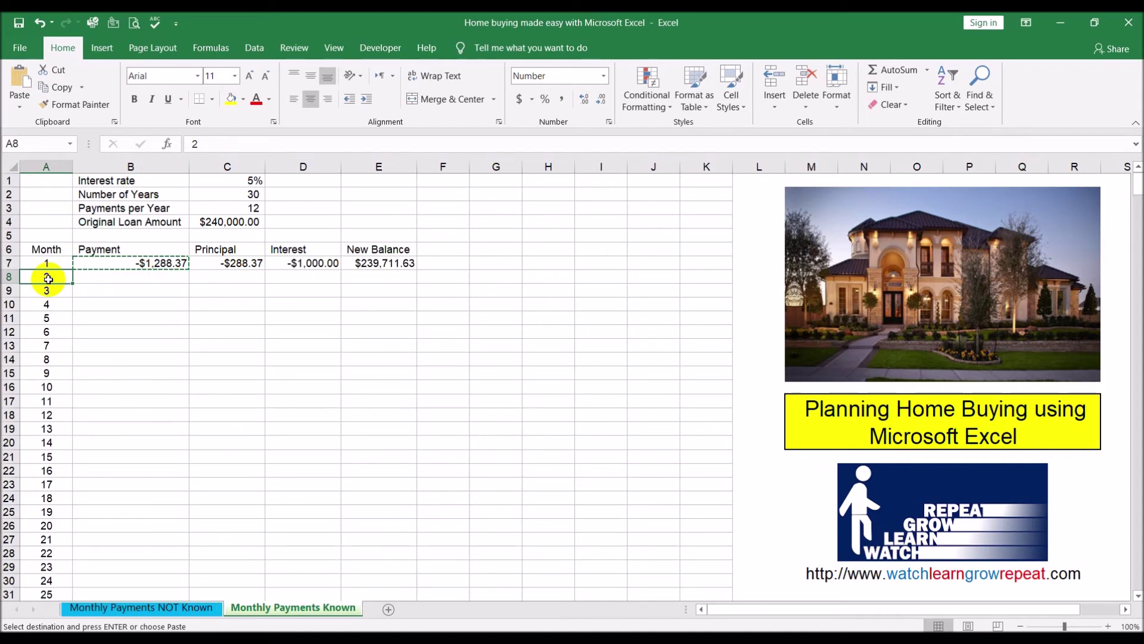
pyautogui.hotkey('ctrl', 'shift', 'Down')
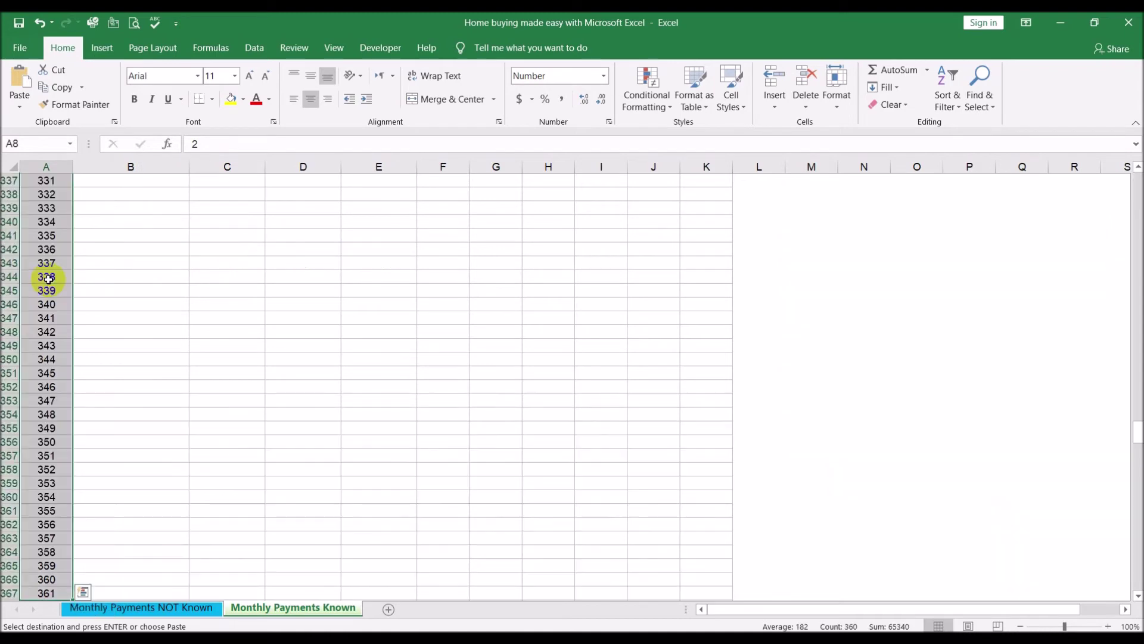
pyautogui.click(151, 594)
pyautogui.hotkey('ctrl', 'shift', 'Up')
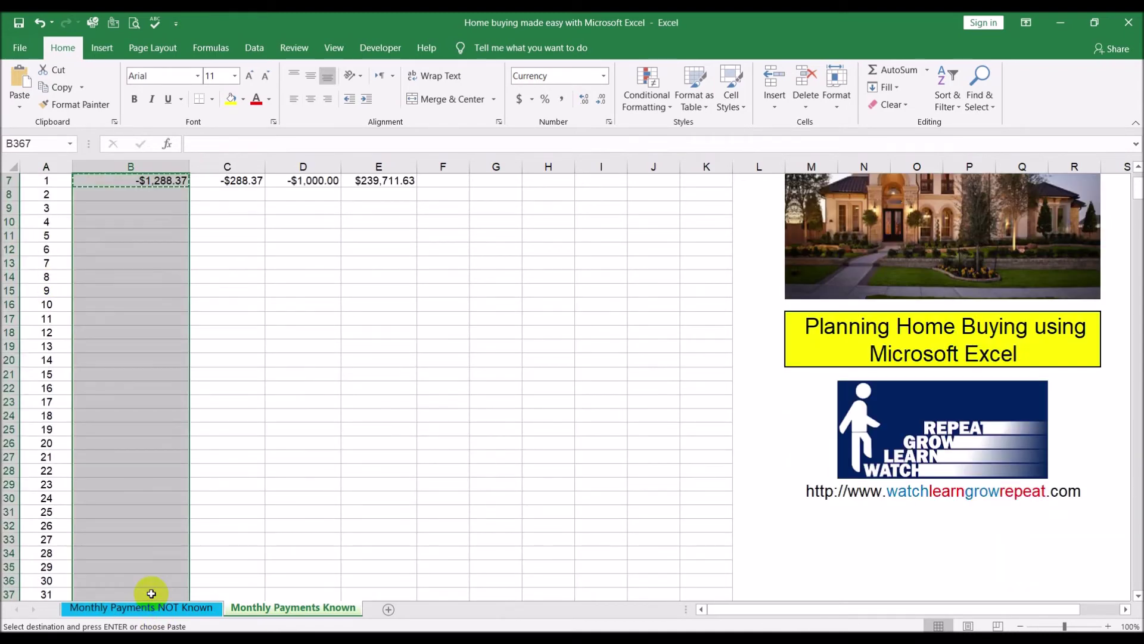
pyautogui.press('Return')
pyautogui.click(145, 384)
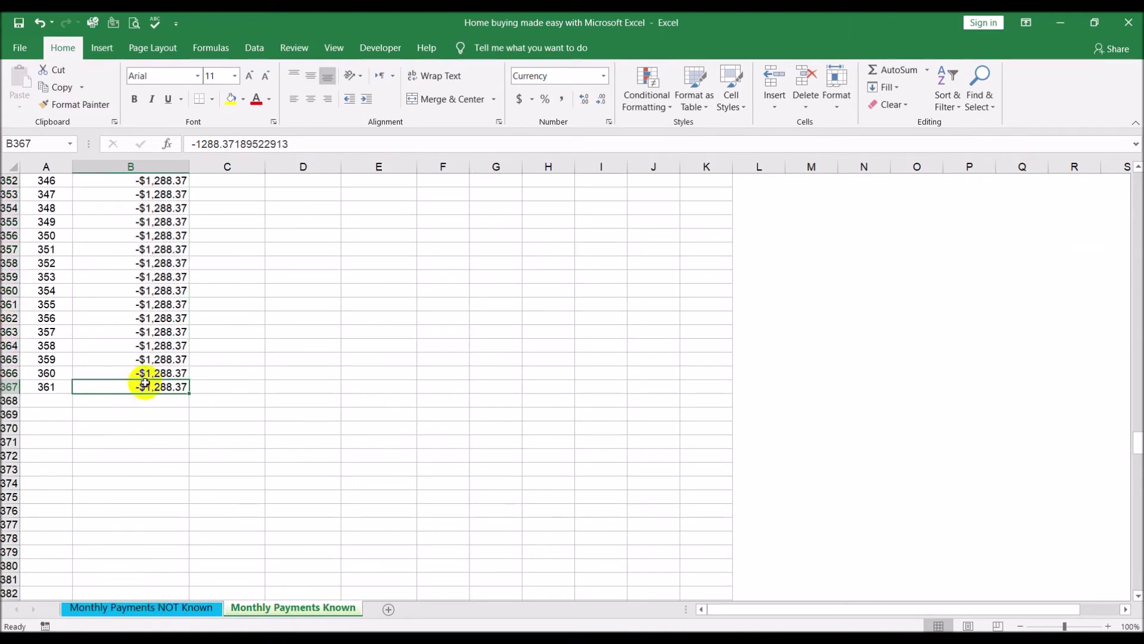
pyautogui.hotkey('ctrl', 'shift', 'Up')
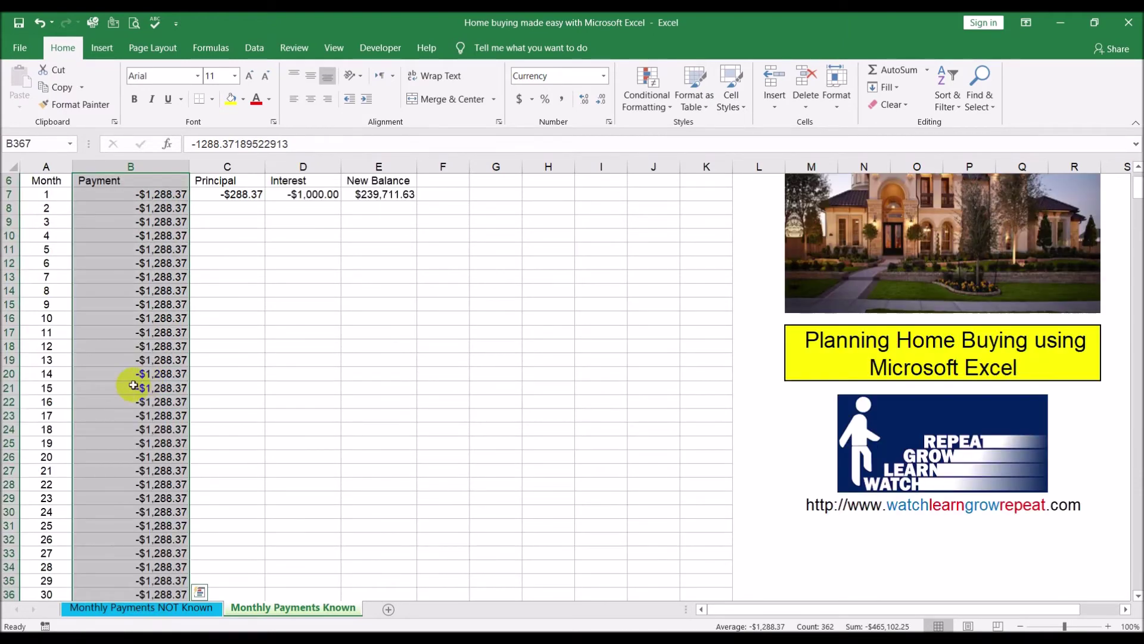
pyautogui.click(134, 262)
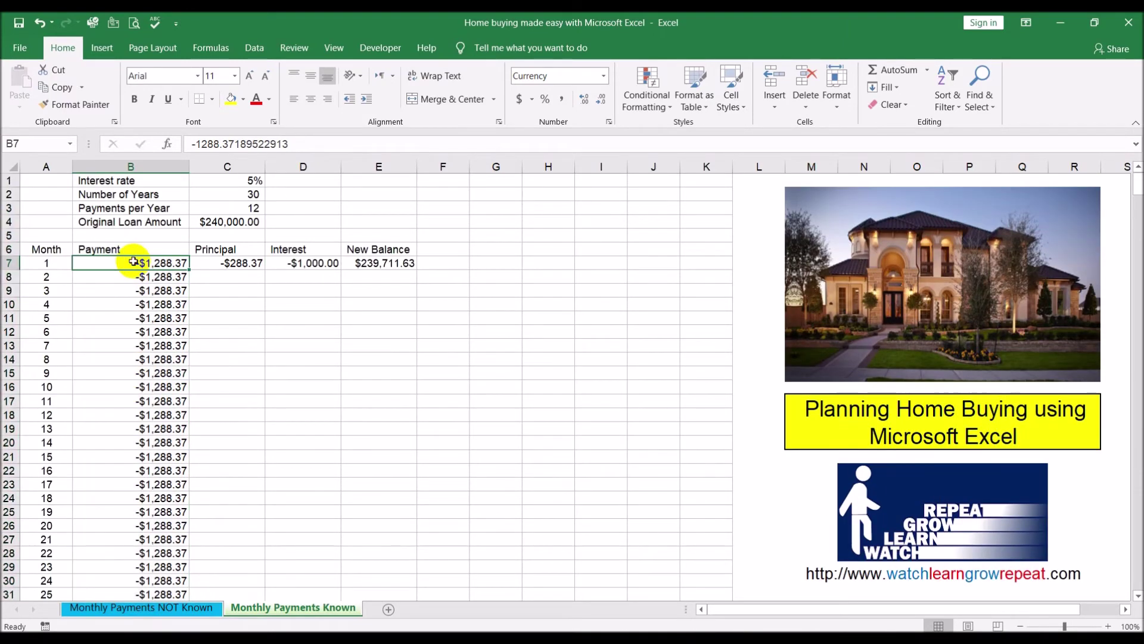
# Review month 1's principal formula in C7 and the cells referenced by the interest formula in D7.
pyautogui.click(248, 277)
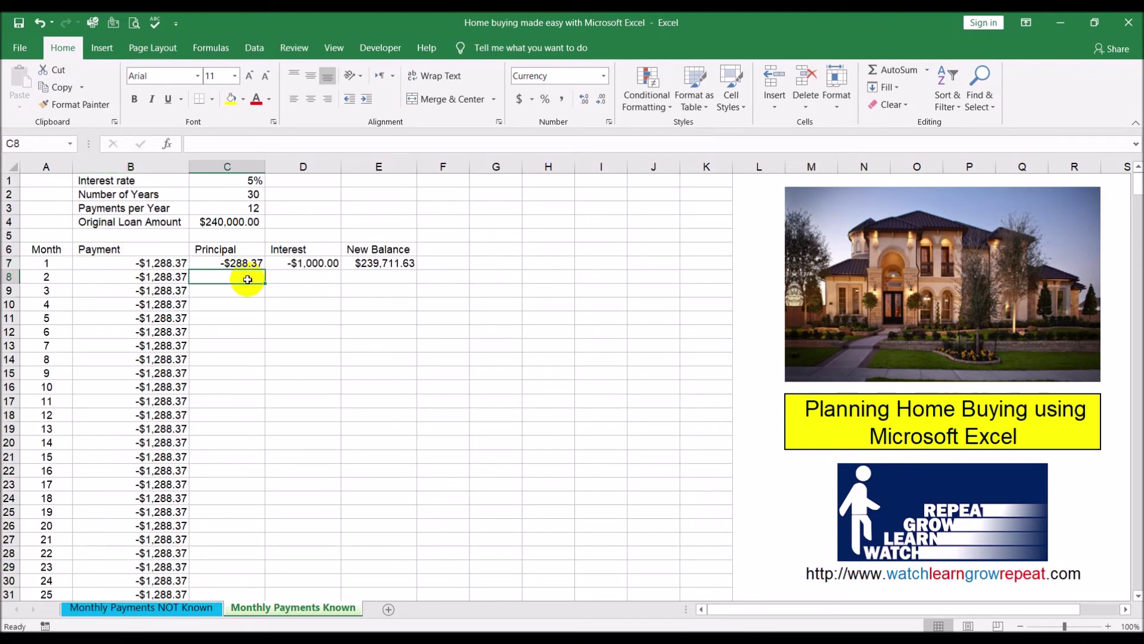
pyautogui.click(249, 264)
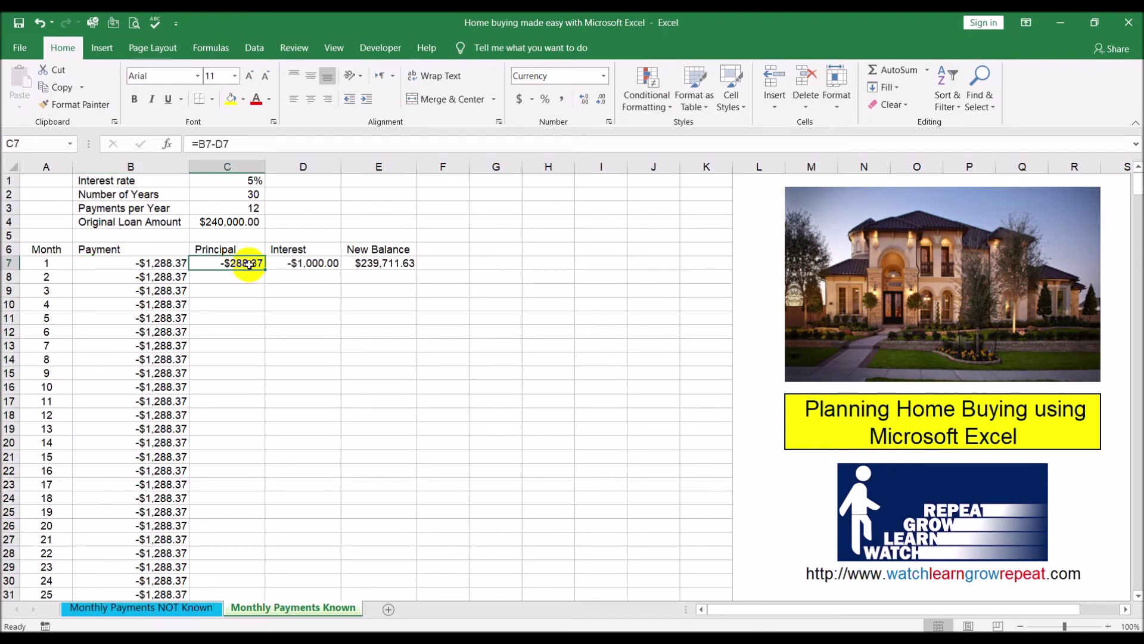
pyautogui.click(301, 267)
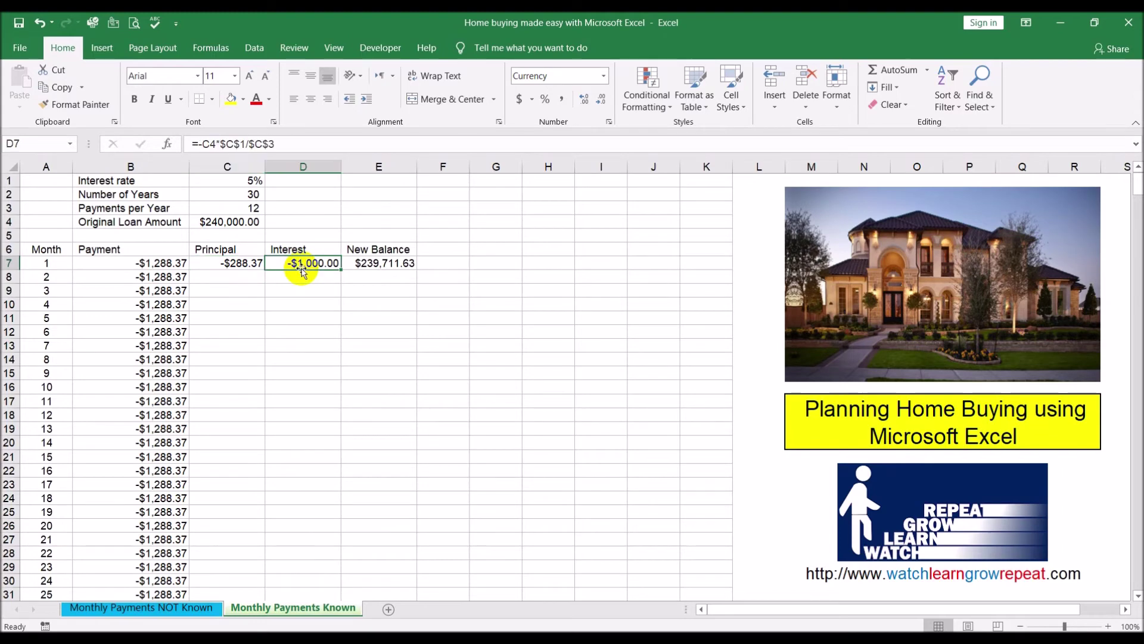
pyautogui.click(314, 145)
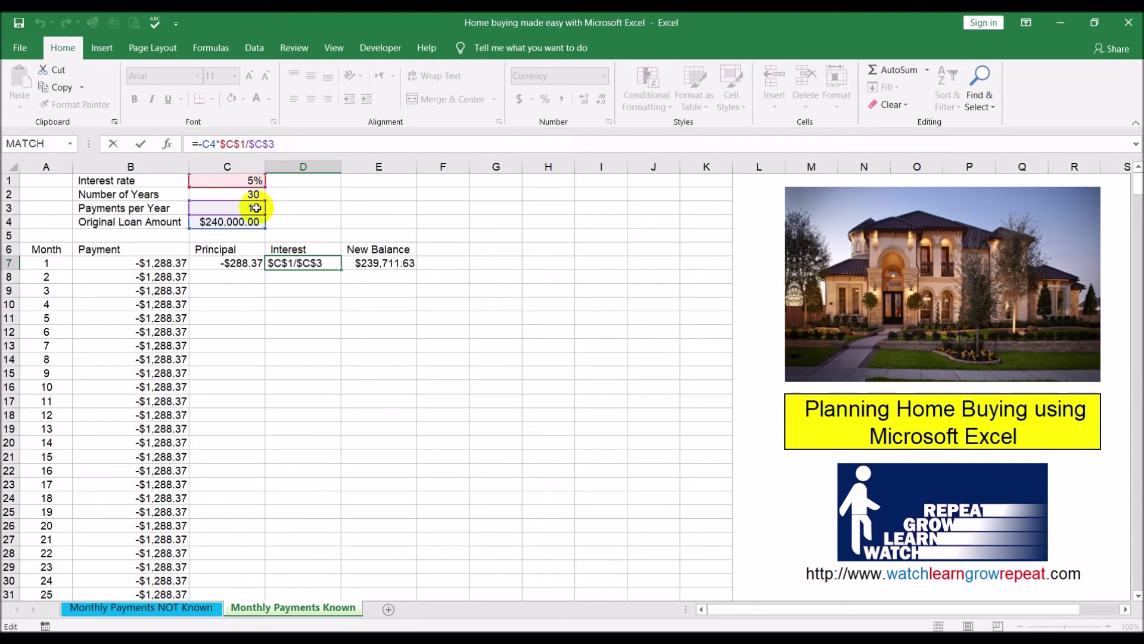
pyautogui.hotkey('ctrl', 'Return')
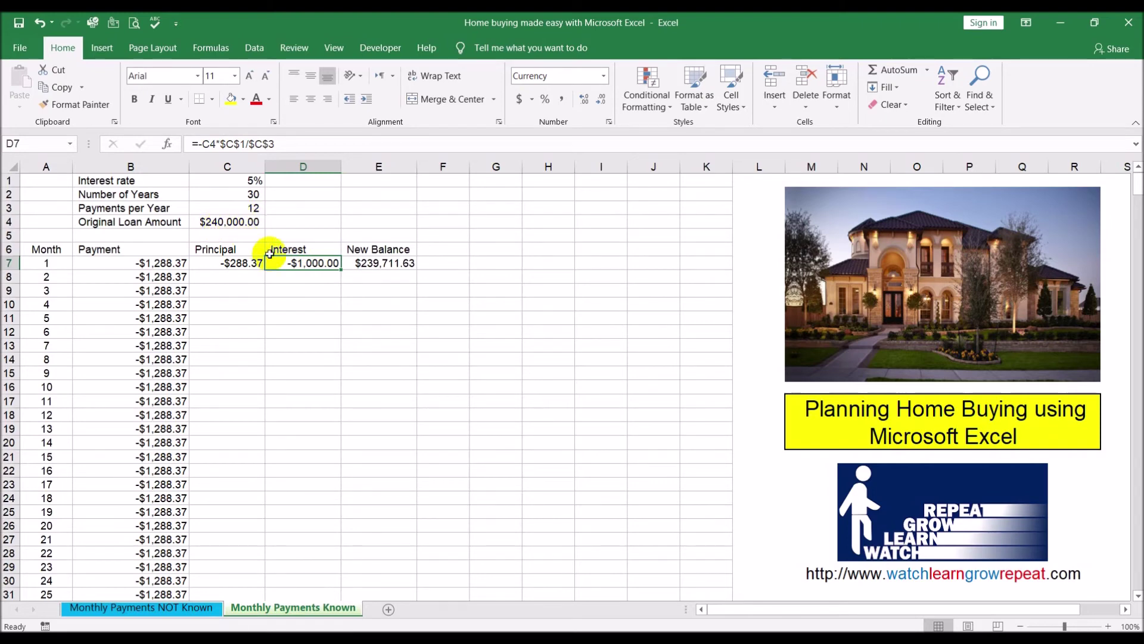
# Enter month 2's interest formula =-E7*$C$1/$C$3 in D8, with absolute references to the interest rate and payments per year.
pyautogui.click(290, 278)
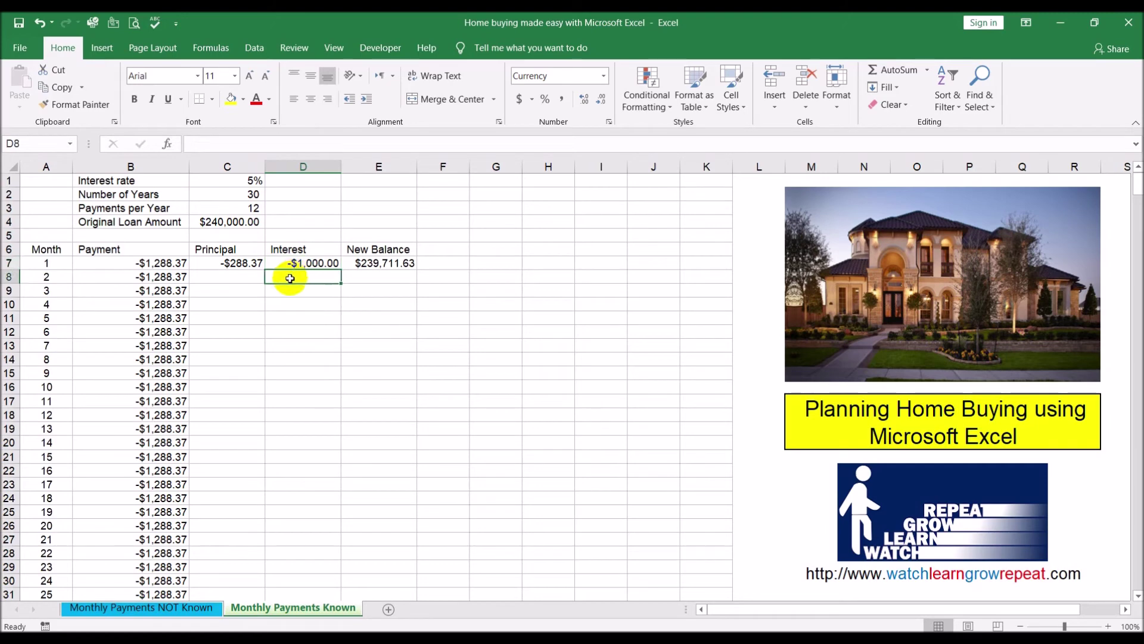
pyautogui.write('=-')
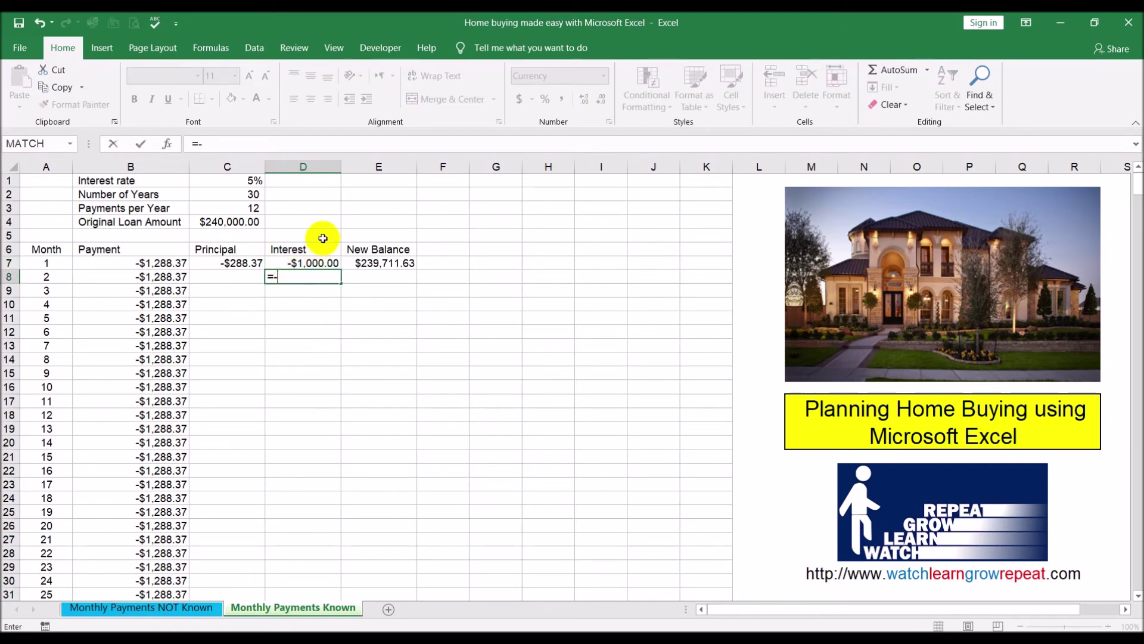
pyautogui.click(244, 179)
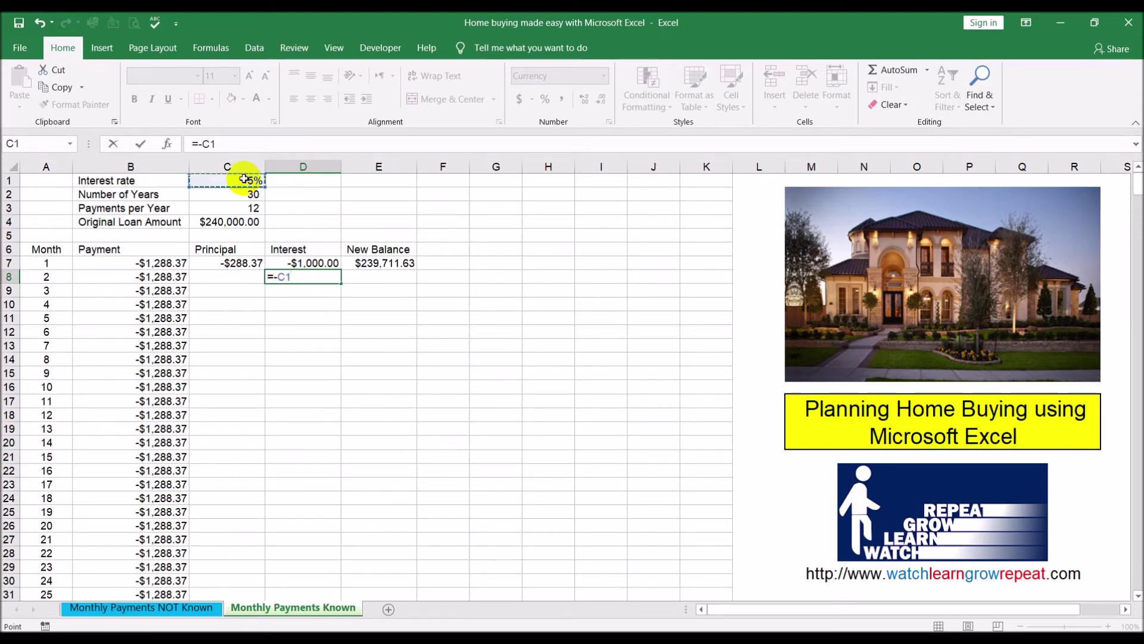
pyautogui.press('F4')
pyautogui.write('/')
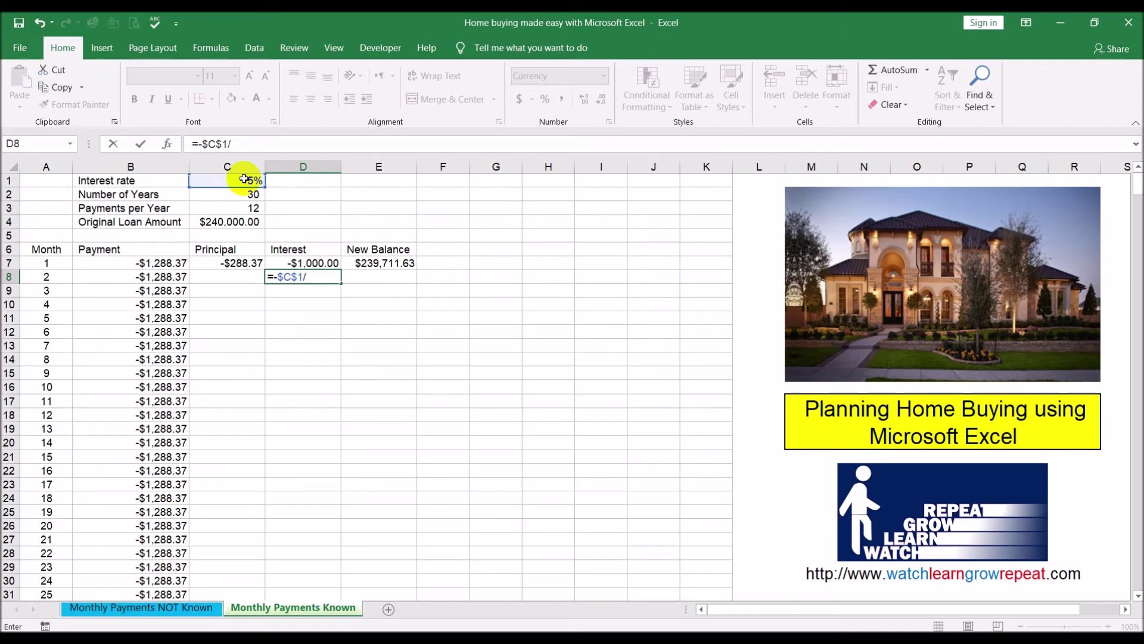
pyautogui.click(241, 210)
pyautogui.press('F4')
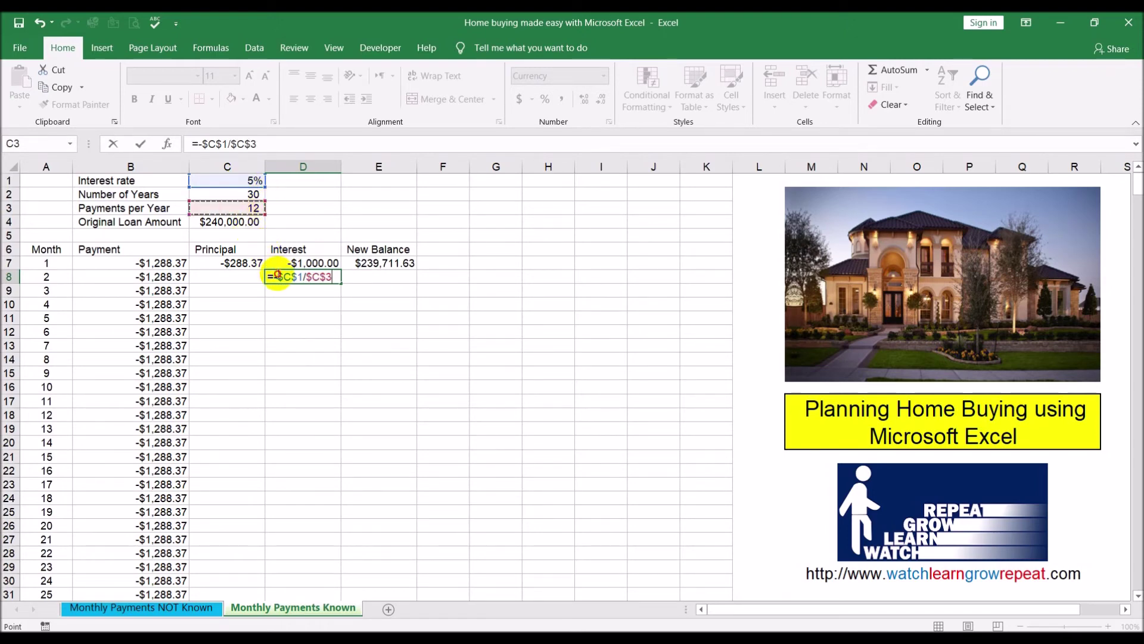
pyautogui.click(277, 276)
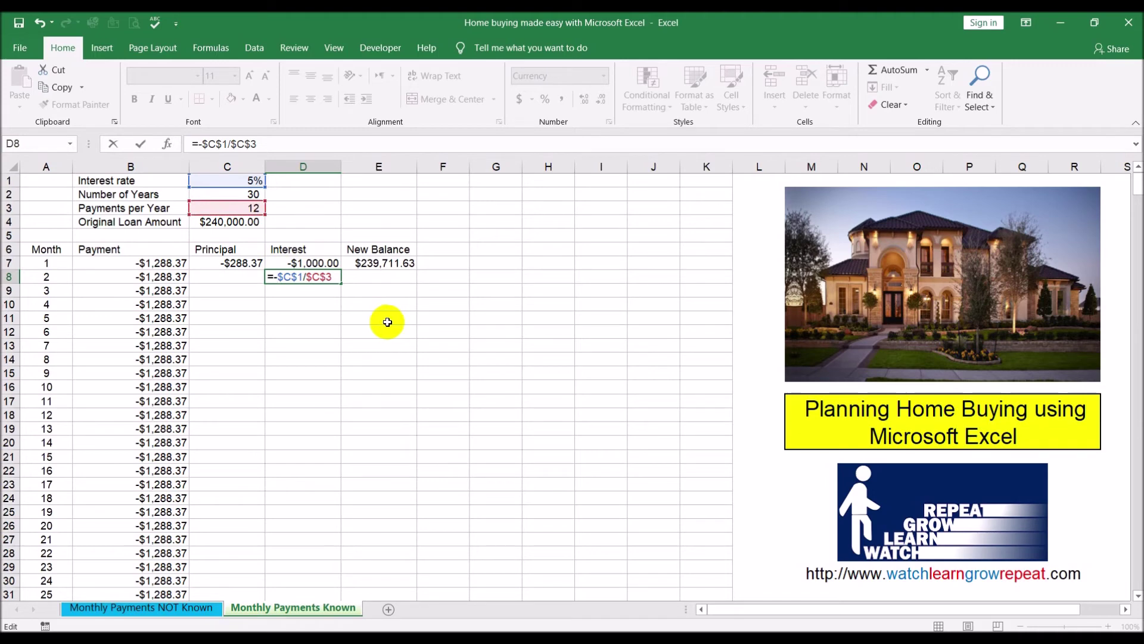
pyautogui.click(387, 264)
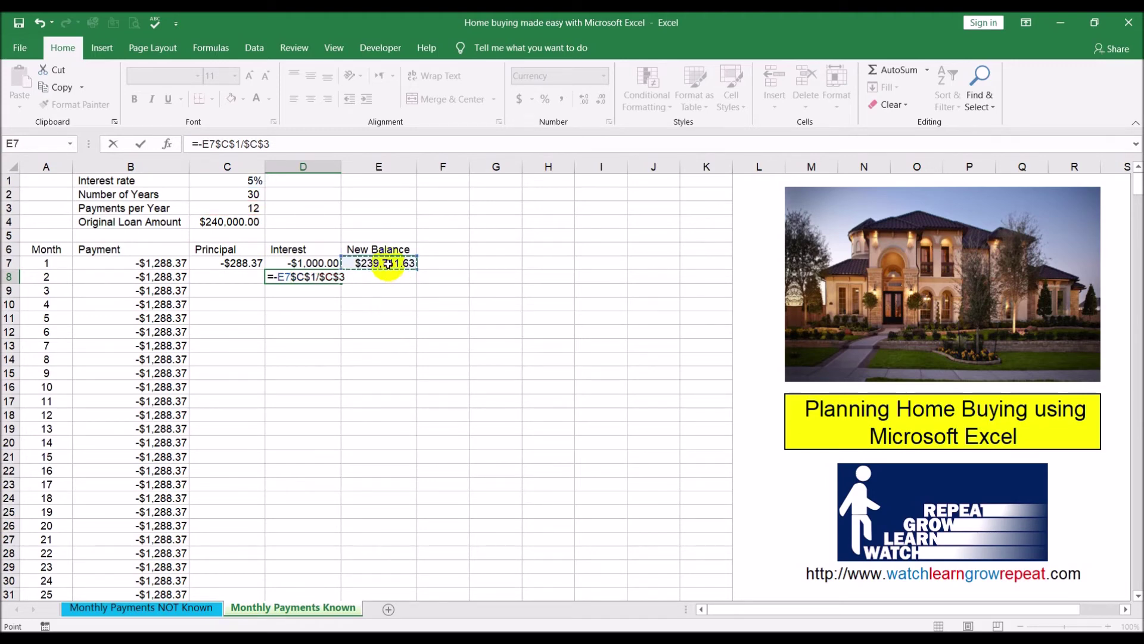
pyautogui.write('*')
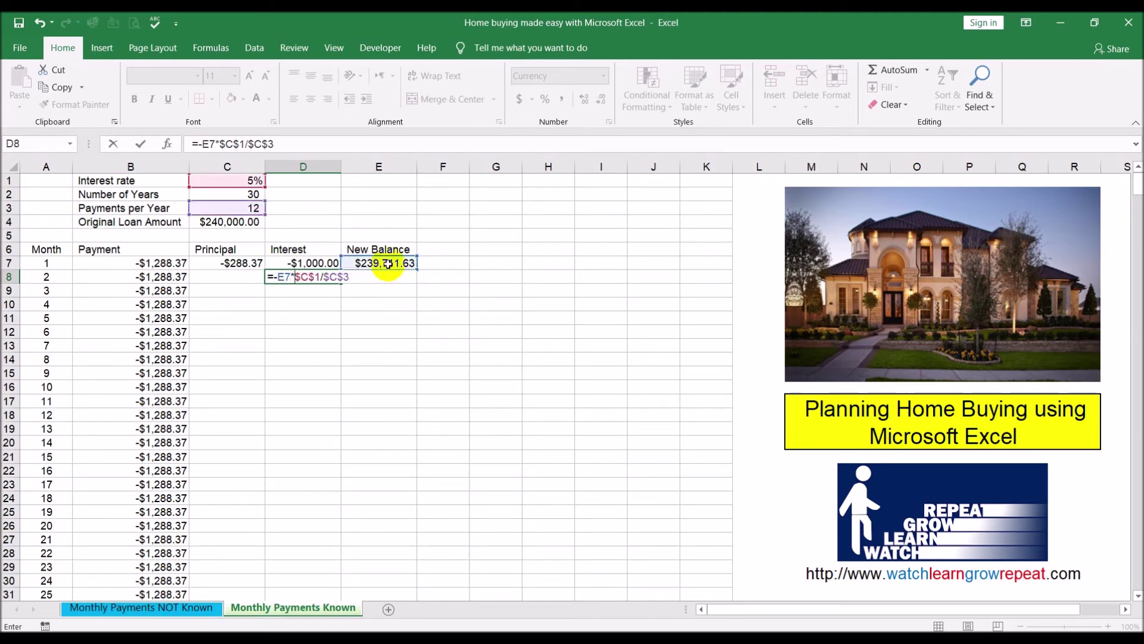
pyautogui.press('Return')
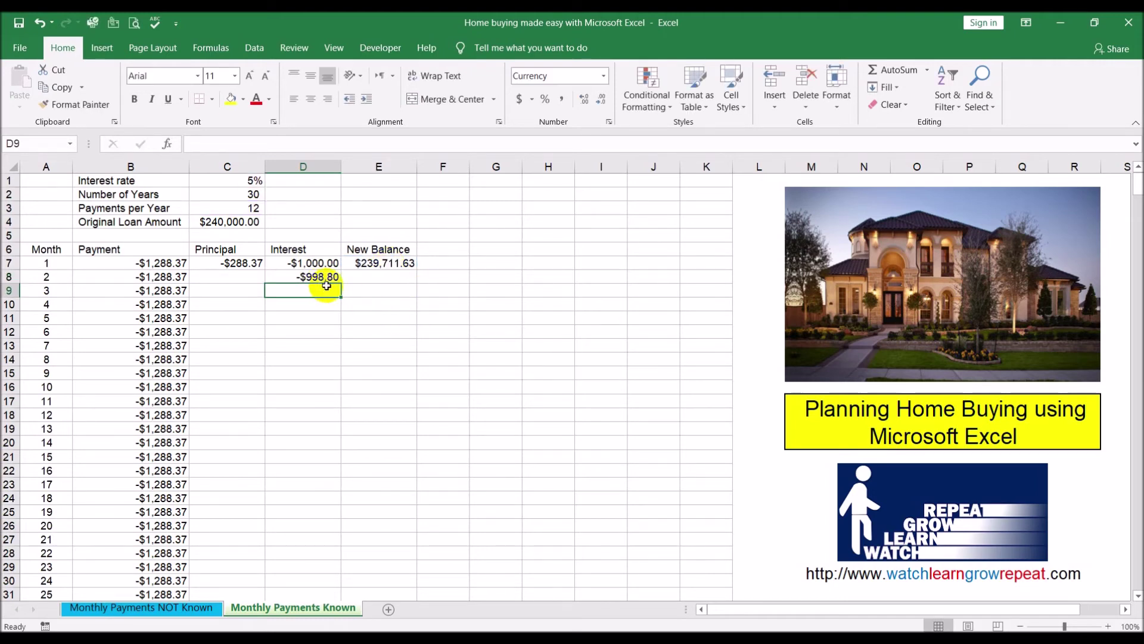
# Check month 2's interest against D8 on the Monthly Payments NOT Known sheet, and return to Monthly Payments Known.
pyautogui.click(187, 607)
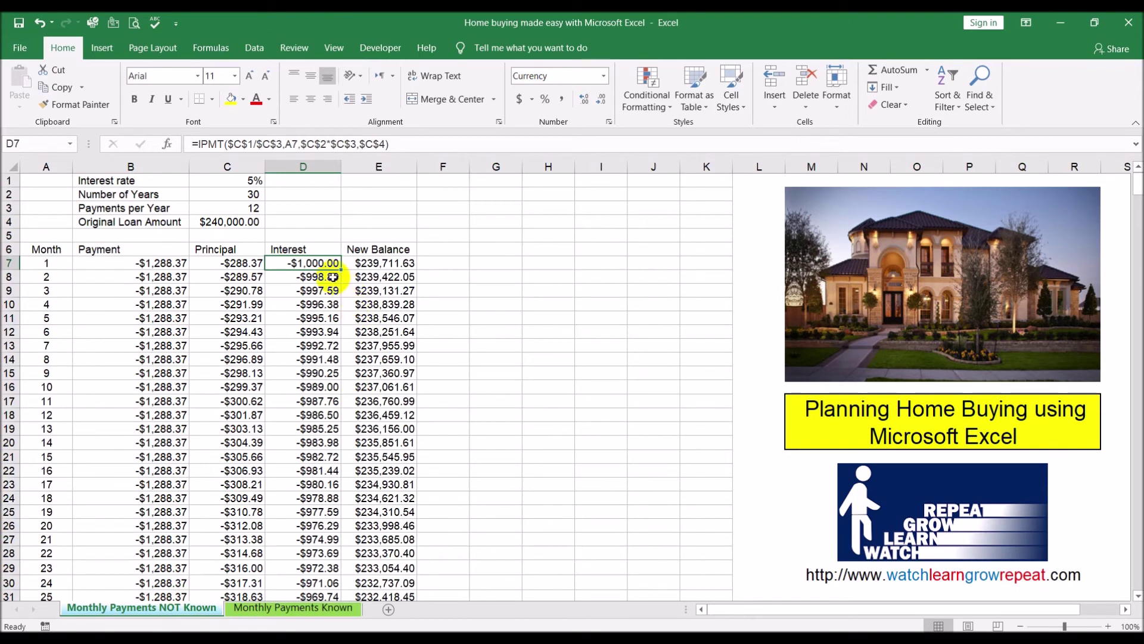
pyautogui.click(325, 277)
pyautogui.click(250, 607)
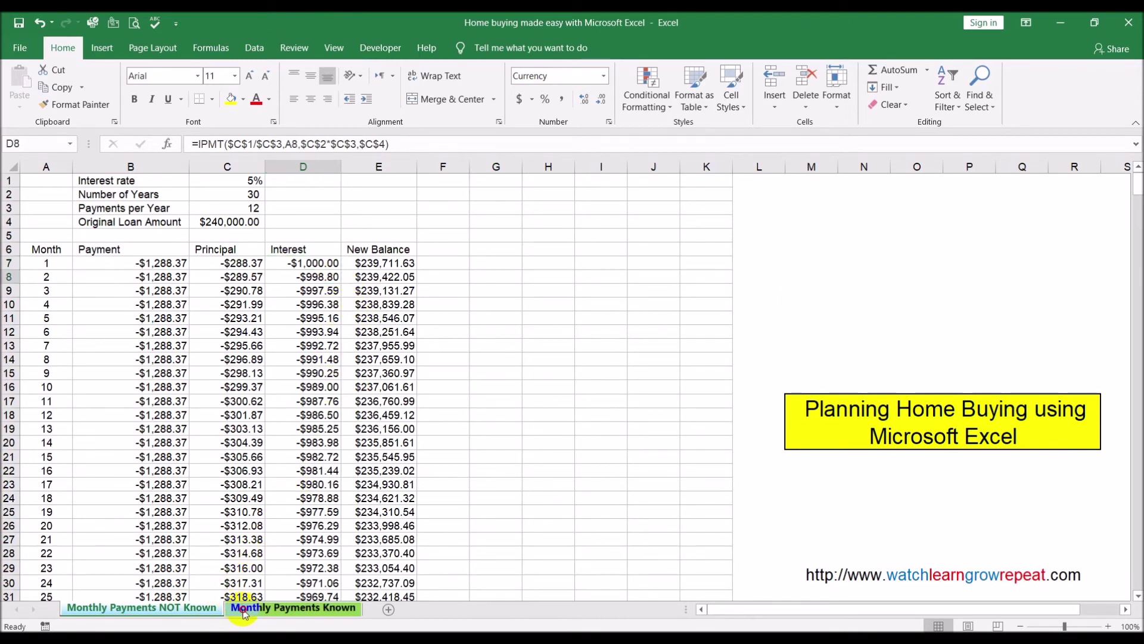
# Copy the principal formula from C7 to C8 for month 2 and compare the result with the Monthly Payments NOT Known sheet.
pyautogui.click(245, 264)
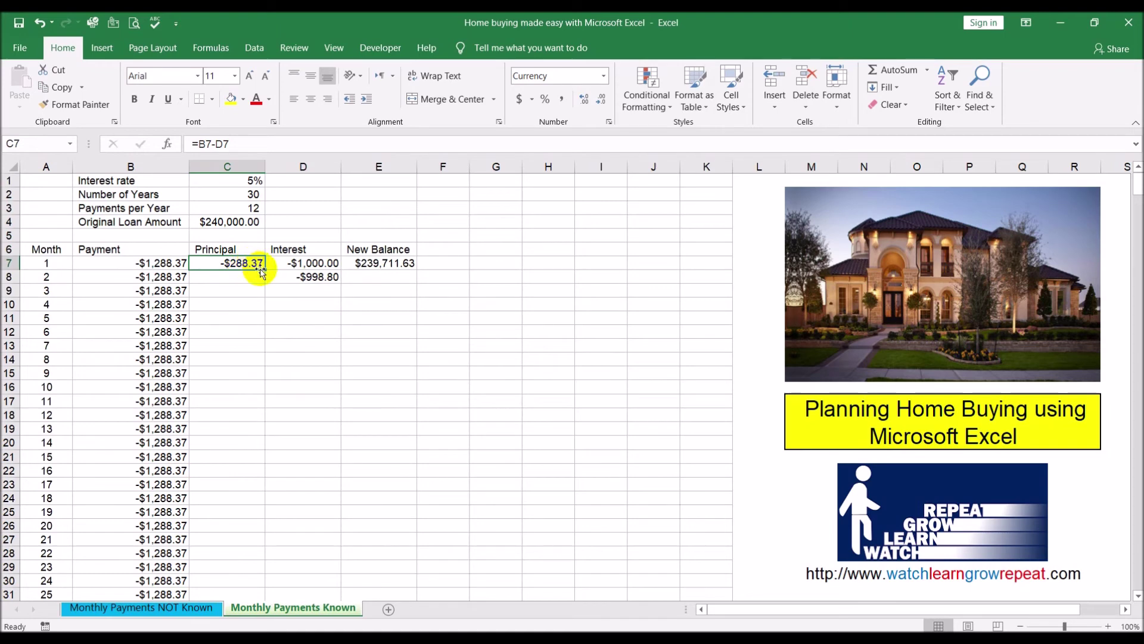
pyautogui.moveTo(264, 268); pyautogui.dragTo(262, 280)
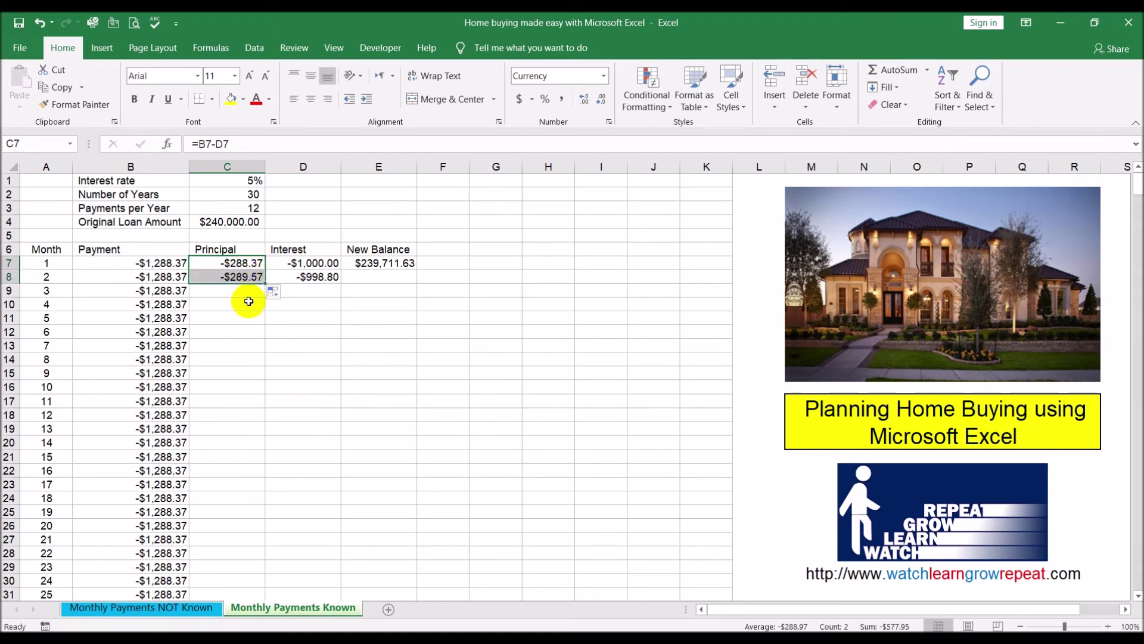
pyautogui.click(234, 341)
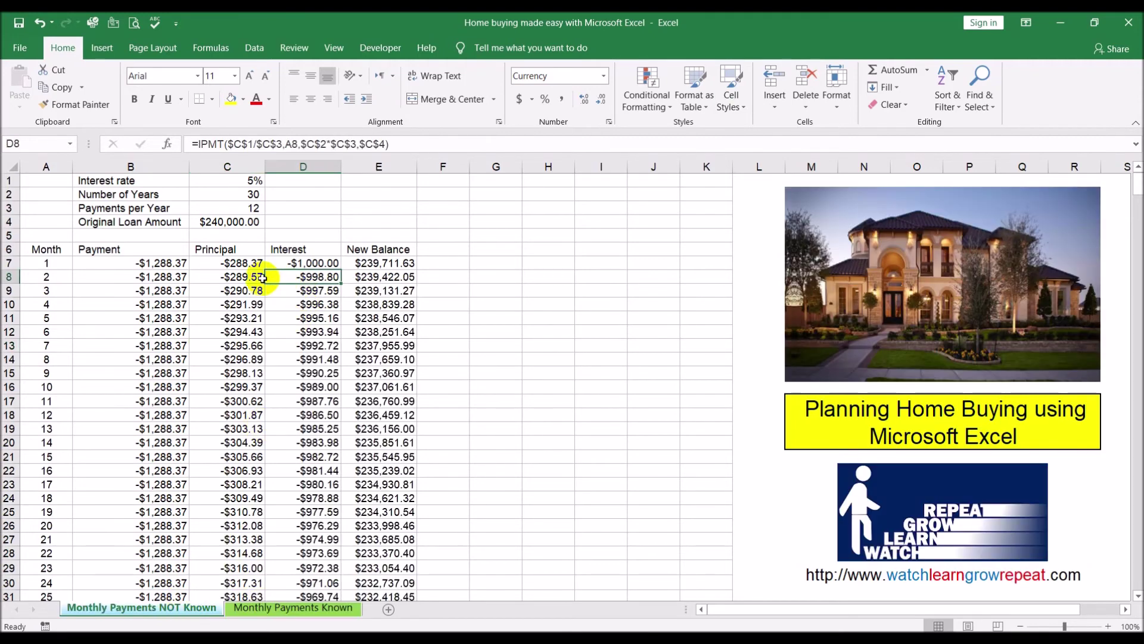
pyautogui.click(242, 276)
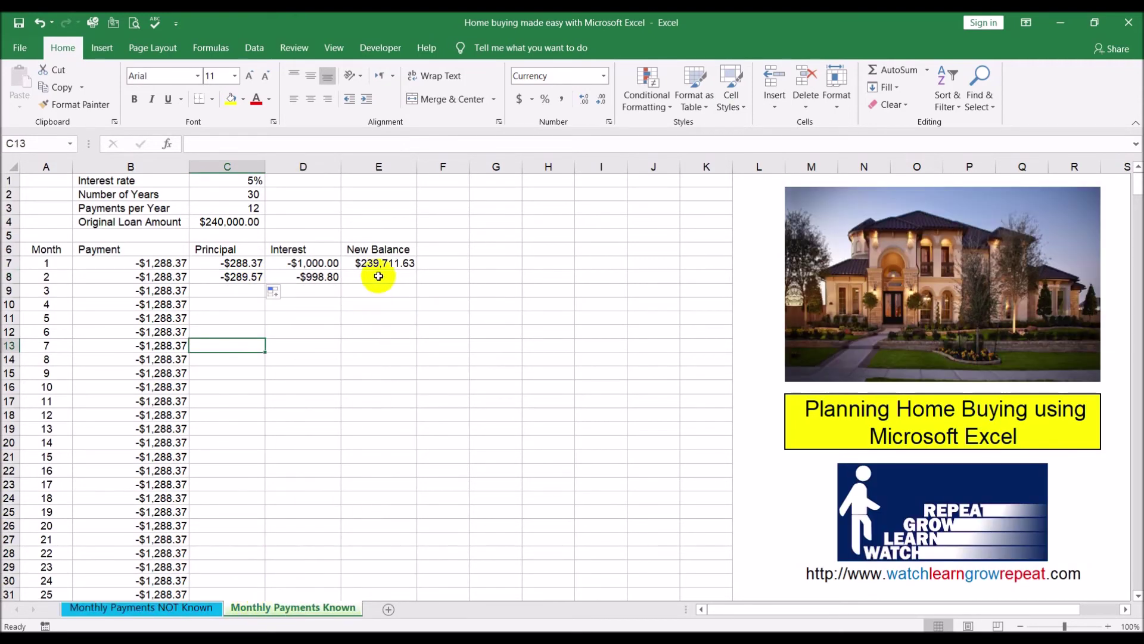
# Enter month 2's new balance formula =E7+C8 in E8.
pyautogui.click(381, 264)
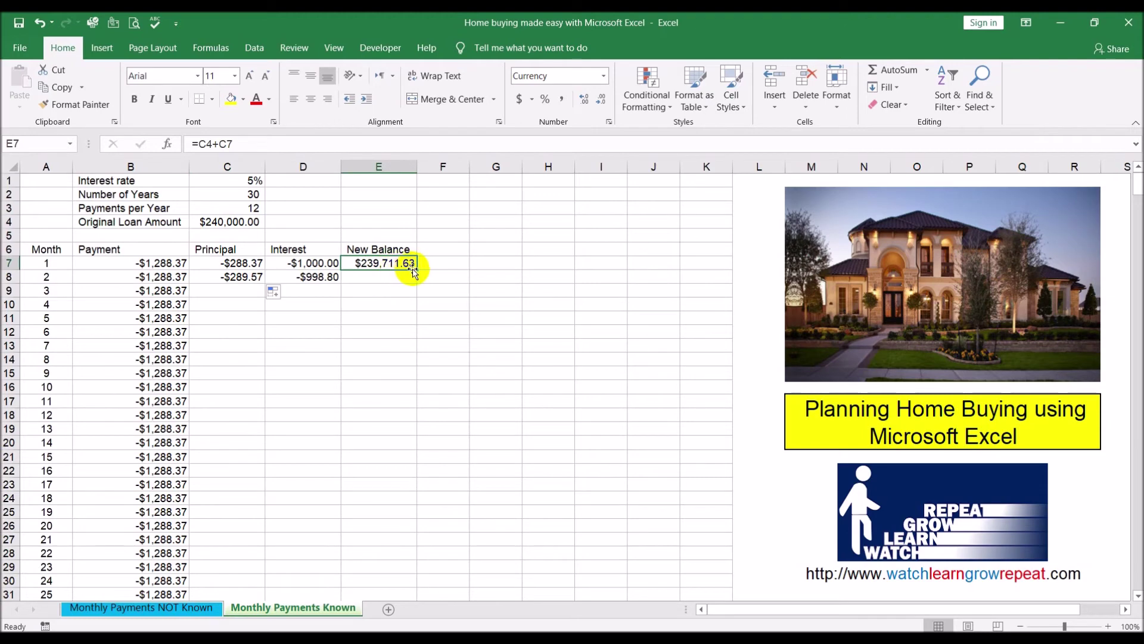
pyautogui.click(390, 277)
pyautogui.write('=')
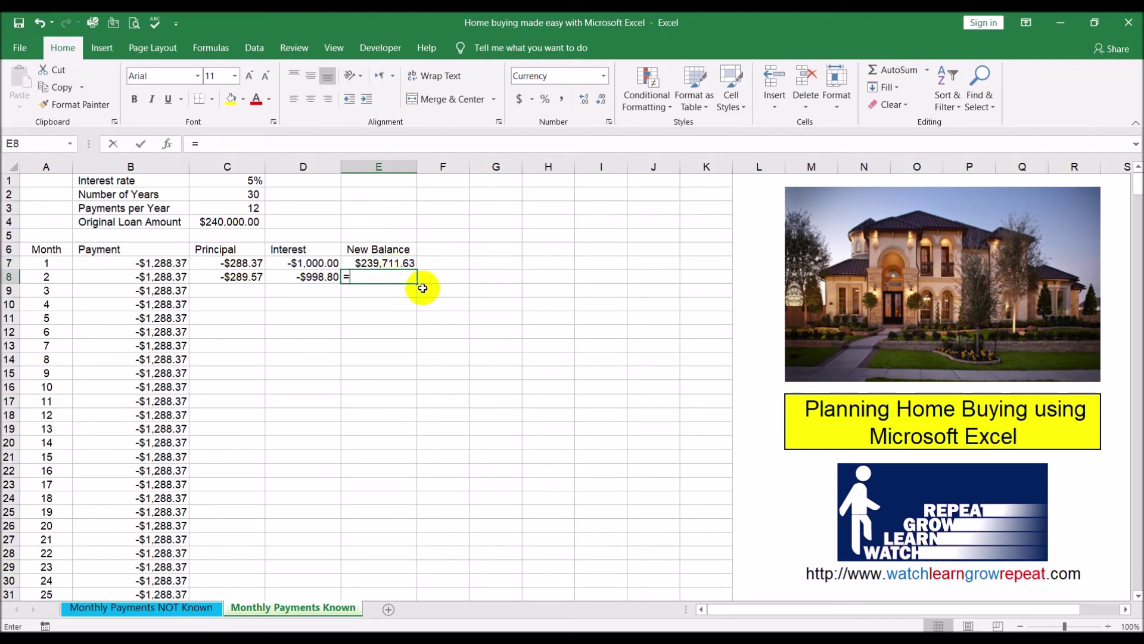
pyautogui.click(398, 262)
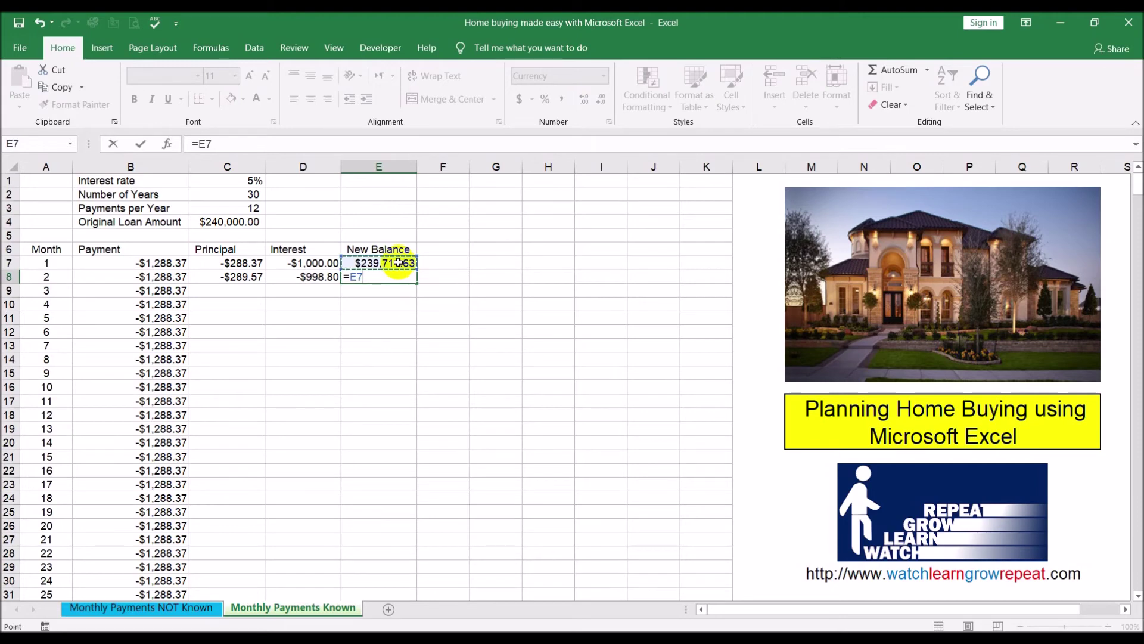
pyautogui.write('+')
pyautogui.click(228, 276)
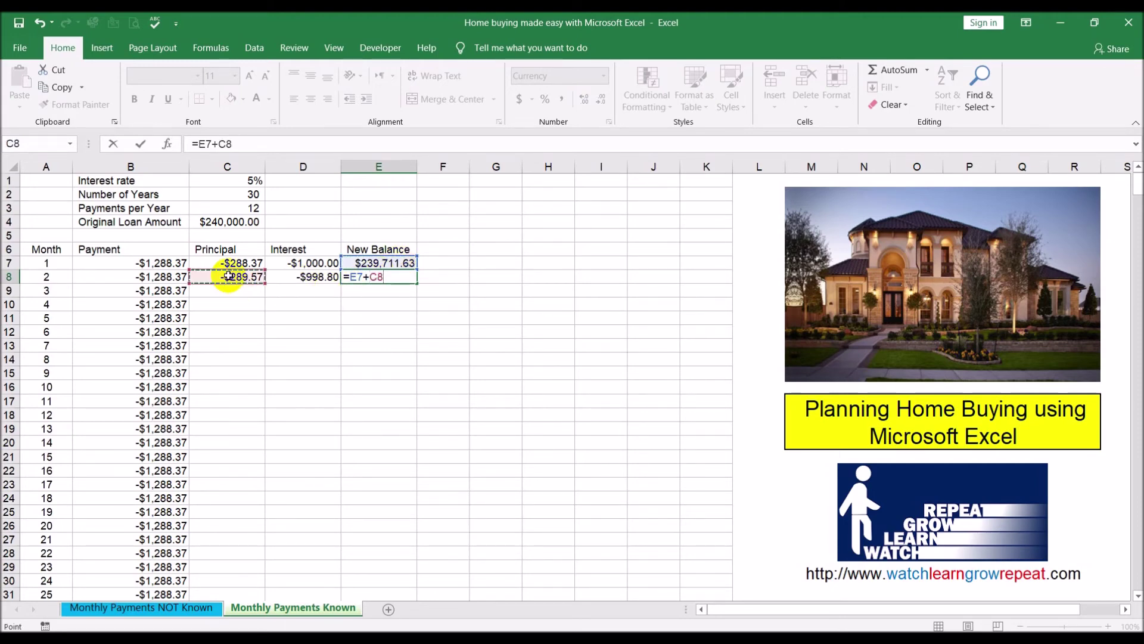
pyautogui.press('Return')
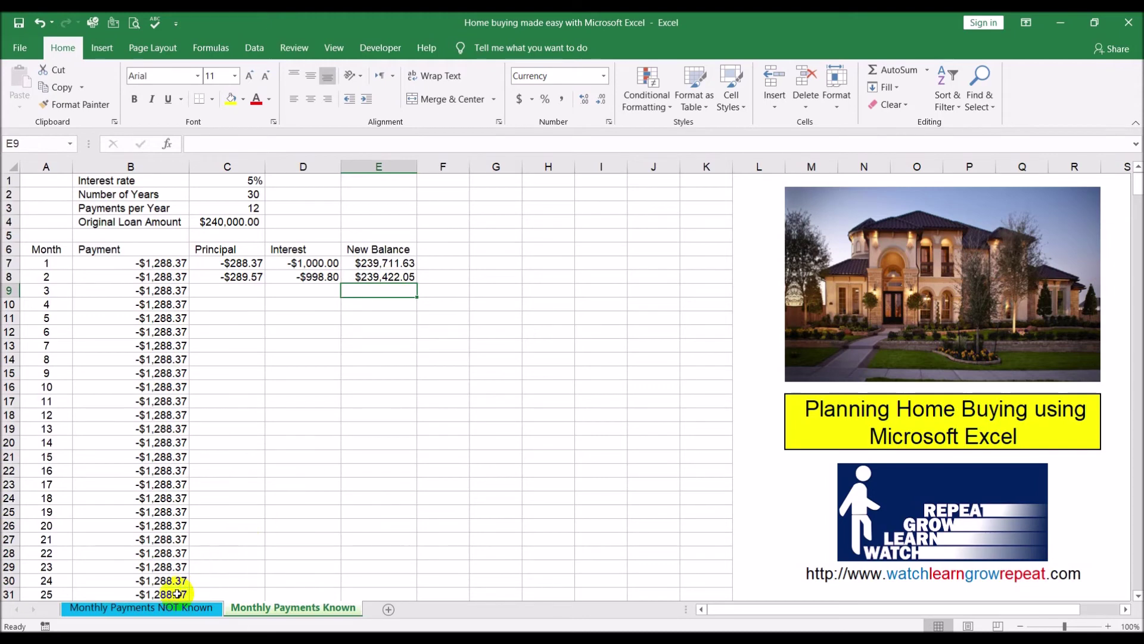
# Check month 2's new balance against E8 on the Monthly Payments NOT Known sheet, and return to Monthly Payments Known.
pyautogui.click(163, 607)
pyautogui.click(407, 277)
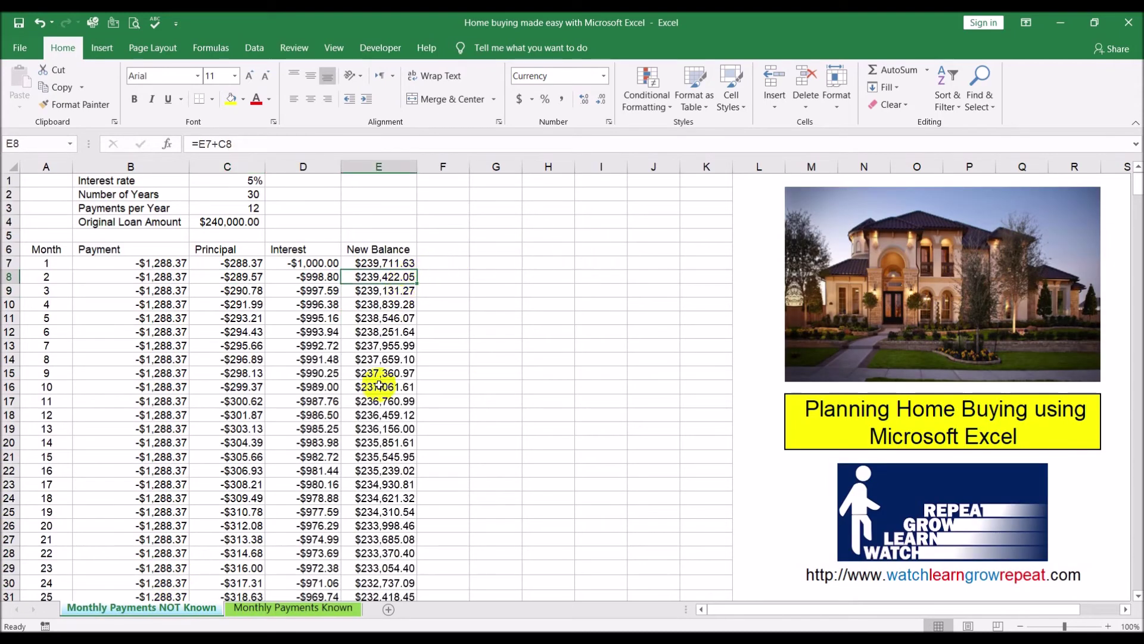
pyautogui.click(256, 608)
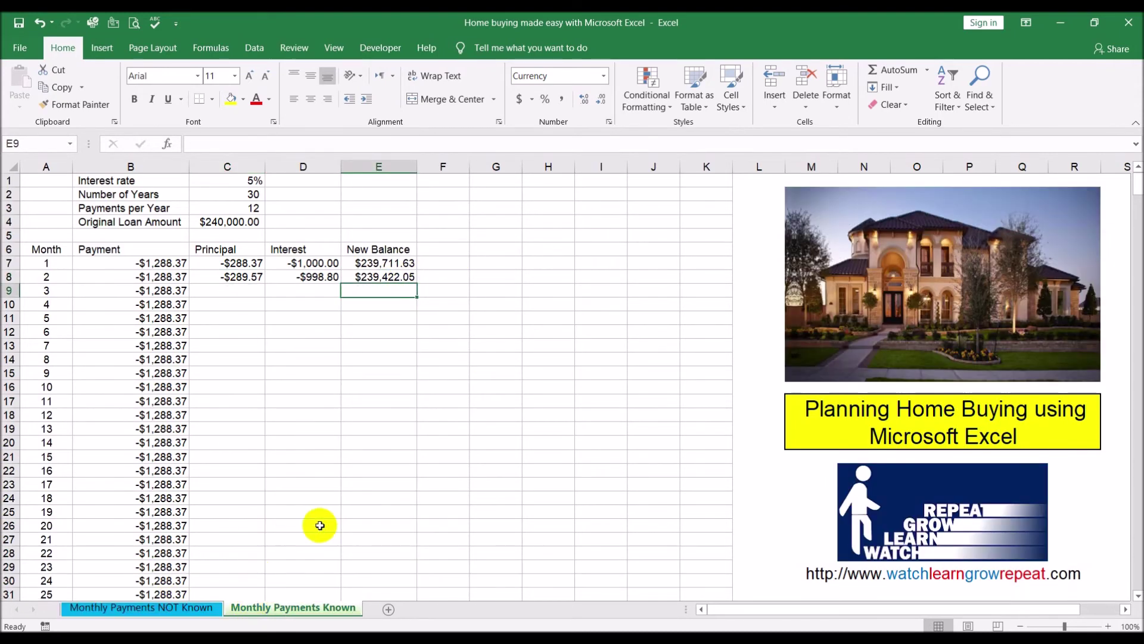
# Copy month 2's principal formula from C8 down the Principal column through month 361, checking the cells it references.
pyautogui.click(249, 277)
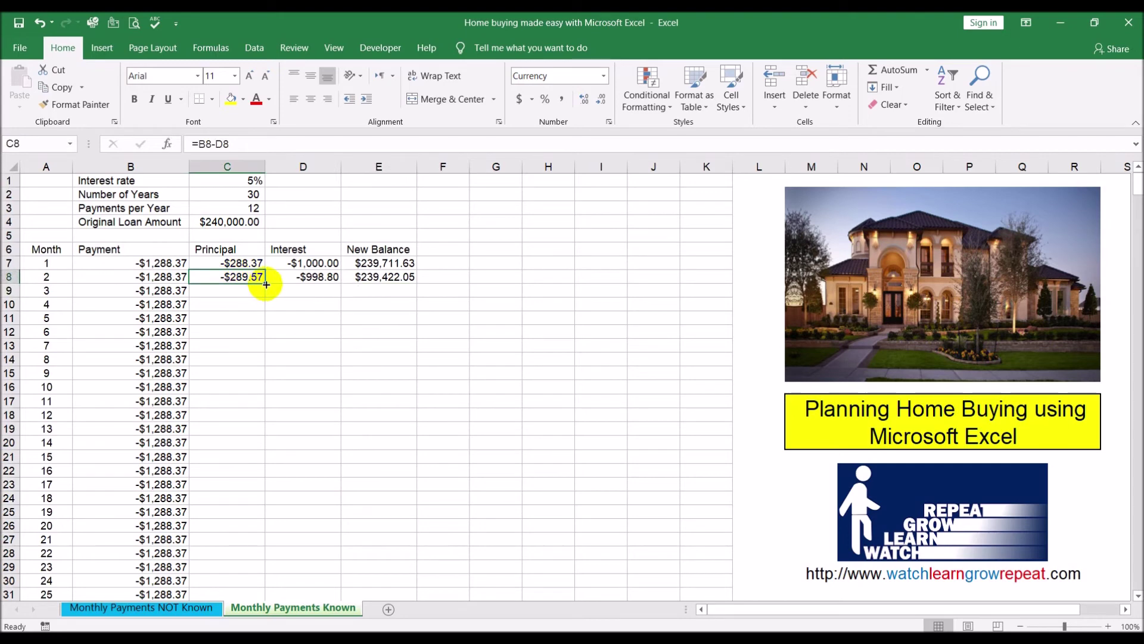
pyautogui.doubleClick(265, 283)
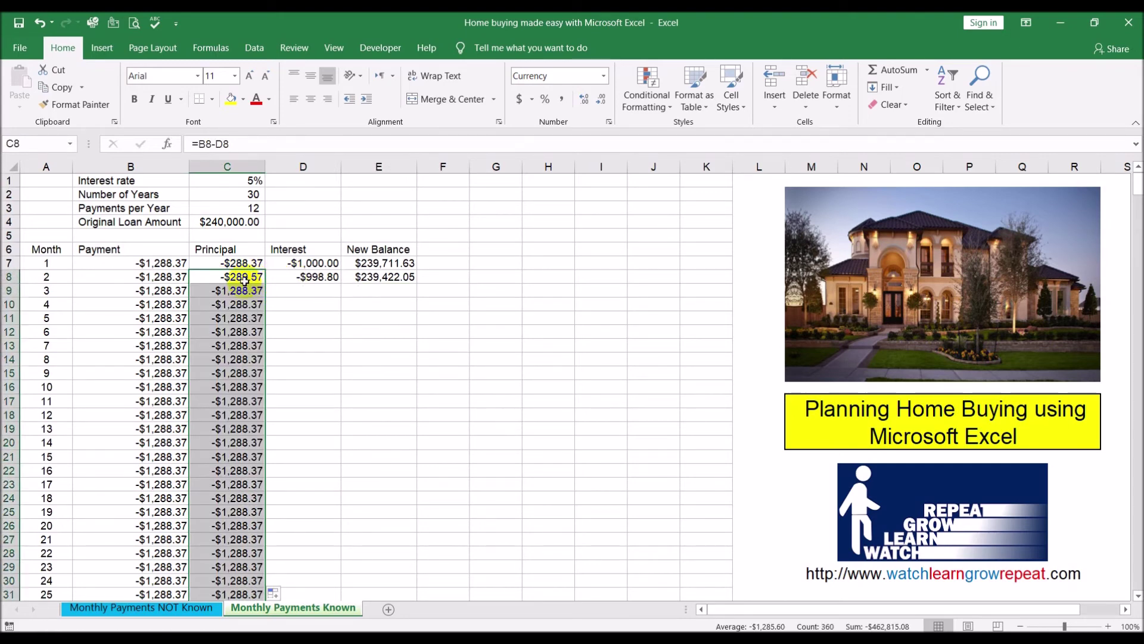
pyautogui.click(244, 280)
pyautogui.click(242, 143)
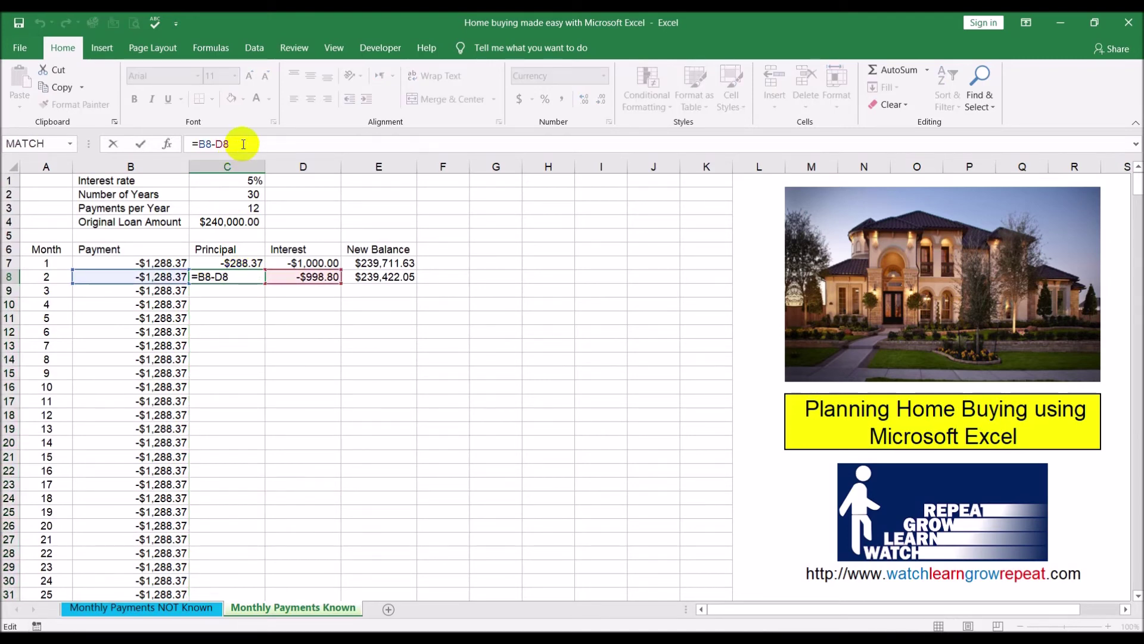
pyautogui.press('Escape')
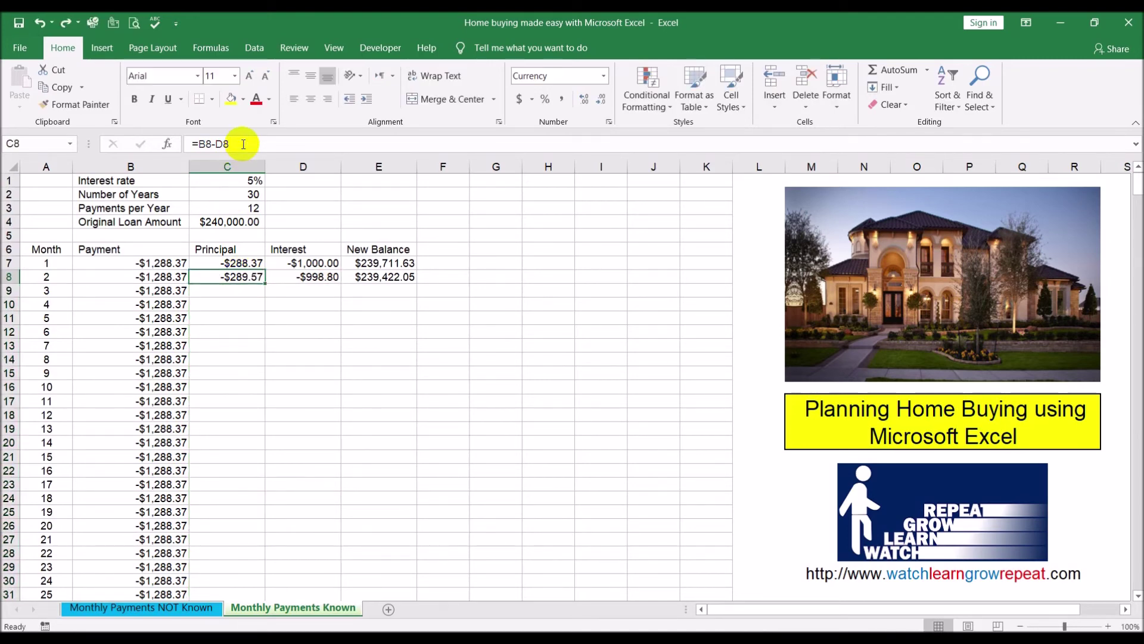
pyautogui.doubleClick(266, 280)
# Try copying month 2's interest and new balance formulas from D8 and E8 down their columns, and undo both fills.
pyautogui.click(303, 276)
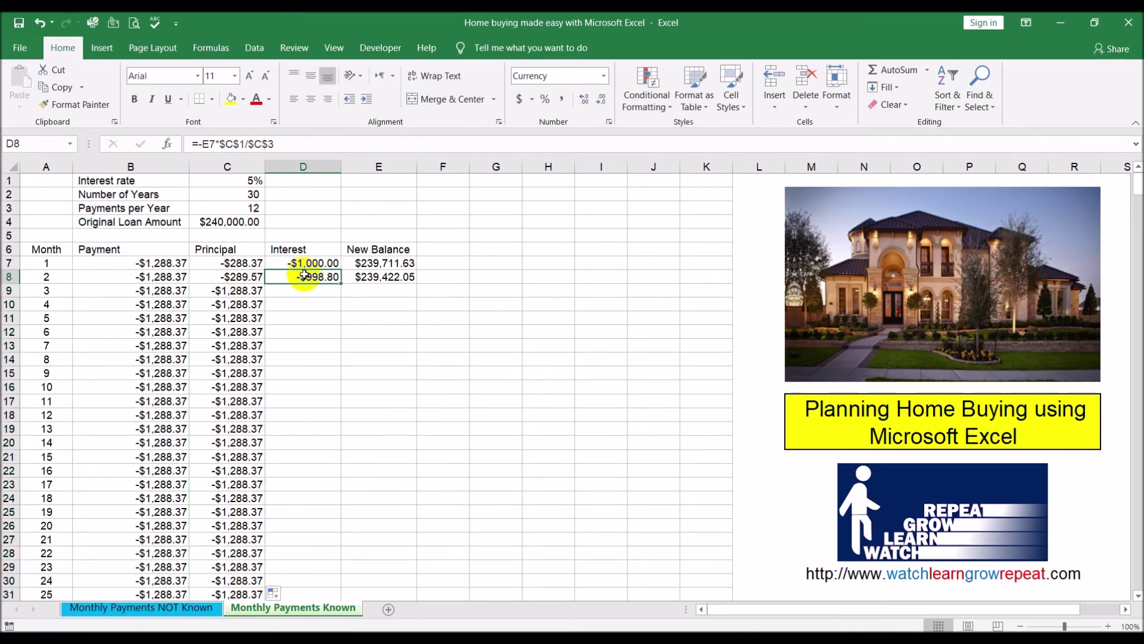
pyautogui.doubleClick(341, 284)
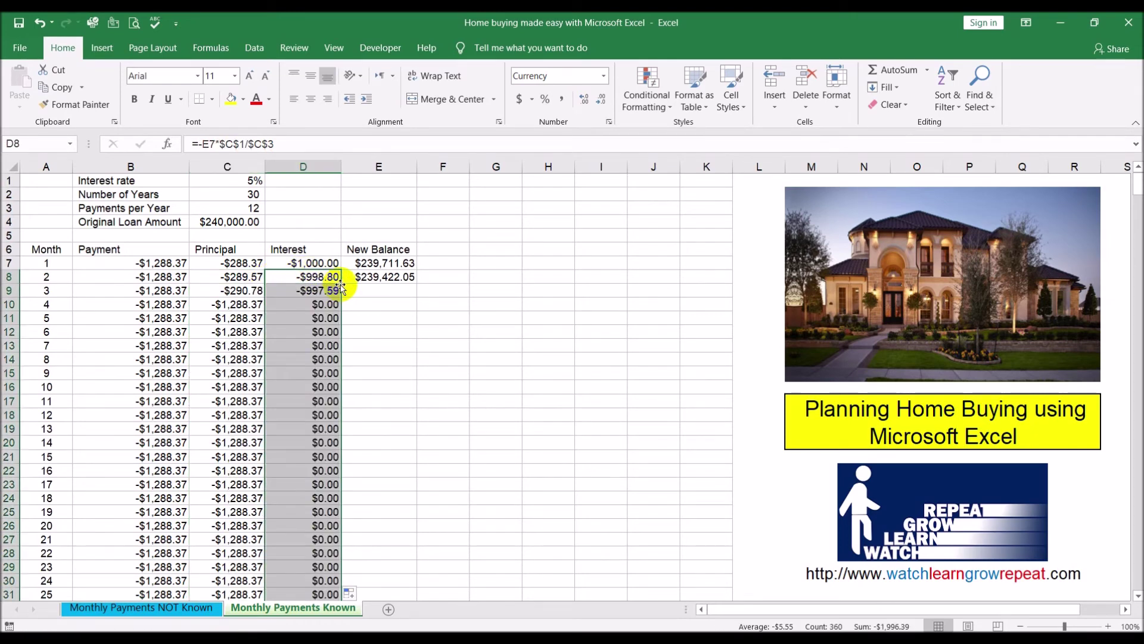
pyautogui.click(387, 279)
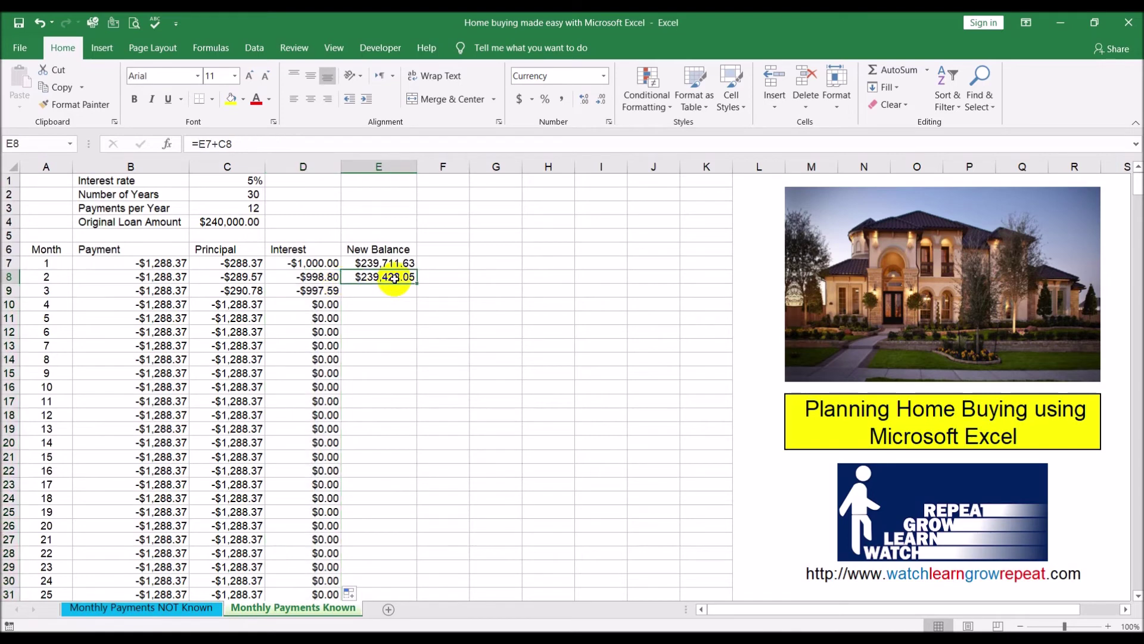
pyautogui.doubleClick(417, 284)
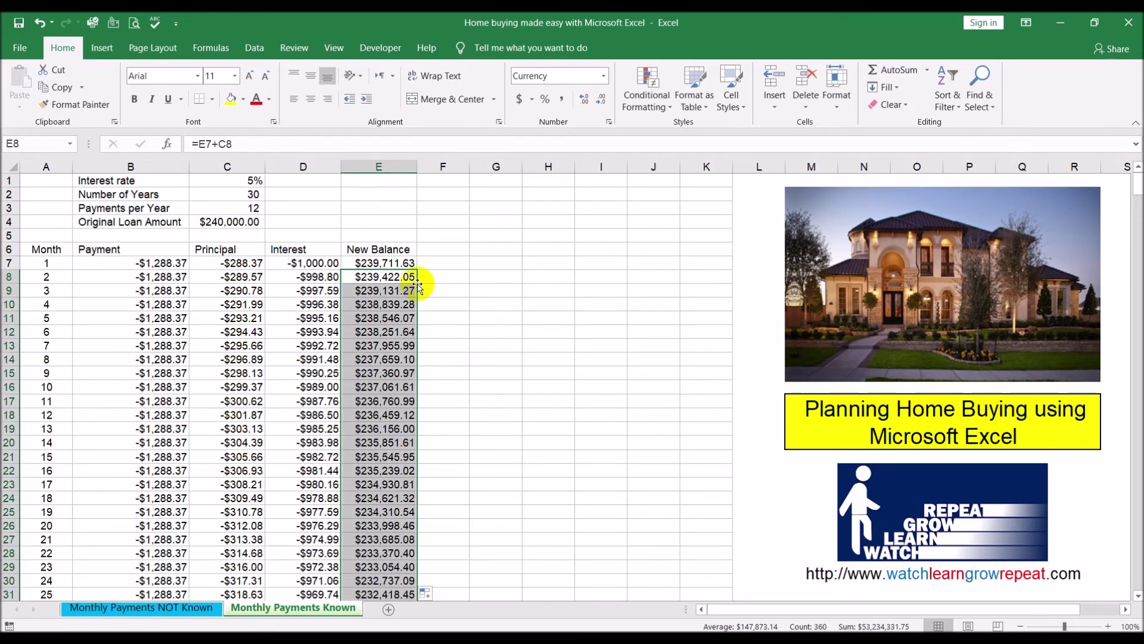
pyautogui.click(516, 314)
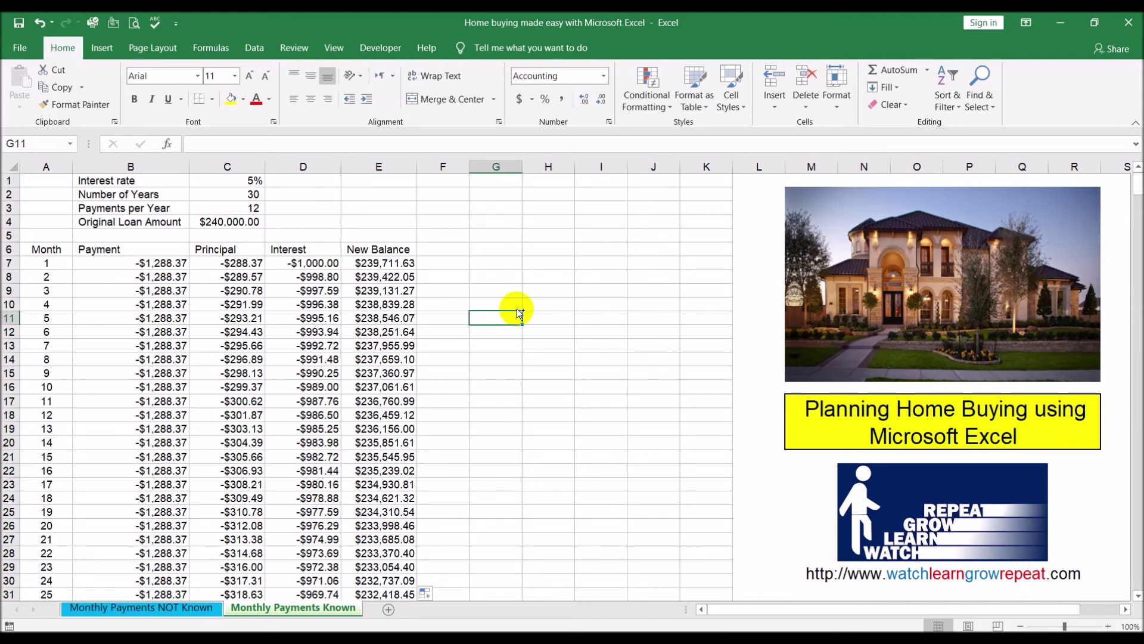
pyautogui.hotkey('ctrl', 'z')
pyautogui.hotkey('ctrl', 'z')
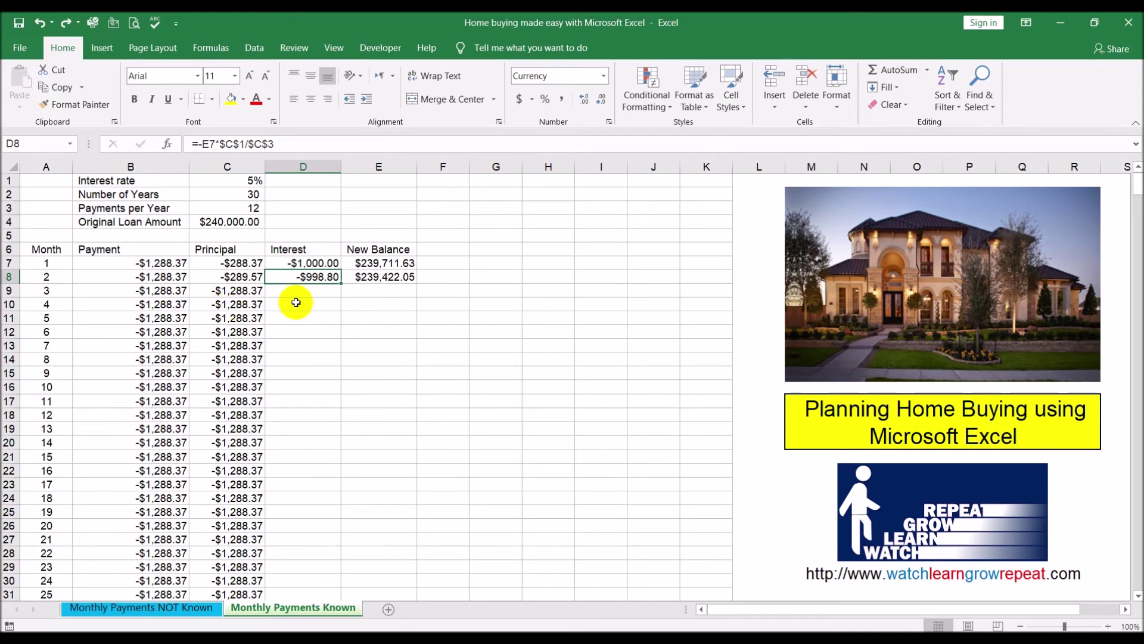
# Review month 3's principal formula in C9, the interest cell D9 it references, and month 2's interest formula in D8.
pyautogui.click(224, 292)
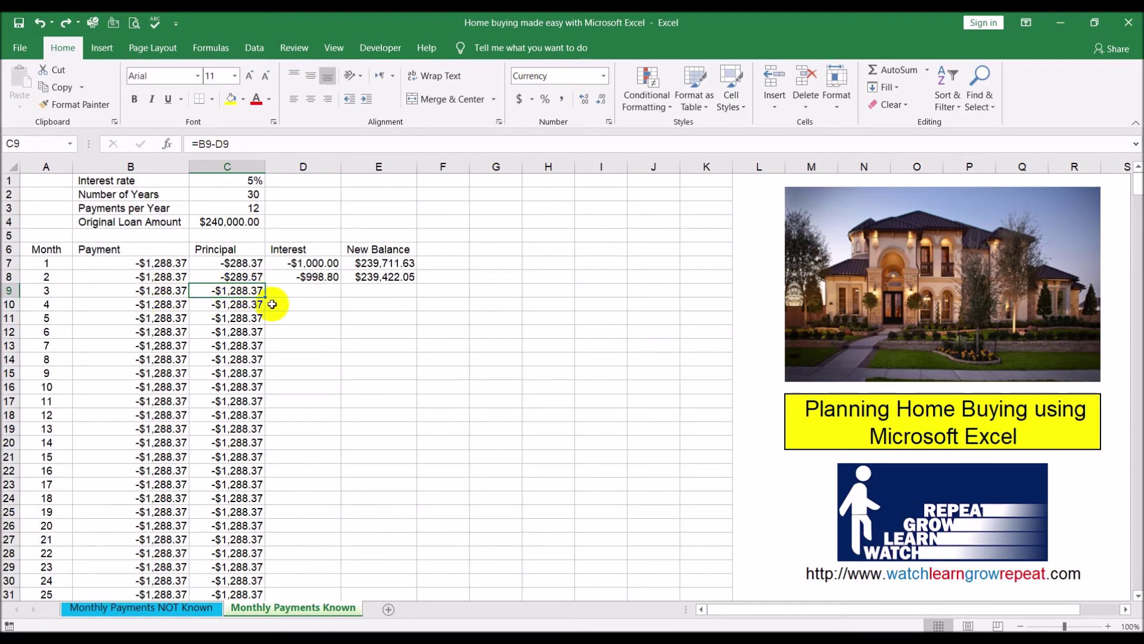
pyautogui.click(317, 291)
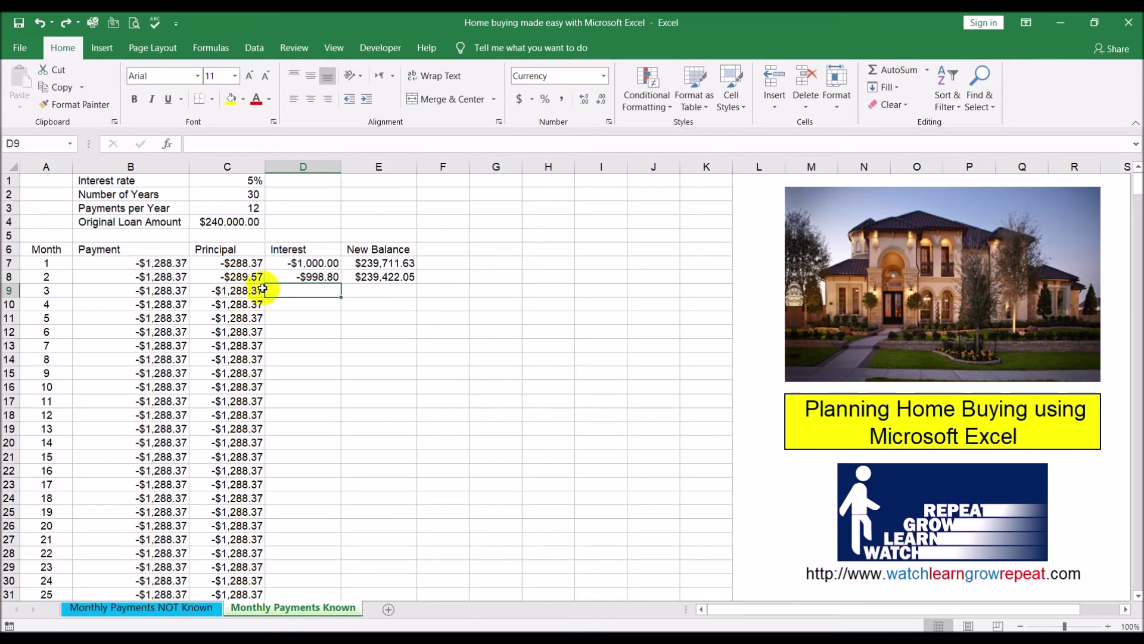
pyautogui.click(303, 277)
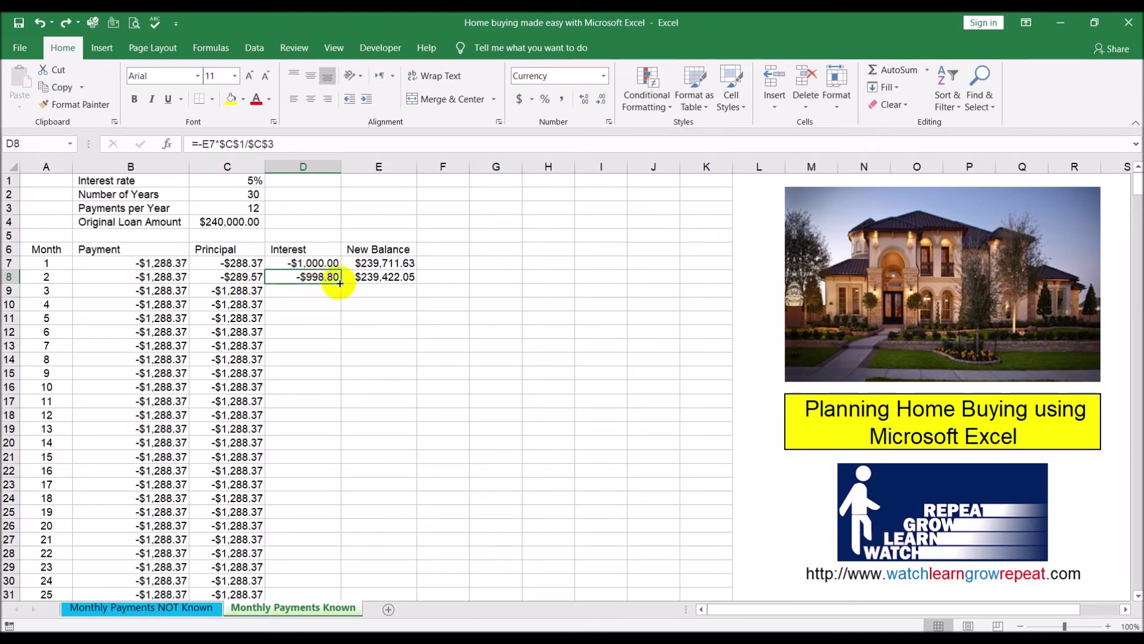
# Copy month 2's interest and new balance formulas from D8 and E8 down their columns through month 361.
pyautogui.doubleClick(339, 283)
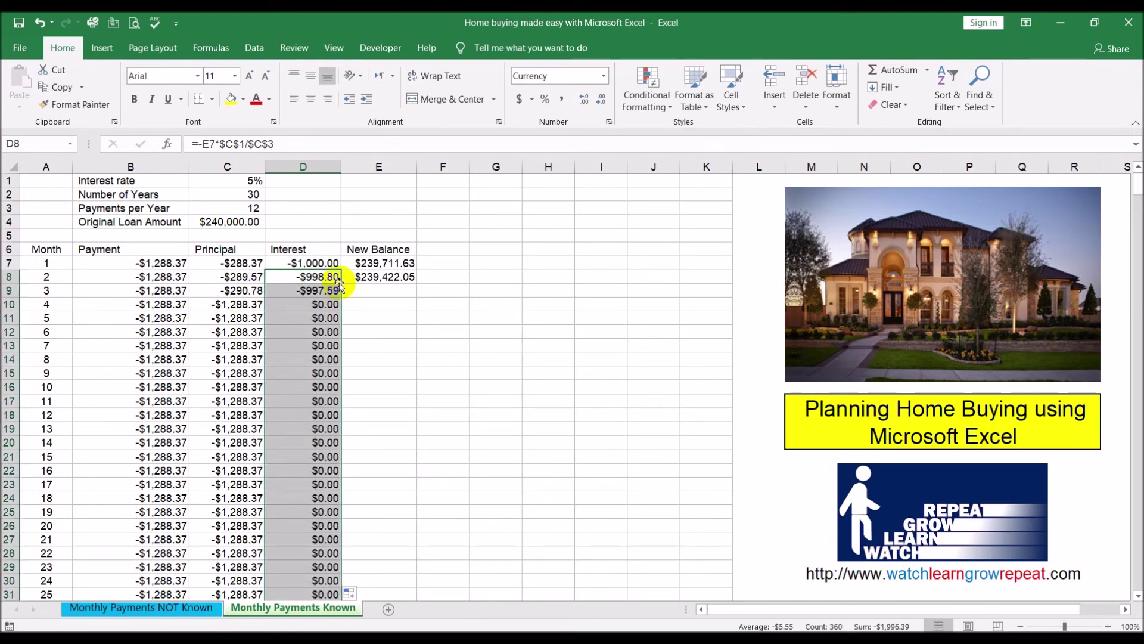
pyautogui.click(314, 291)
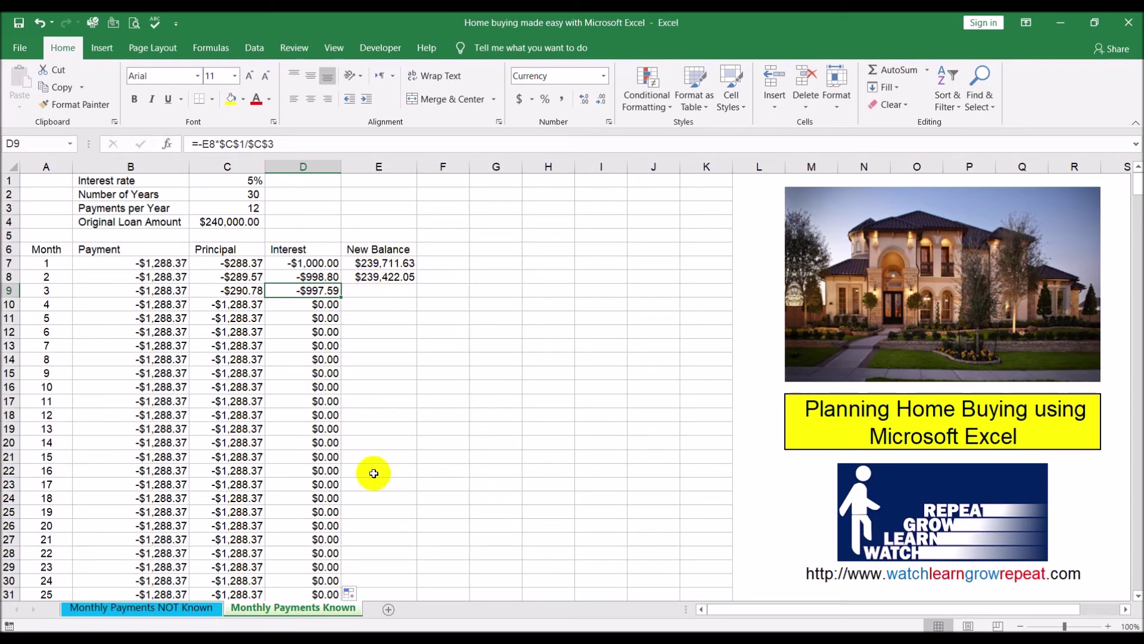
pyautogui.click(398, 280)
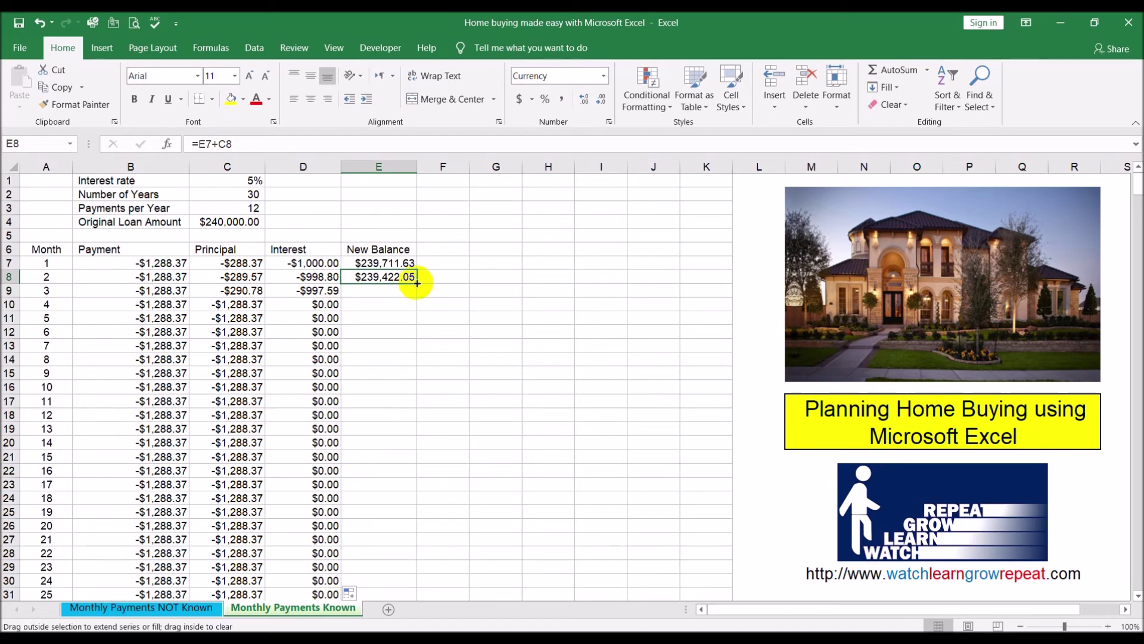
pyautogui.doubleClick(417, 283)
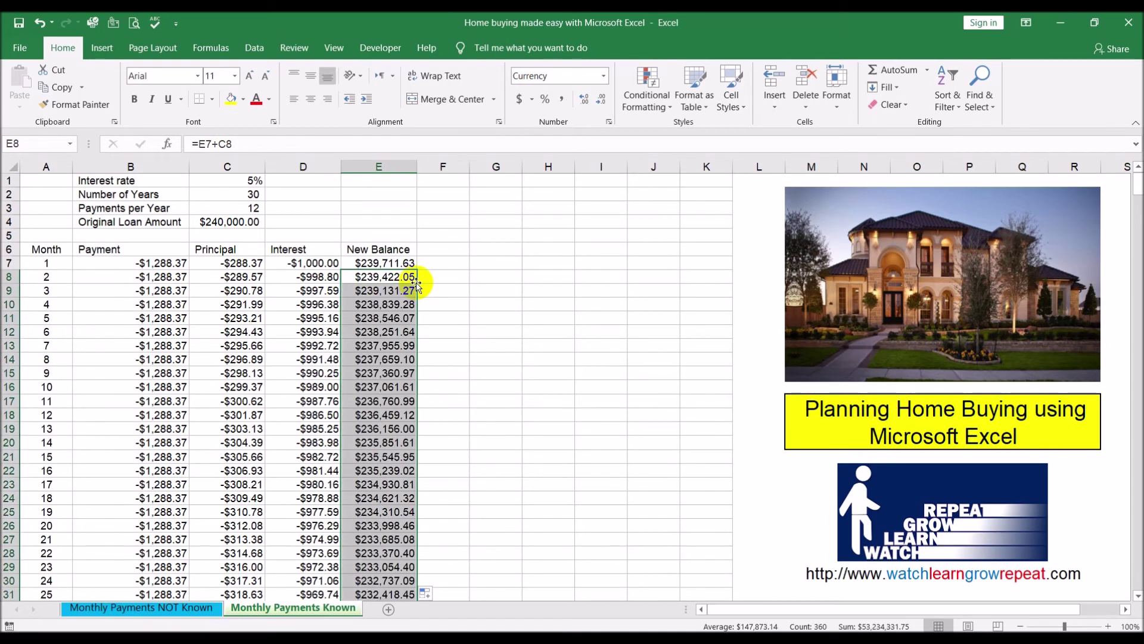
pyautogui.click(483, 327)
# Highlight the entire row of month 360 in yellow at the end of the Monthly Payments Known schedule.
pyautogui.click(165, 376)
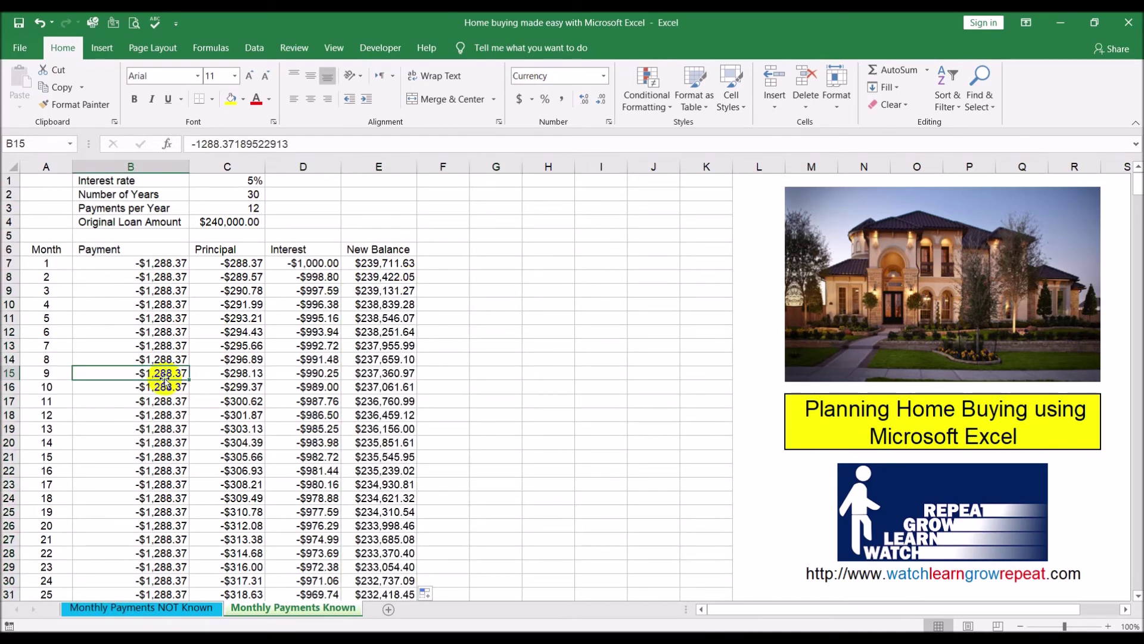
pyautogui.hotkey('ctrl', 'shift', 'Down')
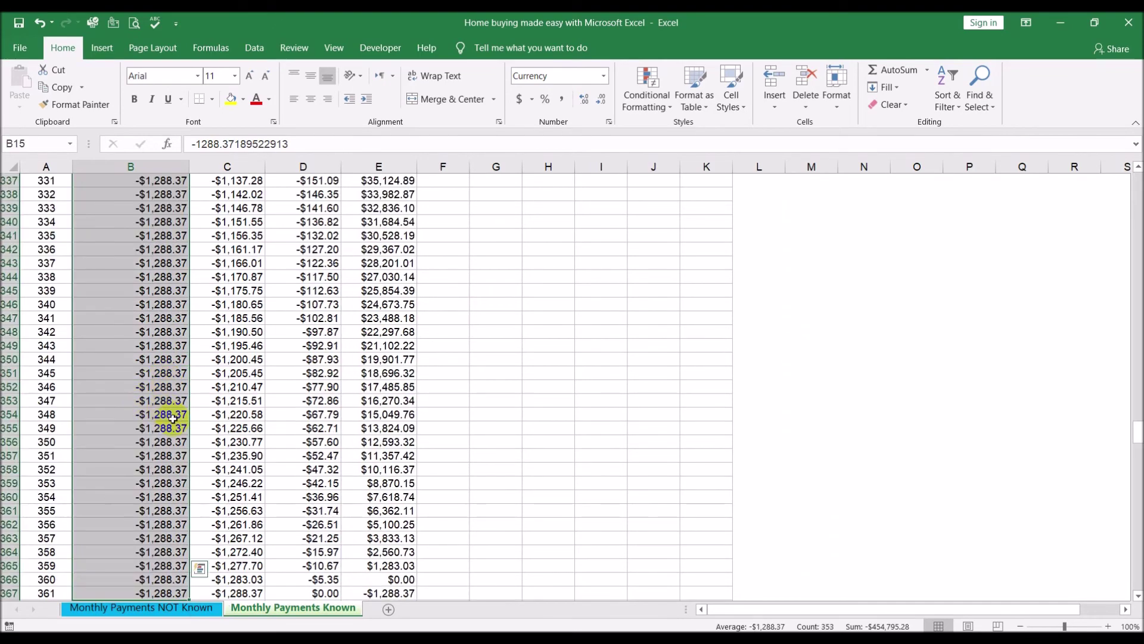
pyautogui.scroll(-3, 172, 419)
pyautogui.click(213, 524)
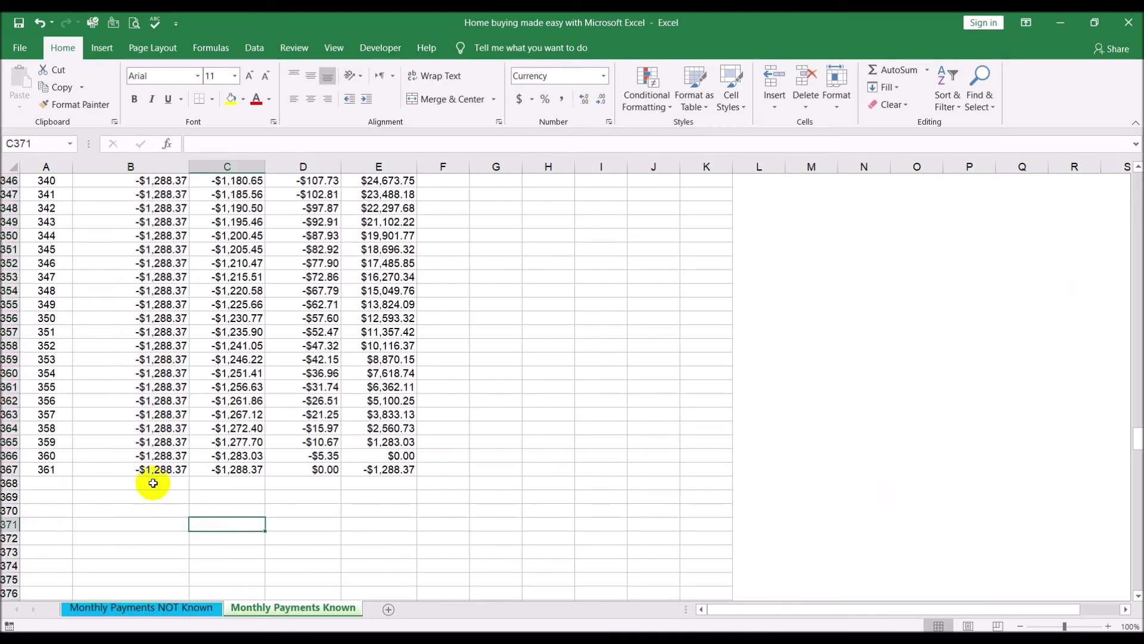
pyautogui.click(11, 455)
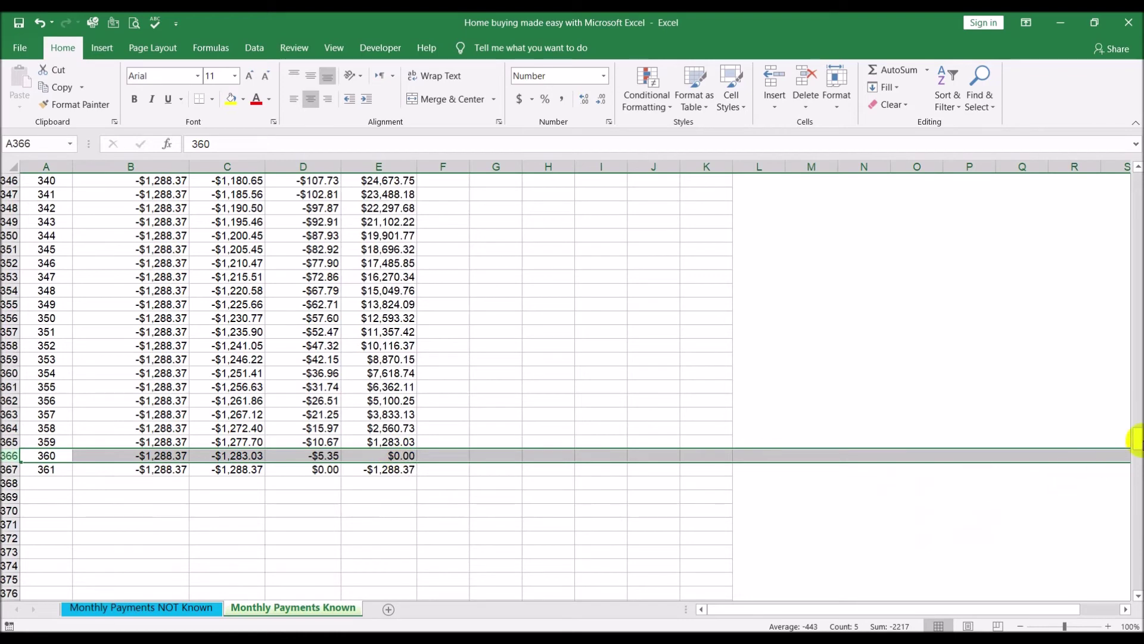
pyautogui.click(233, 100)
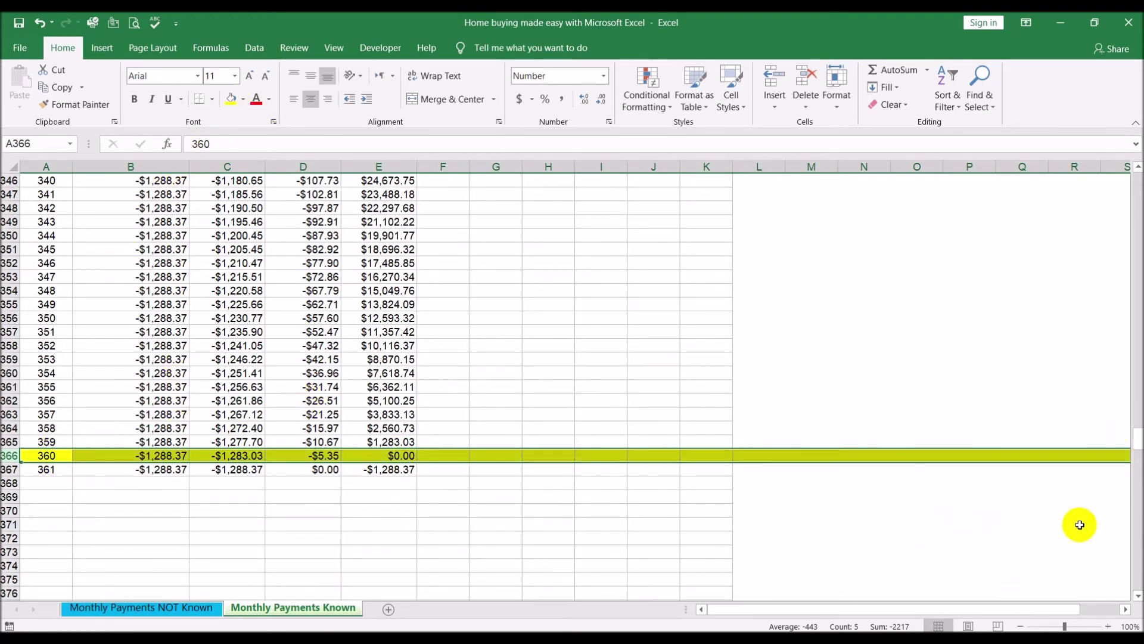
# Calculate the total number of payments in D2 with =C2*C3, multiplying the number of years by the payments per year.
pyautogui.moveTo(1131, 444); pyautogui.dragTo(1128, 134)
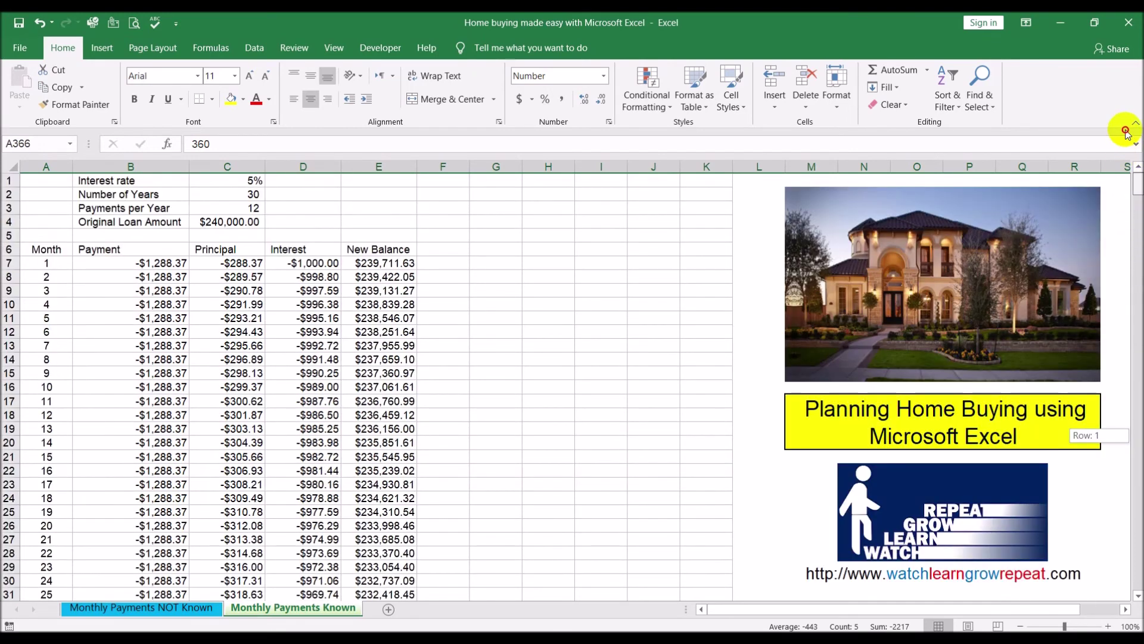
pyautogui.click(244, 194)
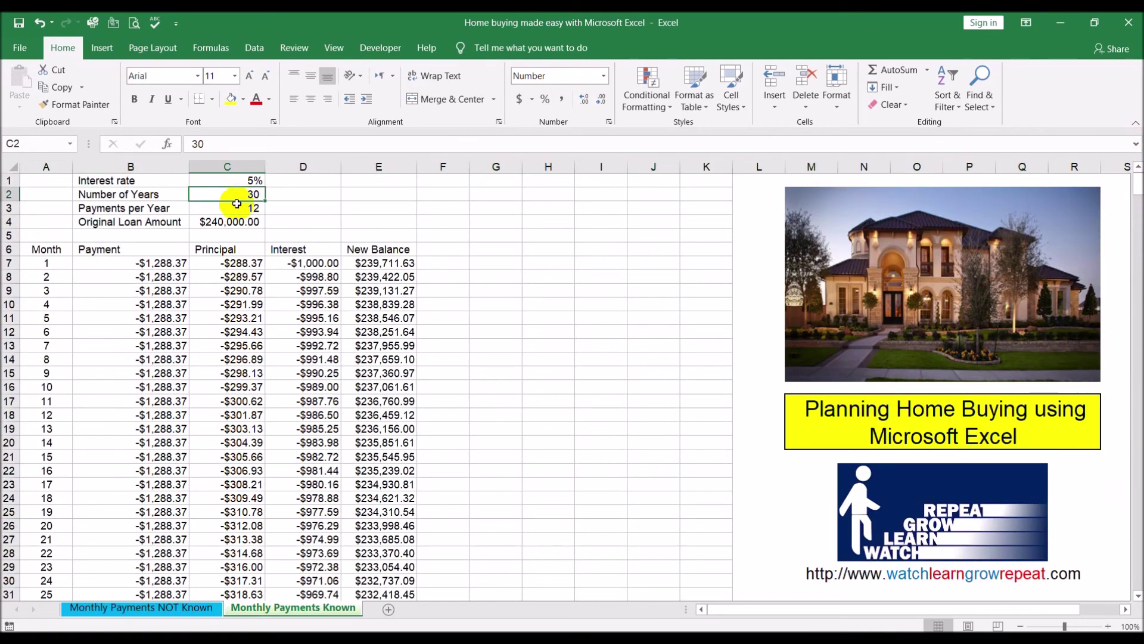
pyautogui.click(236, 203)
pyautogui.click(320, 196)
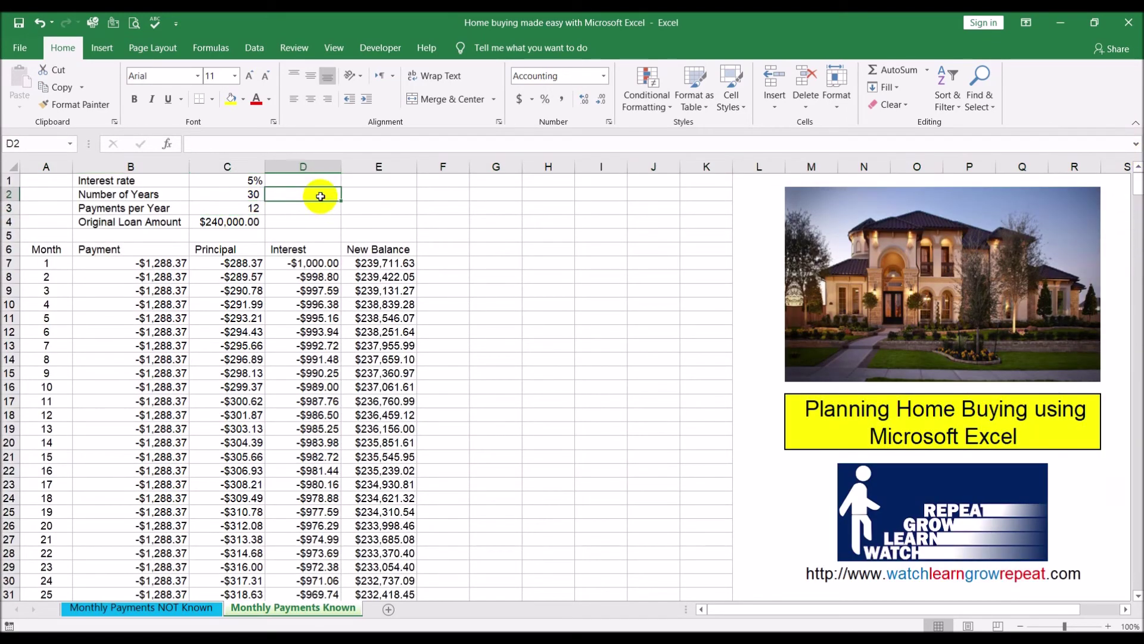
pyautogui.write('=')
pyautogui.click(220, 195)
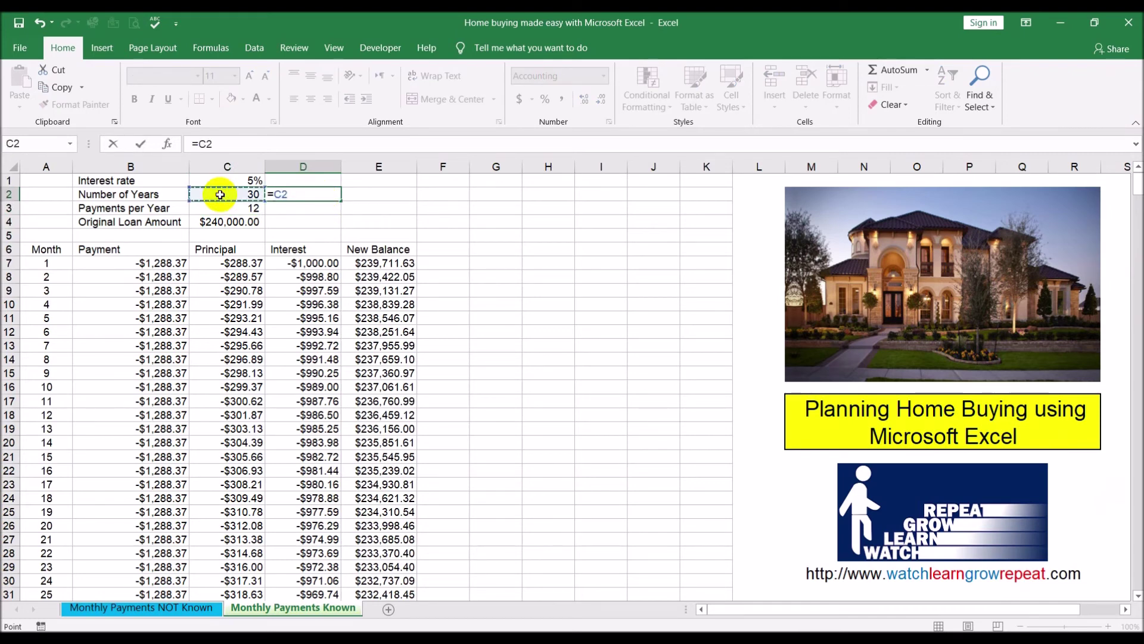
pyautogui.write('*')
pyautogui.click(201, 210)
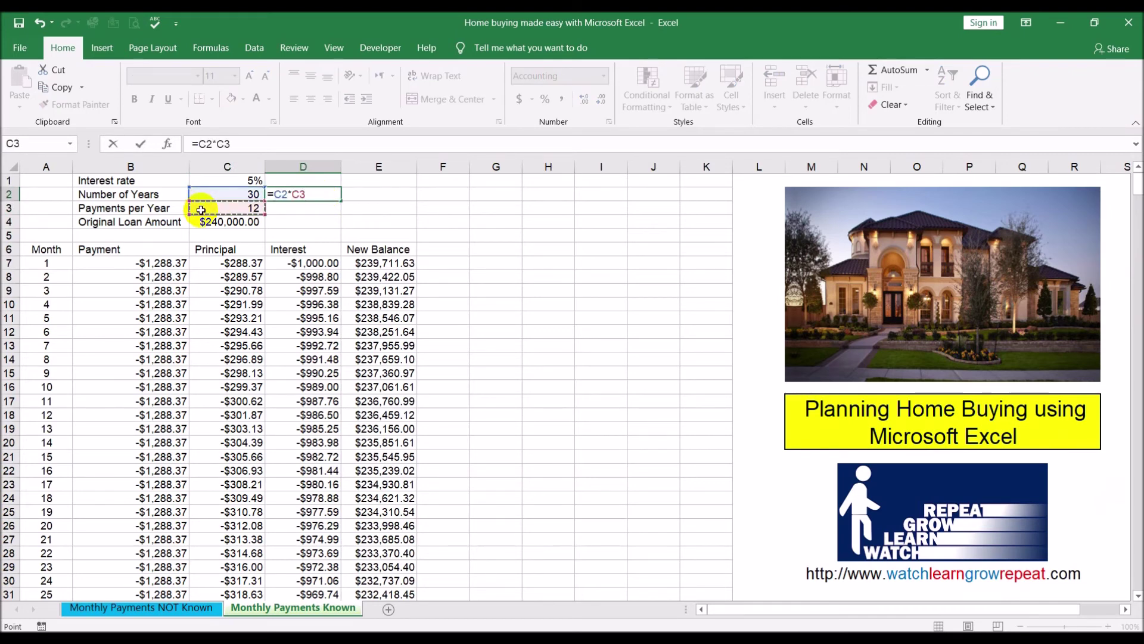
pyautogui.press('Return')
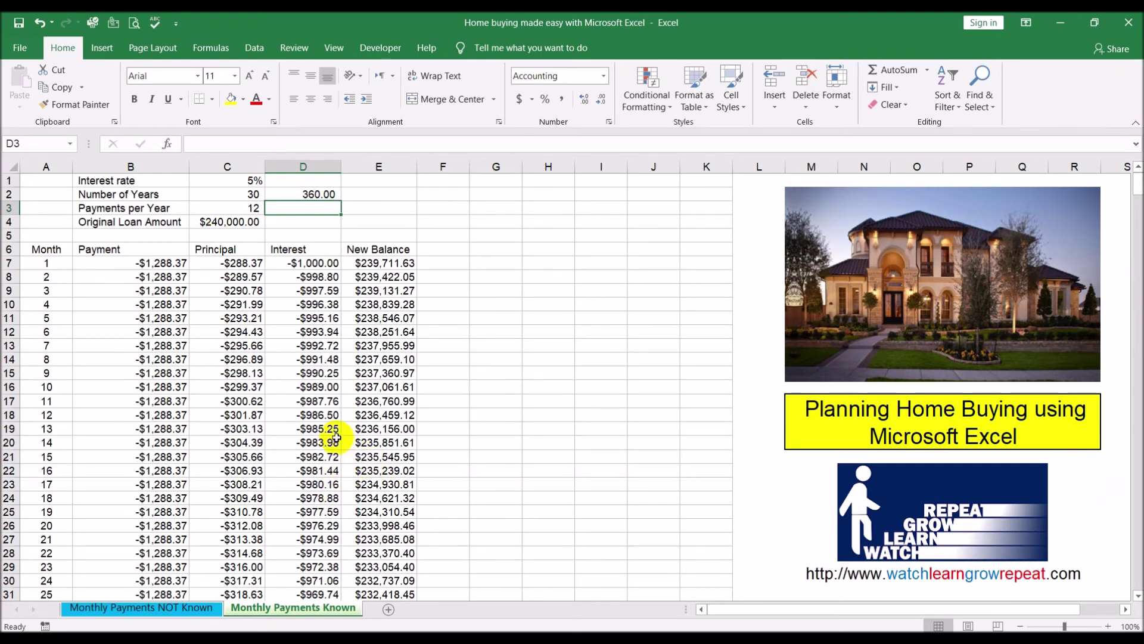
# Compare month 1's fixed payment in B7 with the payment formula in B7 on the Monthly Payments NOT Known sheet.
pyautogui.click(303, 401)
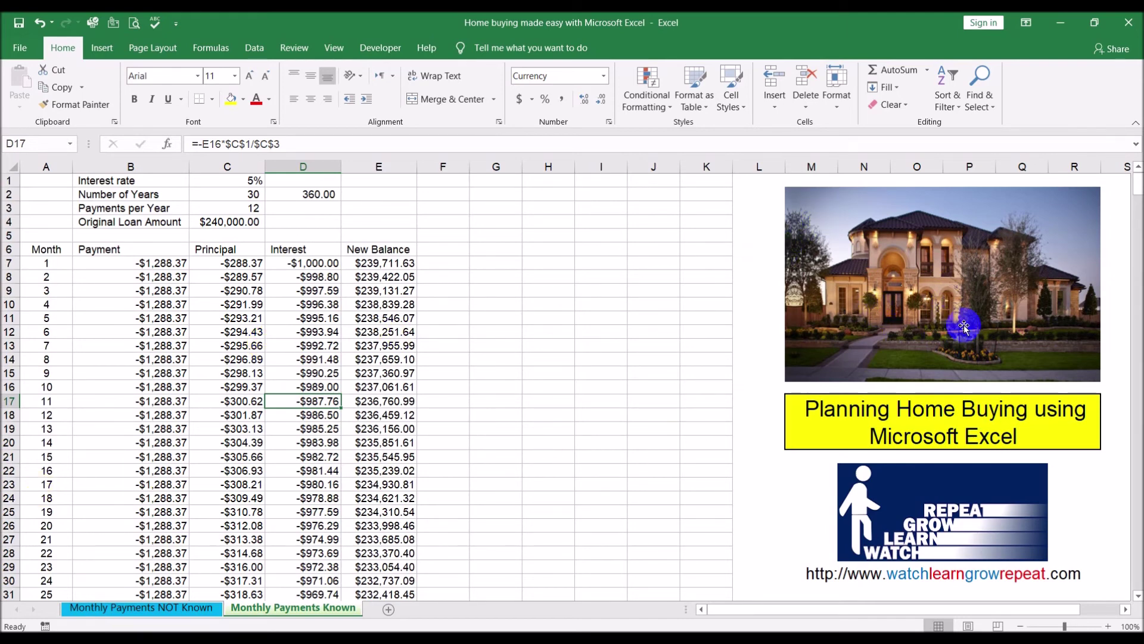
pyautogui.click(159, 261)
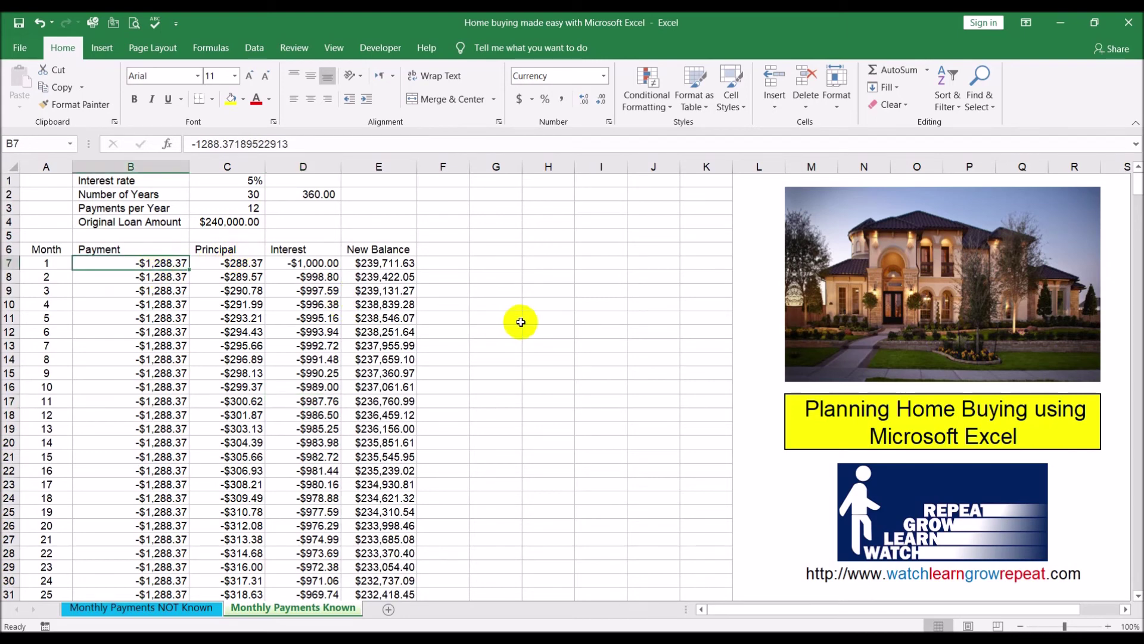
pyautogui.click(521, 321)
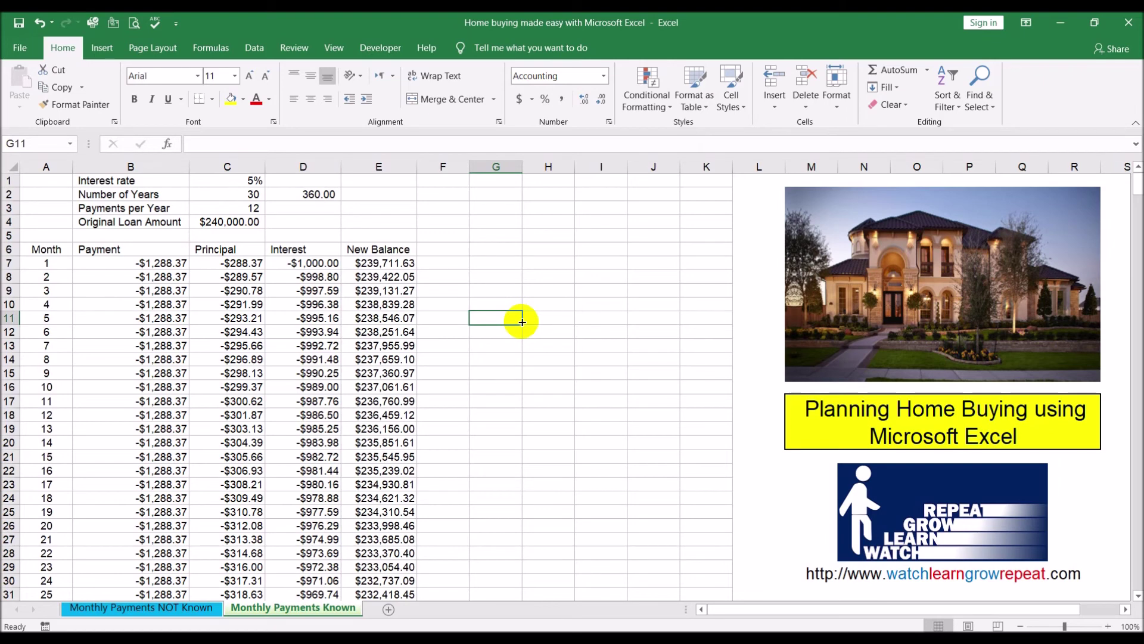
pyautogui.click(156, 264)
pyautogui.click(458, 388)
pyautogui.click(120, 607)
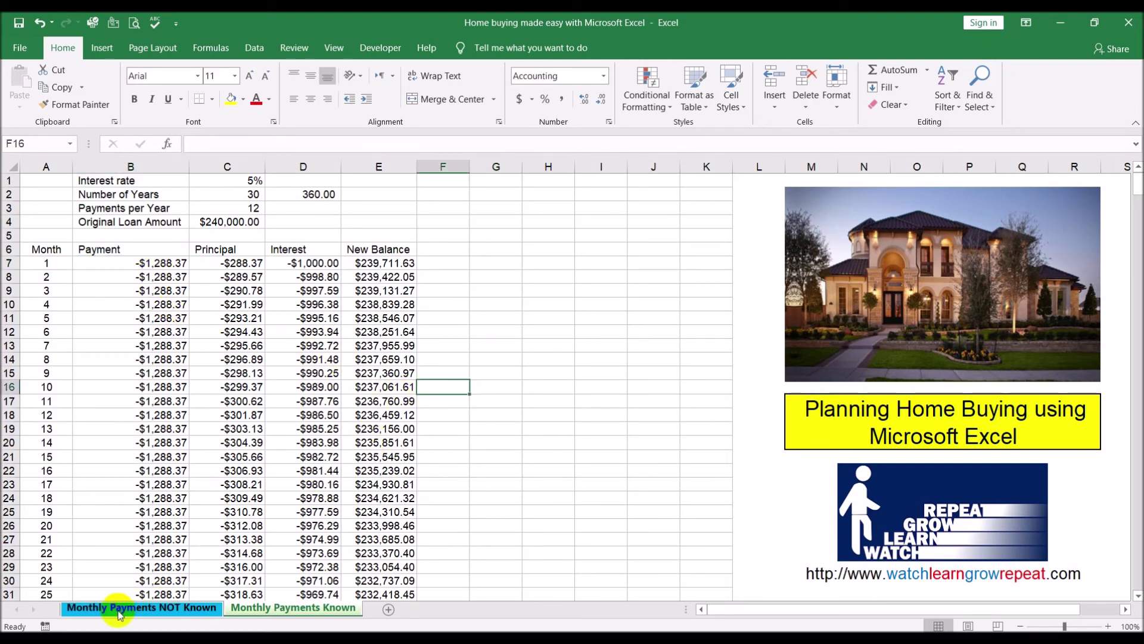
pyautogui.click(163, 265)
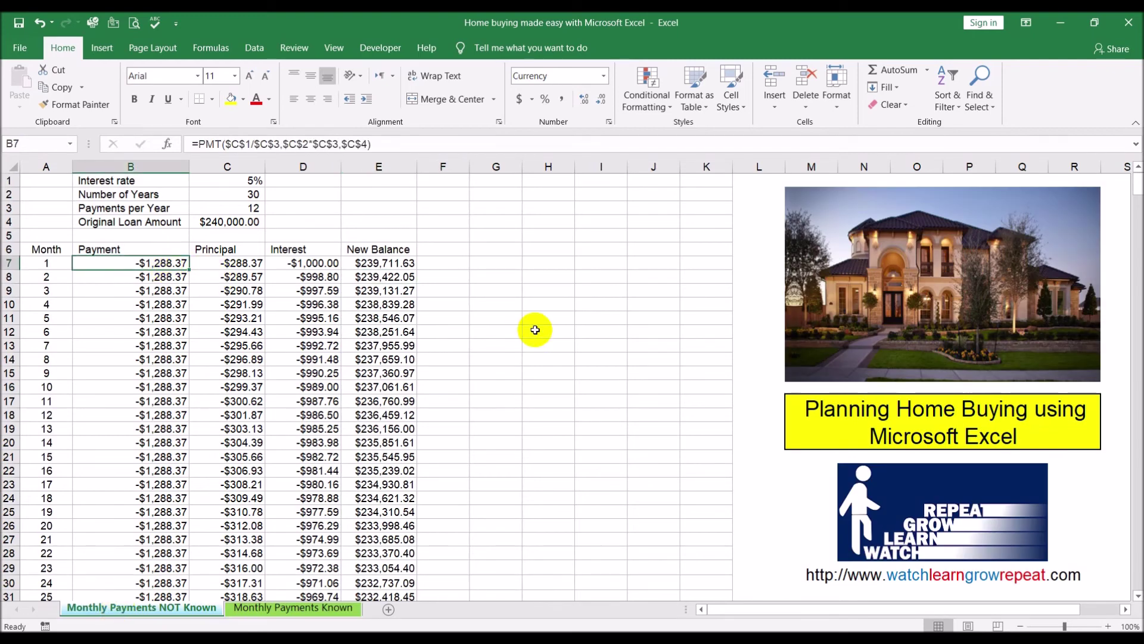
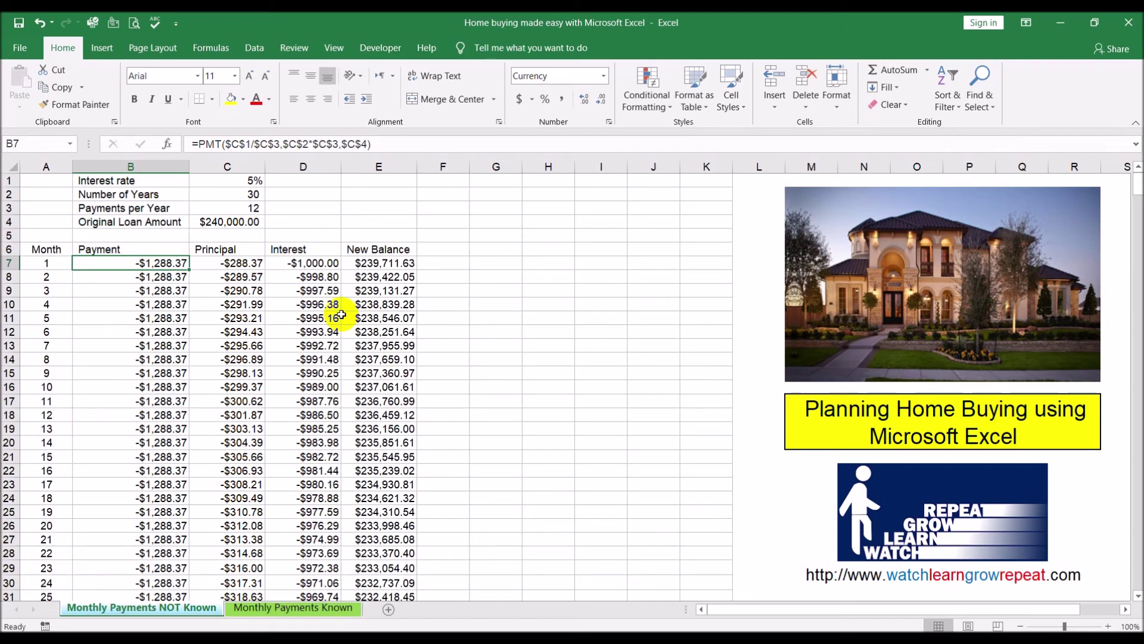
# Examine the end of the Monthly Payments NOT Known schedule, checking month 360's row and its new balance formula in E366.
pyautogui.scroll(-5, 341, 315)
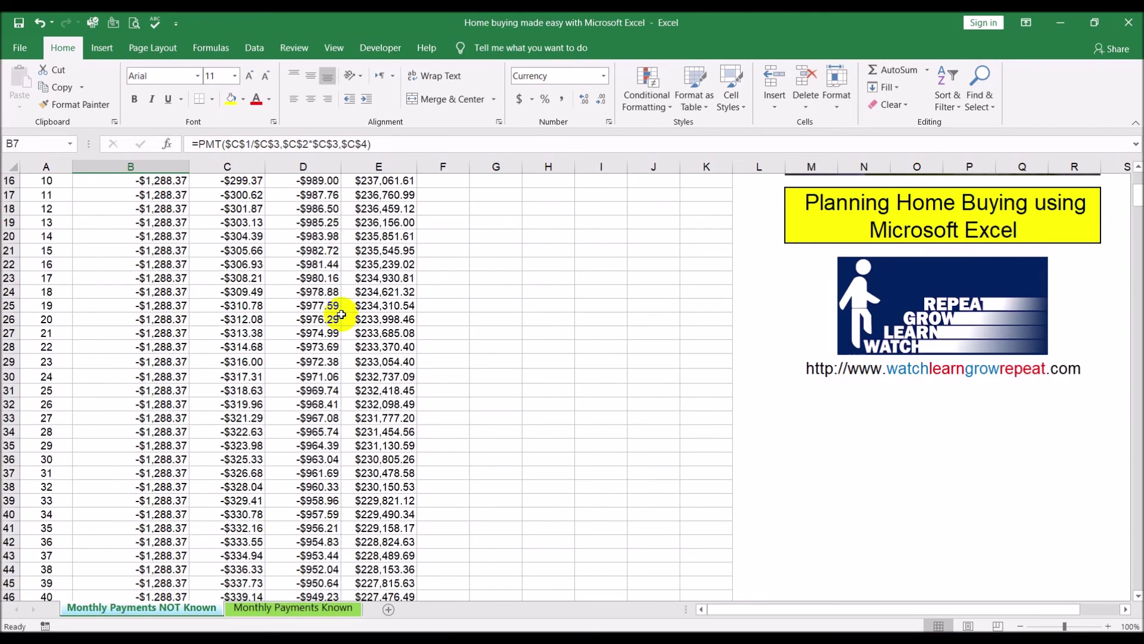
pyautogui.scroll(-20, 341, 315)
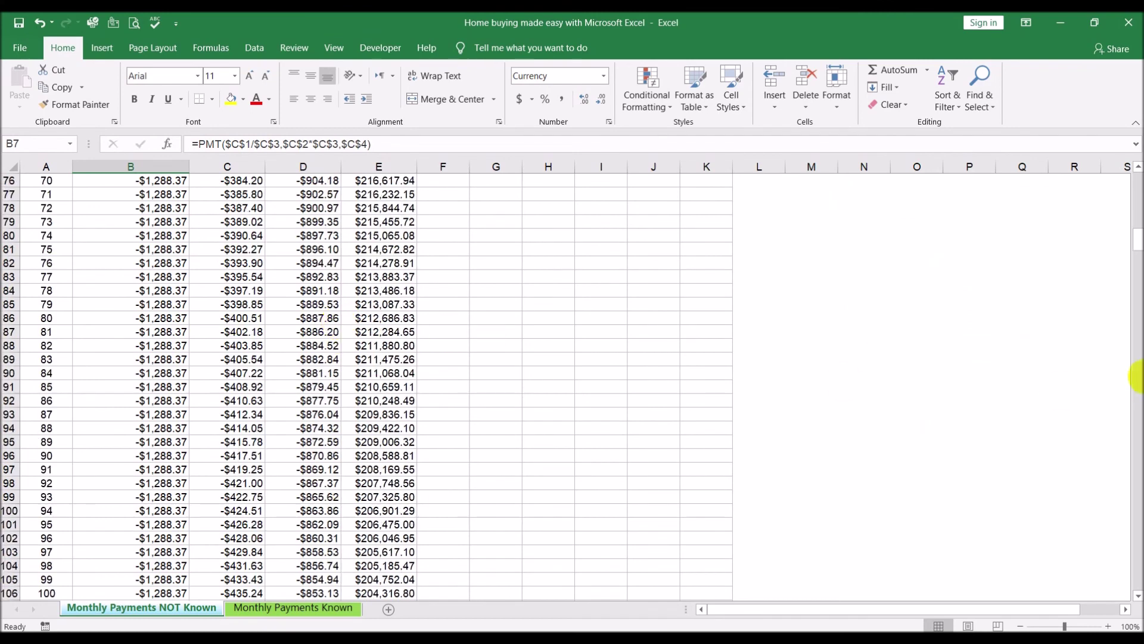
pyautogui.click(210, 331)
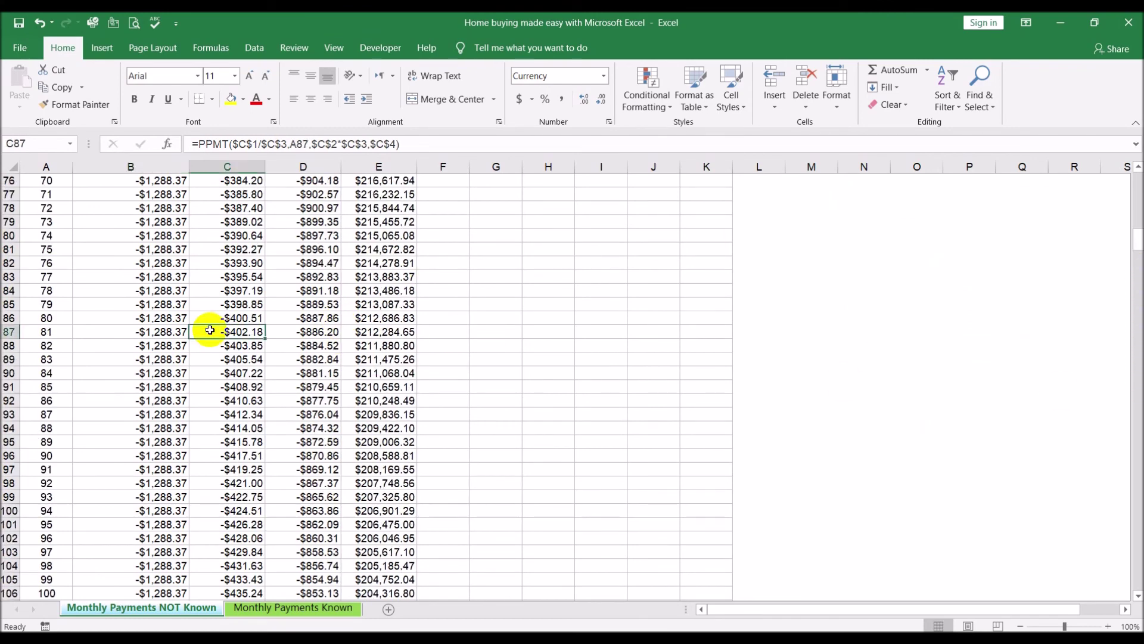
pyautogui.hotkey('ctrl', 'shift', 'Down')
pyautogui.scroll(-3, 282, 419)
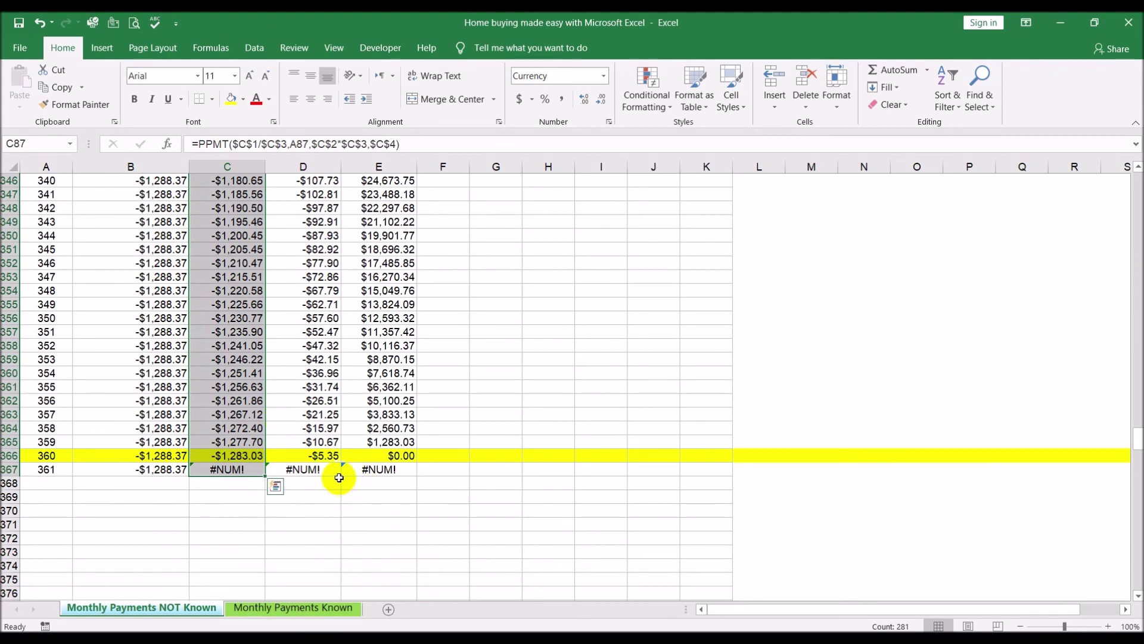
pyautogui.click(16, 456)
pyautogui.click(410, 455)
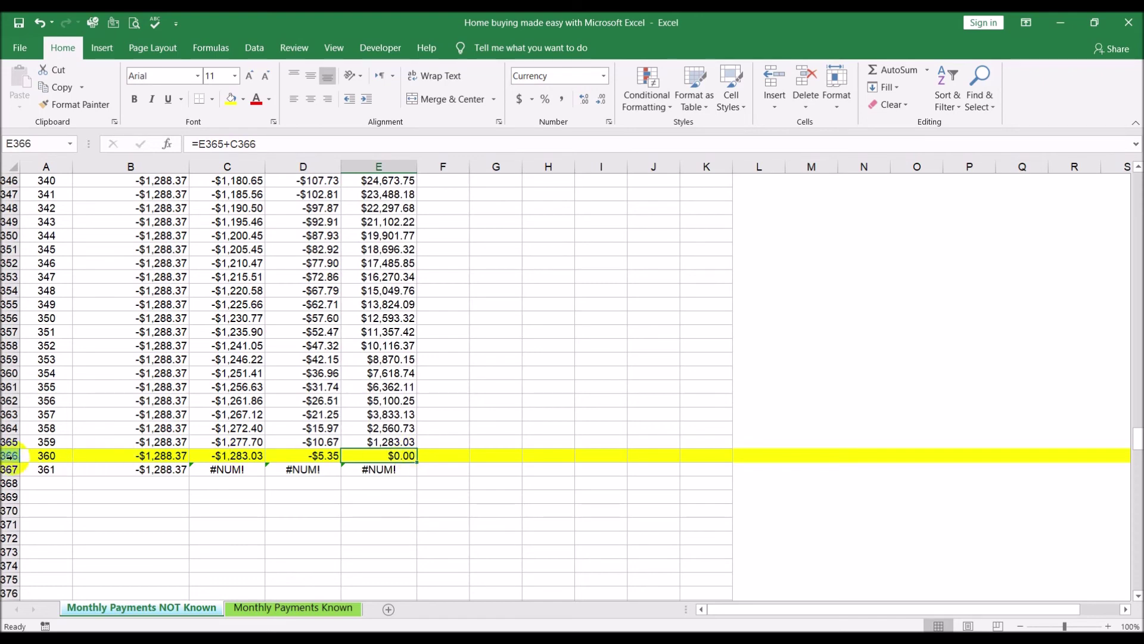
pyautogui.click(45, 455)
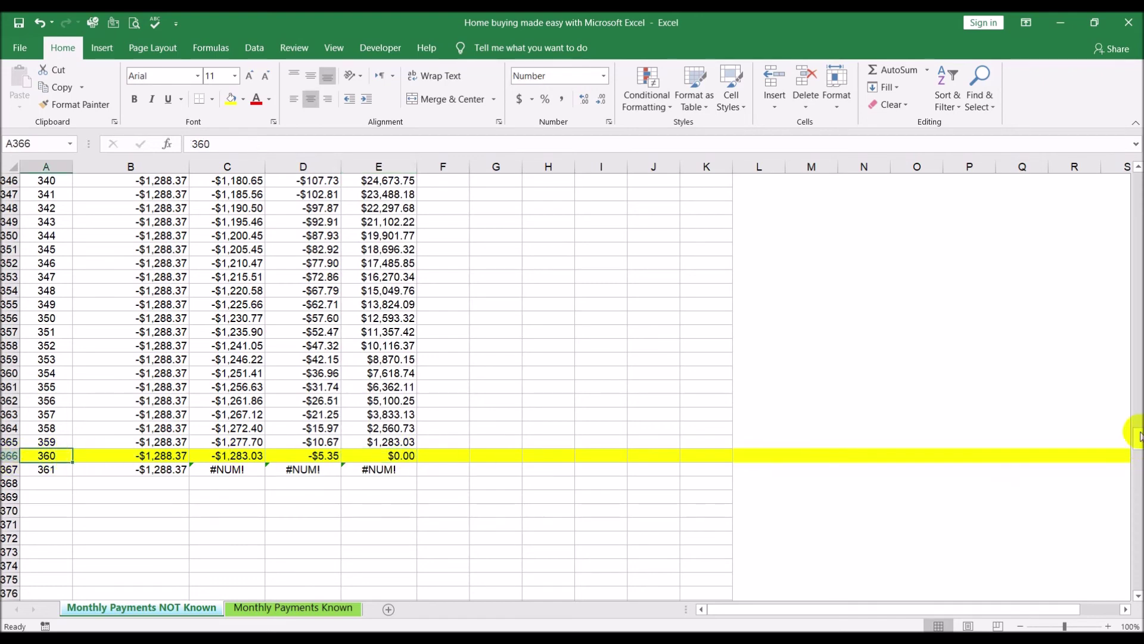
pyautogui.moveTo(1137, 438); pyautogui.dragTo(1008, 134)
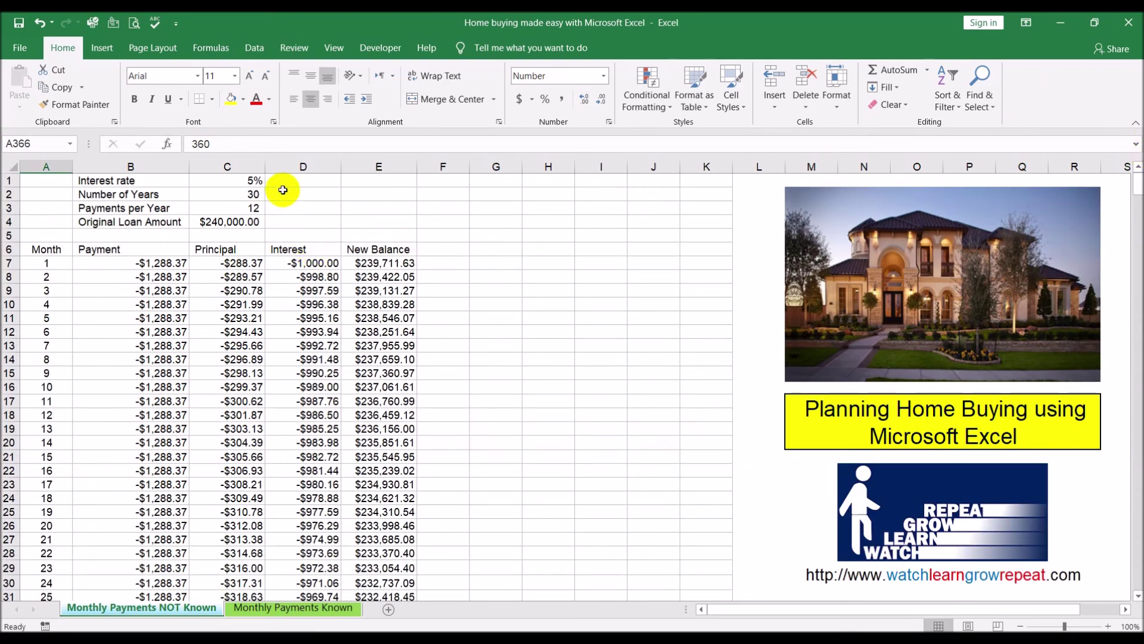
# Return to the Monthly Payments Known sheet and review the years, payments per year and the formula in D2.
pyautogui.click(310, 195)
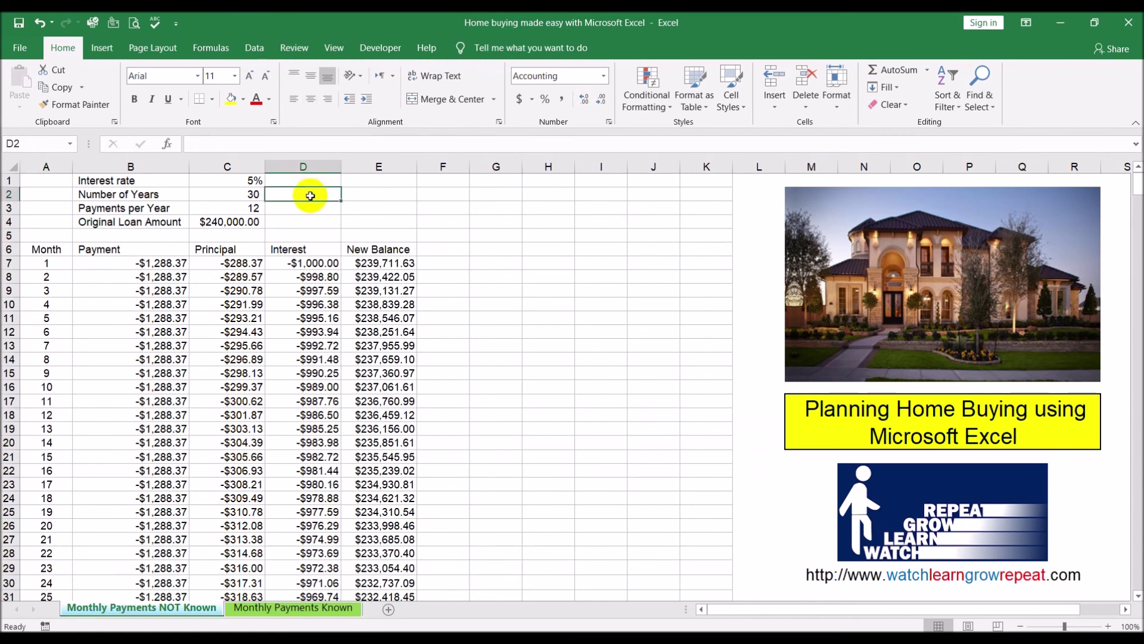
pyautogui.click(250, 608)
pyautogui.click(251, 191)
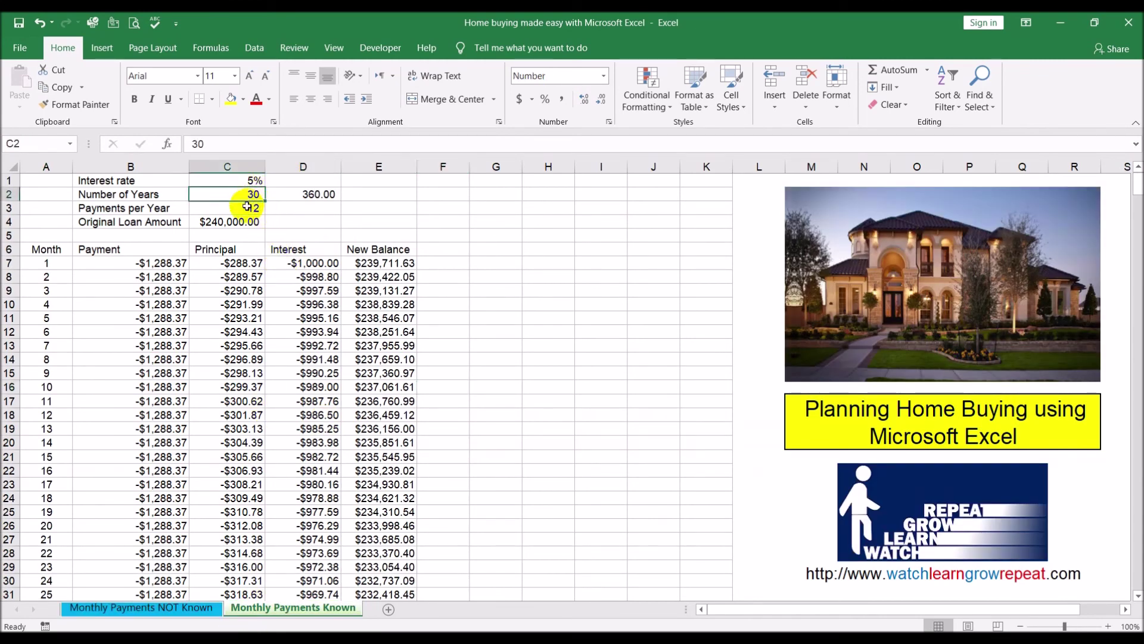
pyautogui.click(249, 208)
pyautogui.click(319, 195)
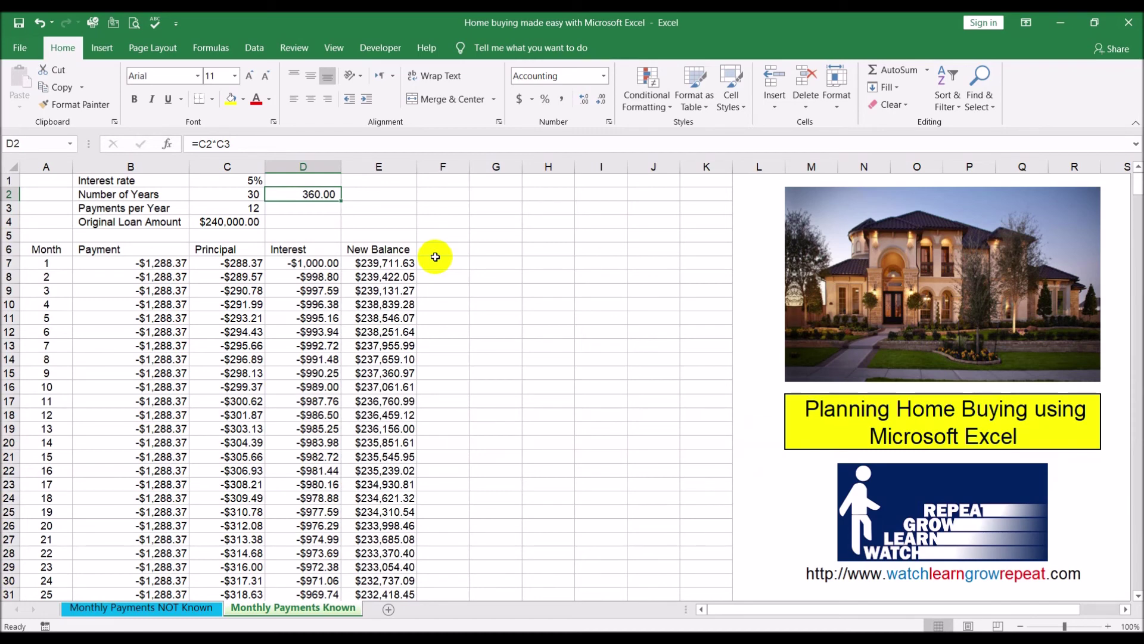
# Highlight month 1's payment in B7 in yellow.
pyautogui.click(136, 263)
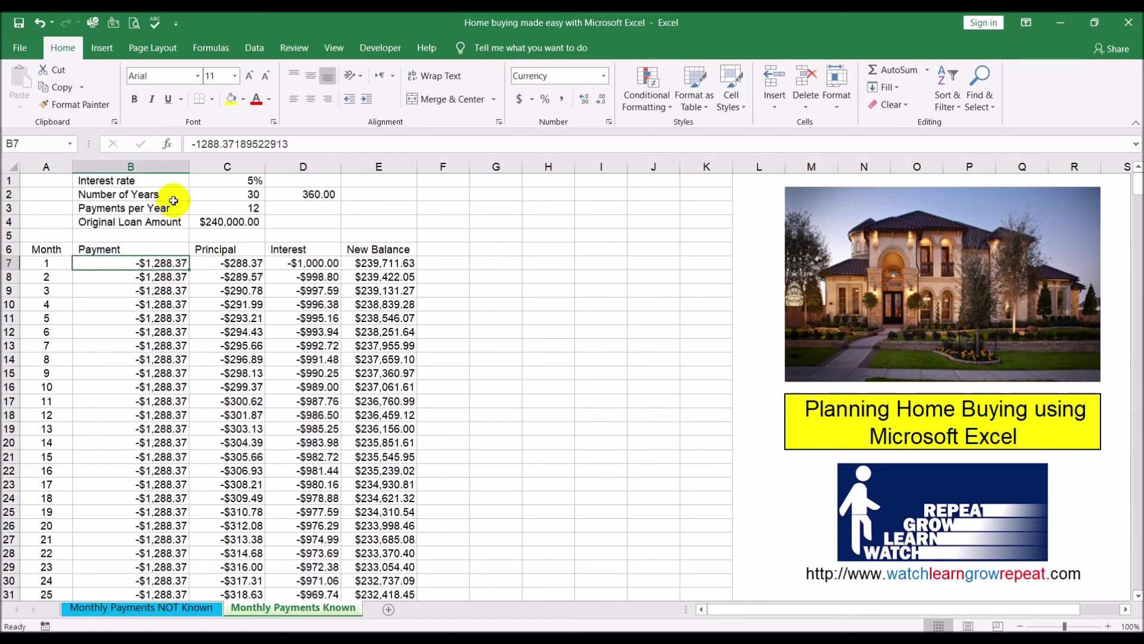
pyautogui.click(230, 98)
pyautogui.click(597, 302)
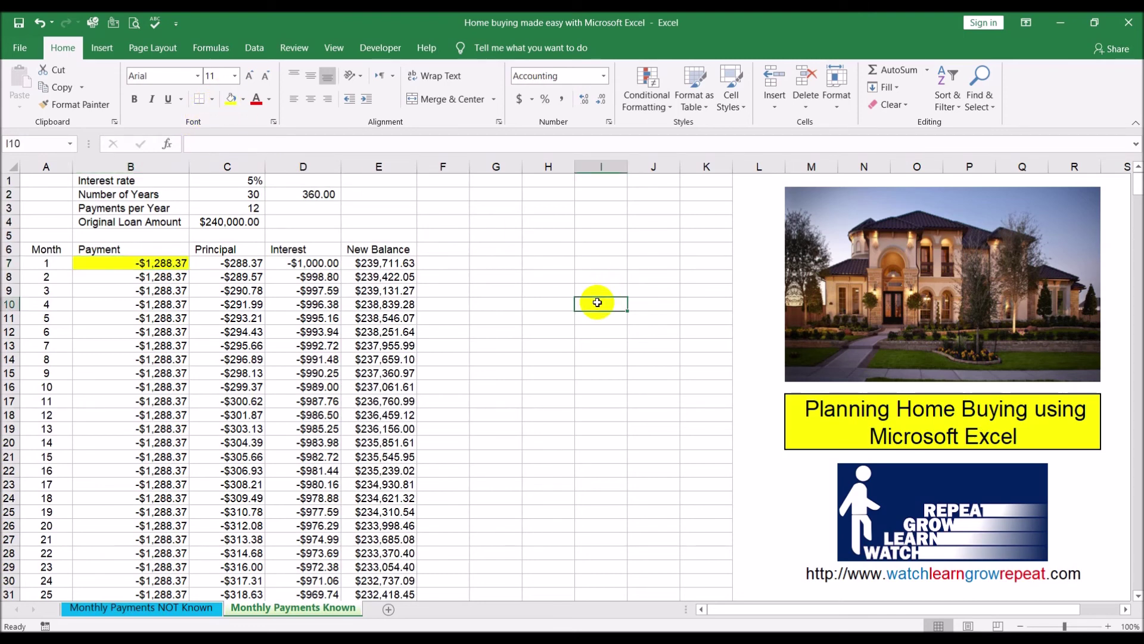
# Highlight the entire month 48 row (row 54) of the Monthly Payments Known schedule in yellow.
pyautogui.click(244, 263)
pyautogui.click(306, 261)
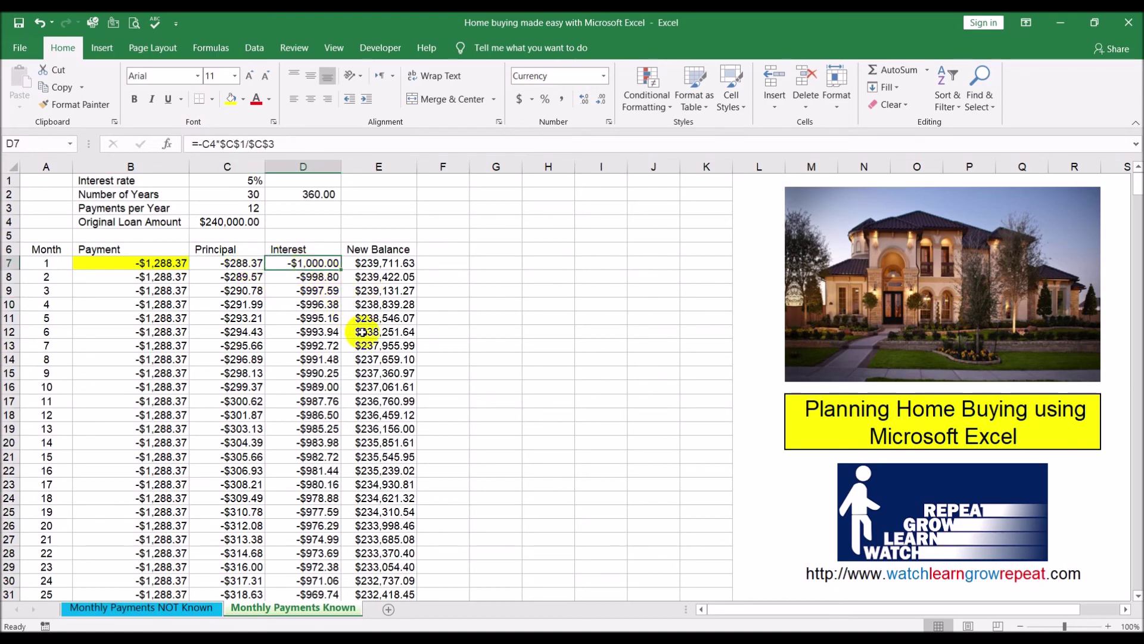
pyautogui.scroll(-5, 365, 337)
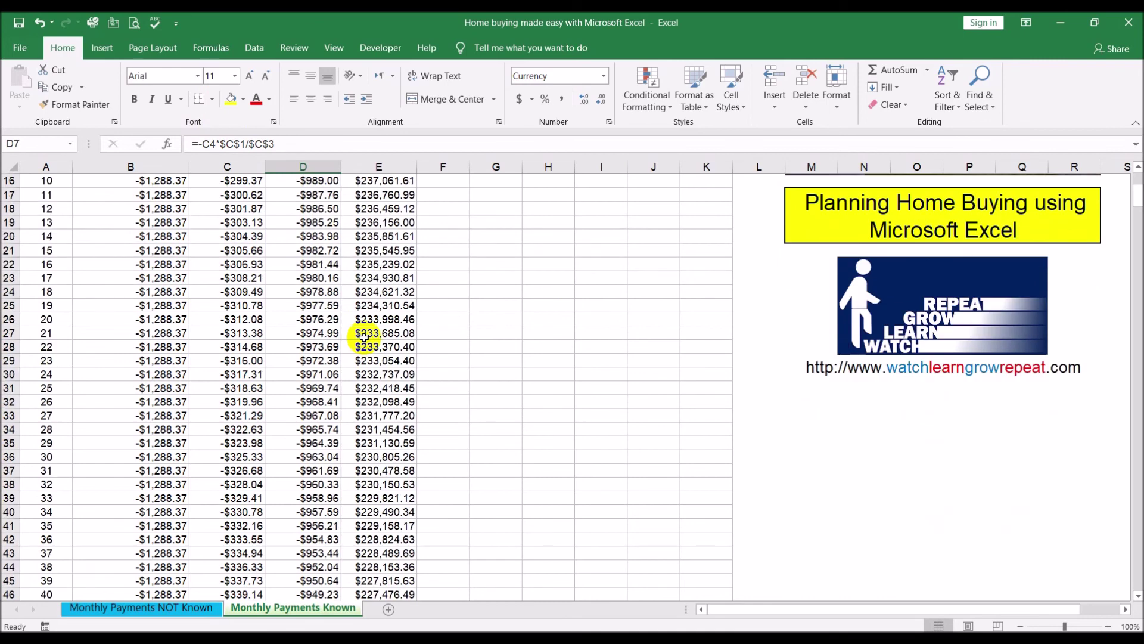
pyautogui.scroll(-4, 365, 336)
pyautogui.scroll(-2, 364, 337)
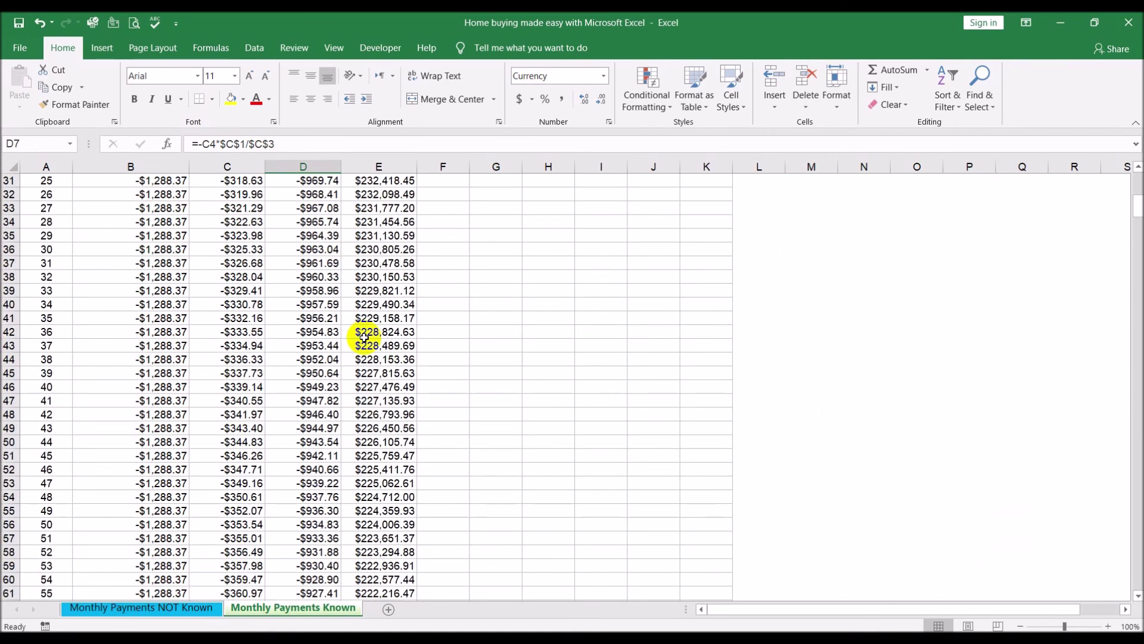
pyautogui.click(160, 455)
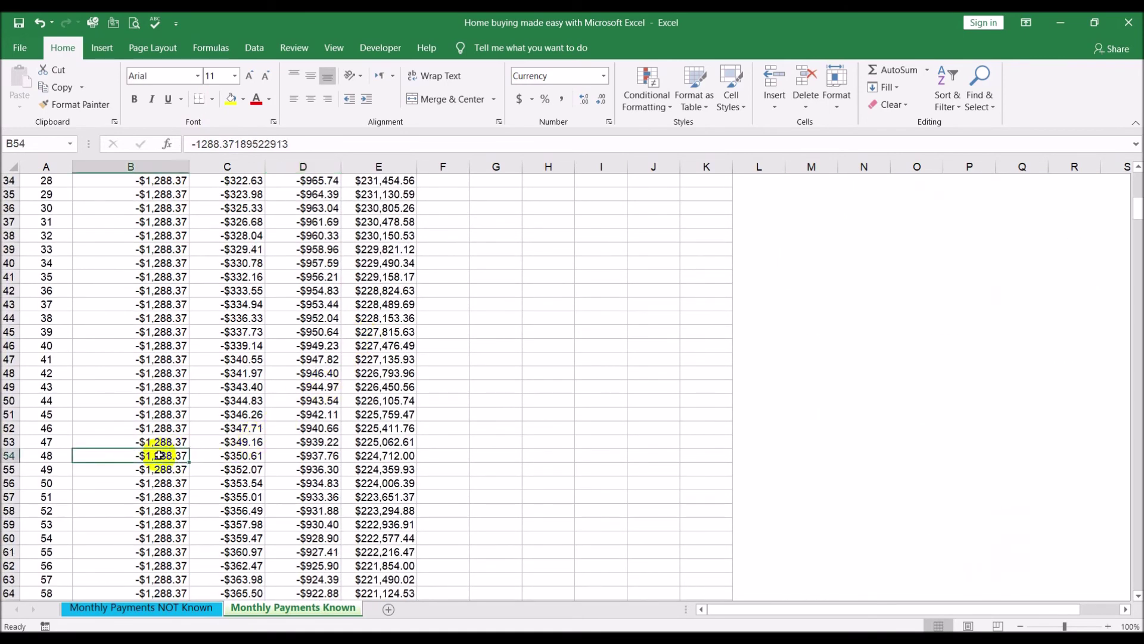
pyautogui.click(9, 456)
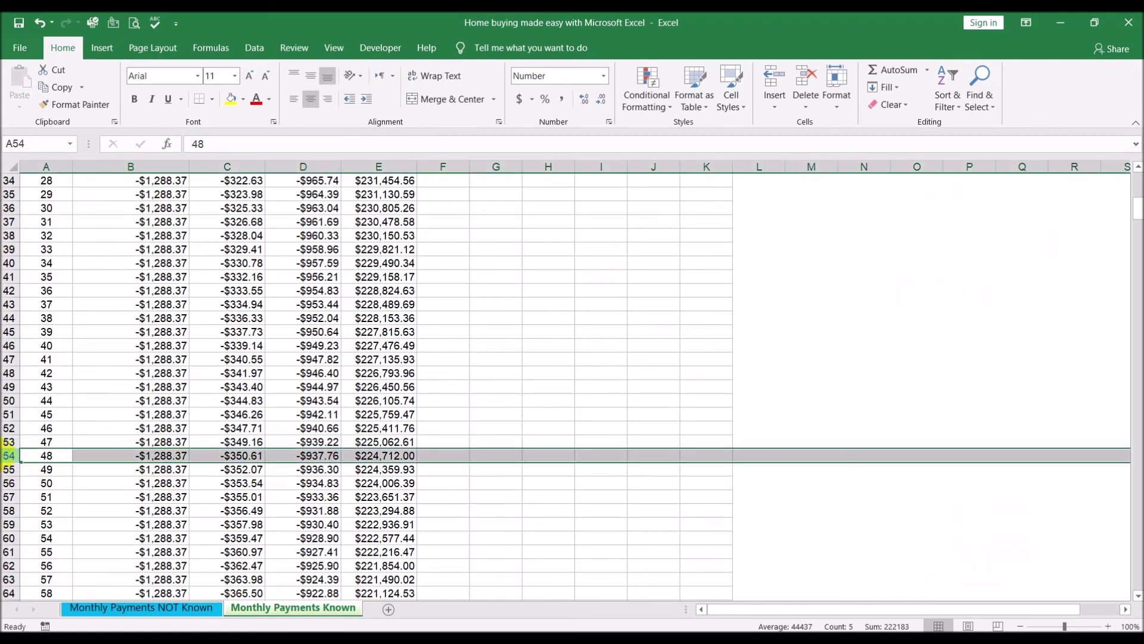
pyautogui.click(230, 99)
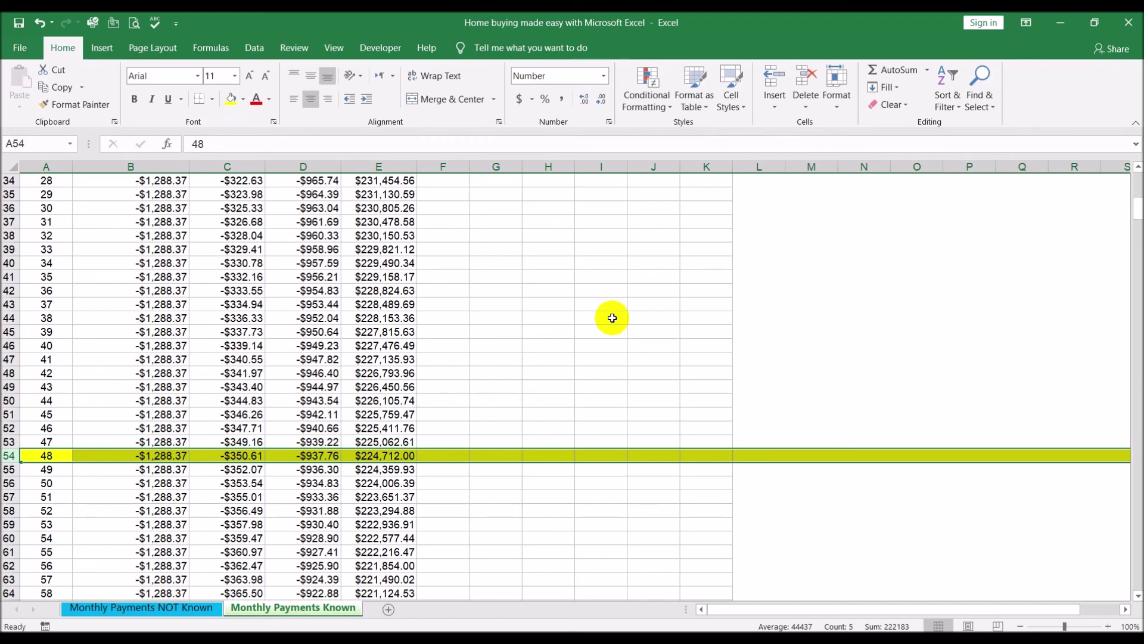
# Calculate the principal paid off after month 48 in F54 with the formula =240000-E54.
pyautogui.click(384, 455)
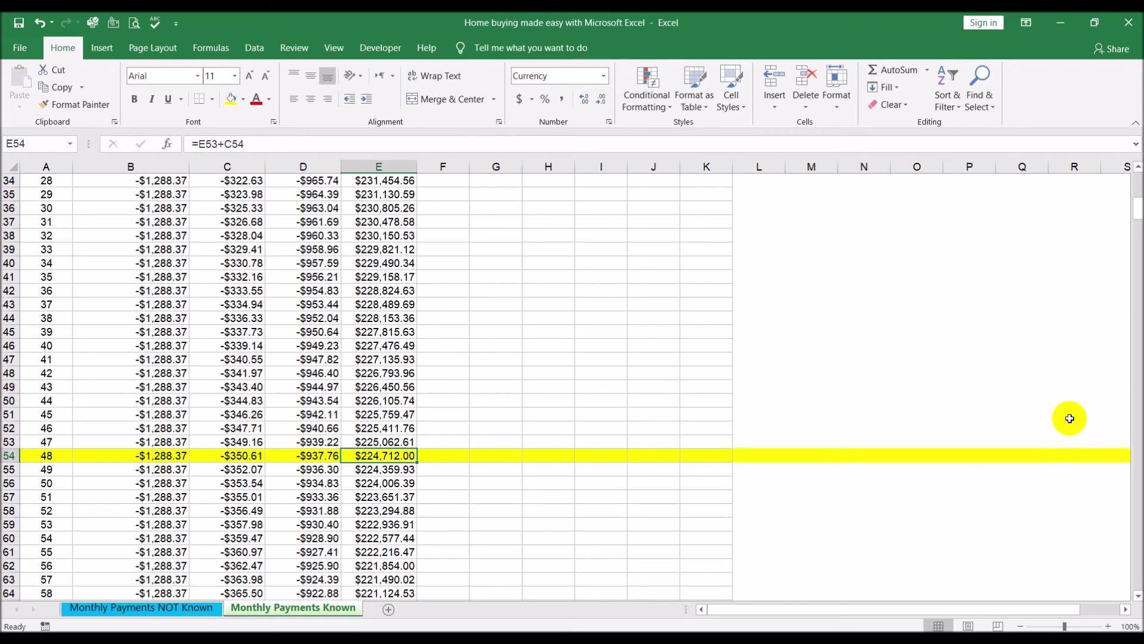
pyautogui.click(445, 455)
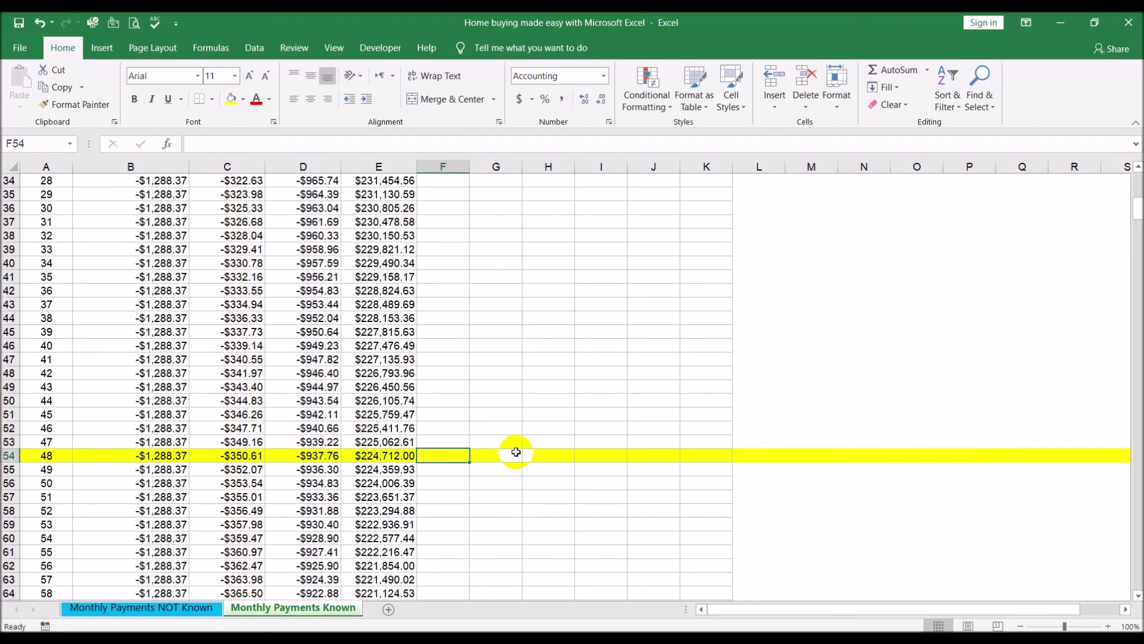
pyautogui.write('=240000')
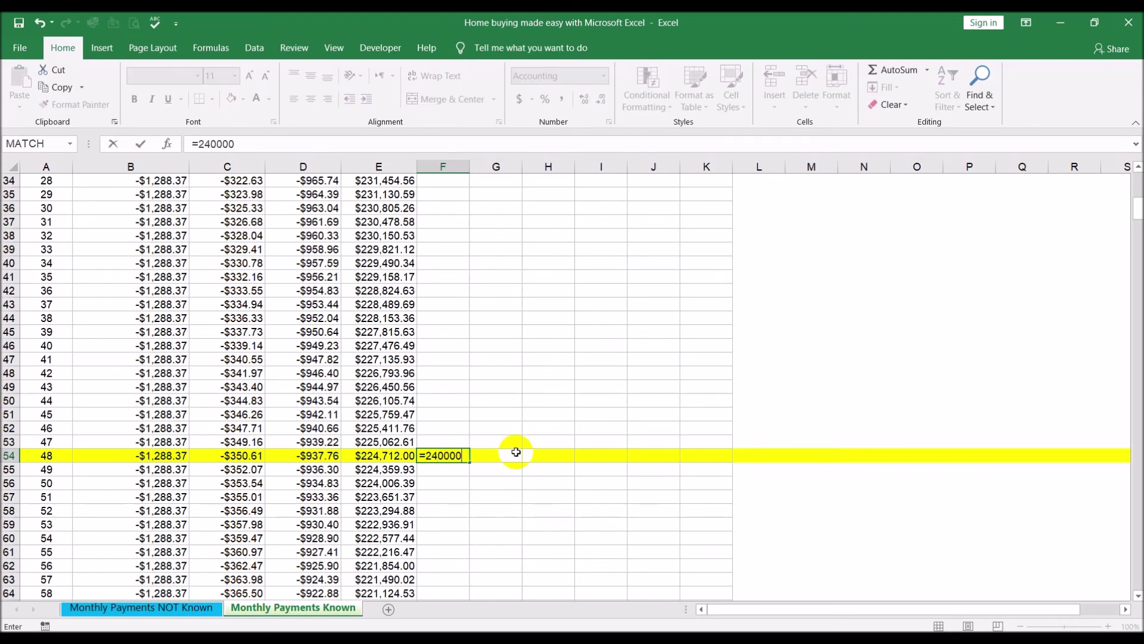
pyautogui.write('-')
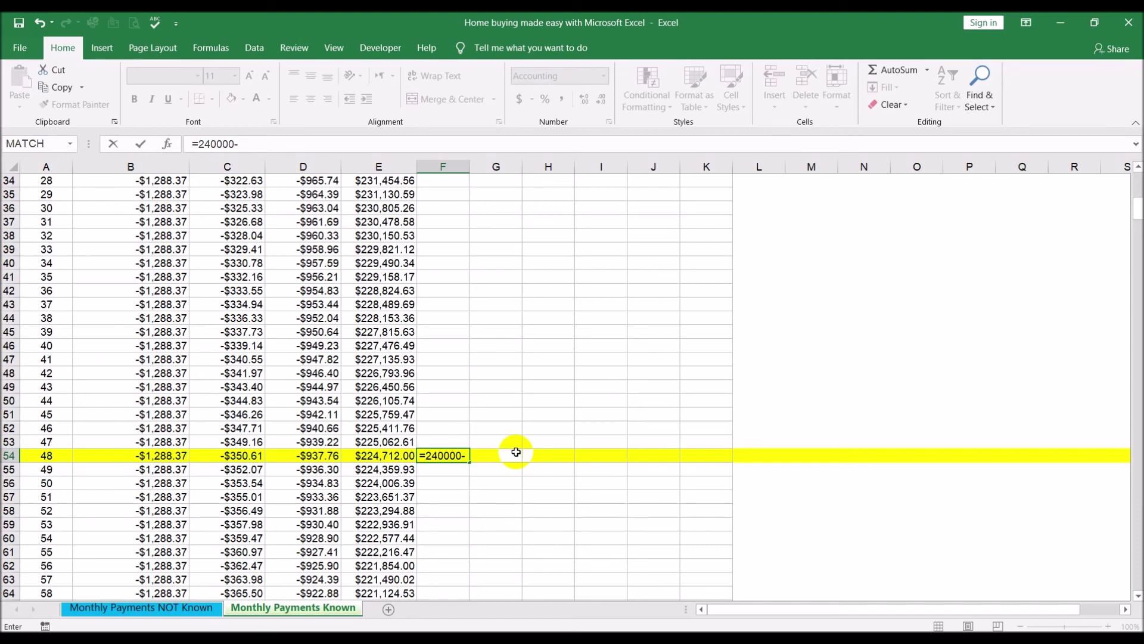
pyautogui.click(389, 459)
pyautogui.press('Return')
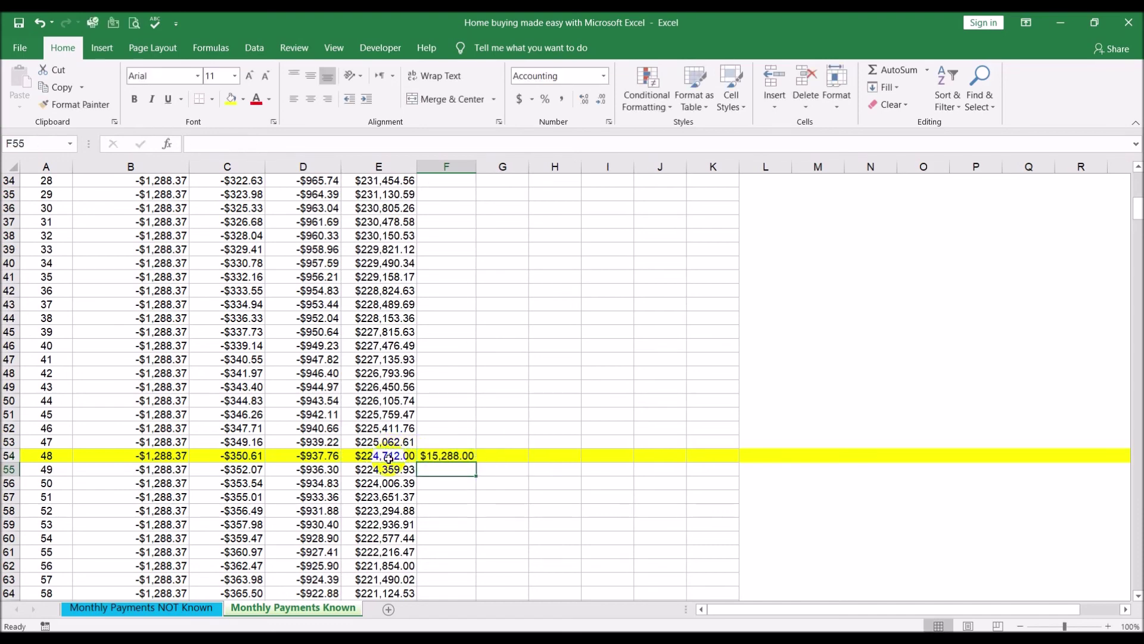
pyautogui.click(587, 416)
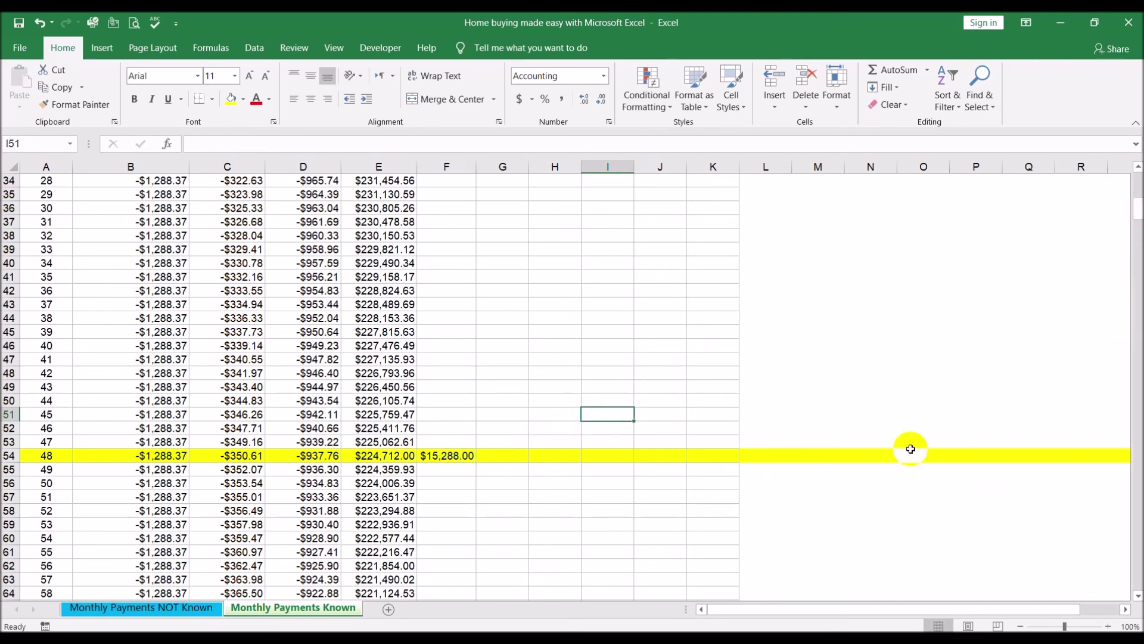
# Switch to the Monthly Payments NOT Known sheet and select month 1's payment in B7.
pyautogui.moveTo(1138, 213); pyautogui.dragTo(1138, 133)
pyautogui.click(173, 608)
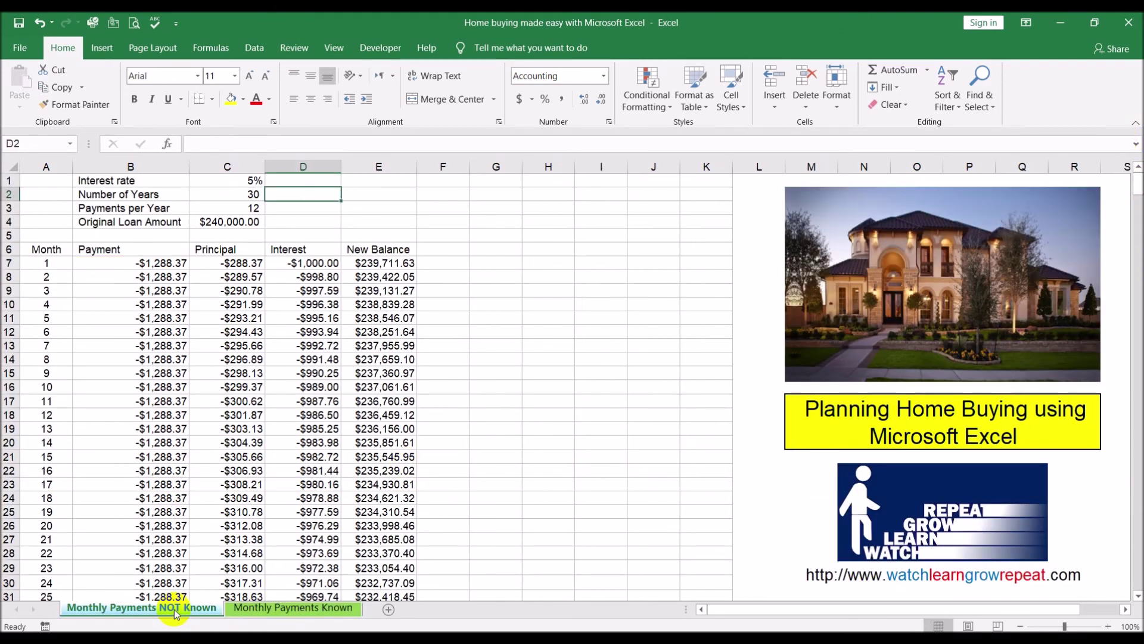
pyautogui.click(163, 263)
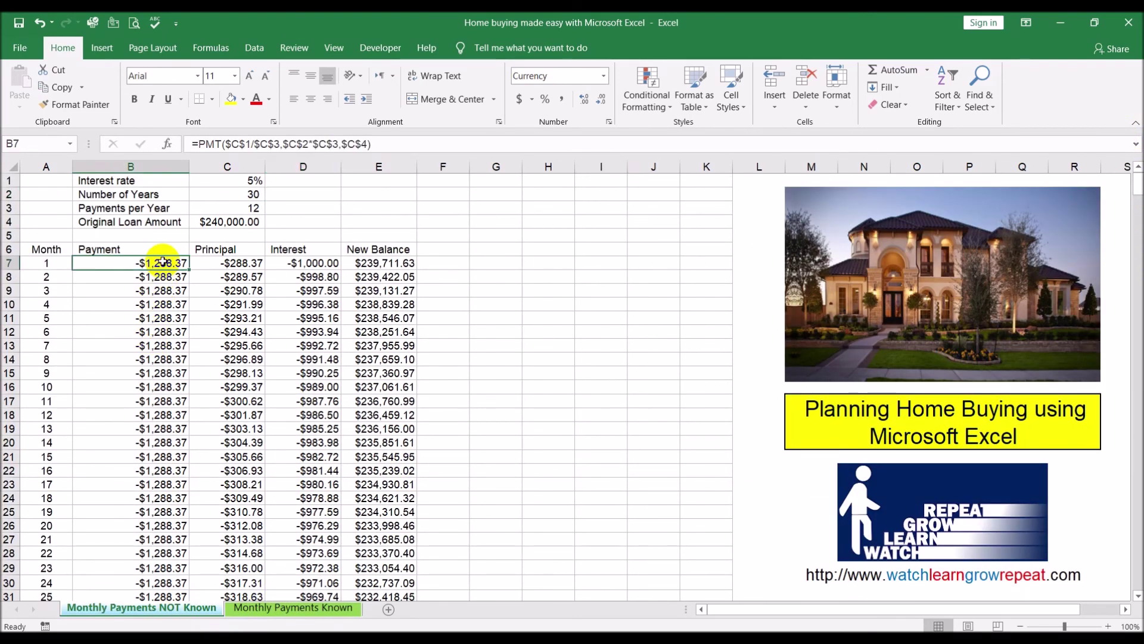
# Try adding +100 to the end of month 1's PMT formula in B7 and undo it.
pyautogui.click(400, 144)
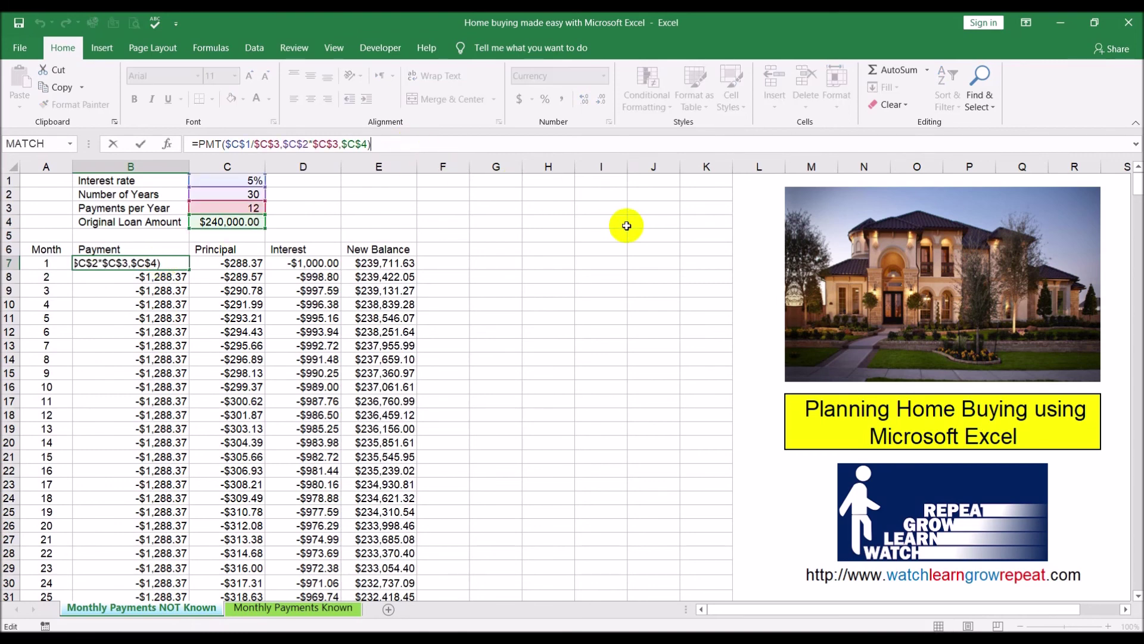
pyautogui.write('+100')
pyautogui.press('Return')
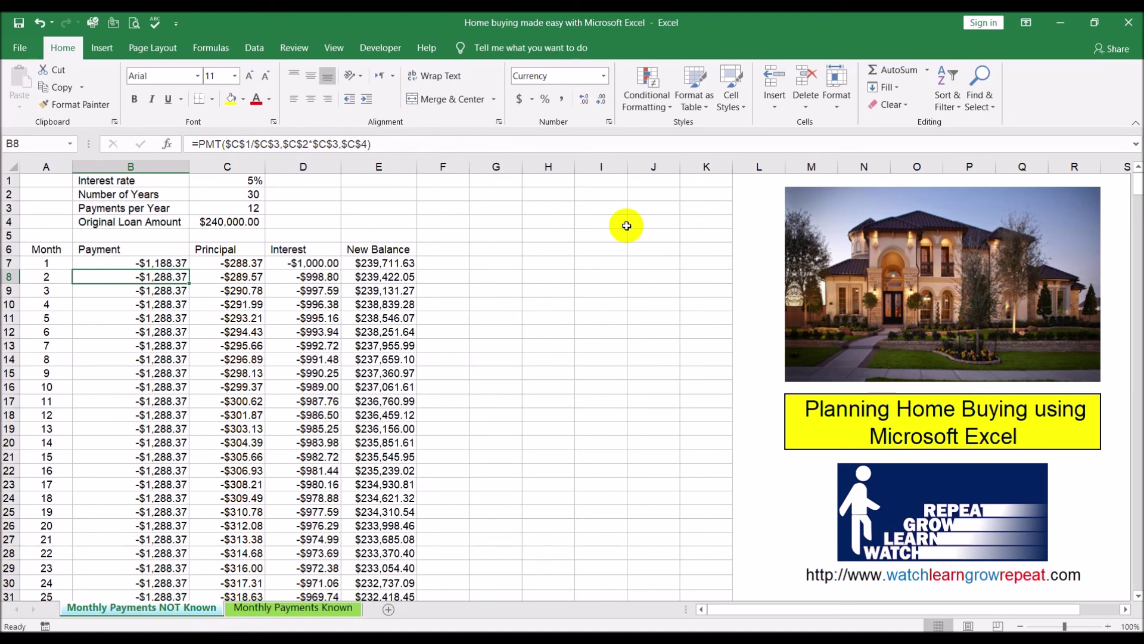
pyautogui.hotkey('ctrl', 'z')
# Append -100 to the PMT formula in B7 and fill it down the whole Payment column.
pyautogui.click(459, 141)
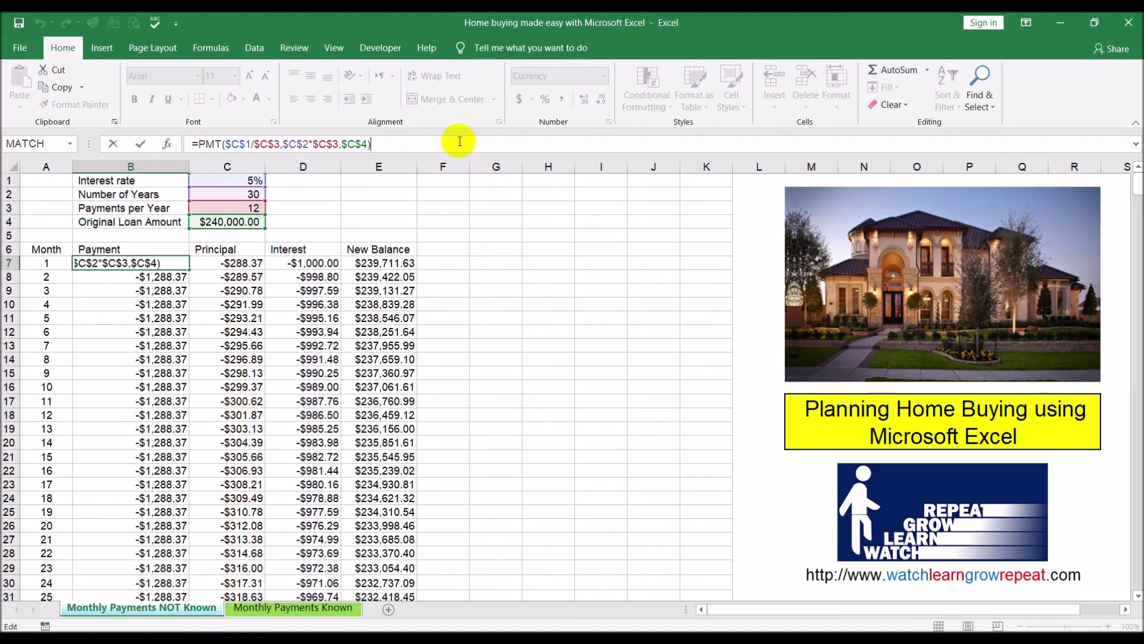
pyautogui.write('-100')
pyautogui.press('Return')
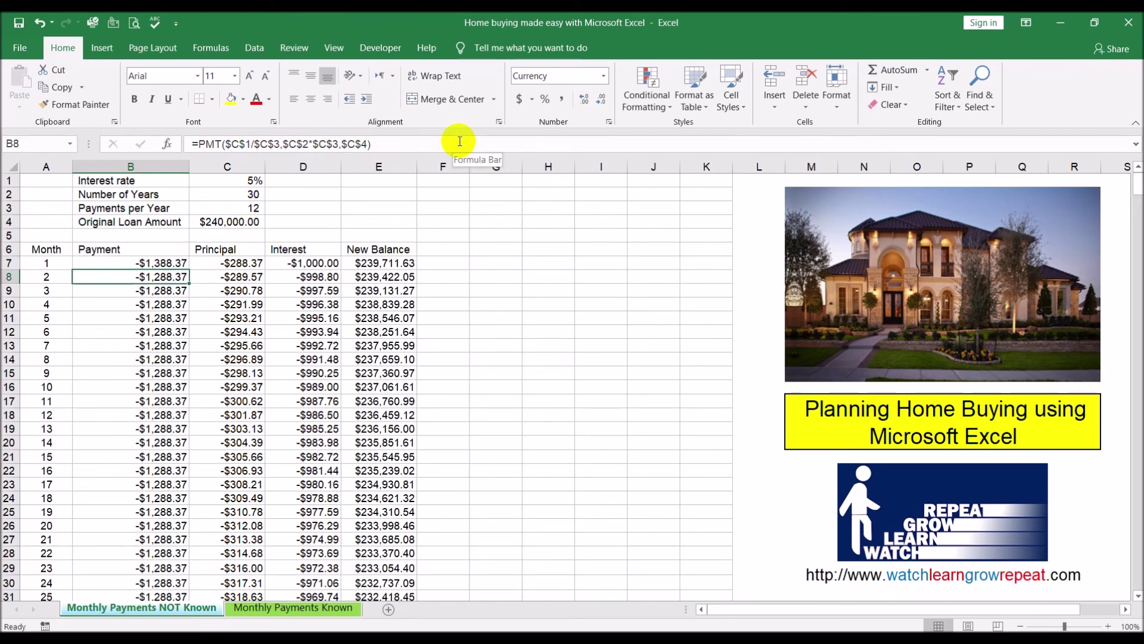
pyautogui.click(176, 262)
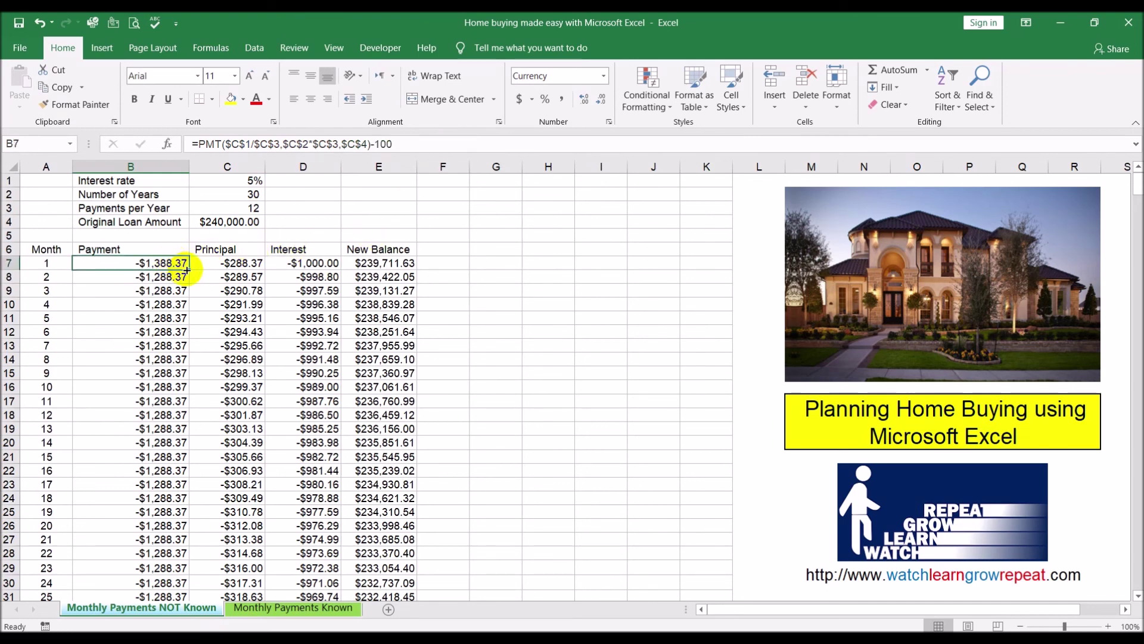
pyautogui.moveTo(190, 270); pyautogui.dragTo(190, 269)
pyautogui.doubleClick(190, 270)
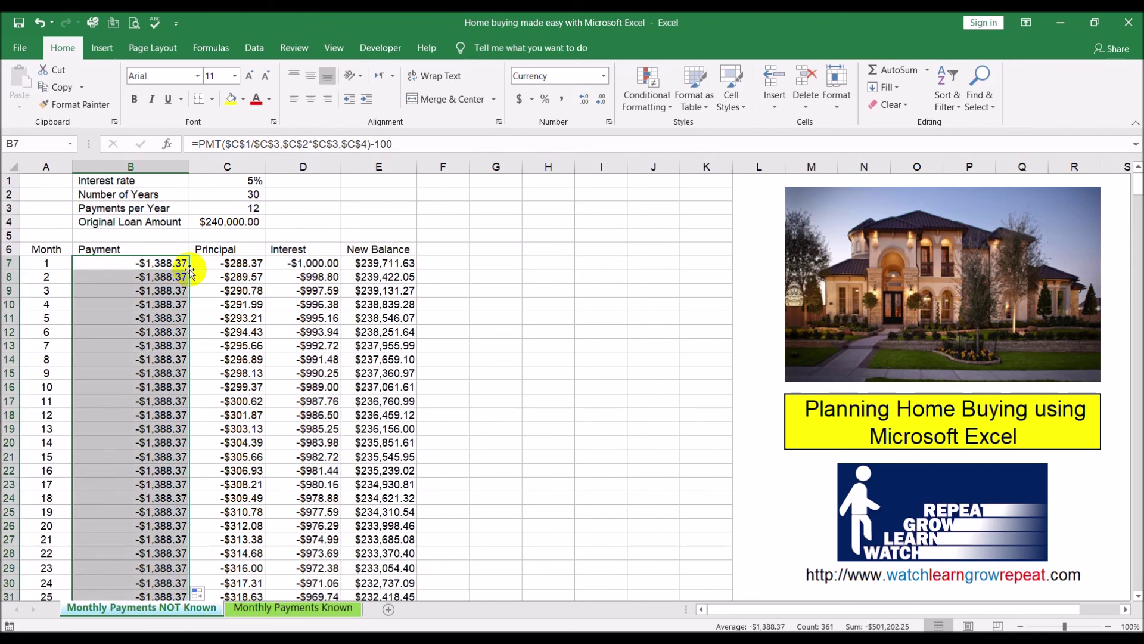
# Append -100 to month 1's PPMT formula in C7 and fill it down the whole Principal column.
pyautogui.click(242, 262)
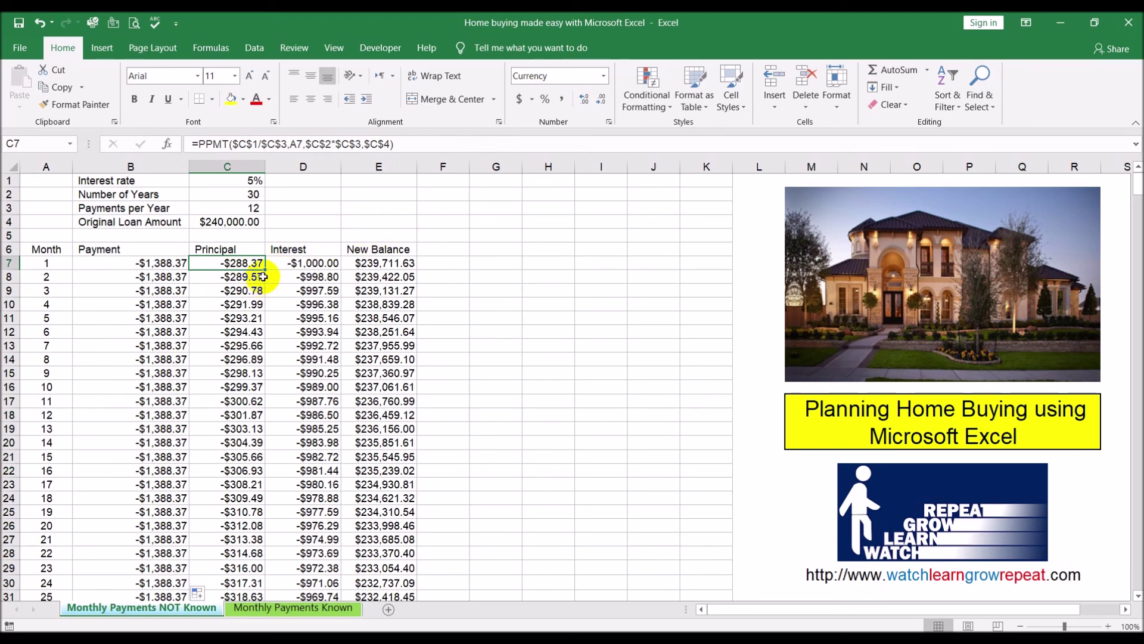
pyautogui.click(170, 263)
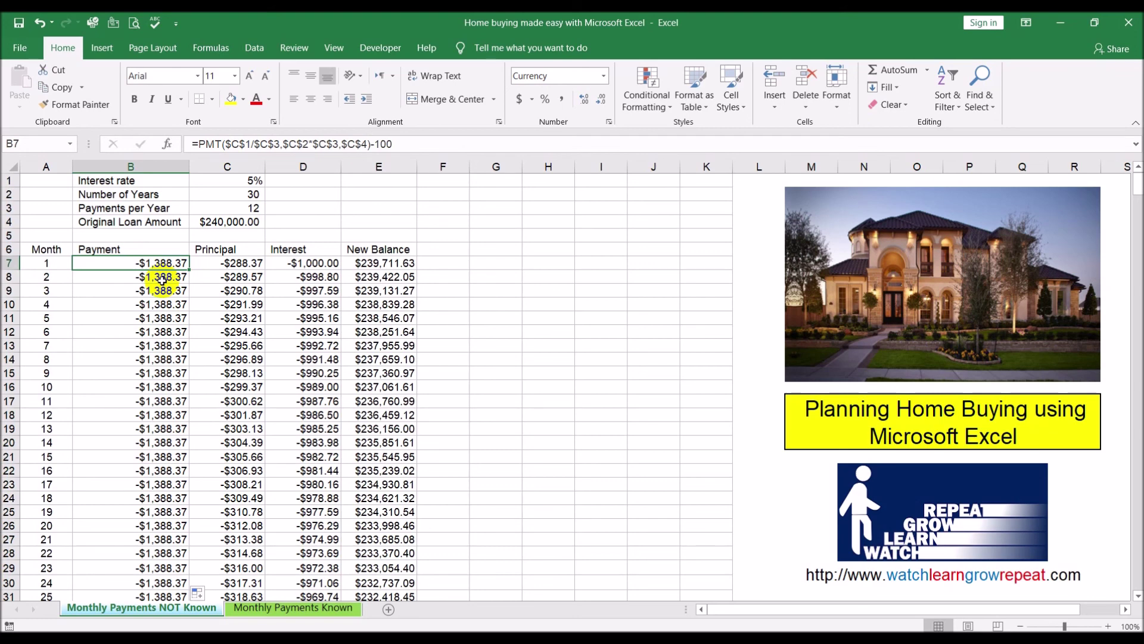
pyautogui.click(237, 264)
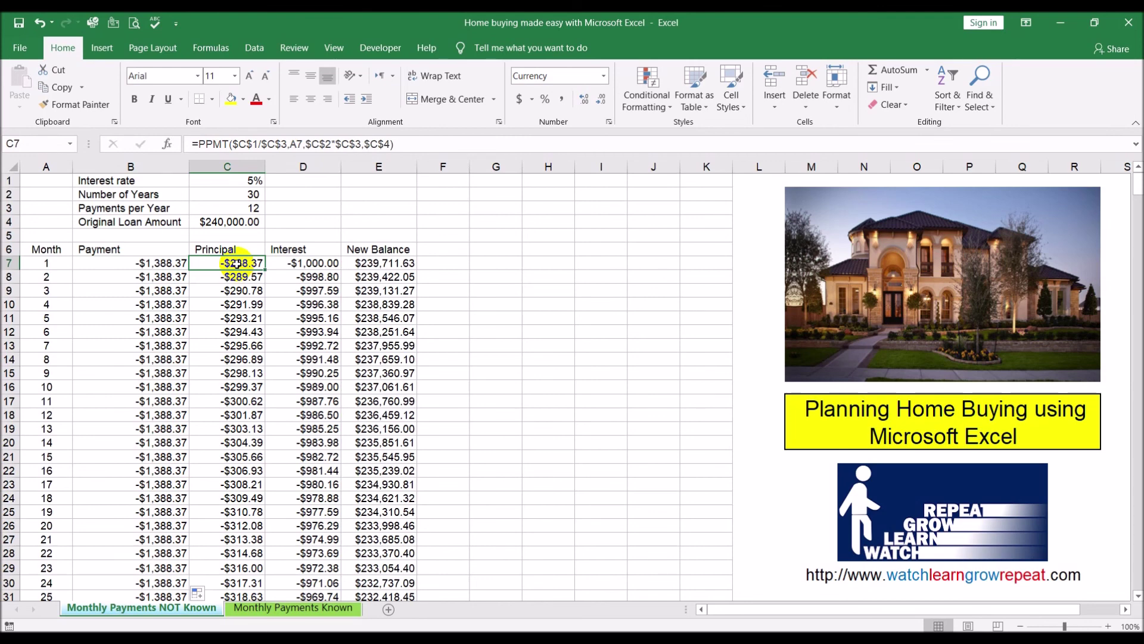
pyautogui.click(422, 141)
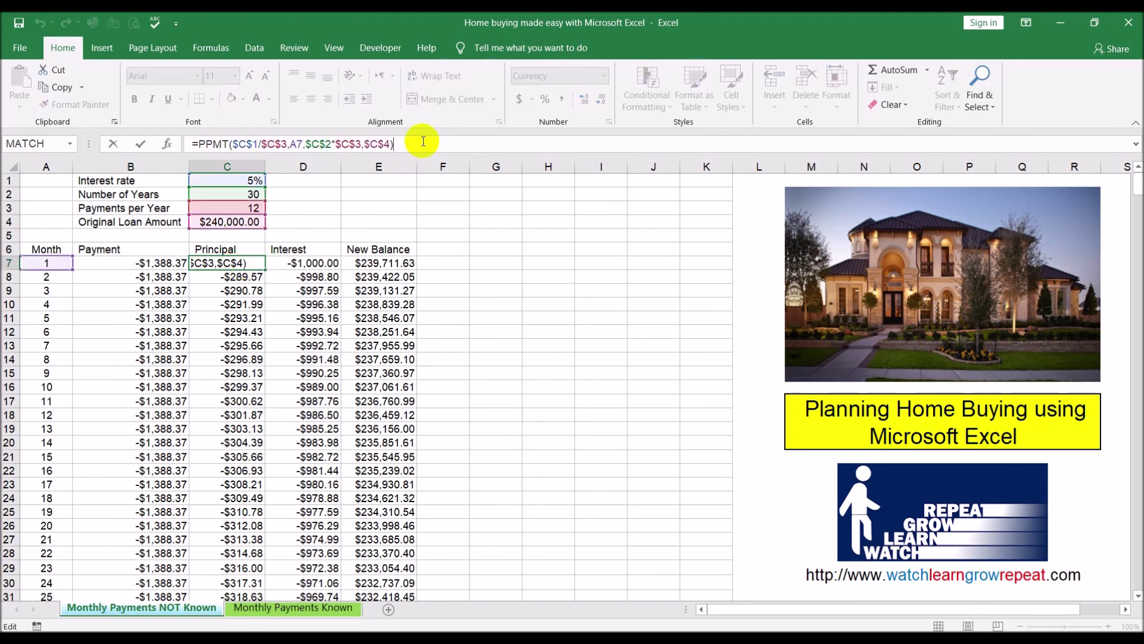
pyautogui.write('-100')
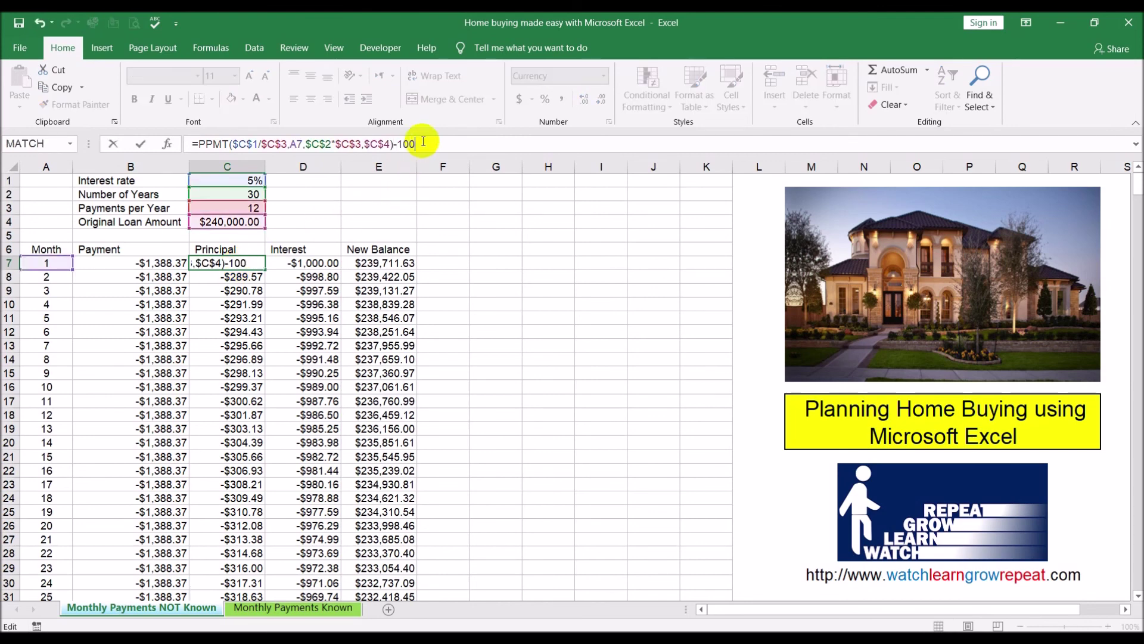
pyautogui.press('Return')
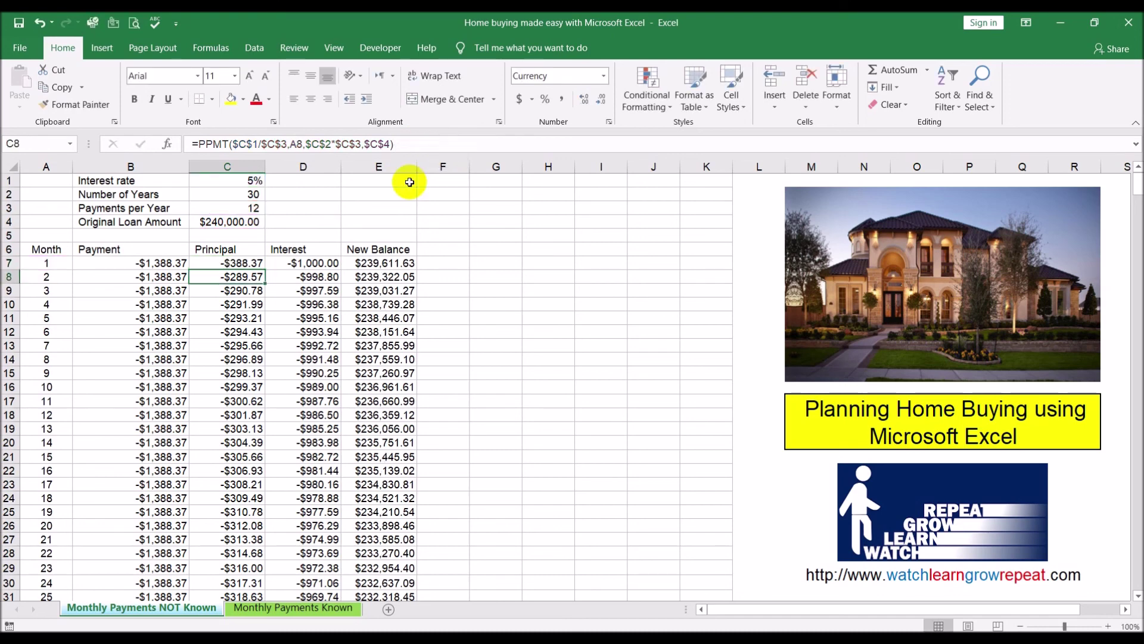
pyautogui.click(255, 263)
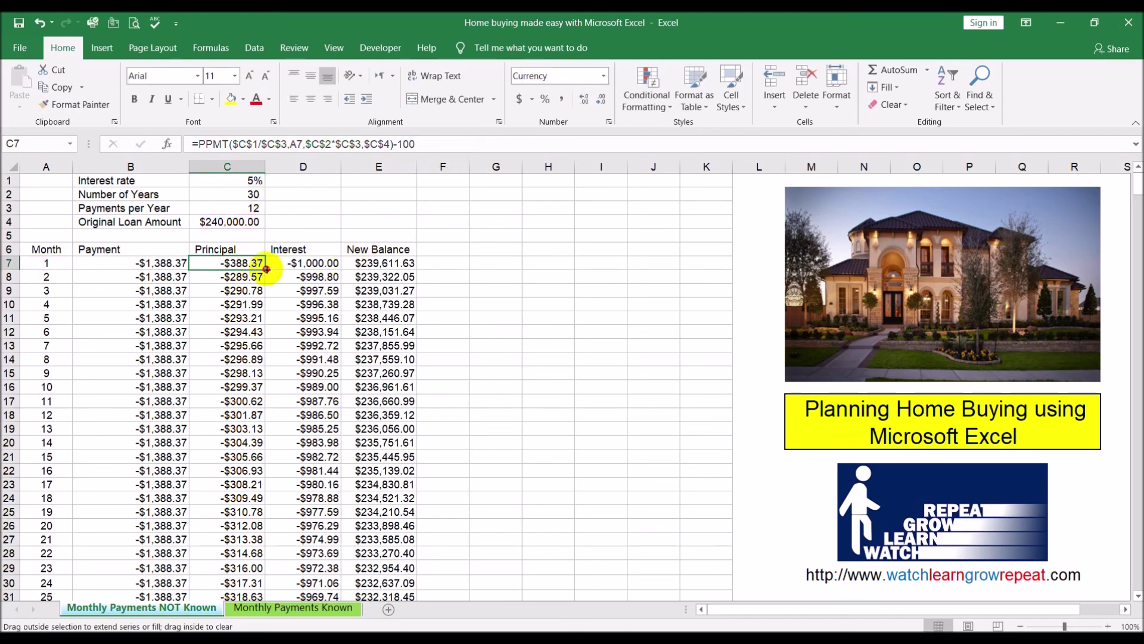
pyautogui.doubleClick(265, 270)
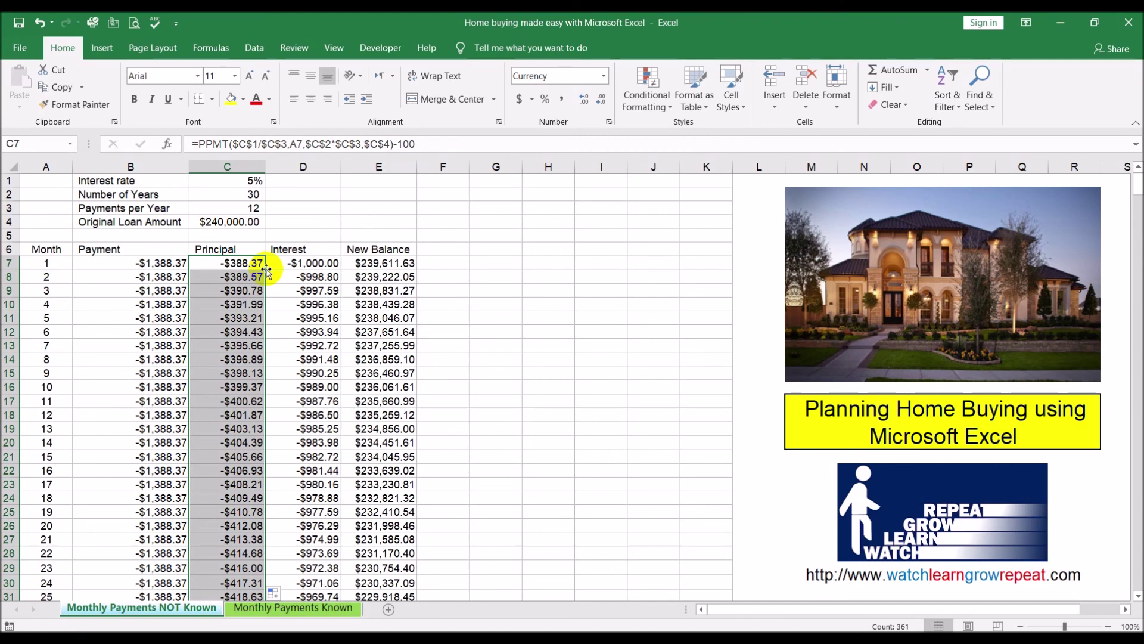
# Try adding +100 to the end of month 1's IPMT formula in D7 and undo it.
pyautogui.click(321, 262)
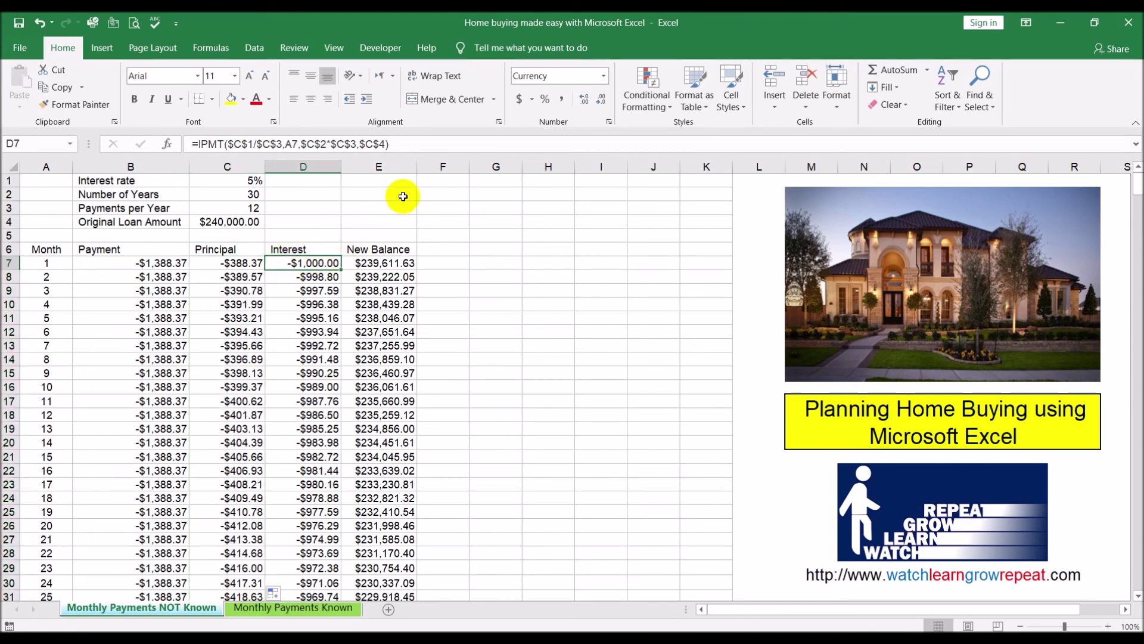
pyautogui.click(430, 143)
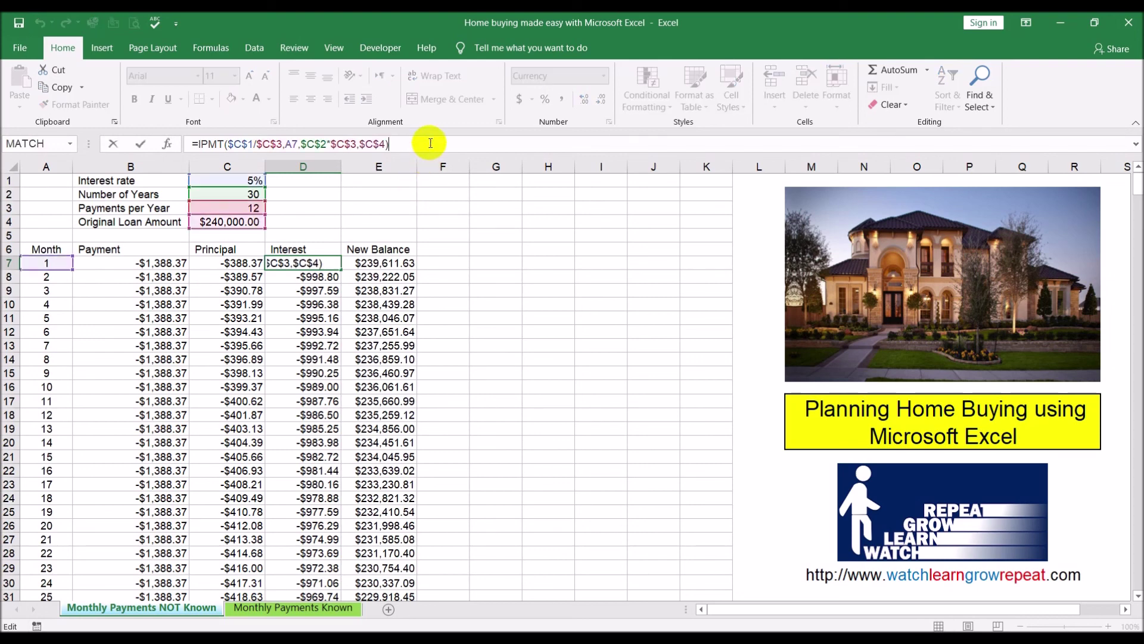
pyautogui.write('+10')
pyautogui.write('00')
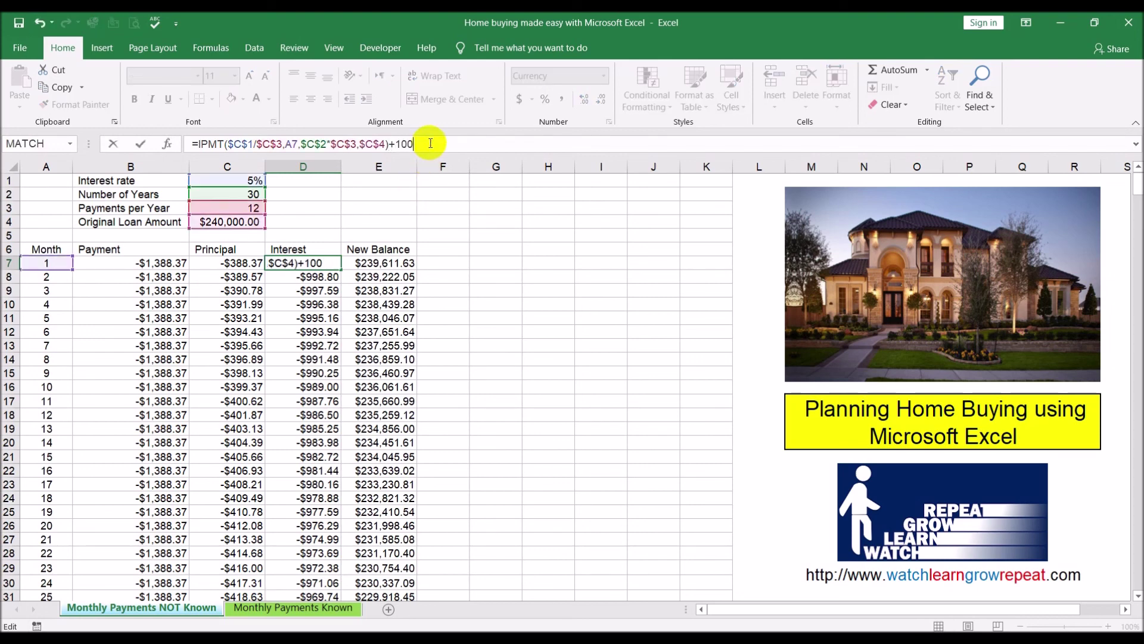
pyautogui.press('Return')
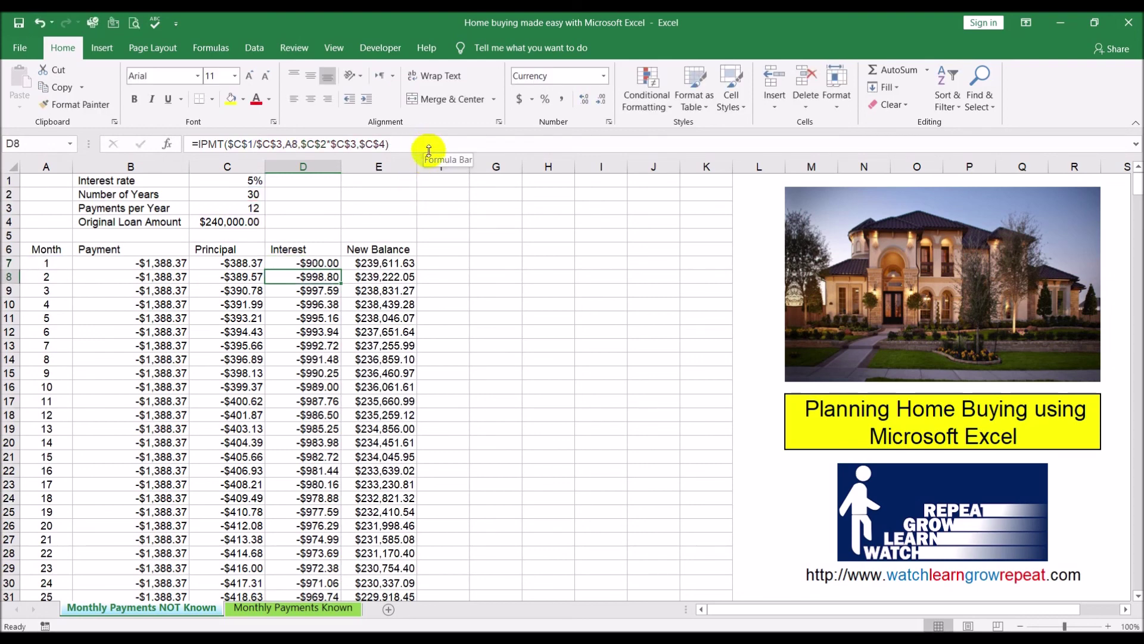
pyautogui.hotkey('ctrl', 'z')
# Append +100 to month 1's IPMT formula in D7 and fill it down the whole Interest column.
pyautogui.click(432, 148)
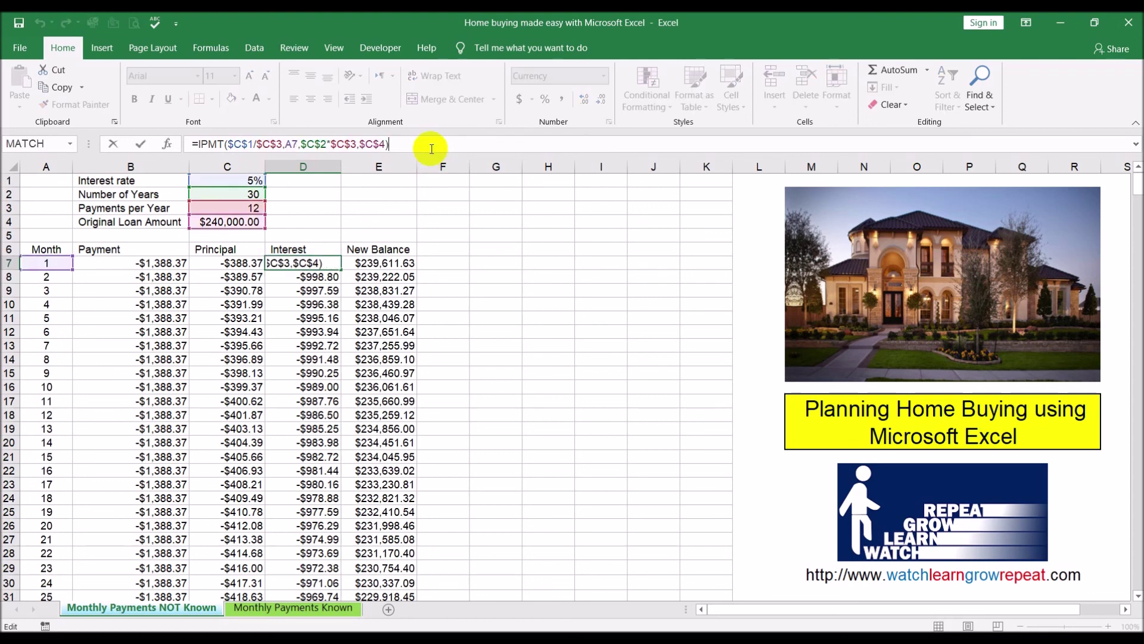
pyautogui.write('+100')
pyautogui.press('Return')
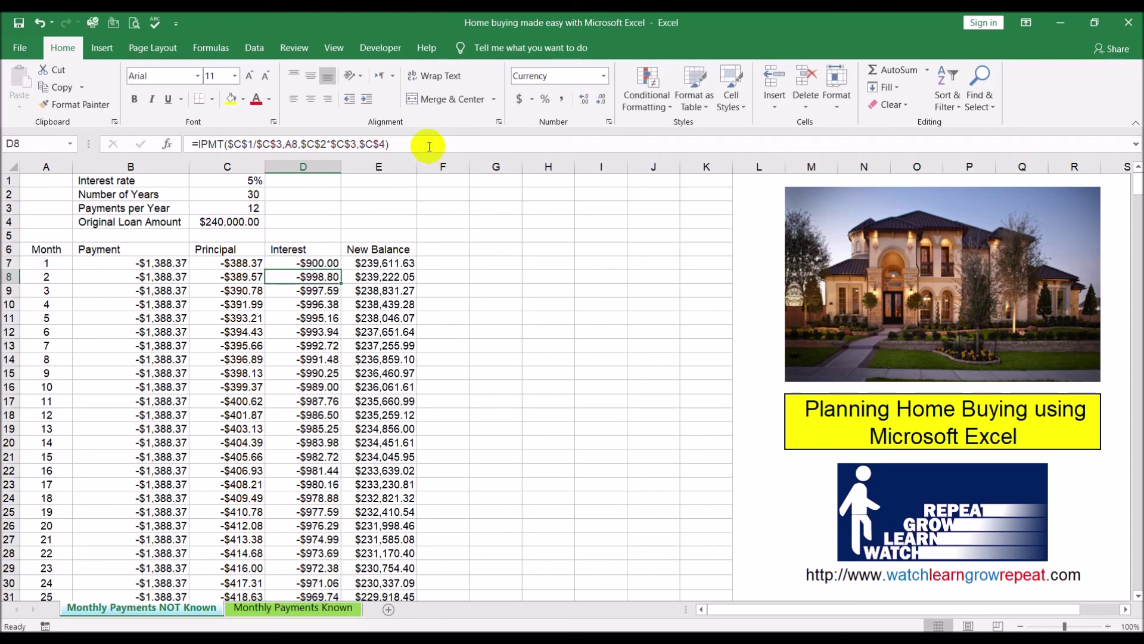
pyautogui.click(307, 265)
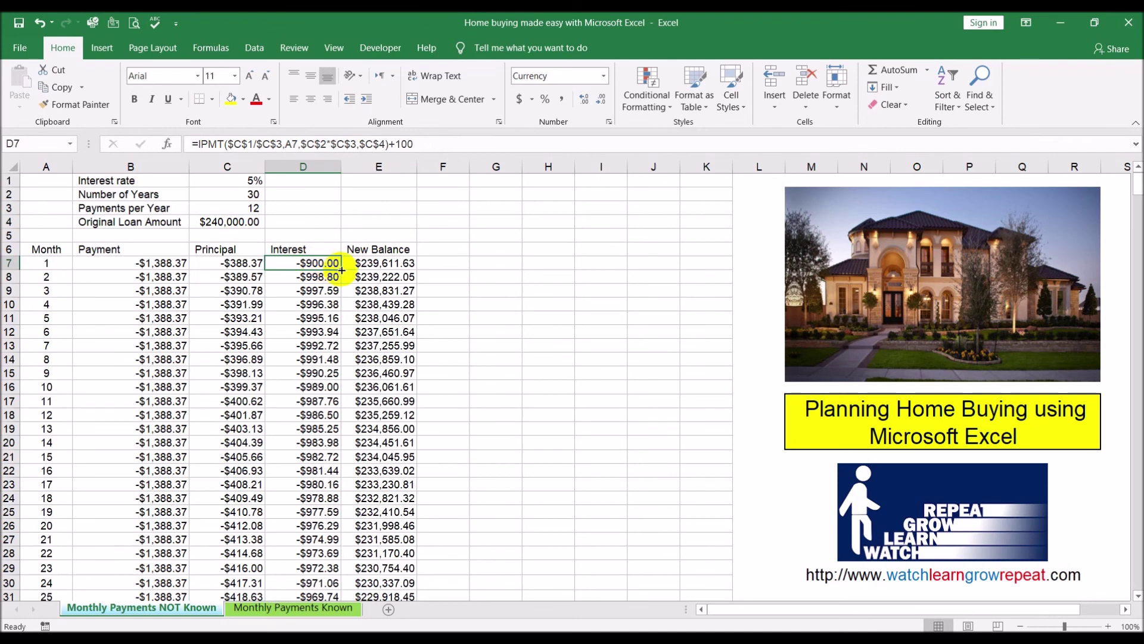
pyautogui.doubleClick(342, 270)
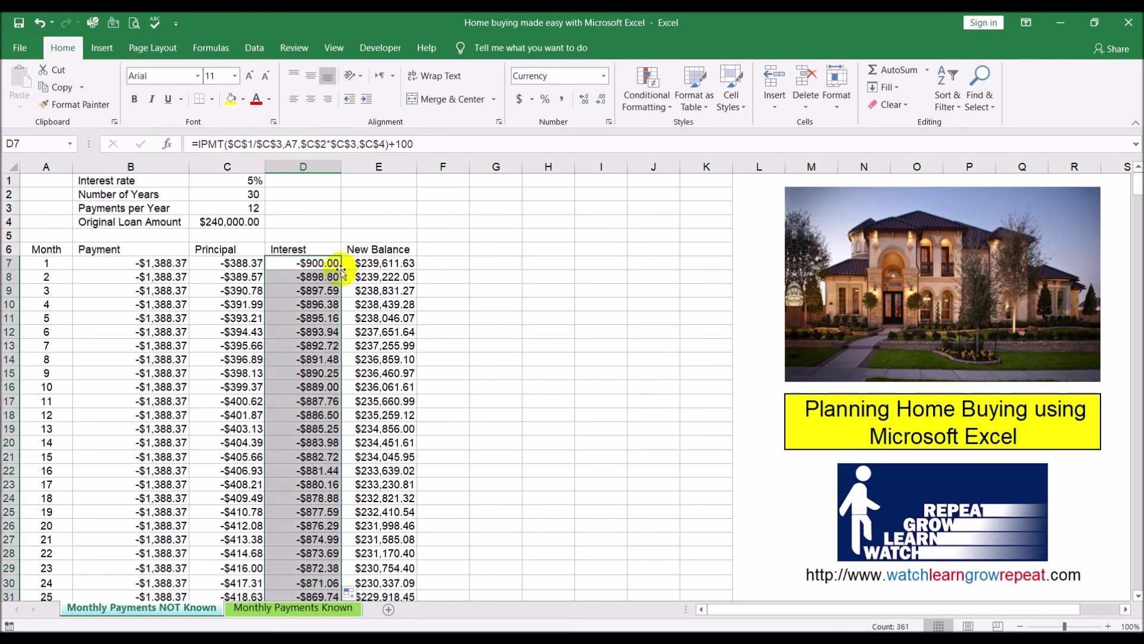
pyautogui.click(498, 289)
# Go to the end of the schedule and fill the entire month 360 row with yellow.
pyautogui.click(411, 260)
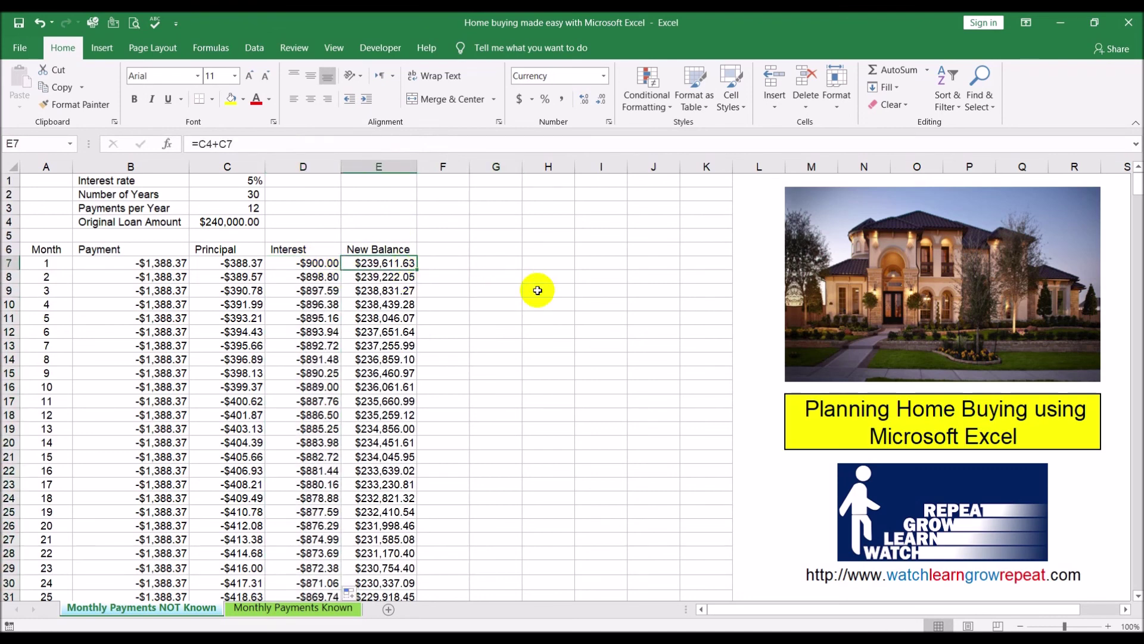
pyautogui.click(179, 330)
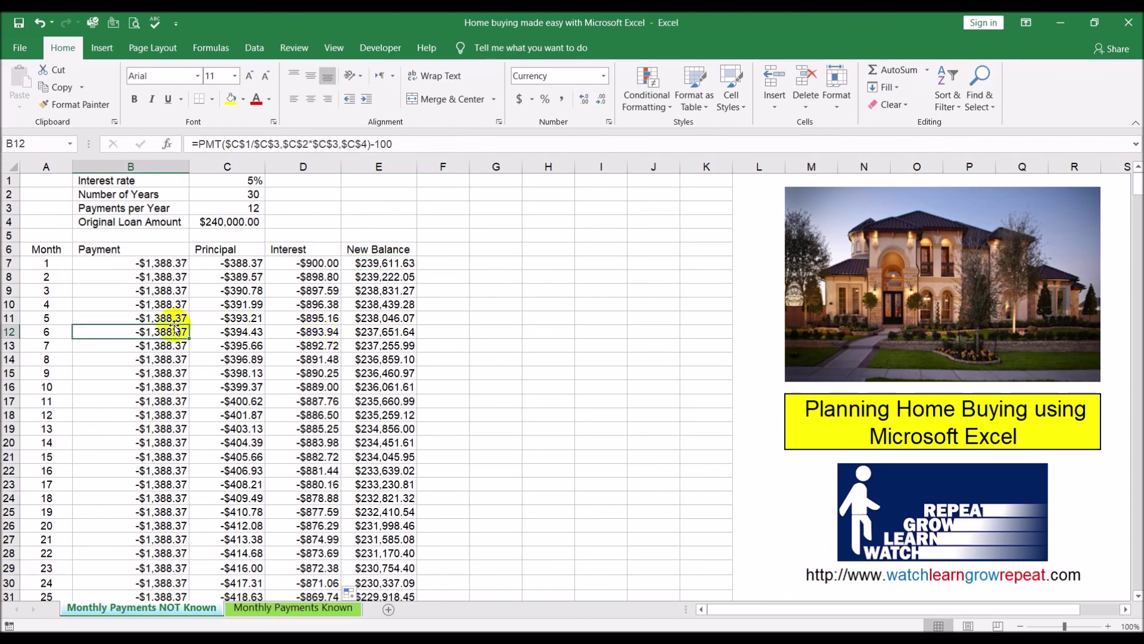
pyautogui.hotkey('ctrl', 'shift', 'Down')
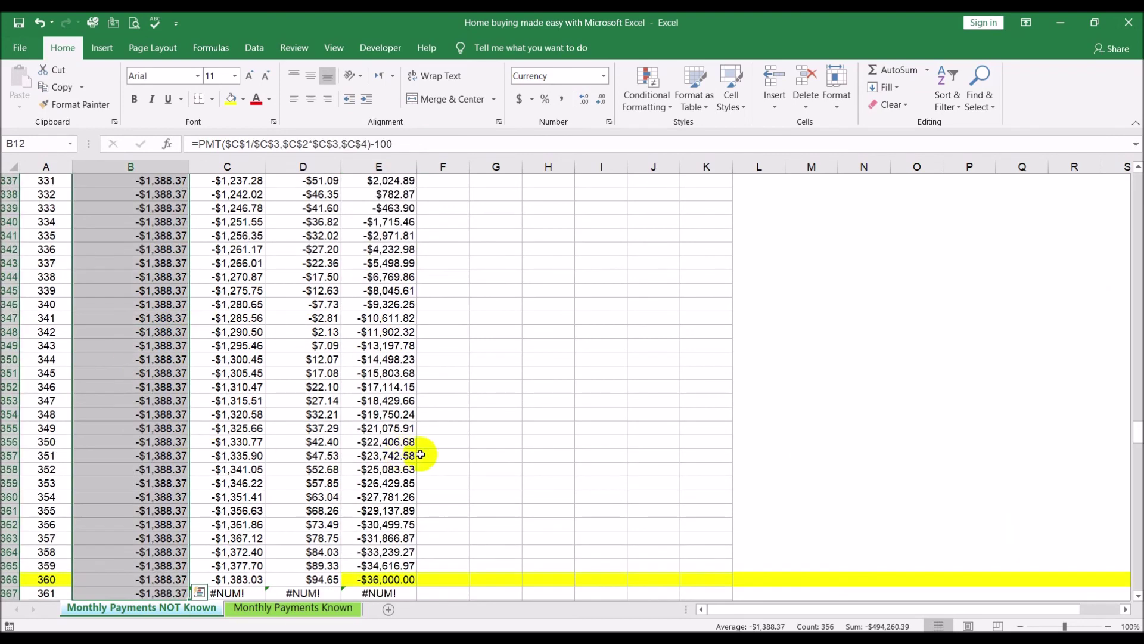
pyautogui.scroll(3, 421, 455)
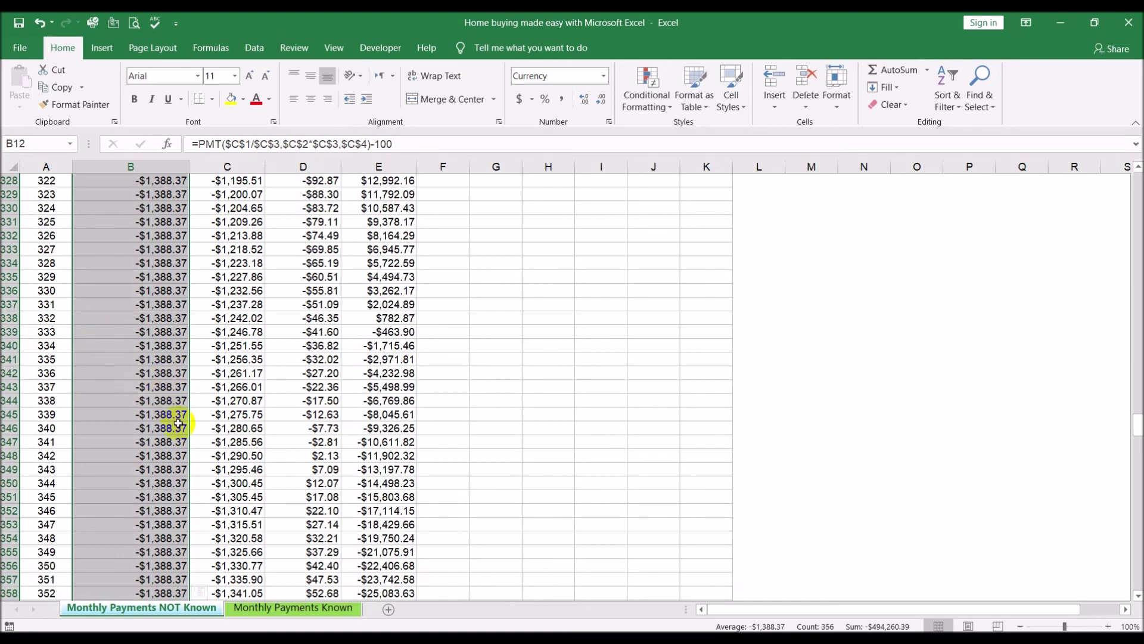
pyautogui.scroll(-4, 175, 441)
pyautogui.click(10, 538)
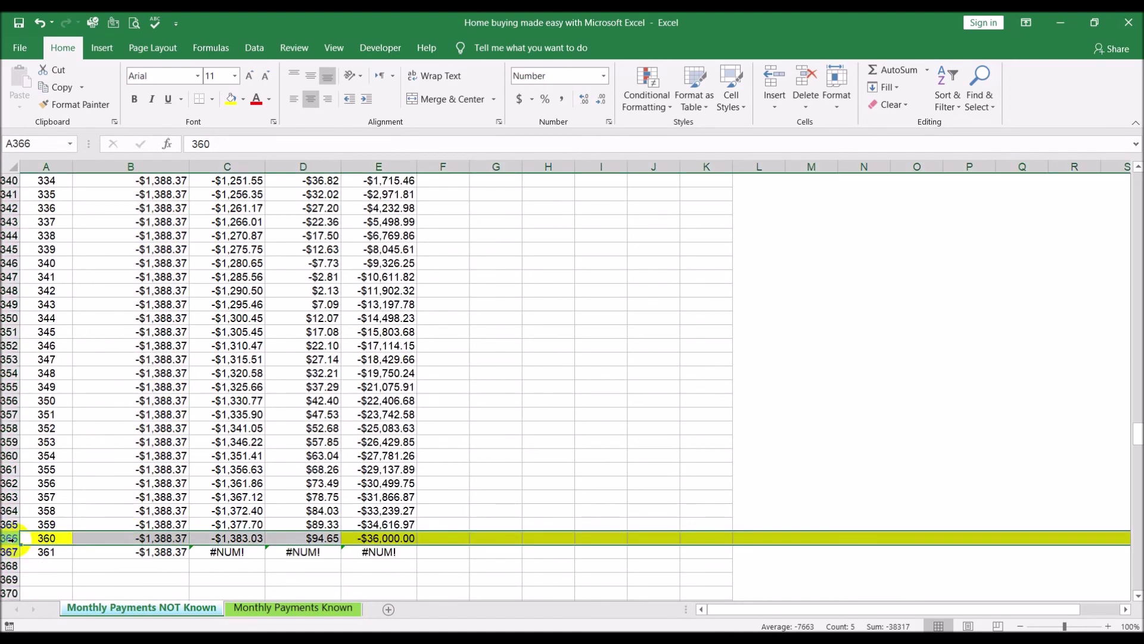
pyautogui.click(229, 99)
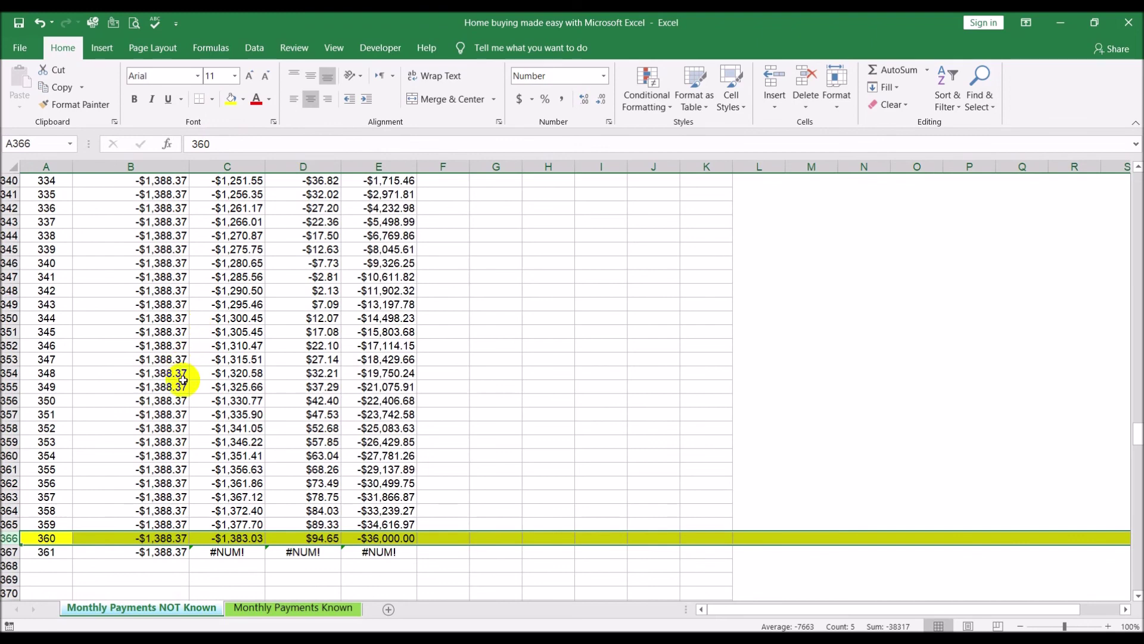
# Find where the New Balance turns negative and enter =360-332 in G338 to calculate the months saved.
pyautogui.scroll(5, 182, 379)
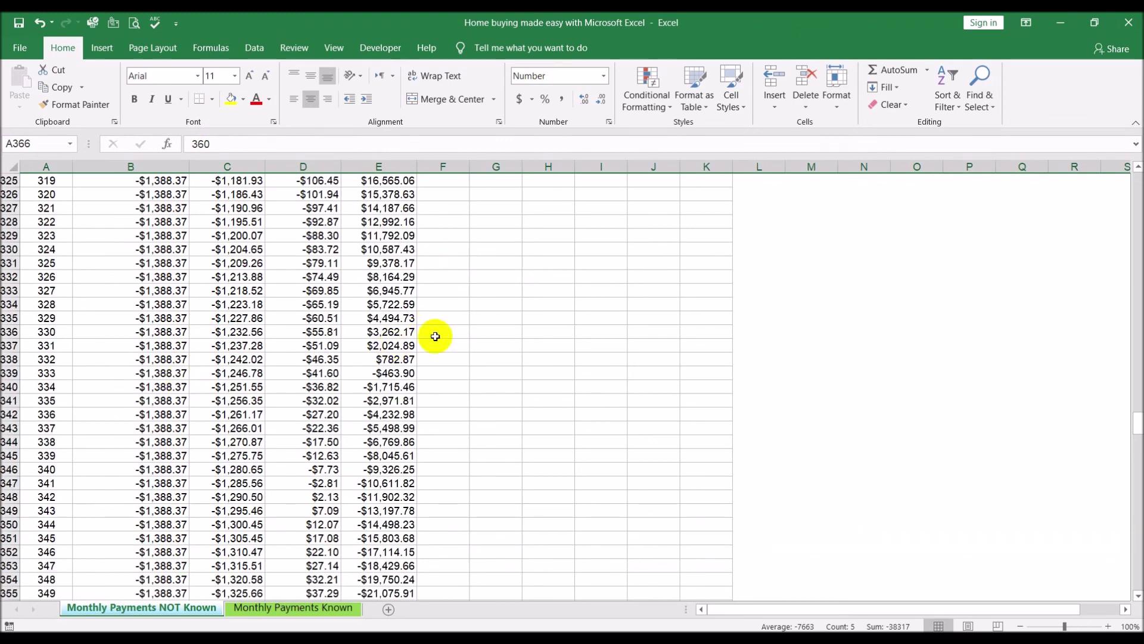
pyautogui.click(406, 371)
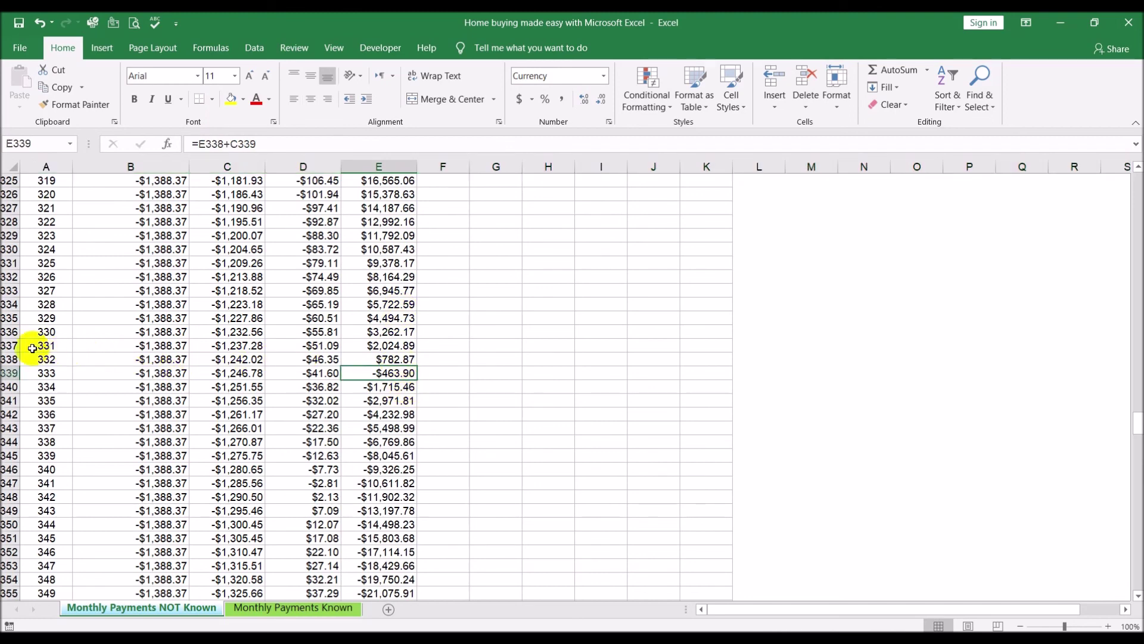
pyautogui.click(4, 359)
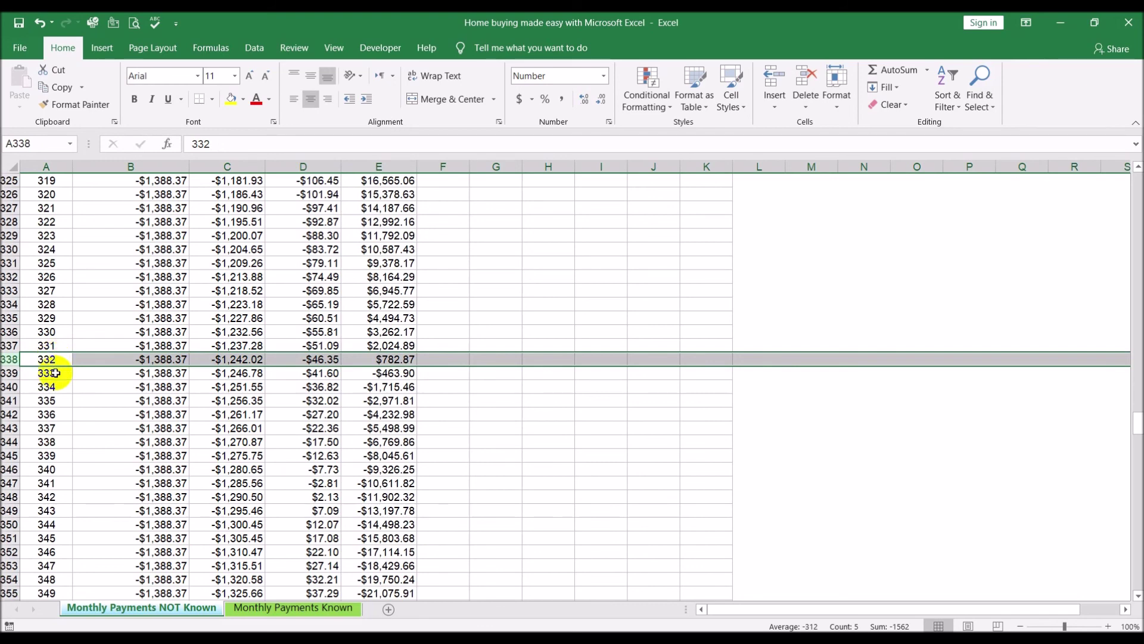
pyautogui.click(498, 361)
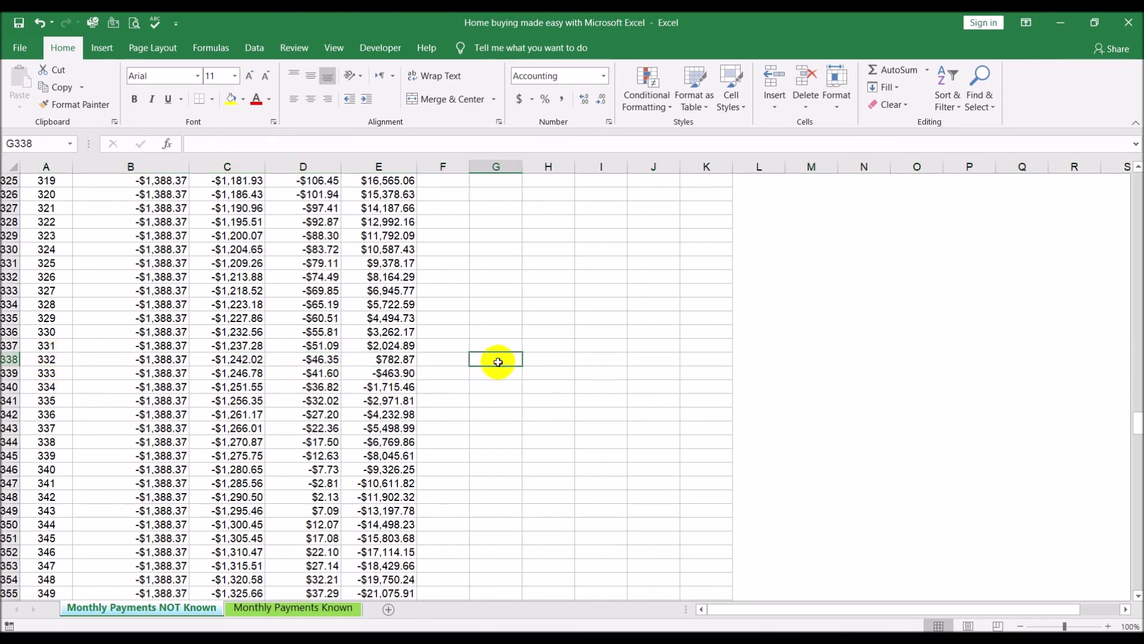
pyautogui.write('=360-')
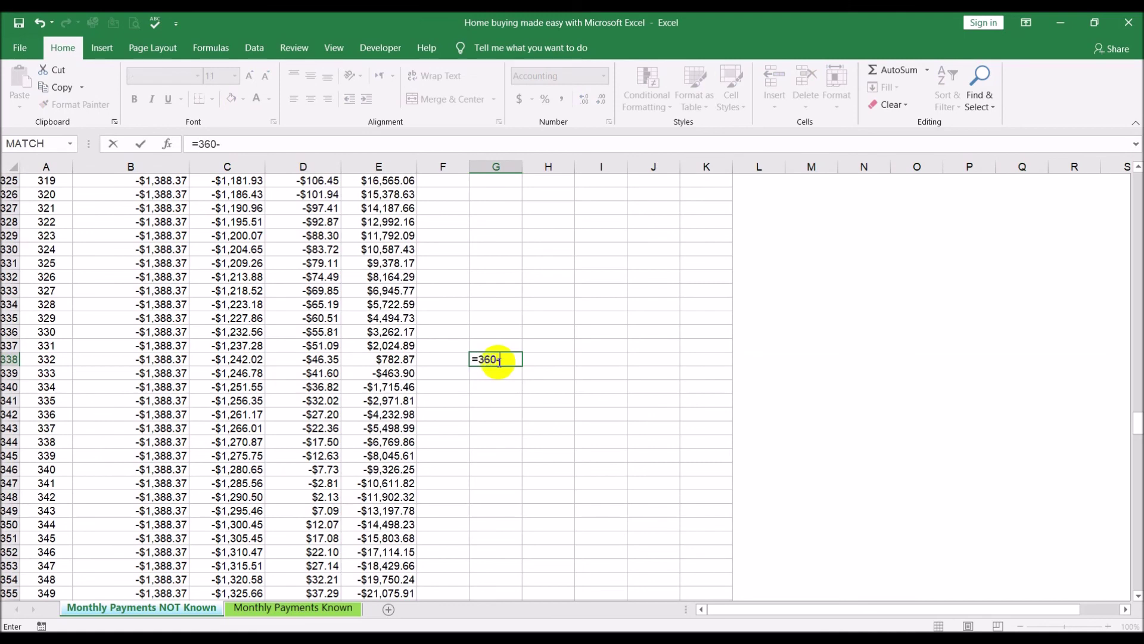
pyautogui.write('332')
pyautogui.press('Return')
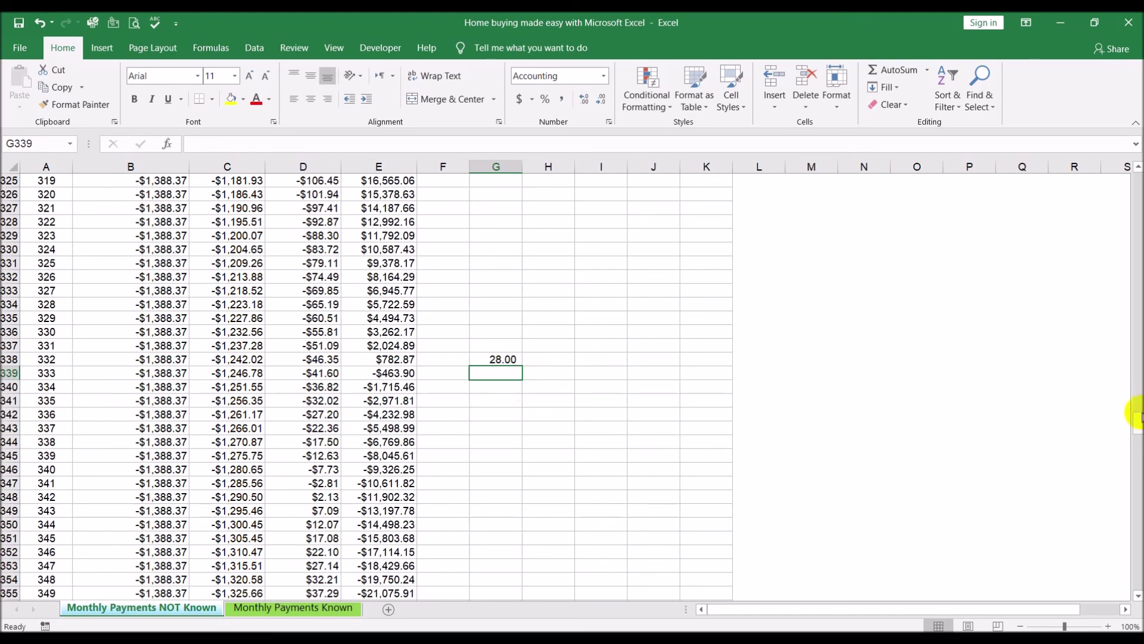
# Return to the start of the schedule and select month 1's Payment formula in B7.
pyautogui.moveTo(1138, 425); pyautogui.dragTo(1138, 170)
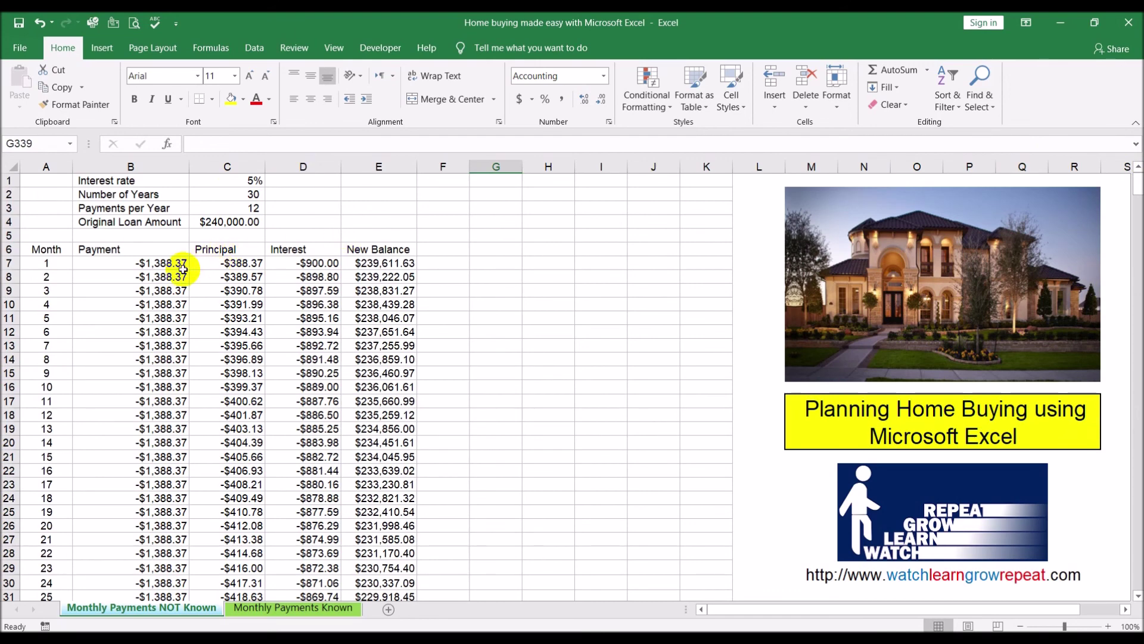
pyautogui.click(159, 260)
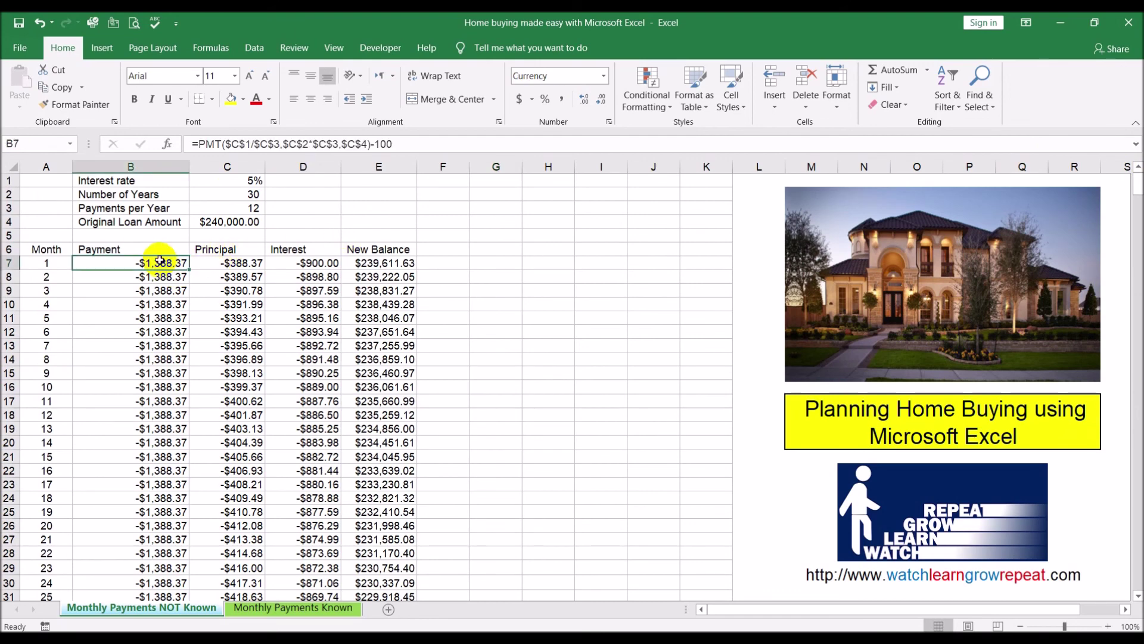